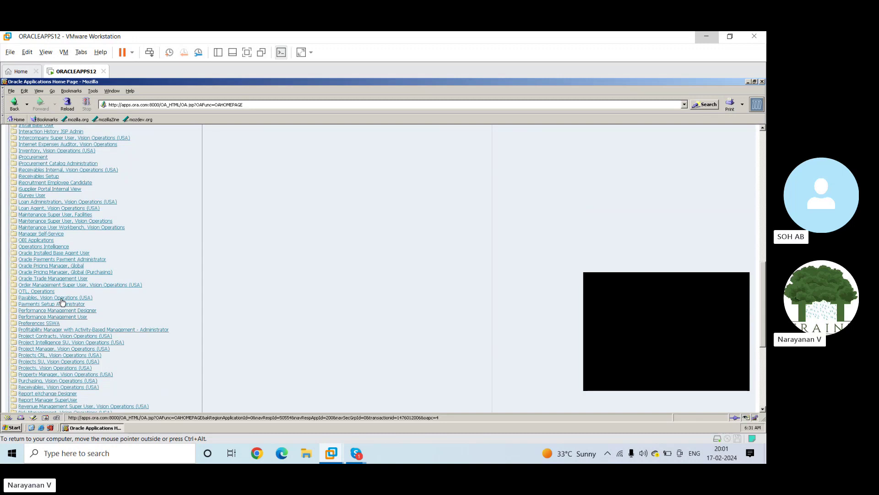
Open the Payables, Vision Operations (USA) responsibility and try to launch its Invoice Batches entry form
{"action": "left_click", "coordinate": [62, 298]}
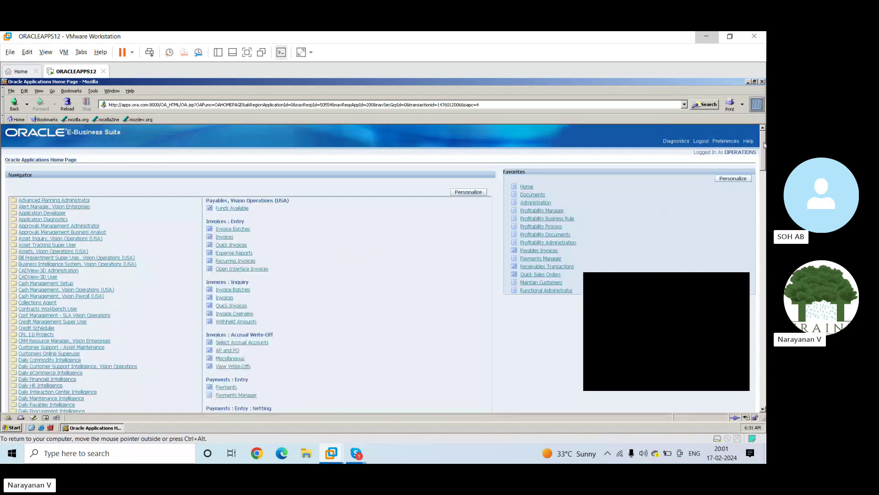
{"action": "scroll", "coordinate": [393, 238], "scroll_direction": "down", "scroll_amount": 1}
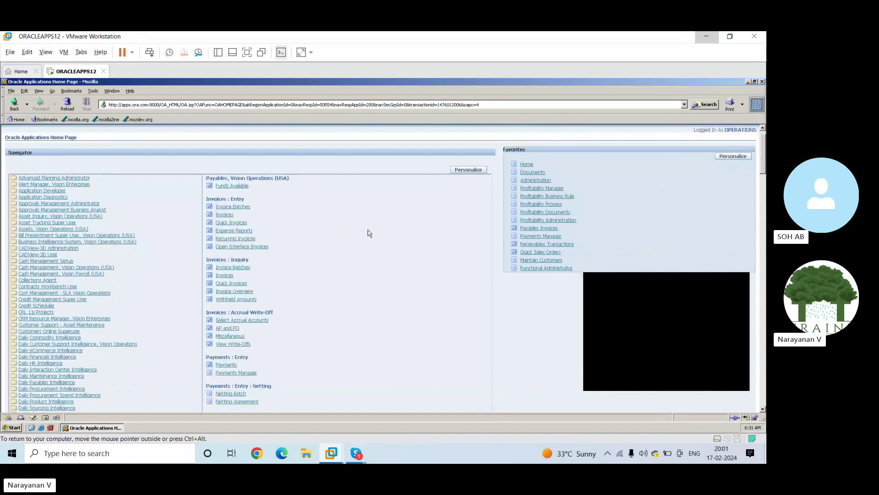
{"action": "left_click", "coordinate": [237, 210]}
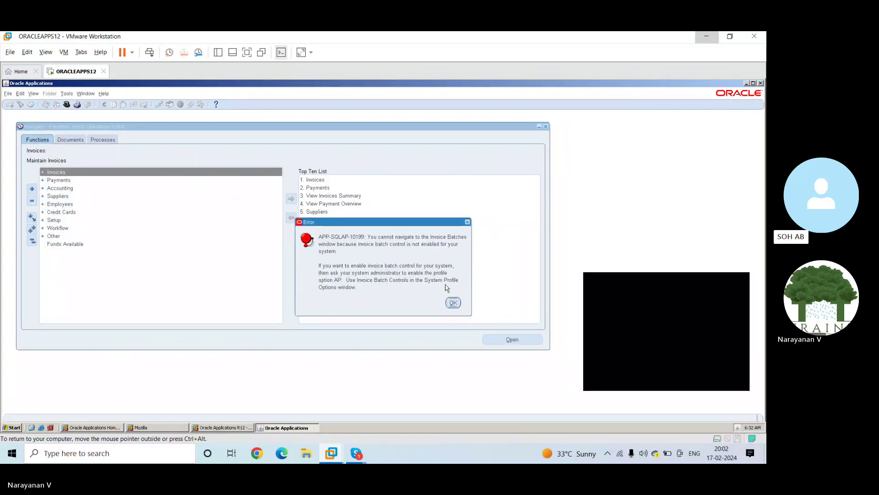
{"action": "left_click", "coordinate": [453, 303]}
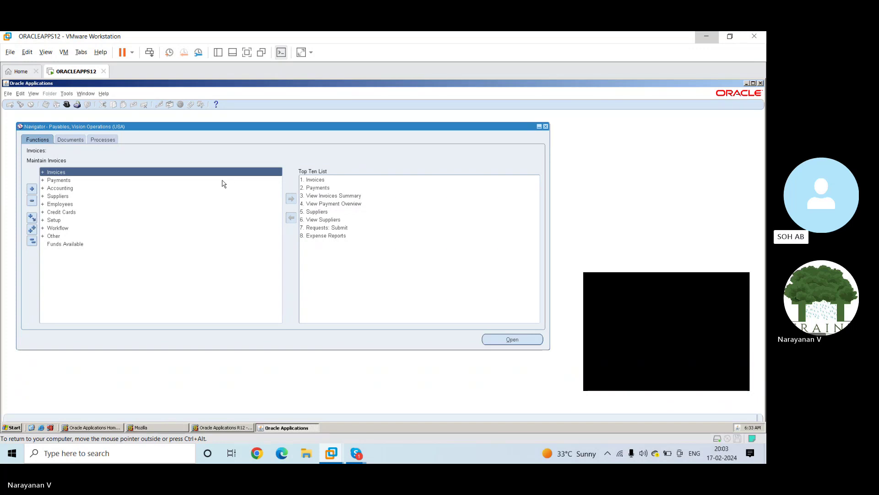
Expand the Invoices Entry functions in the Navigator and try to open Invoice Batches from there
{"action": "double_click", "coordinate": [60, 174]}
{"action": "double_click", "coordinate": [79, 182]}
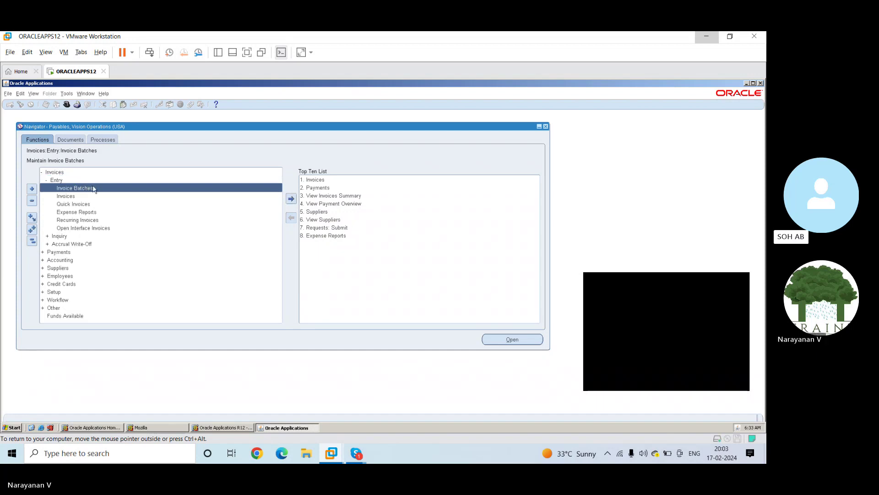
{"action": "double_click", "coordinate": [98, 189]}
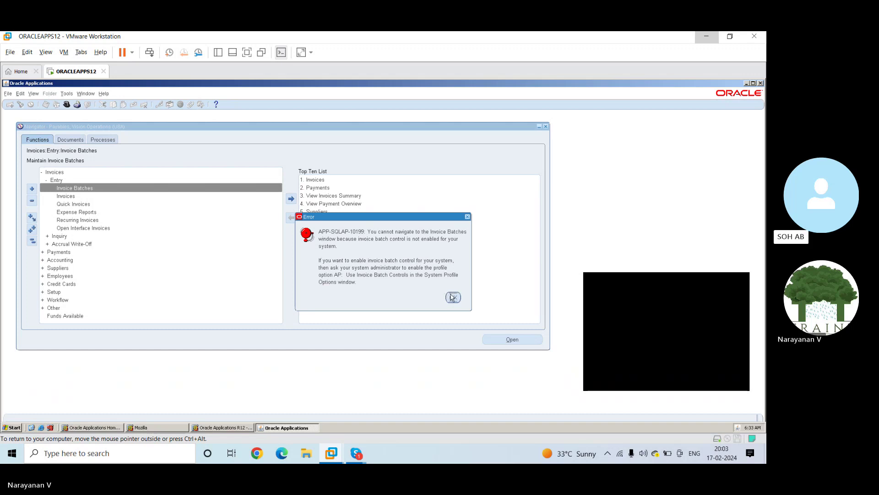
{"action": "left_click", "coordinate": [451, 296]}
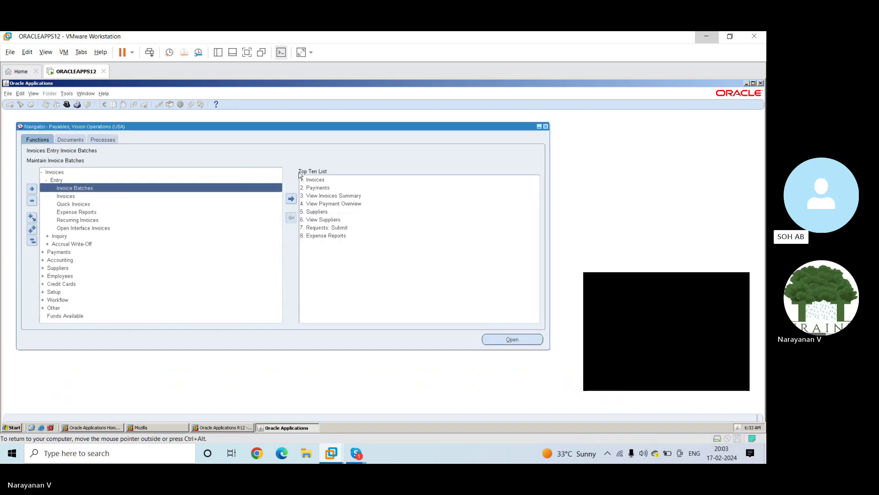
Open the Invoices entry form and maximize the Invoice Workbench window
{"action": "double_click", "coordinate": [70, 197]}
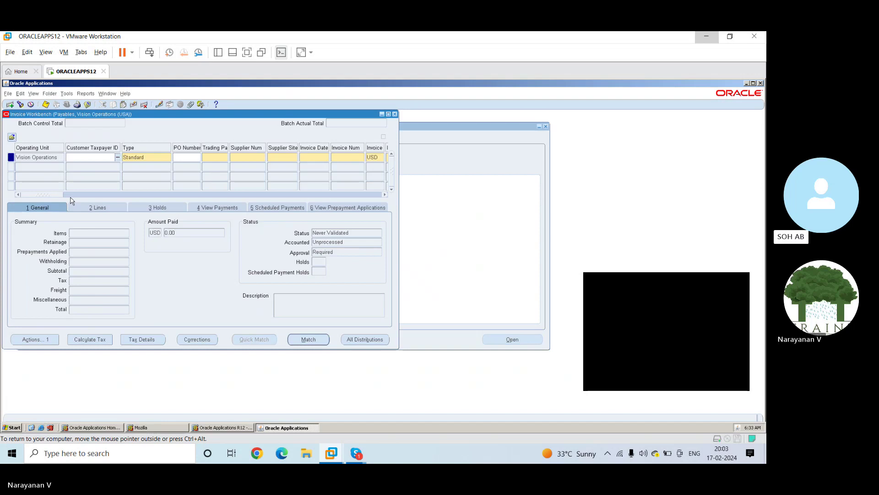
{"action": "left_click", "coordinate": [389, 114]}
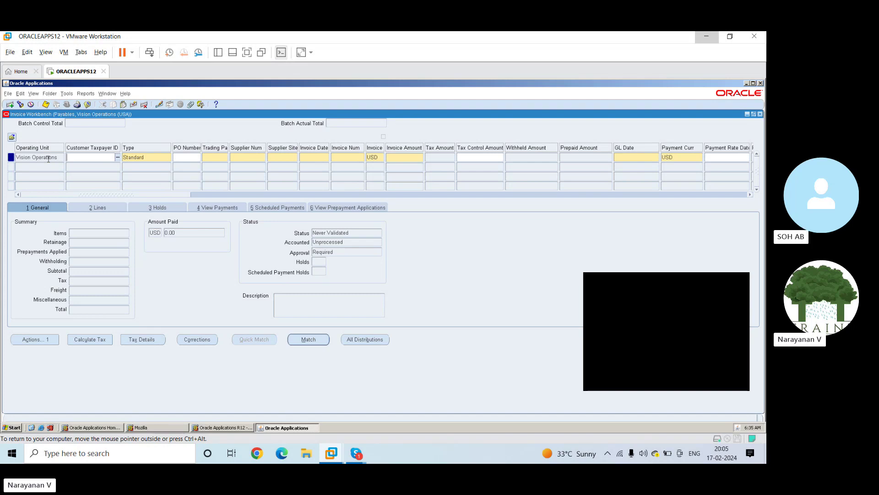
Choose the Vision Operations registration number as the customer taxpayer ID and Standard as the invoice type
{"action": "left_click", "coordinate": [118, 158]}
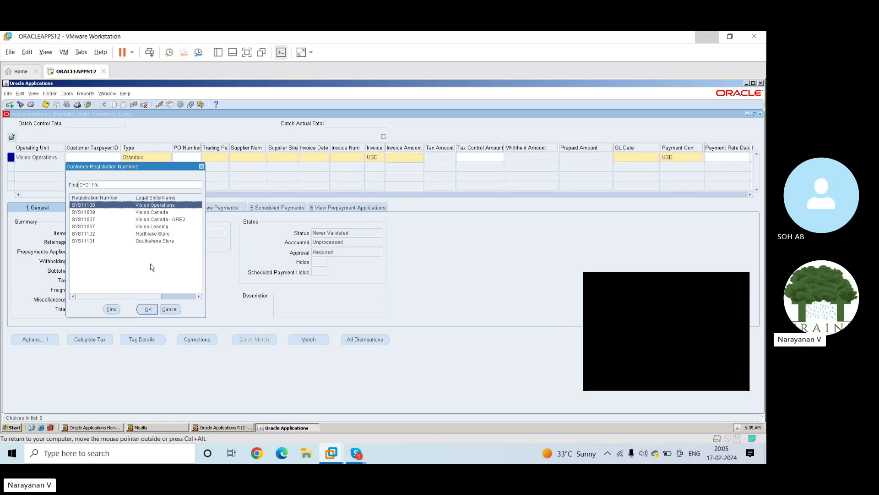
{"action": "left_click", "coordinate": [151, 310]}
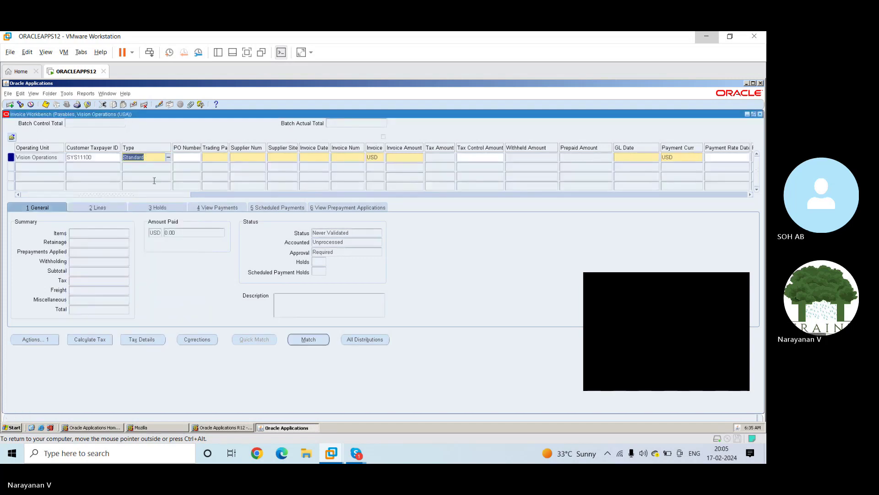
{"action": "left_click", "coordinate": [169, 158]}
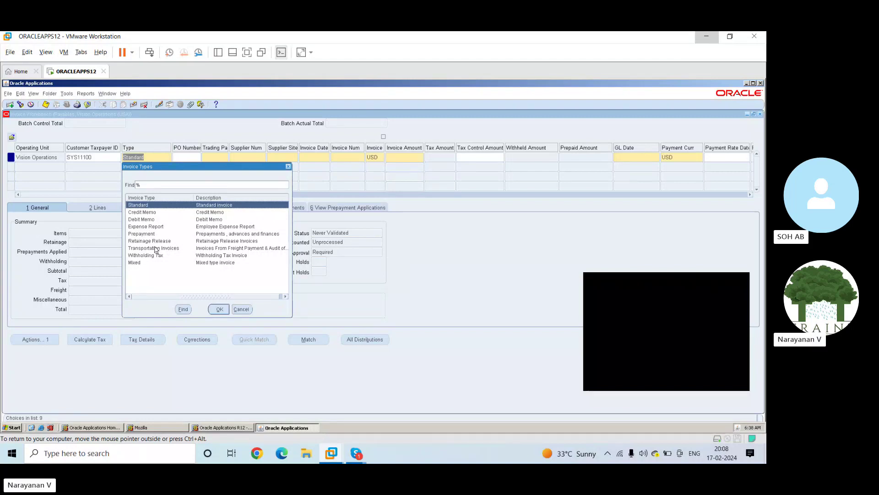
{"action": "left_click", "coordinate": [218, 310]}
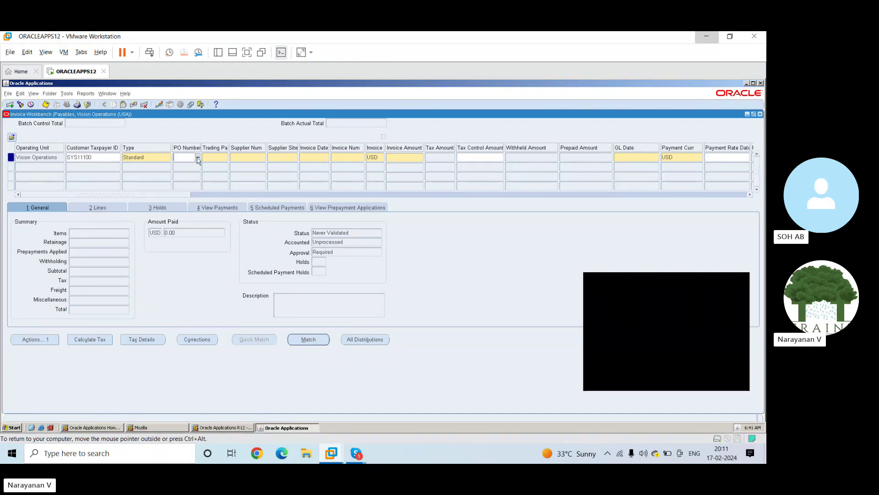
Enter the purchase order number on the new invoice row so its supplier details fill in
{"action": "left_click", "coordinate": [198, 159]}
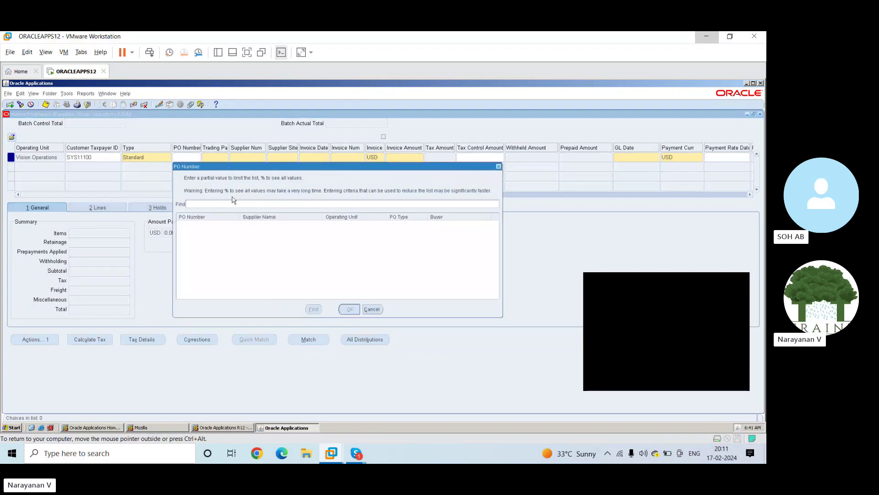
{"action": "left_click", "coordinate": [373, 310]}
{"action": "type", "text": "1234"}
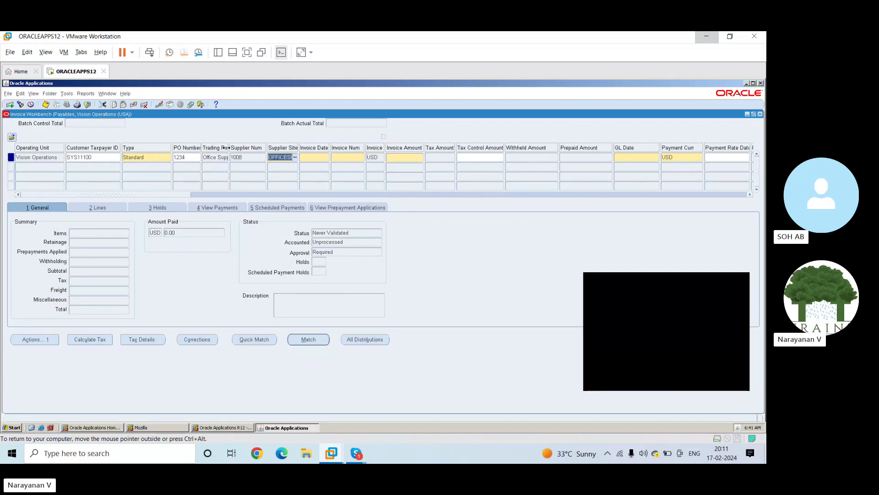
Widen the Trading Partner and Supplier Site Name columns so their contents can be read in full
{"action": "left_click_drag", "start_coordinate": [225, 148], "coordinate": [236, 147]}
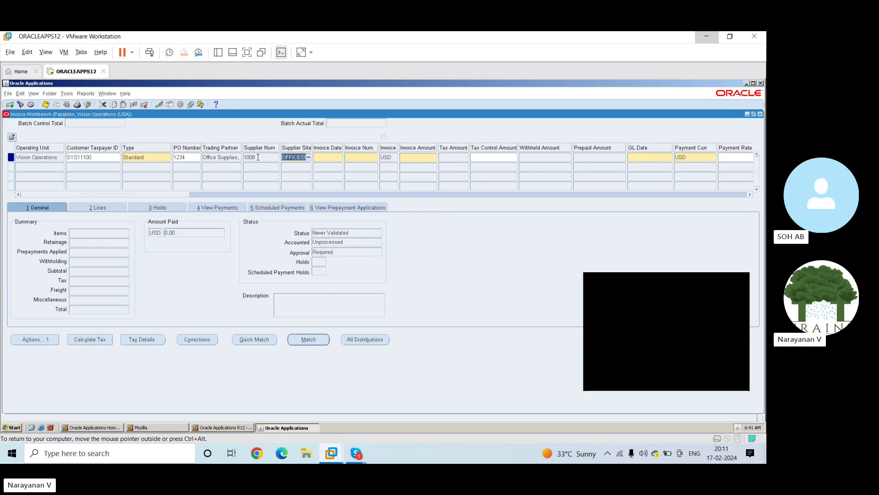
{"action": "left_click", "coordinate": [258, 157]}
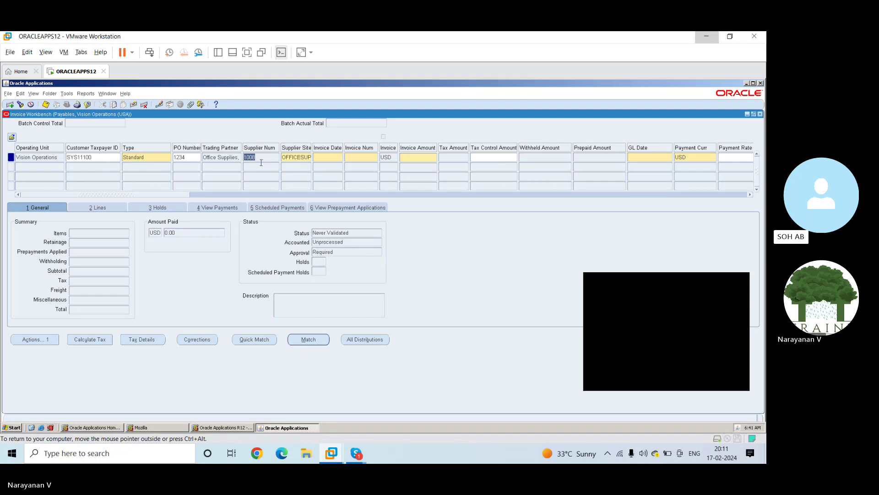
{"action": "left_click_drag", "start_coordinate": [311, 148], "coordinate": [331, 147]}
{"action": "left_click", "coordinate": [341, 157]}
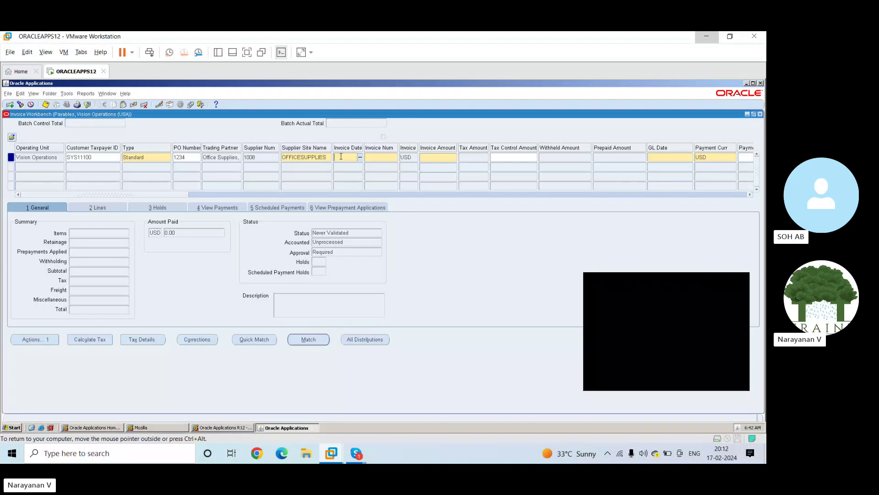
{"action": "type", "text": "17"}
{"action": "type", "text": "-09"}
{"action": "type", "text": "/2024"}
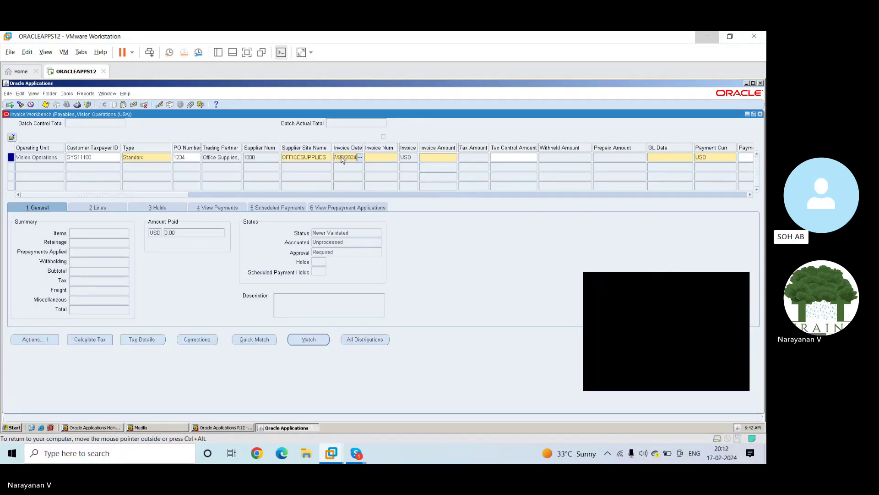
{"action": "key", "text": "Tab"}
{"action": "key", "text": "BackSpace"}
Set the invoice date to 15-FEB-2024 from the calendar and accept the accounting period caution
{"action": "left_click", "coordinate": [360, 156]}
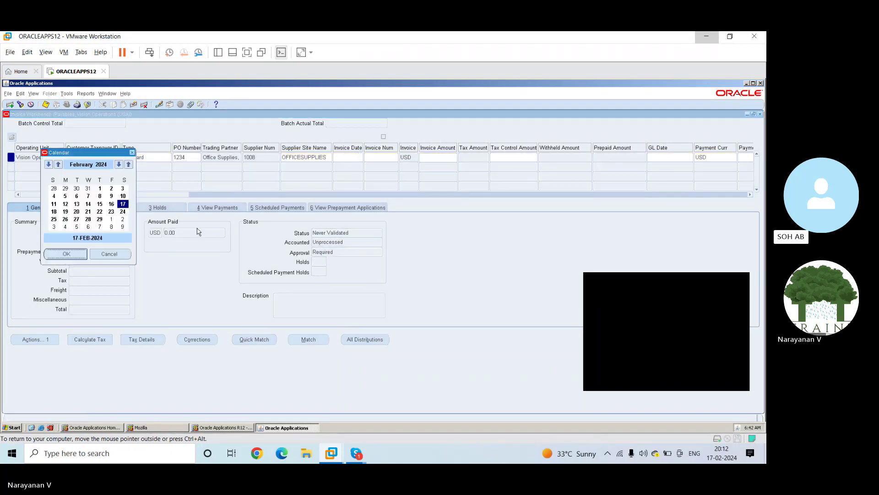
{"action": "left_click", "coordinate": [100, 204]}
{"action": "left_click", "coordinate": [76, 254]}
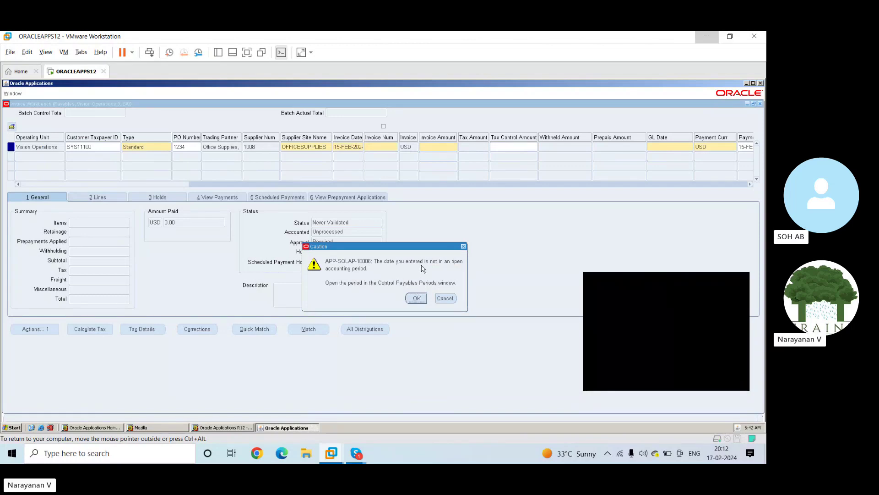
{"action": "left_click", "coordinate": [417, 299]}
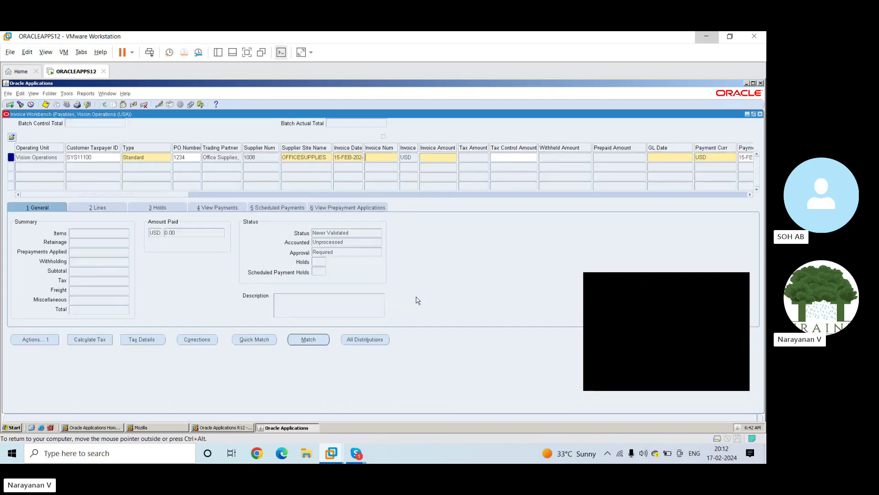
Set the invoice number to 12345 and the invoice amount to 1000
{"action": "double_click", "coordinate": [346, 158]}
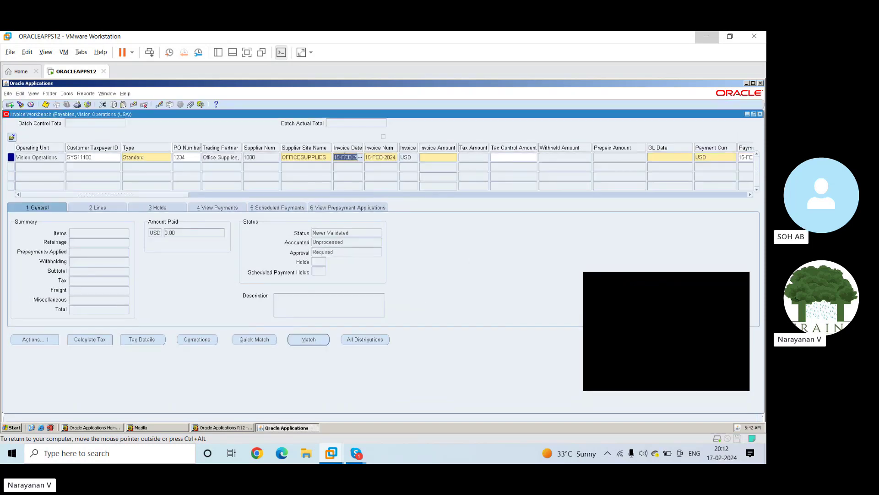
{"action": "double_click", "coordinate": [367, 158]}
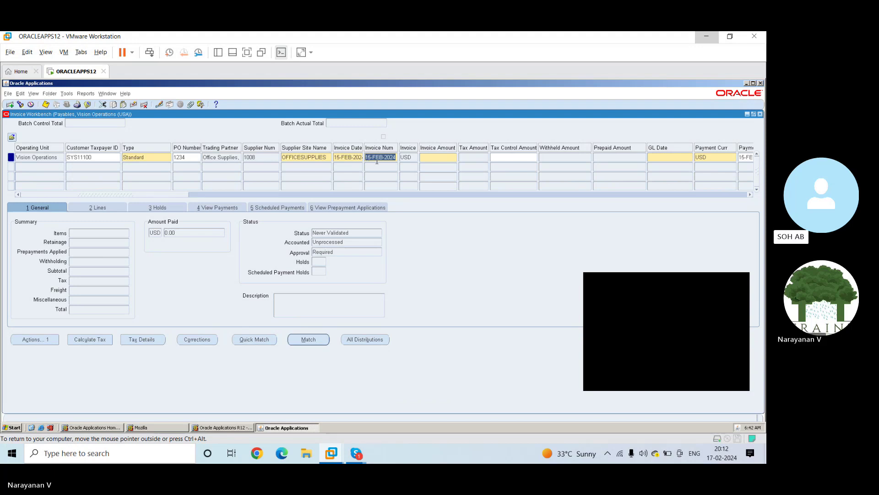
{"action": "type", "text": "12346"}
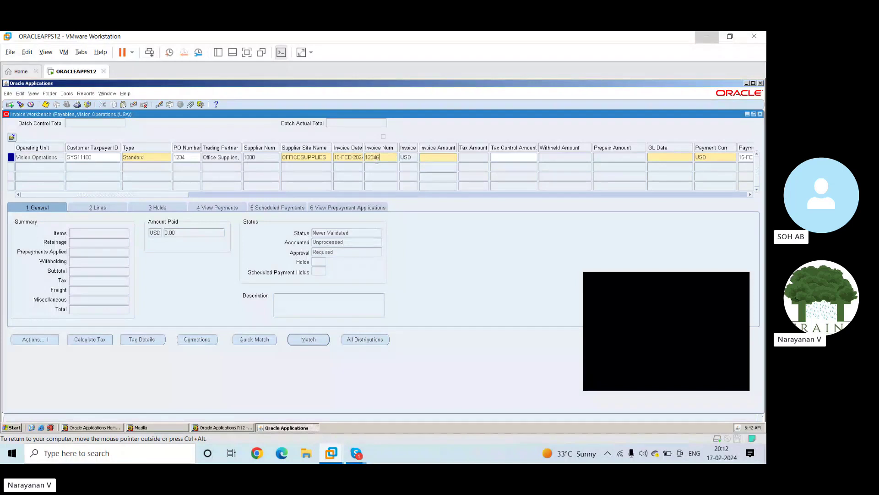
{"action": "key", "text": "Tab"}
{"action": "left_click", "coordinate": [428, 159]}
{"action": "type", "text": "1000"}
{"action": "key", "text": "Tab"}
Try to set the invoice's GL date to 31-JAN-2024 from the calendar
{"action": "left_click", "coordinate": [668, 158]}
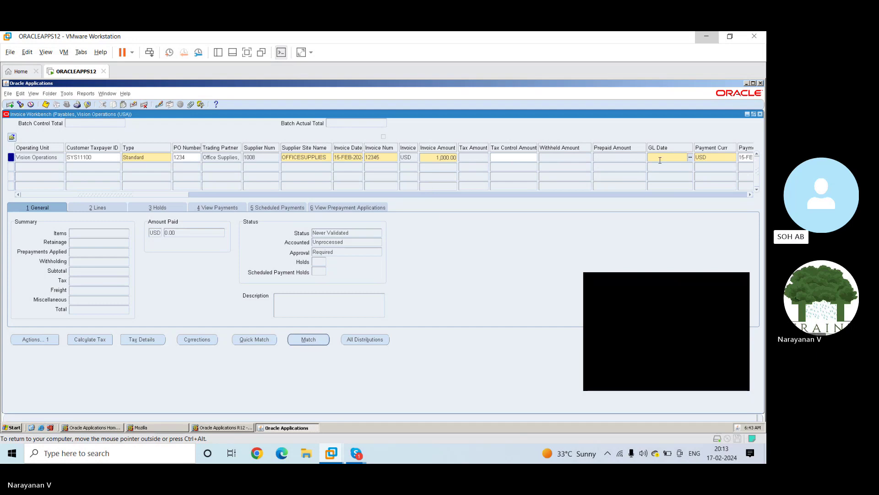
{"action": "left_click", "coordinate": [690, 157]}
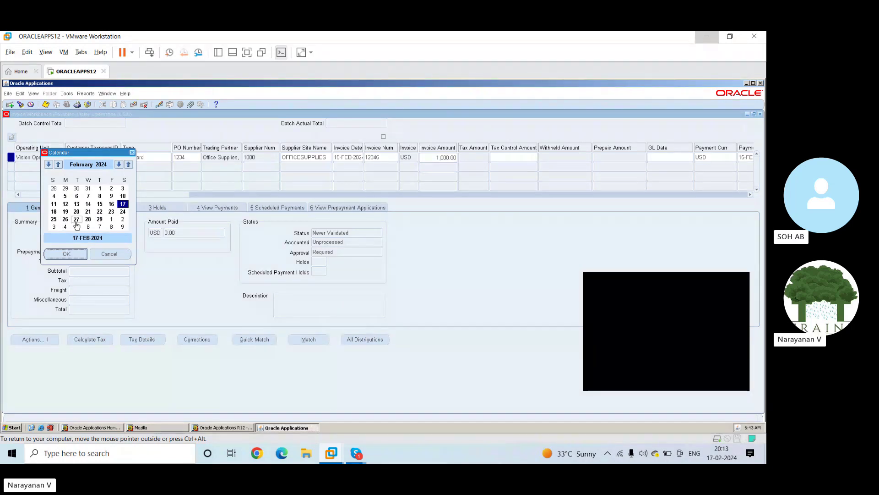
{"action": "left_click", "coordinate": [88, 188]}
{"action": "left_click", "coordinate": [78, 254]}
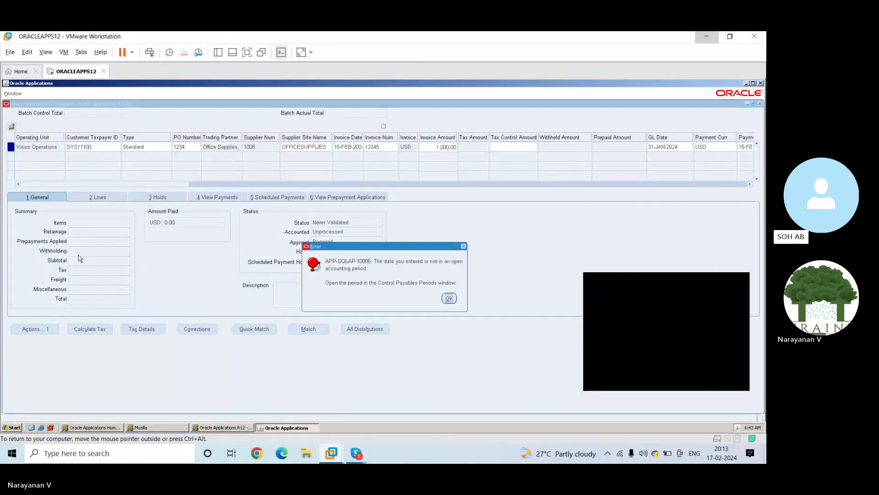
{"action": "left_click", "coordinate": [450, 298]}
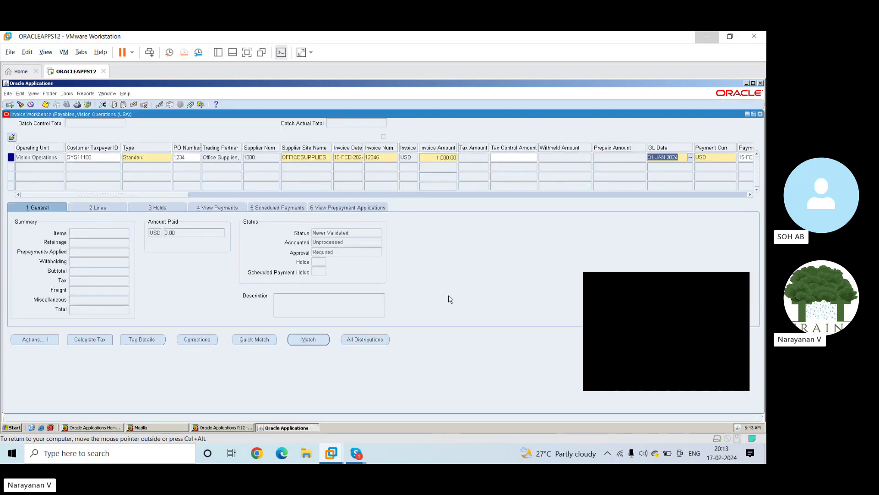
{"action": "left_click", "coordinate": [590, 212]}
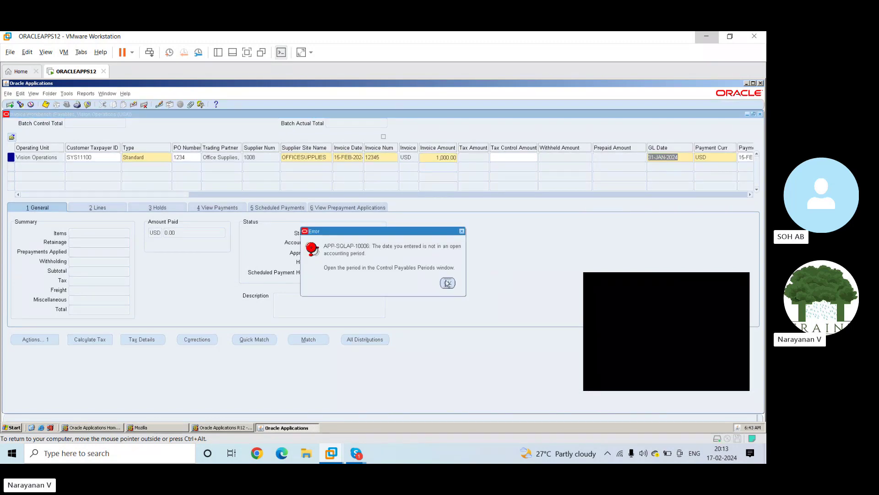
{"action": "key", "text": "Return"}
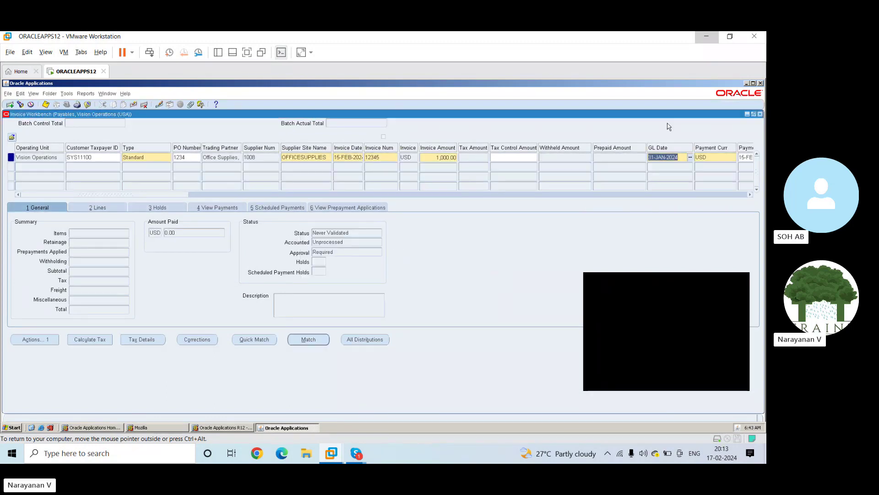
Set the GL date to 31-JAN-2023 and move on past the payment currency
{"action": "key", "text": "End"}
{"action": "key", "text": "BackSpace"}
{"action": "type", "text": "3"}
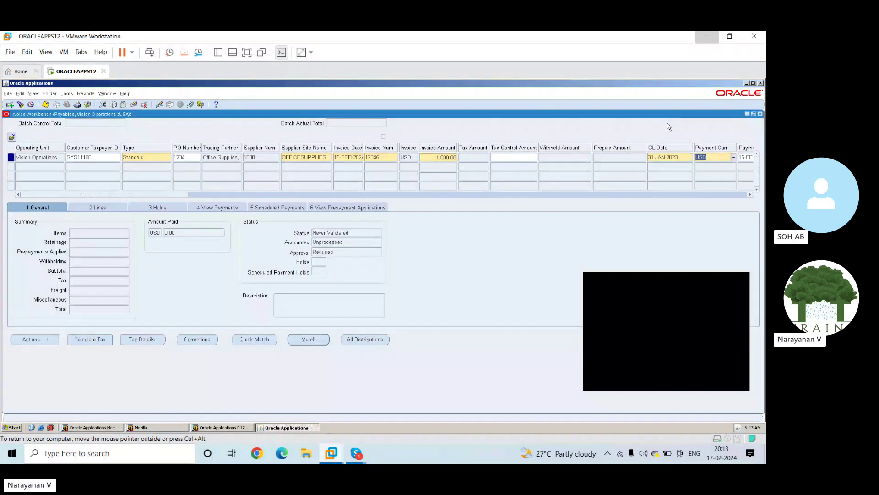
{"action": "key", "text": "Tab"}
{"action": "key", "text": "Tab"}
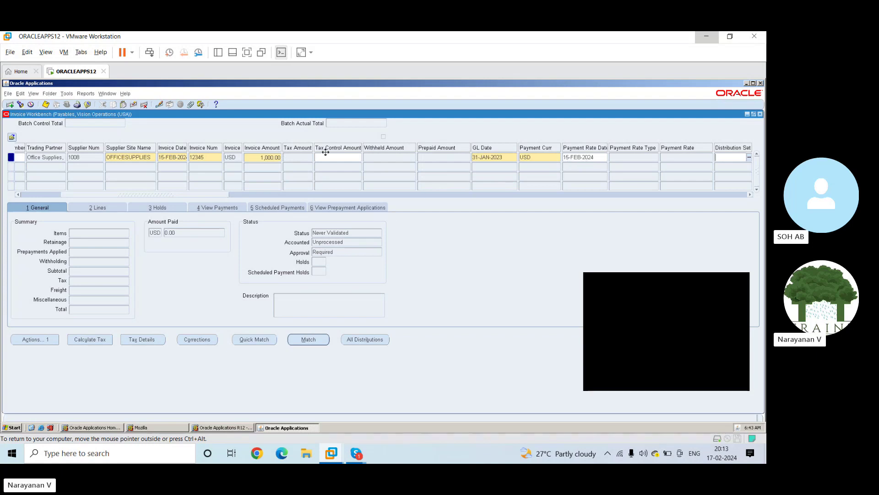
{"action": "left_click", "coordinate": [300, 158]}
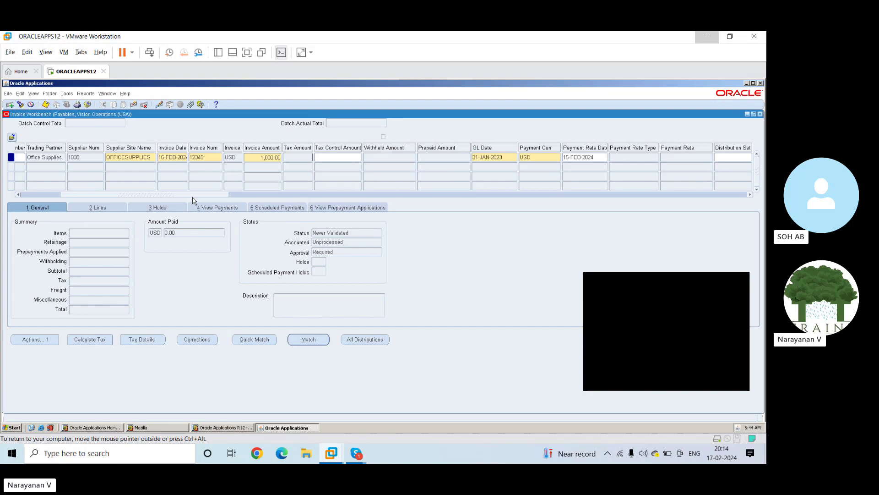
{"action": "left_click_drag", "start_coordinate": [193, 200], "coordinate": [262, 199]}
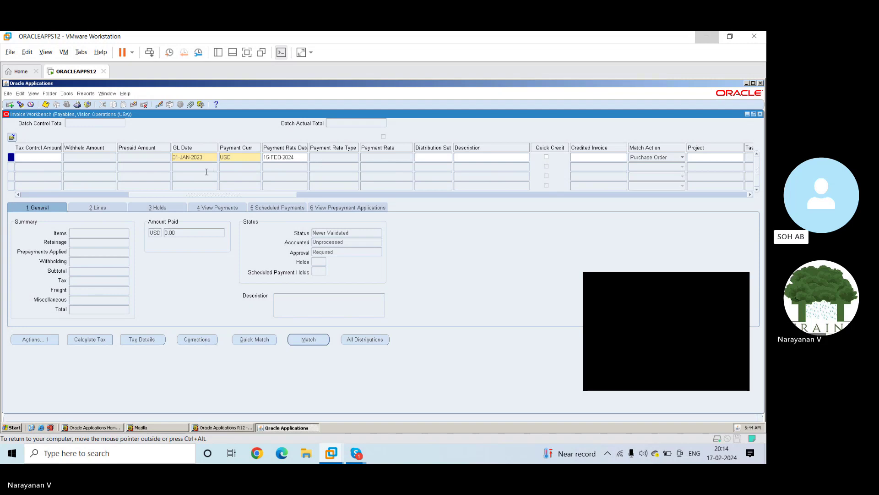
Check the invoice header fields entered so far and set the invoice description to Water
{"action": "left_click_drag", "start_coordinate": [206, 197], "coordinate": [168, 196]}
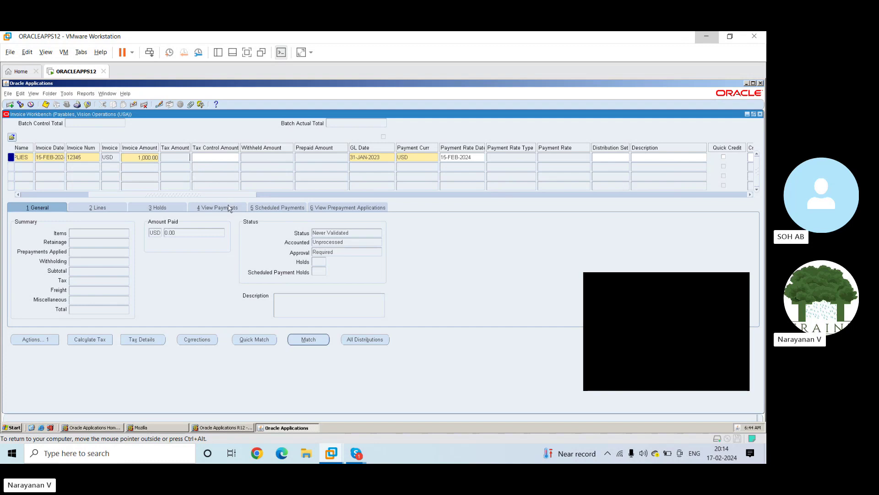
{"action": "left_click_drag", "start_coordinate": [234, 200], "coordinate": [249, 199]}
{"action": "left_click_drag", "start_coordinate": [248, 195], "coordinate": [219, 195]}
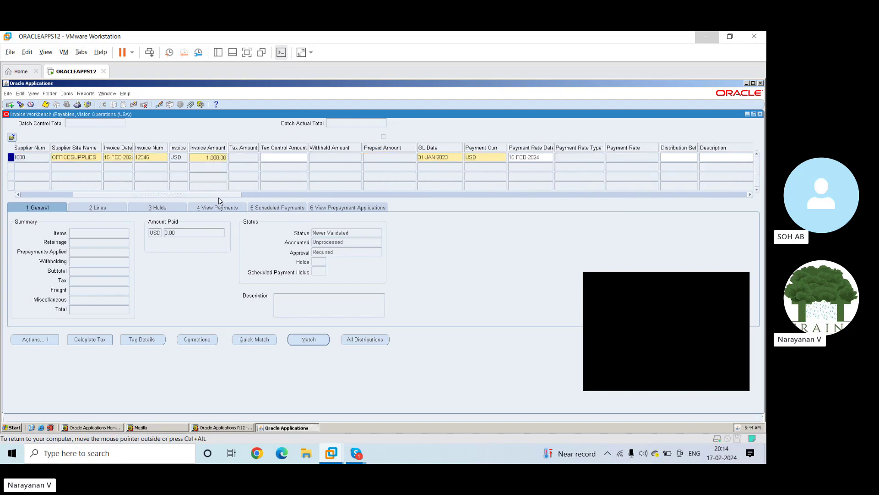
{"action": "left_click_drag", "start_coordinate": [173, 194], "coordinate": [106, 205]}
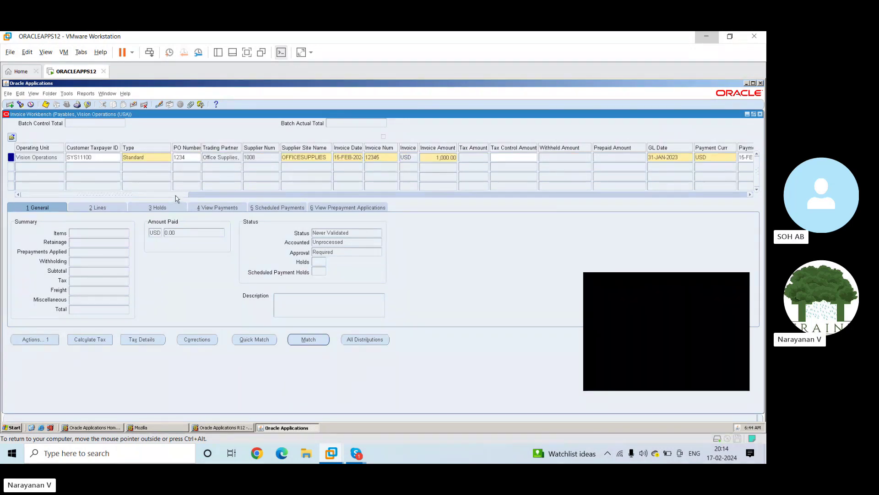
{"action": "left_click_drag", "start_coordinate": [176, 196], "coordinate": [316, 194]}
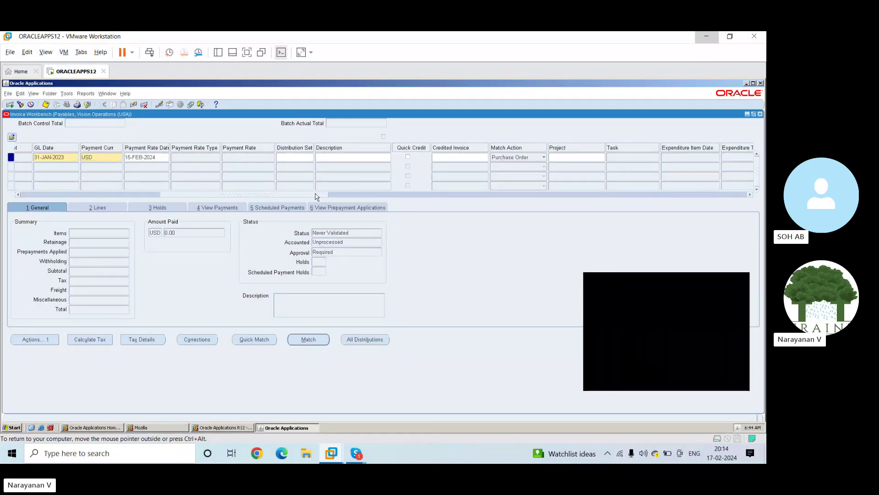
{"action": "left_click_drag", "start_coordinate": [316, 196], "coordinate": [319, 196]}
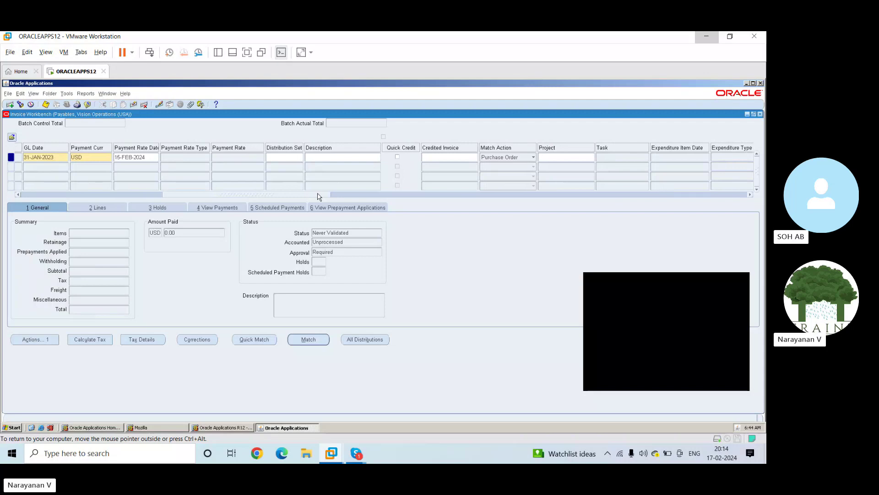
{"action": "left_click", "coordinate": [323, 157]}
{"action": "type", "text": "Test"}
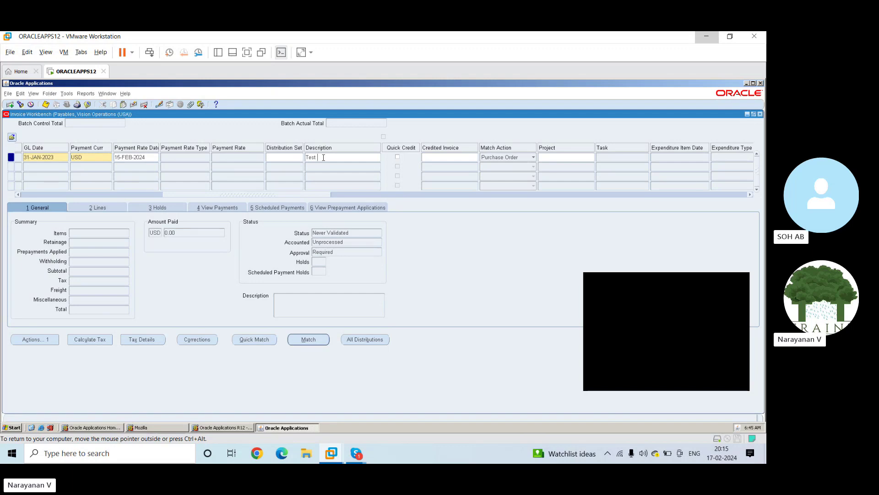
{"action": "key", "text": "BackSpace"}
{"action": "key", "text": "BackSpace"}
{"action": "key", "text": "BackSpace"}
{"action": "key", "text": "BackSpace"}
{"action": "key", "text": "BackSpace"}
{"action": "type", "text": "Water"}
{"action": "key", "text": "Tab"}
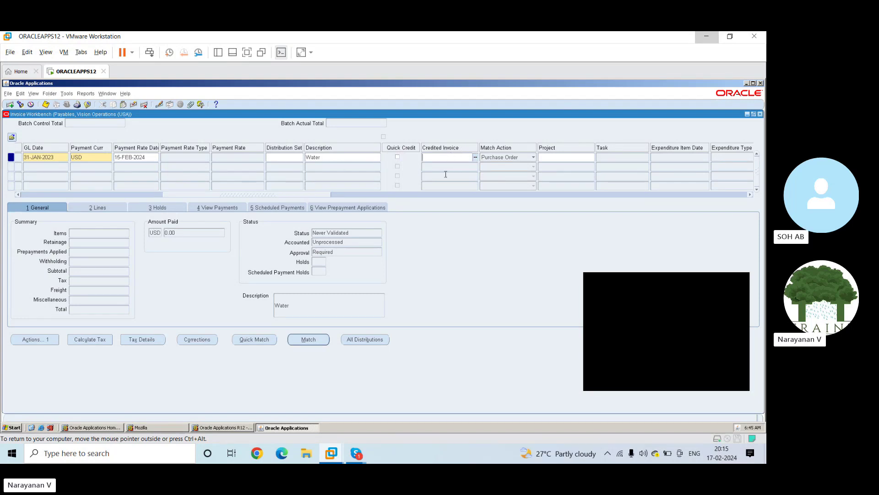
Look over the invoice's match action, project, expenditure and exchange fields up to the payment terms
{"action": "left_click_drag", "start_coordinate": [323, 197], "coordinate": [359, 197]}
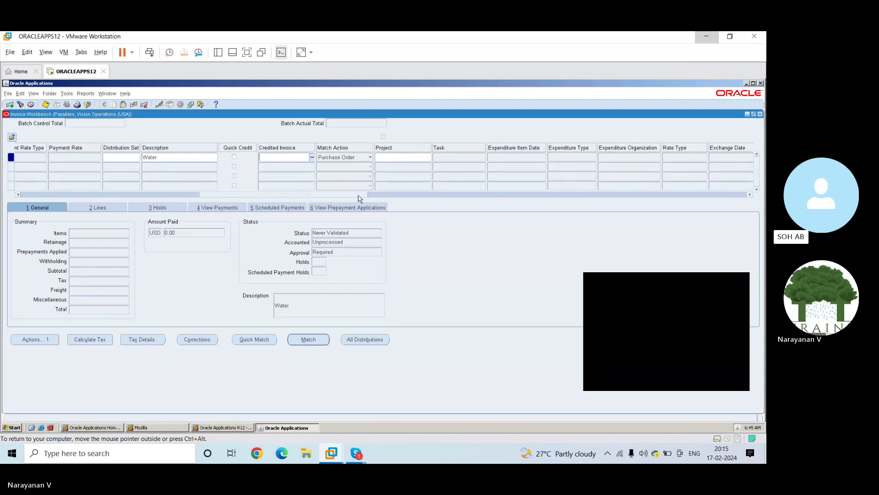
{"action": "left_click", "coordinate": [397, 158]}
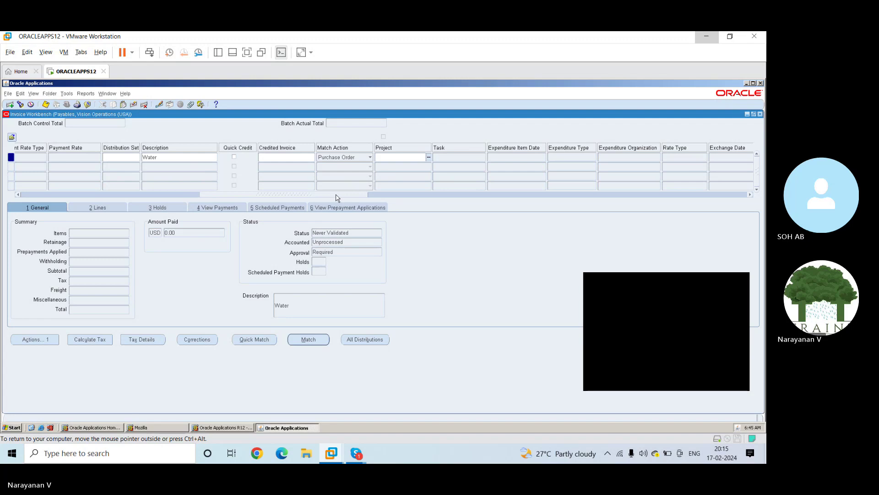
{"action": "left_click_drag", "start_coordinate": [334, 196], "coordinate": [371, 197]}
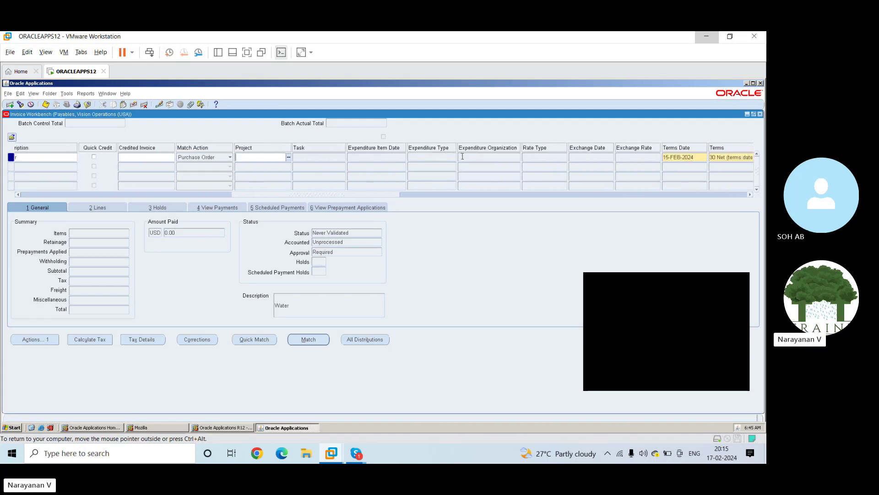
{"action": "left_click", "coordinate": [389, 159]}
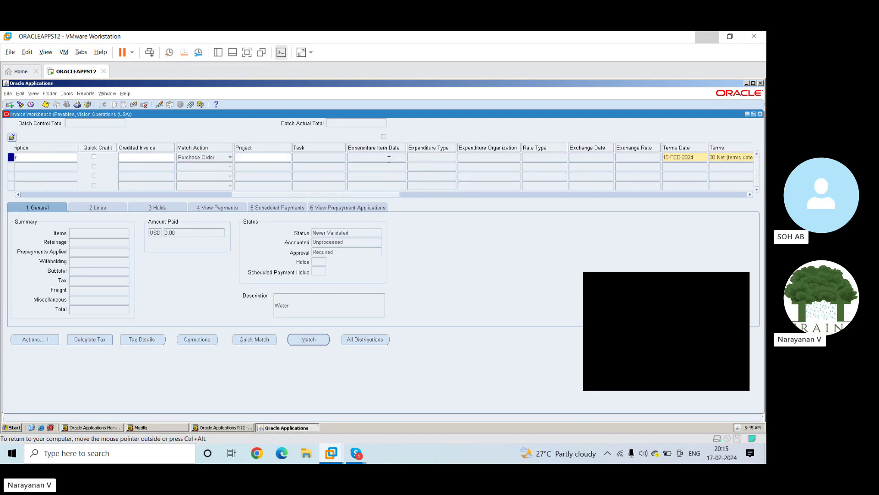
{"action": "left_click_drag", "start_coordinate": [382, 196], "coordinate": [426, 196]}
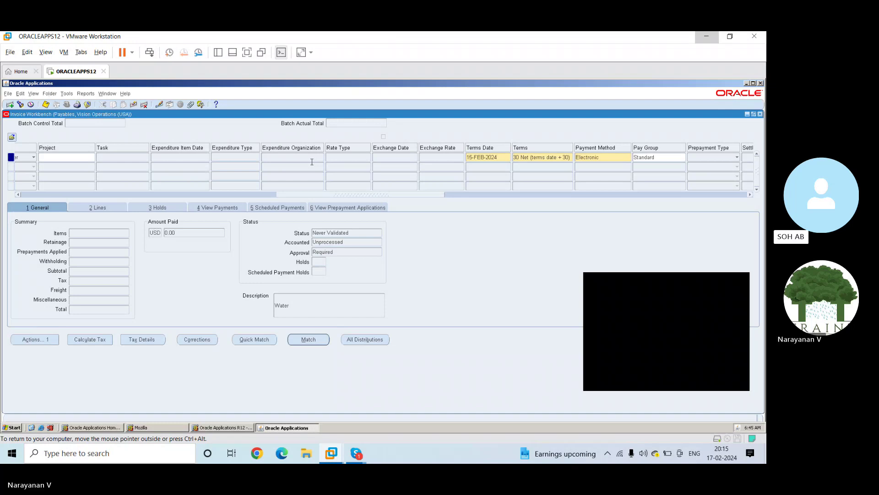
{"action": "scroll", "coordinate": [349, 154], "scroll_direction": "right", "scroll_amount": 3}
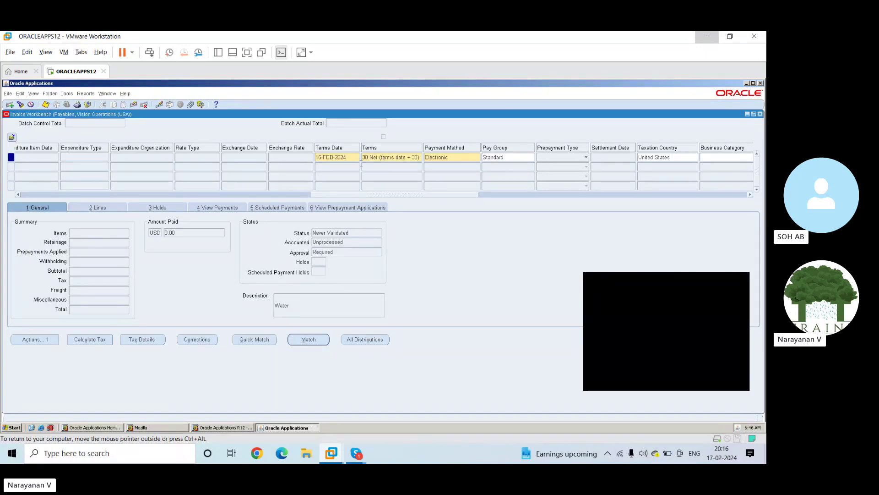
Search all payment terms with %, look through the list, and leave it without choosing a term
{"action": "left_click", "coordinate": [397, 157]}
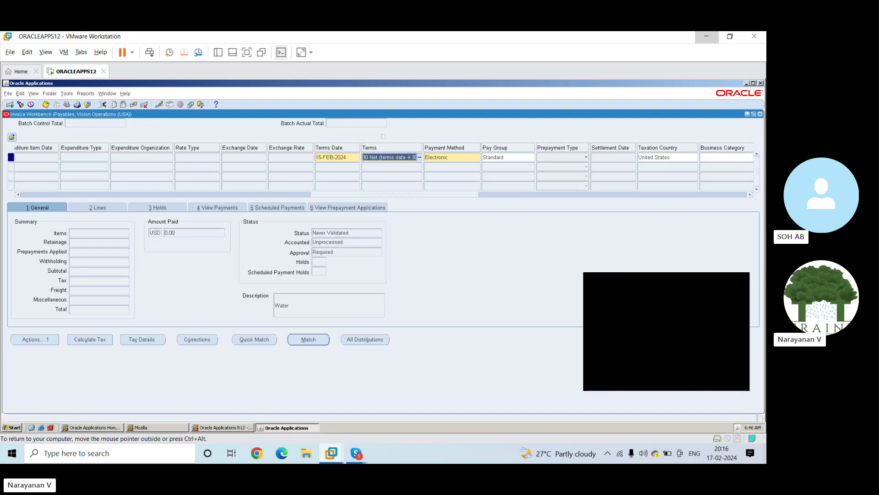
{"action": "left_click", "coordinate": [419, 158]}
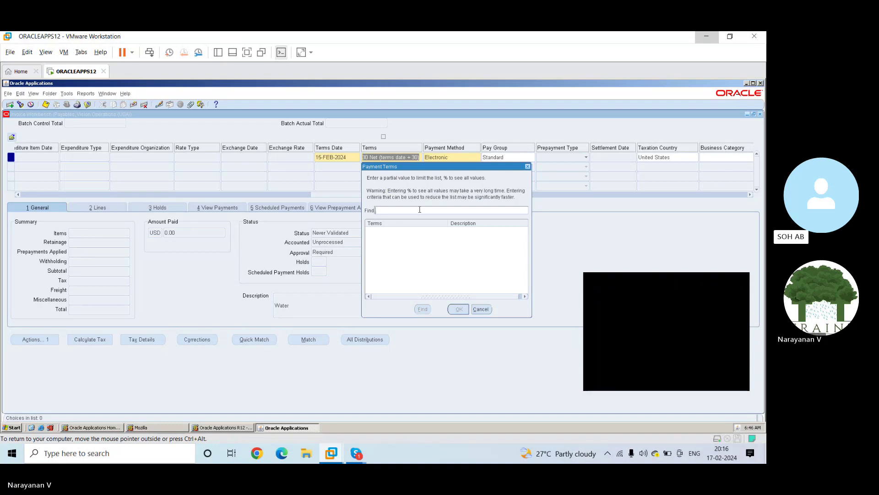
{"action": "type", "text": "%"}
{"action": "left_click", "coordinate": [423, 309]}
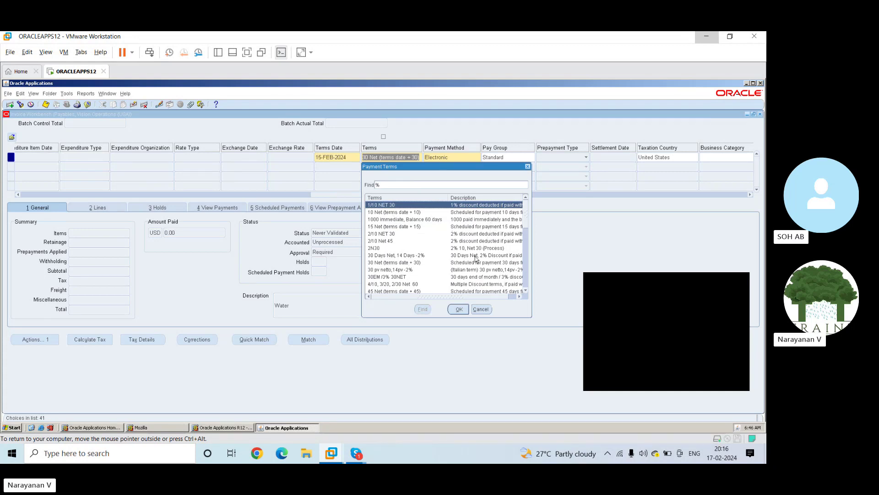
{"action": "left_click", "coordinate": [526, 291]}
{"action": "left_click_drag", "start_coordinate": [526, 291], "coordinate": [527, 293]}
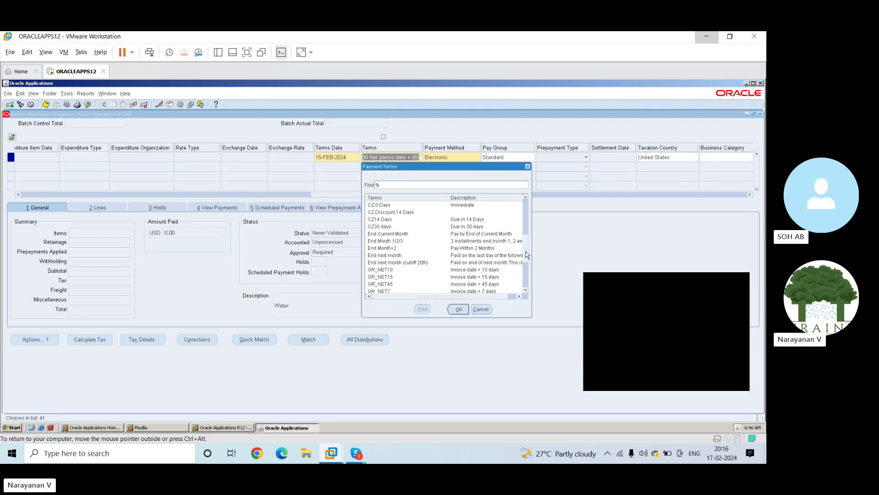
{"action": "left_click_drag", "start_coordinate": [526, 255], "coordinate": [529, 210]}
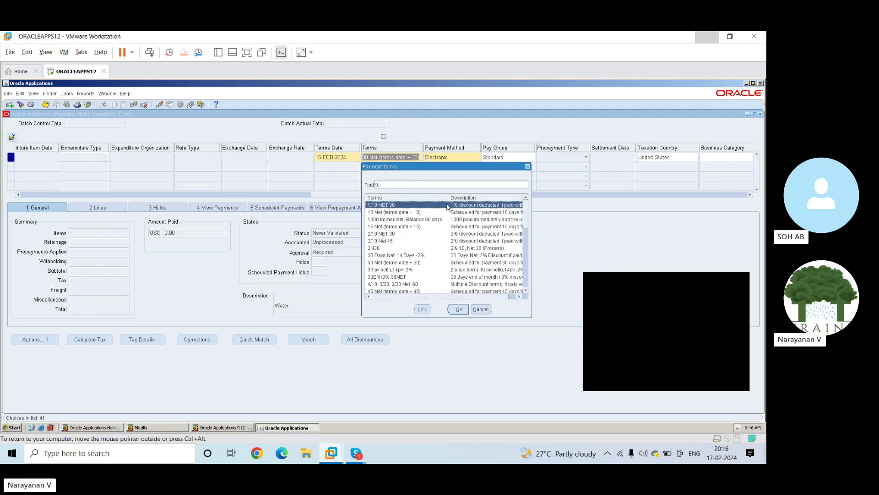
{"action": "left_click", "coordinate": [481, 309]}
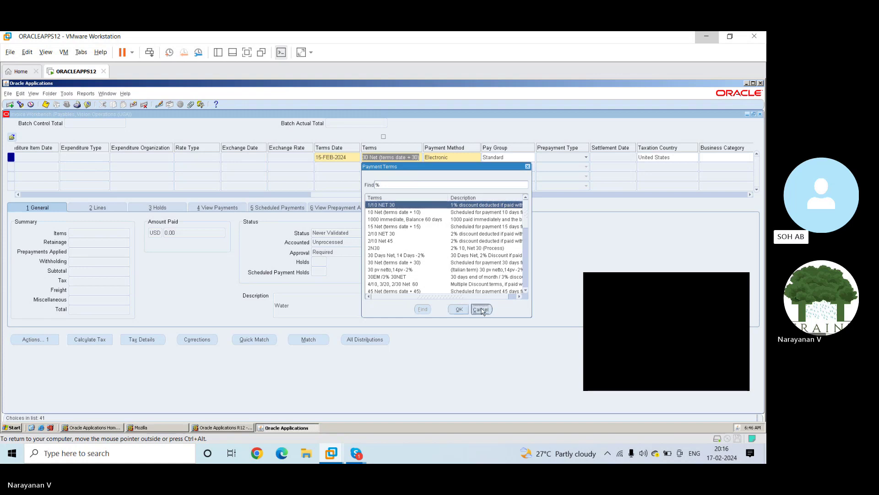
Choose Electronic as the invoice's payment method from the list of payment methods
{"action": "double_click", "coordinate": [457, 159]}
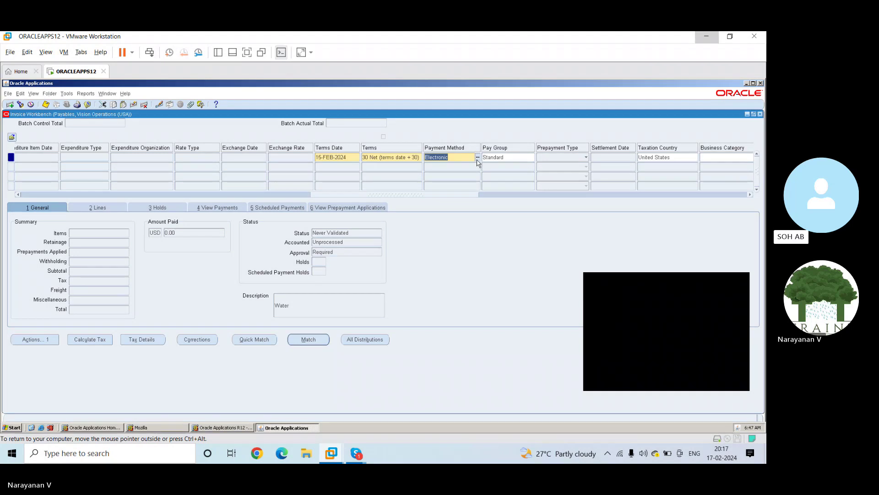
{"action": "left_click", "coordinate": [477, 158]}
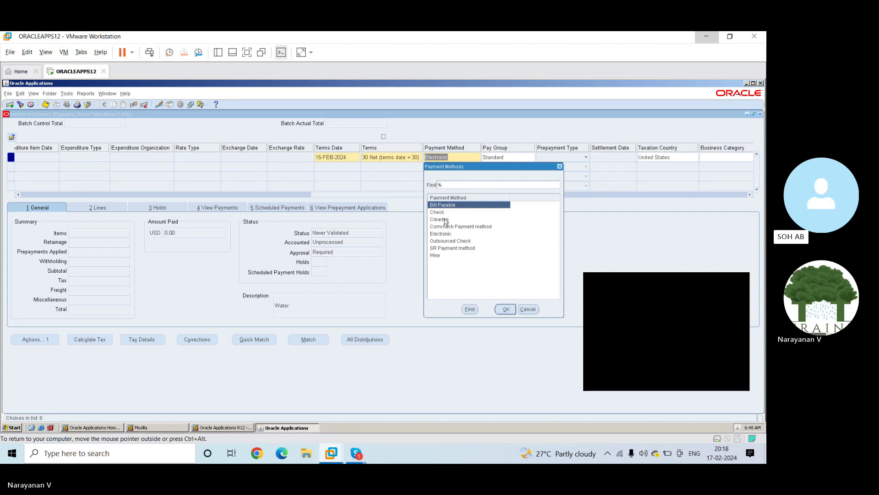
{"action": "left_click", "coordinate": [447, 235]}
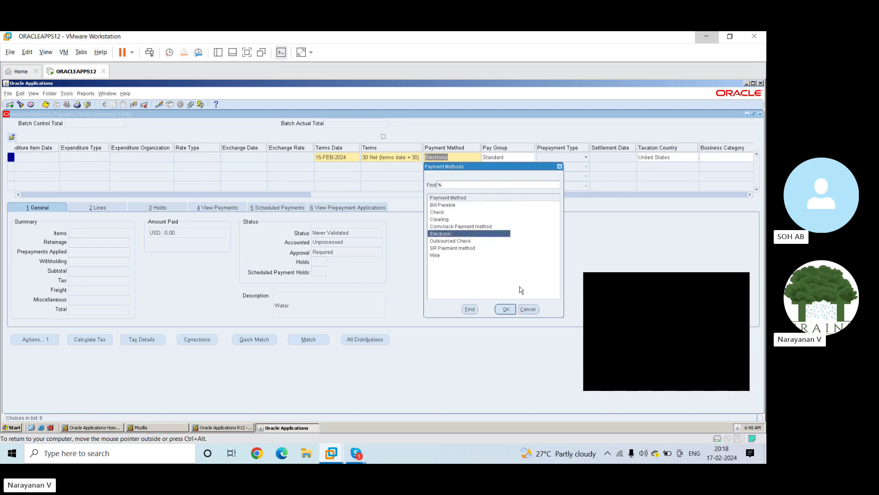
{"action": "left_click", "coordinate": [511, 310]}
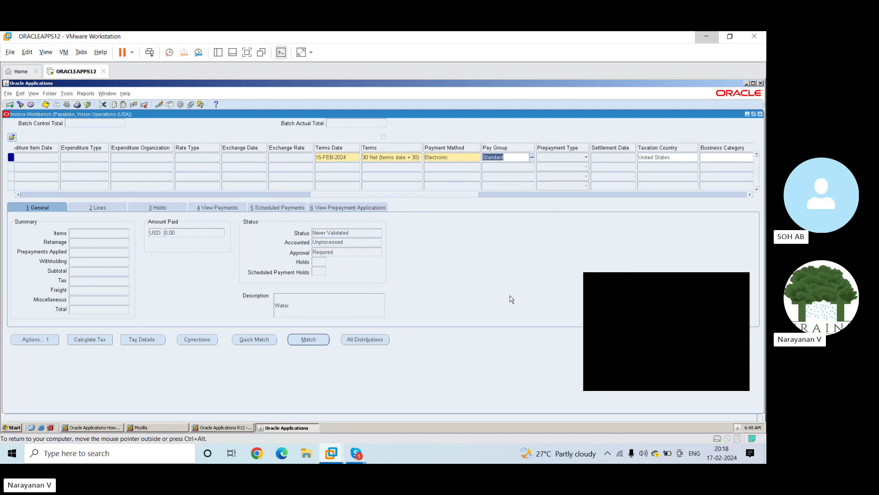
Set the invoice's pay group to Utilities and move on to the taxation country
{"action": "left_click", "coordinate": [532, 157]}
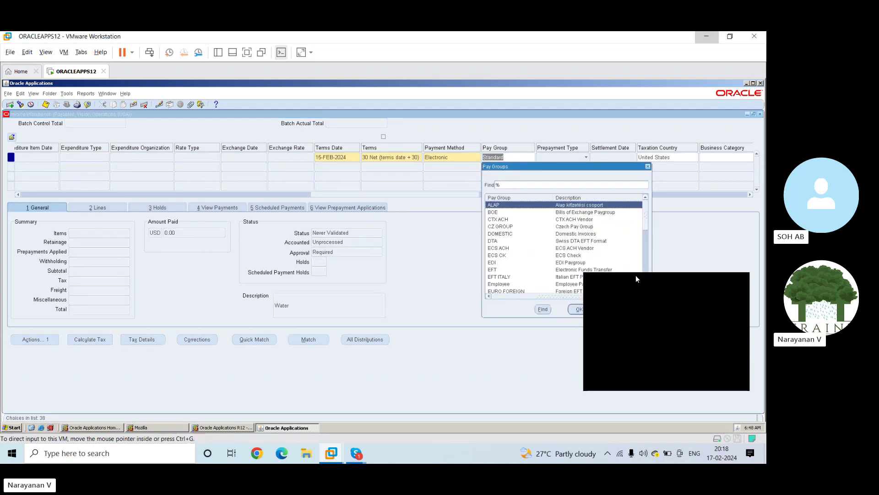
{"action": "left_click_drag", "start_coordinate": [636, 276], "coordinate": [655, 325]}
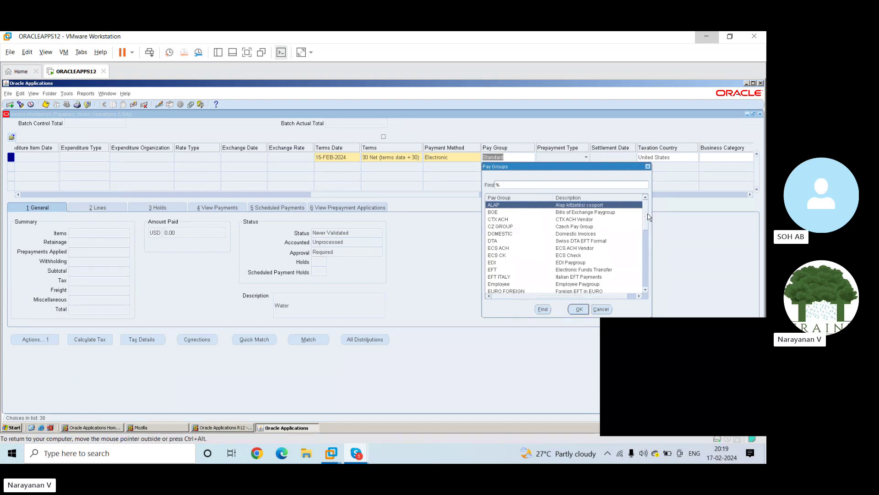
{"action": "left_click_drag", "start_coordinate": [647, 229], "coordinate": [646, 280]}
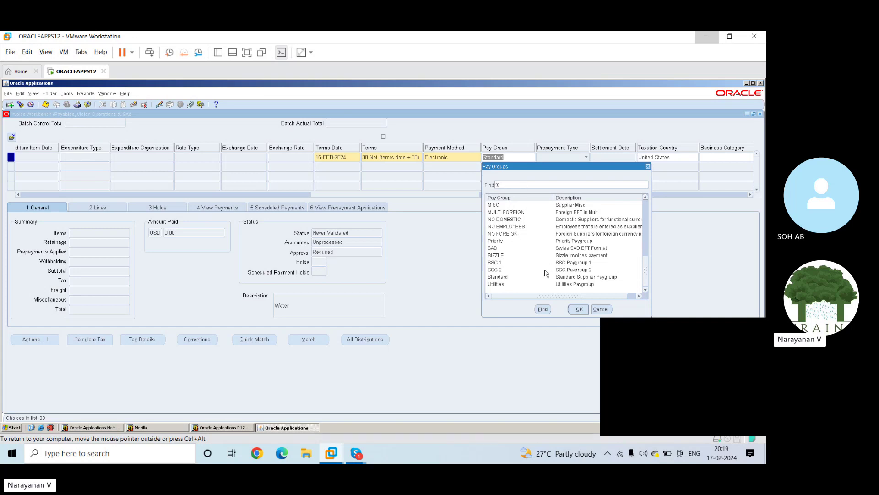
{"action": "left_click", "coordinate": [496, 285]}
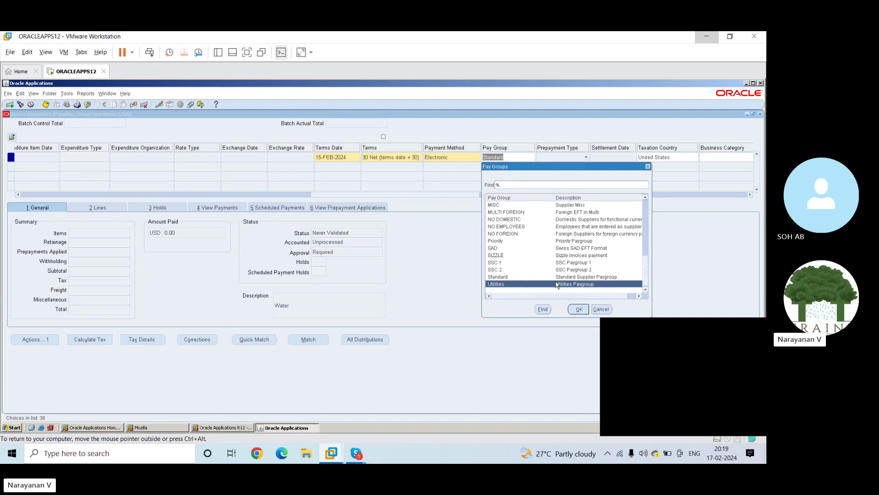
{"action": "left_click", "coordinate": [578, 309]}
{"action": "key", "text": "Tab"}
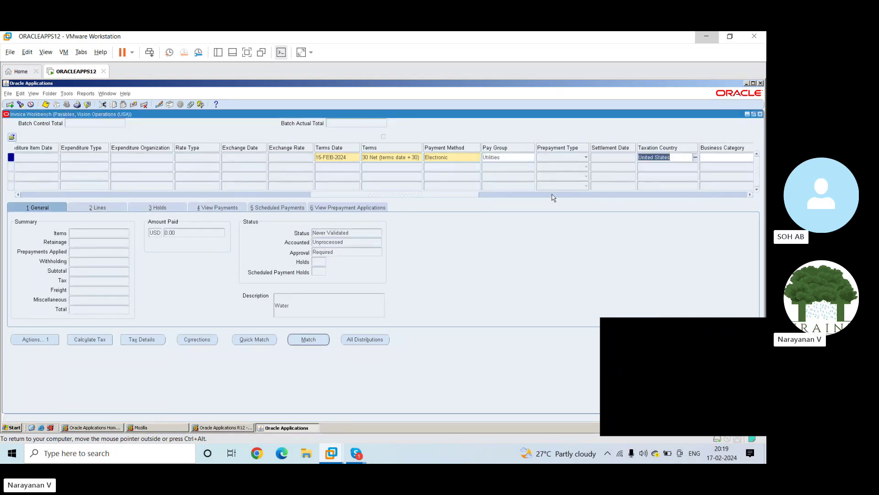
Examine the invoice's taxation, sub-type and tax invoice fields through to the remit-to bank account name
{"action": "left_click_drag", "start_coordinate": [455, 195], "coordinate": [491, 195]}
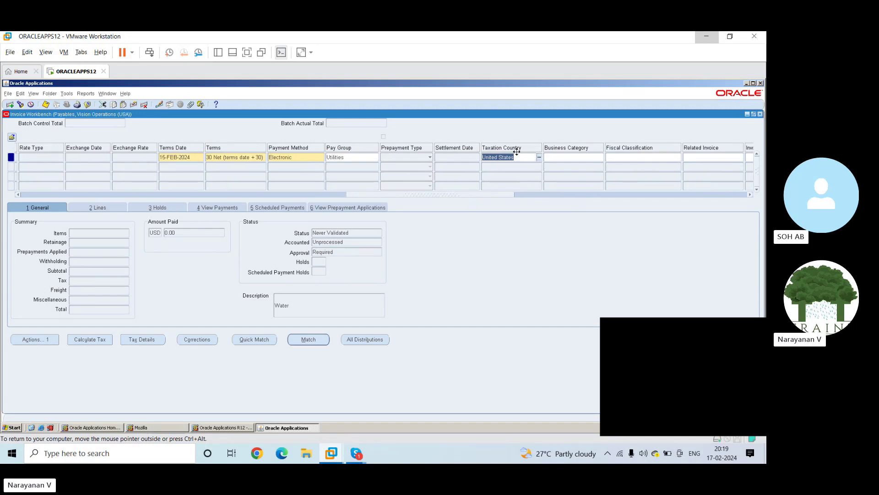
{"action": "left_click_drag", "start_coordinate": [472, 195], "coordinate": [522, 198]}
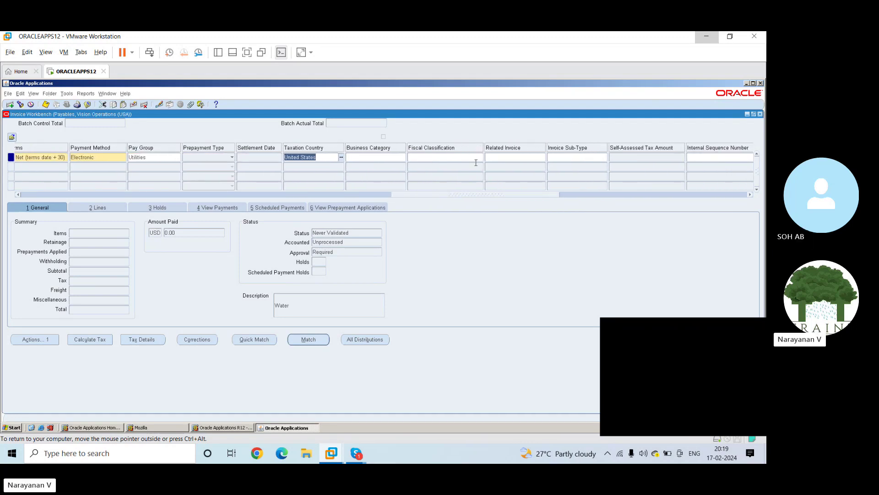
{"action": "left_click_drag", "start_coordinate": [474, 195], "coordinate": [522, 195]}
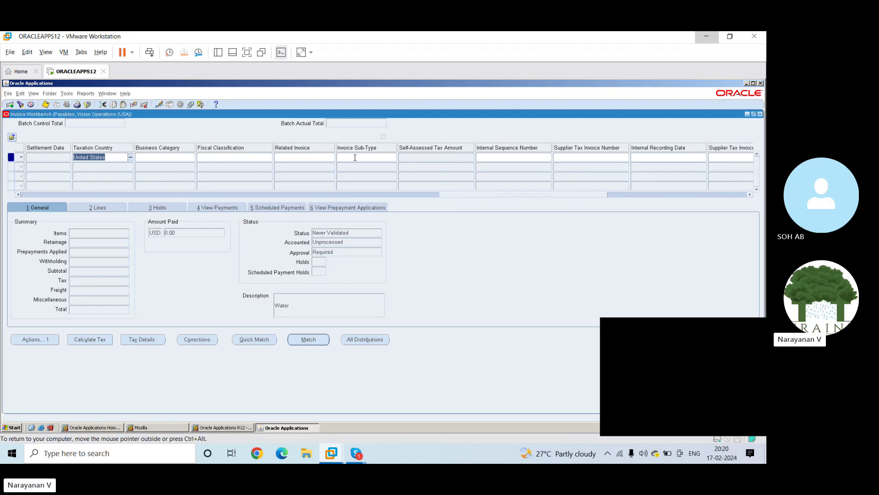
{"action": "left_click_drag", "start_coordinate": [447, 198], "coordinate": [600, 194]}
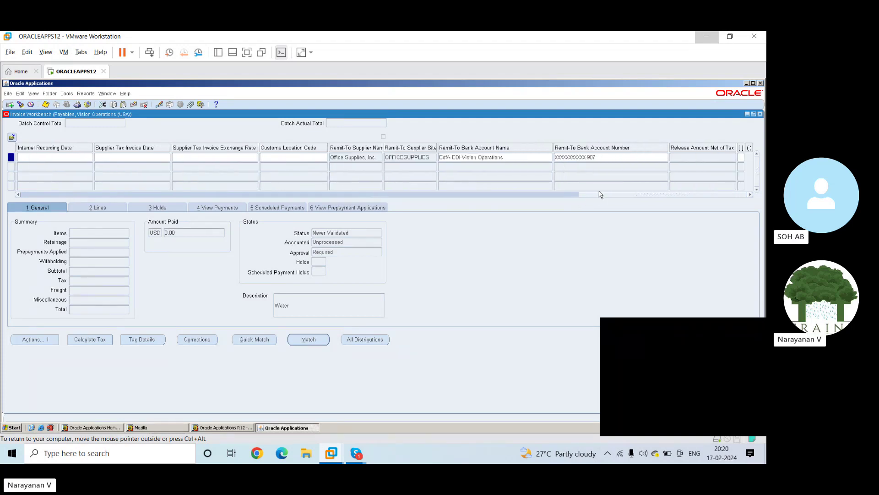
{"action": "left_click", "coordinate": [509, 158]}
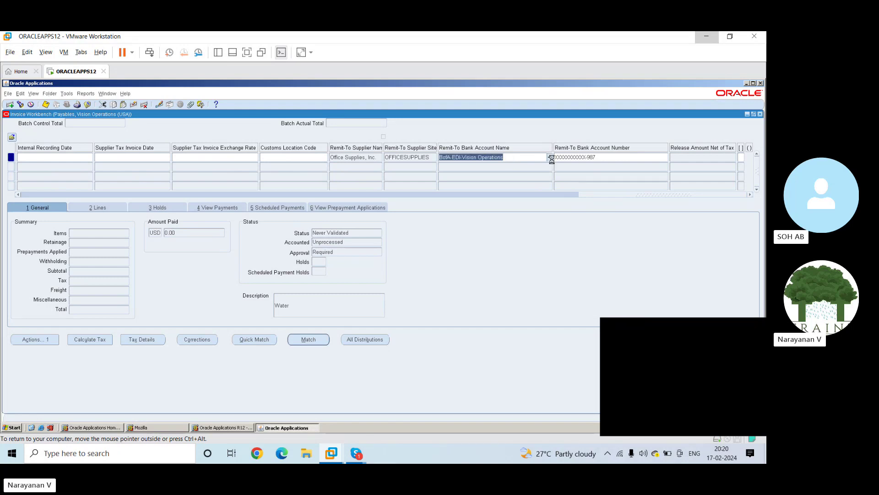
Try to apply the One-Time context to the invoice without miscellaneous vendor details, and cancel the entry
{"action": "key", "text": "Tab"}
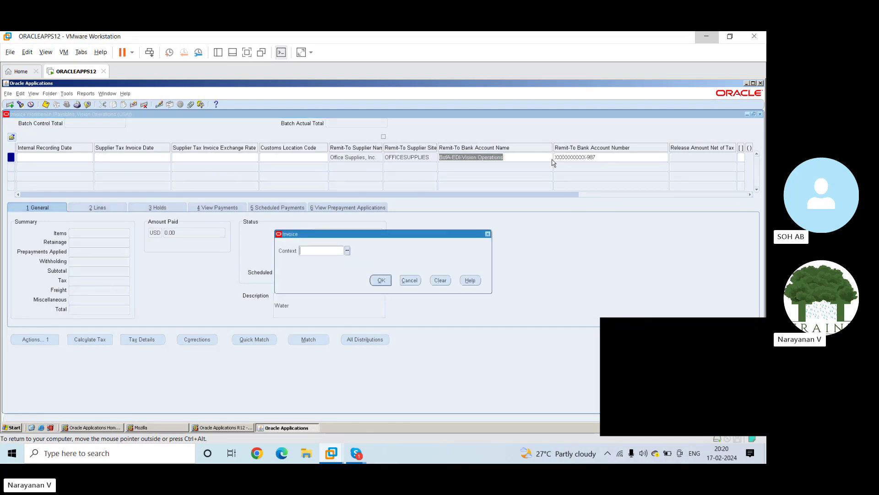
{"action": "left_click", "coordinate": [348, 252]}
{"action": "left_click", "coordinate": [360, 259]}
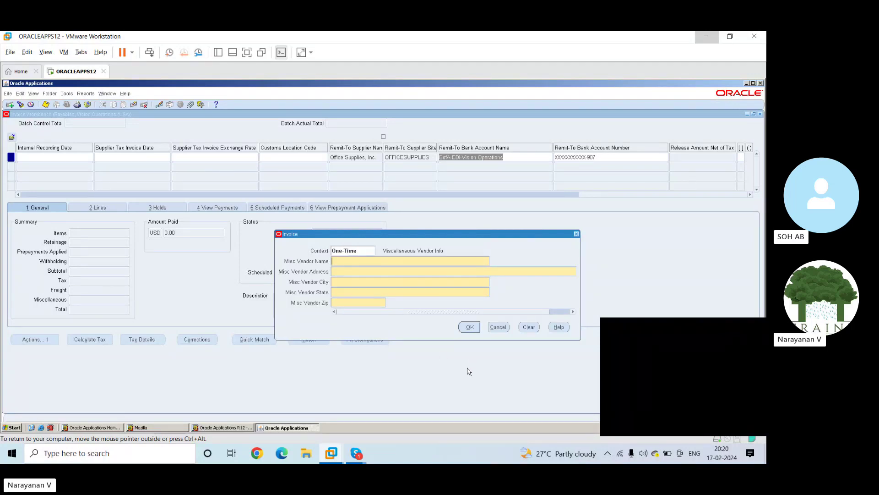
{"action": "left_click", "coordinate": [469, 326]}
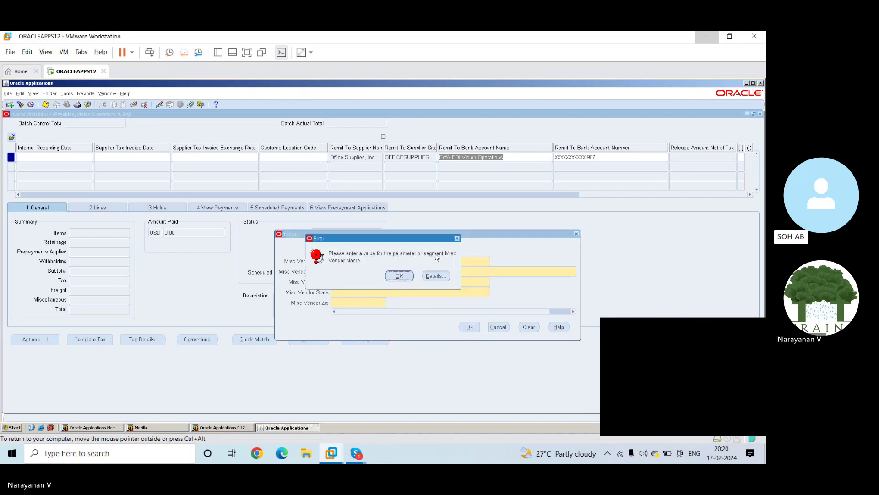
{"action": "left_click", "coordinate": [458, 239]}
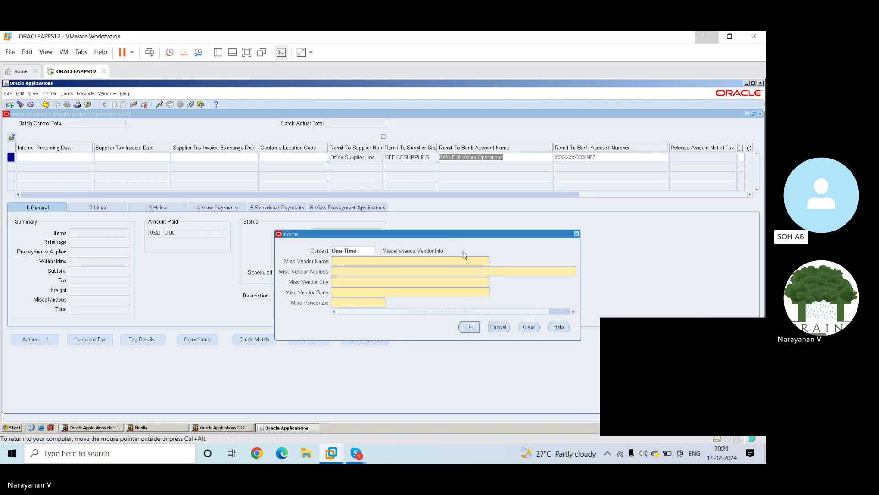
{"action": "left_click", "coordinate": [498, 327]}
{"action": "left_click", "coordinate": [612, 158]}
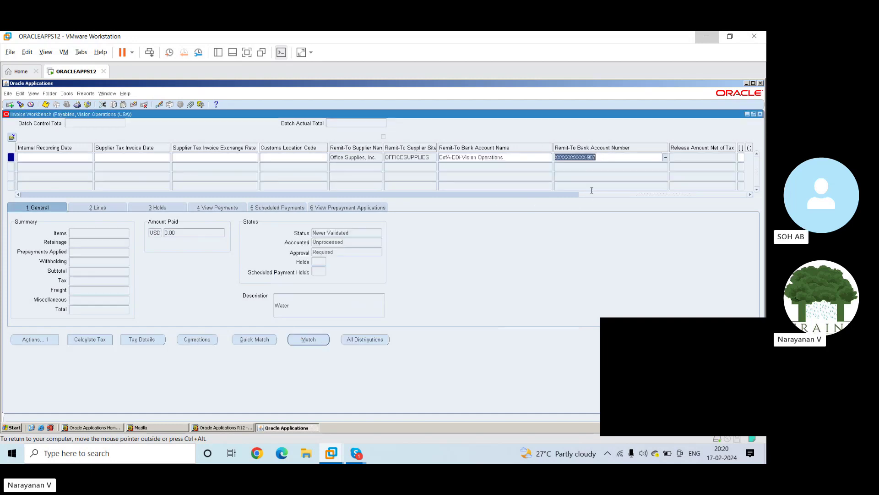
{"action": "left_click", "coordinate": [666, 158]}
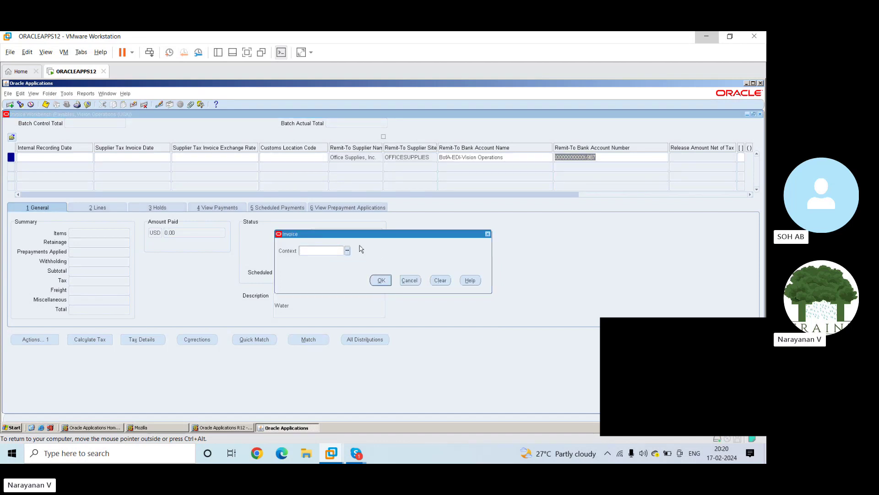
{"action": "left_click", "coordinate": [347, 250]}
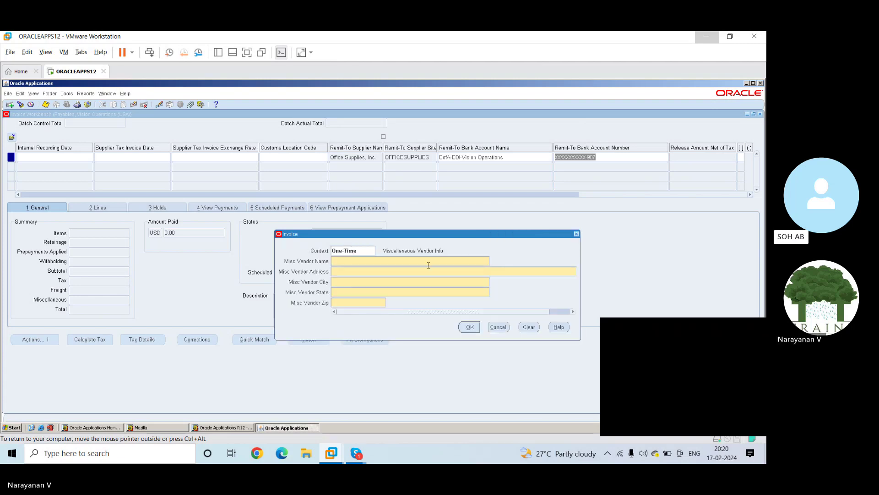
{"action": "left_click", "coordinate": [497, 327]}
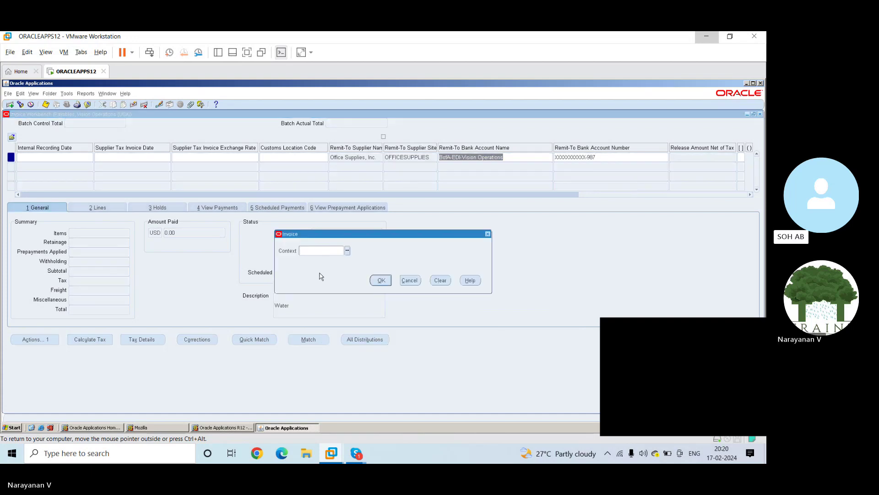
Choose the One-Time context for the invoice and enter Adiddas as the miscellaneous vendor name along with the vendor's address
{"action": "type", "text": "One-Time"}
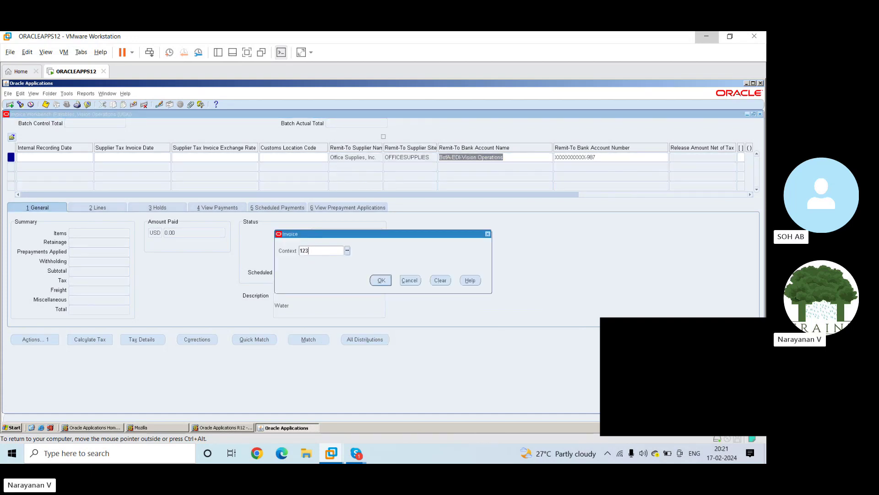
{"action": "key", "text": "Tab"}
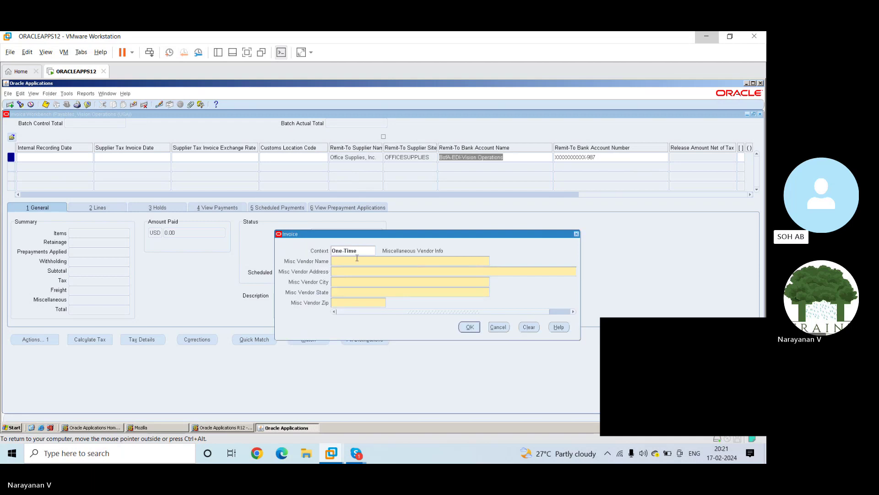
{"action": "type", "text": "Adiddas"}
{"action": "key", "text": "Tab"}
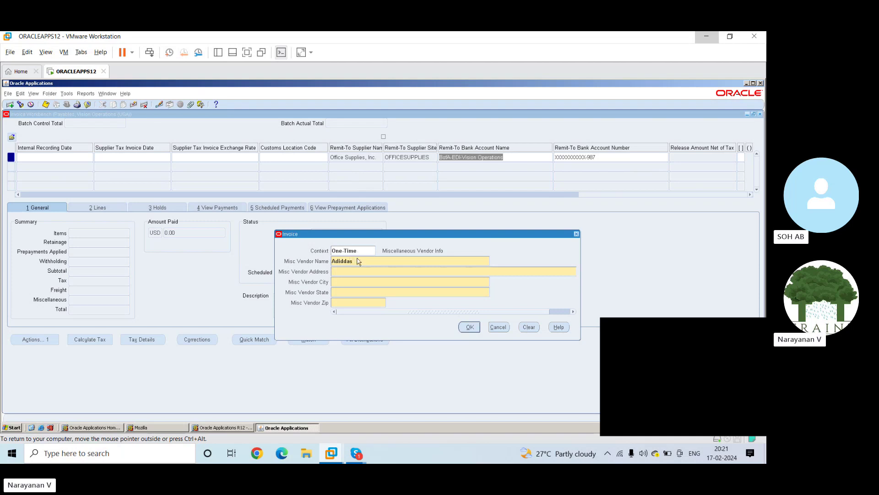
{"action": "type", "text": "Chennai"}
{"action": "key", "text": "Tab"}
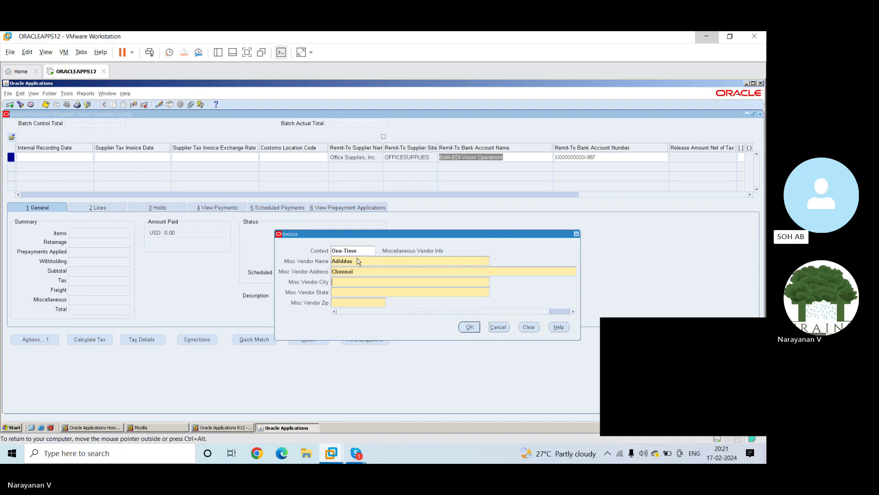
Fill in the miscellaneous vendor's city, state and zip, and accept the One-Time vendor details
{"action": "type", "text": "Chen"}
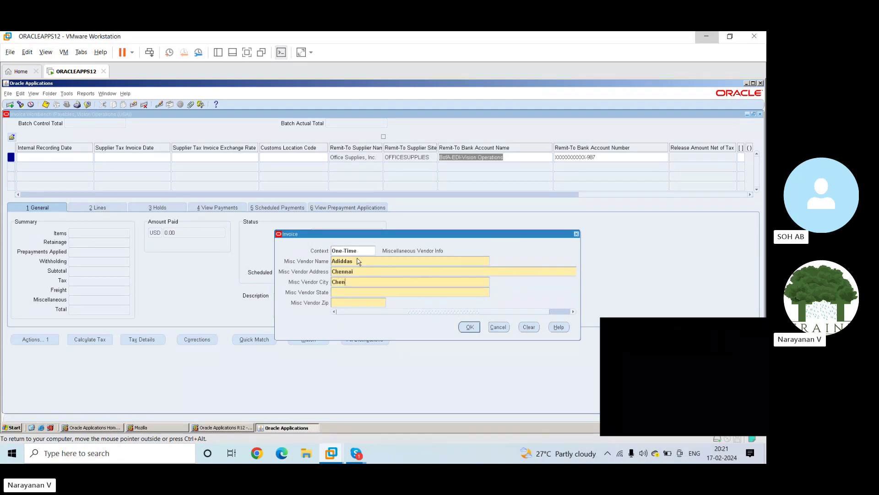
{"action": "type", "text": "nai"}
{"action": "key", "text": "Tab"}
{"action": "type", "text": "TN"}
{"action": "key", "text": "Tab"}
{"action": "type", "text": "60"}
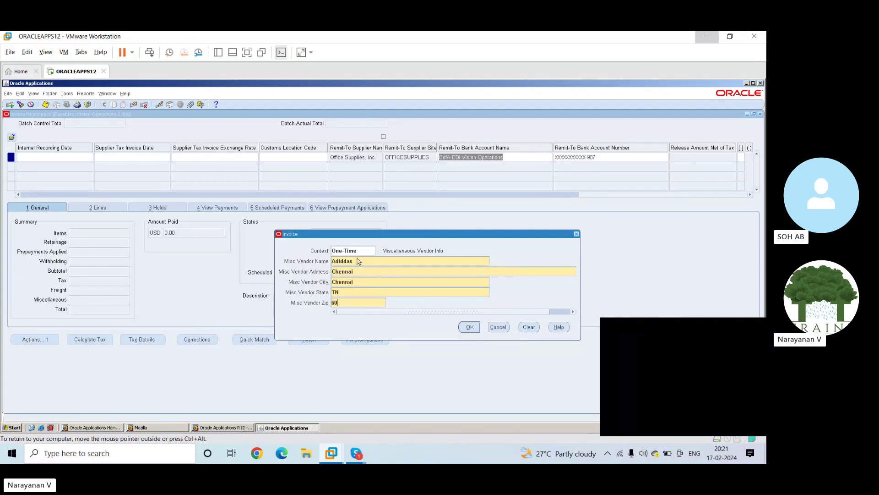
{"action": "type", "text": "0005"}
{"action": "left_click", "coordinate": [470, 326]}
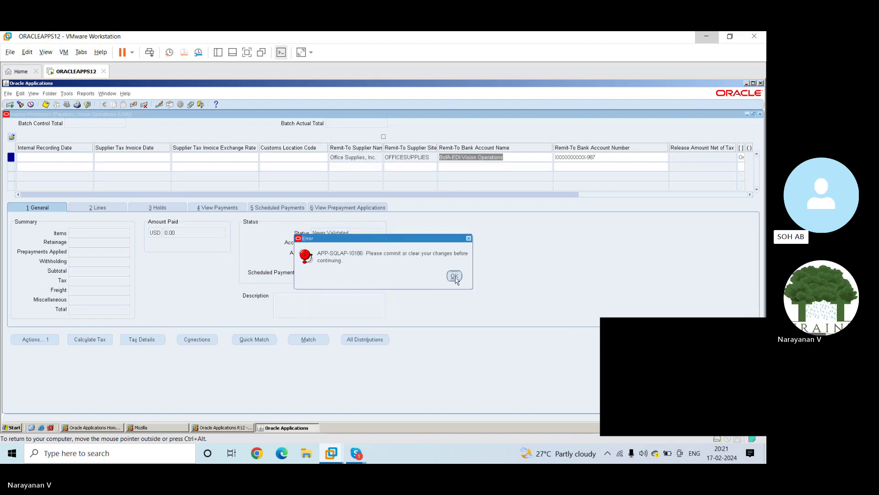
{"action": "left_click", "coordinate": [456, 276]}
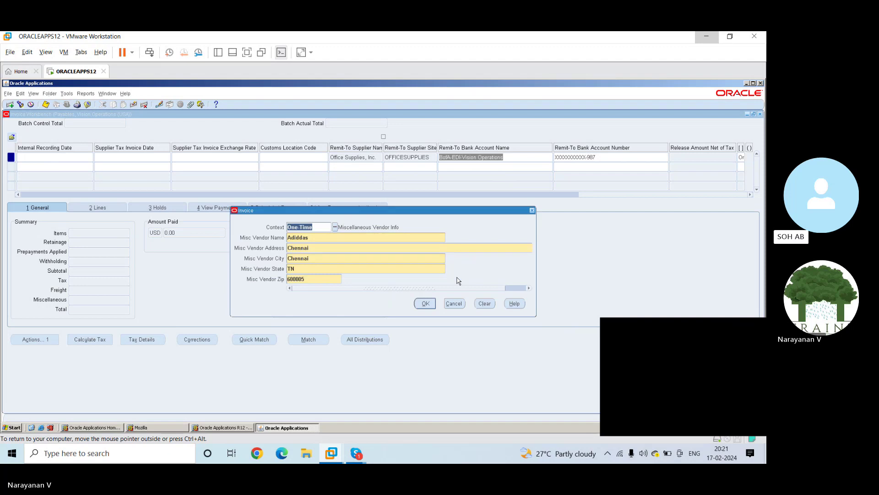
Clear the One-Time context and its vendor details from the invoice, leaving the context blank
{"action": "left_click", "coordinate": [491, 304]}
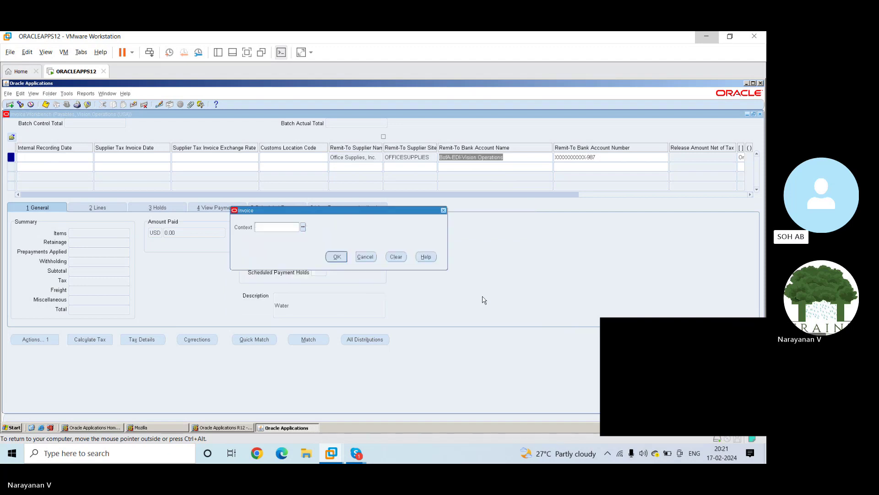
{"action": "left_click", "coordinate": [342, 256]}
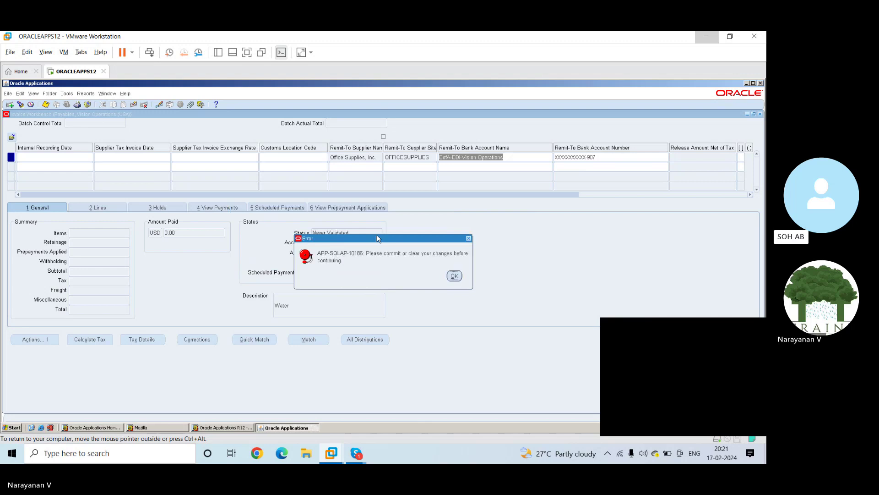
{"action": "left_click", "coordinate": [462, 274]}
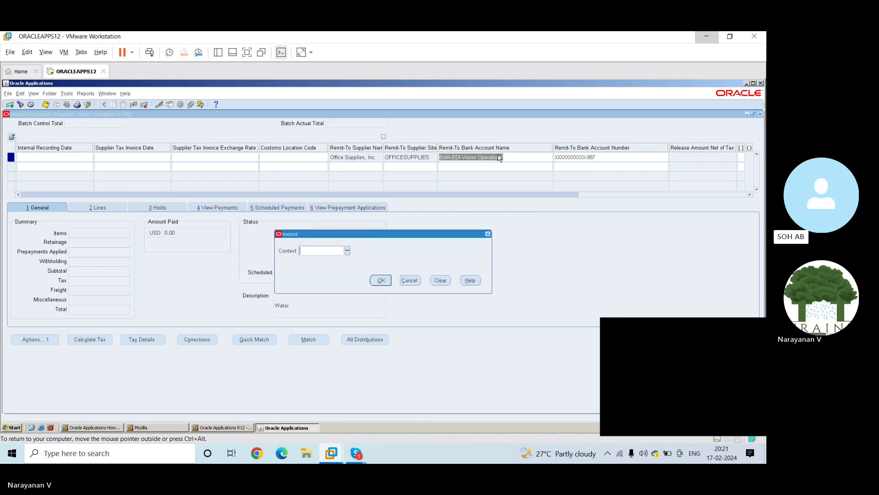
{"action": "left_click", "coordinate": [409, 281]}
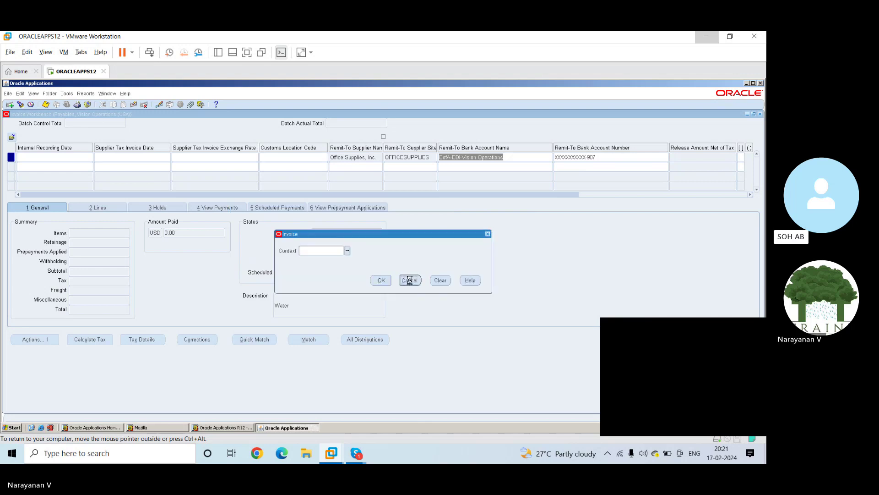
{"action": "left_click", "coordinate": [605, 188]}
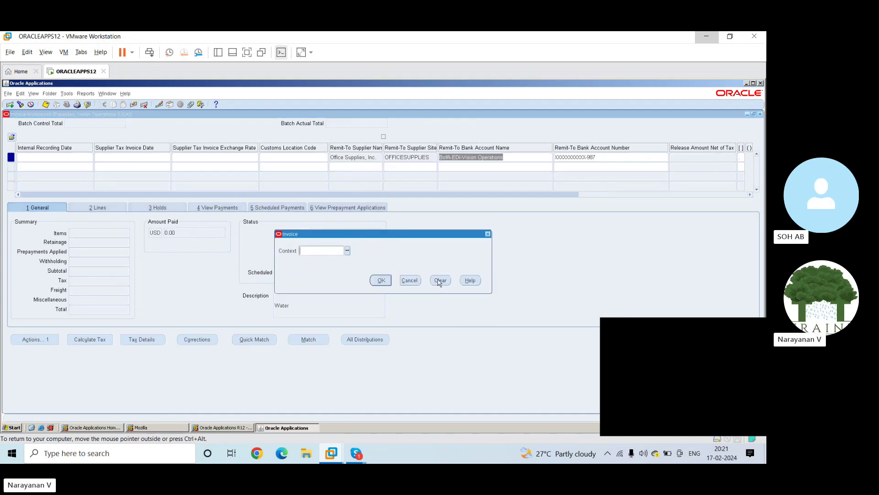
{"action": "left_click", "coordinate": [409, 282]}
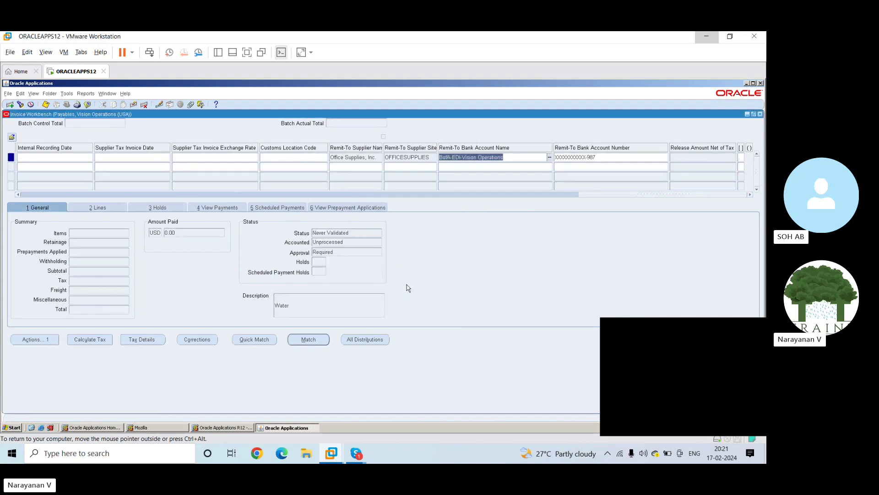
Return to the start of the standard invoice's row and save the invoice
{"action": "left_click", "coordinate": [527, 198]}
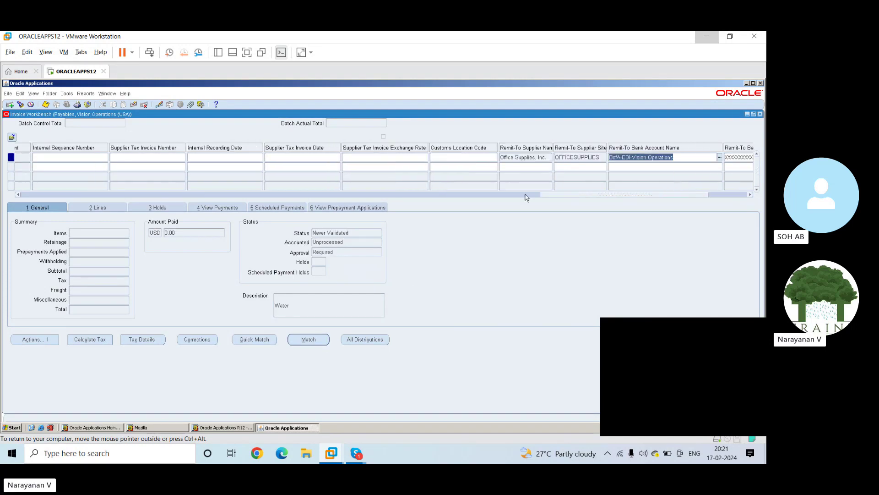
{"action": "left_click_drag", "start_coordinate": [526, 198], "coordinate": [16, 193]}
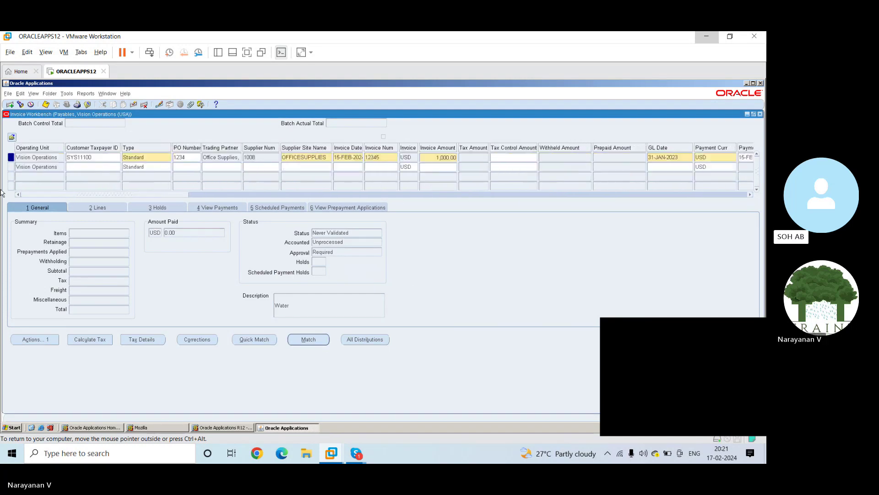
{"action": "double_click", "coordinate": [83, 156]}
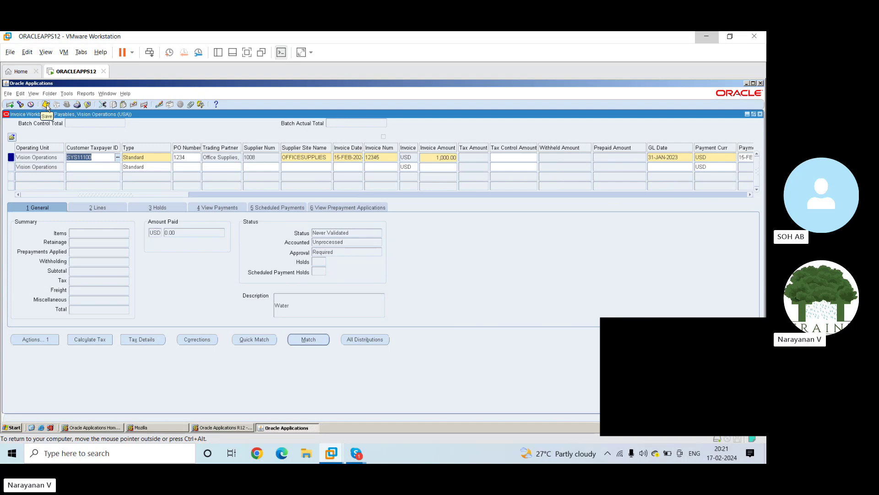
{"action": "left_click", "coordinate": [47, 105]}
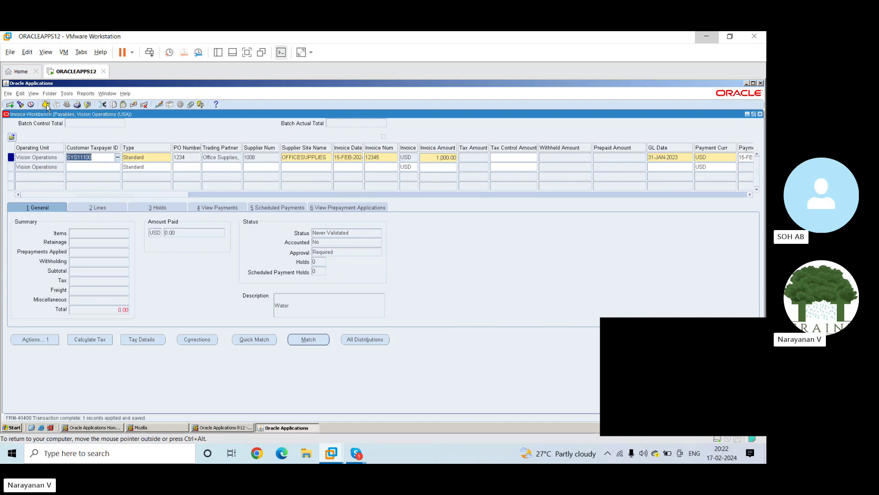
Begin a second invoice on the next row with Vision Operations' customer taxpayer ID
{"action": "left_click", "coordinate": [90, 165]}
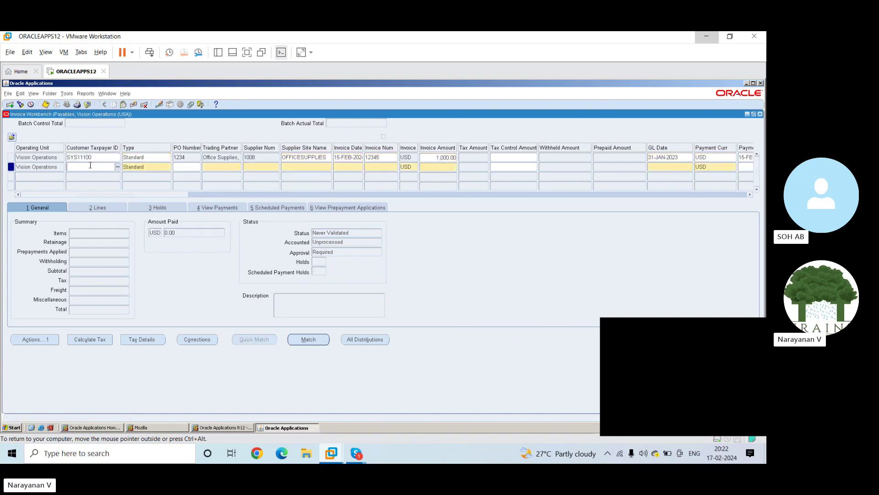
{"action": "left_click", "coordinate": [117, 166]}
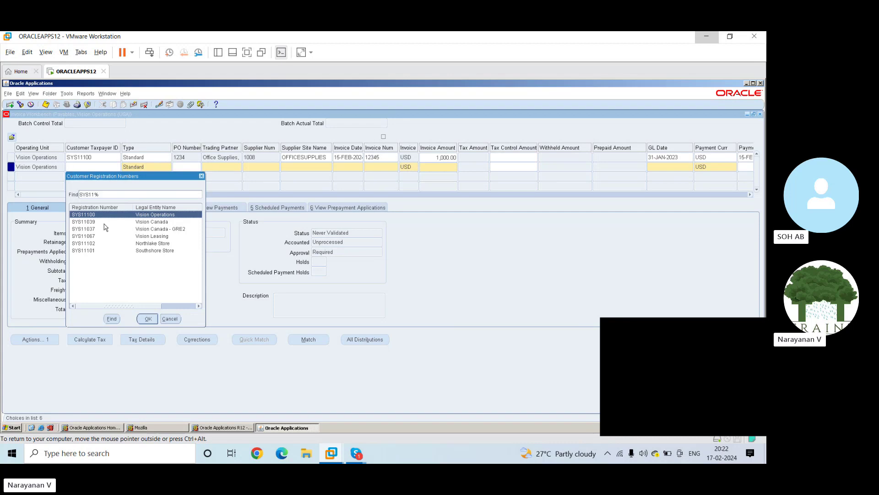
{"action": "left_click", "coordinate": [148, 319]}
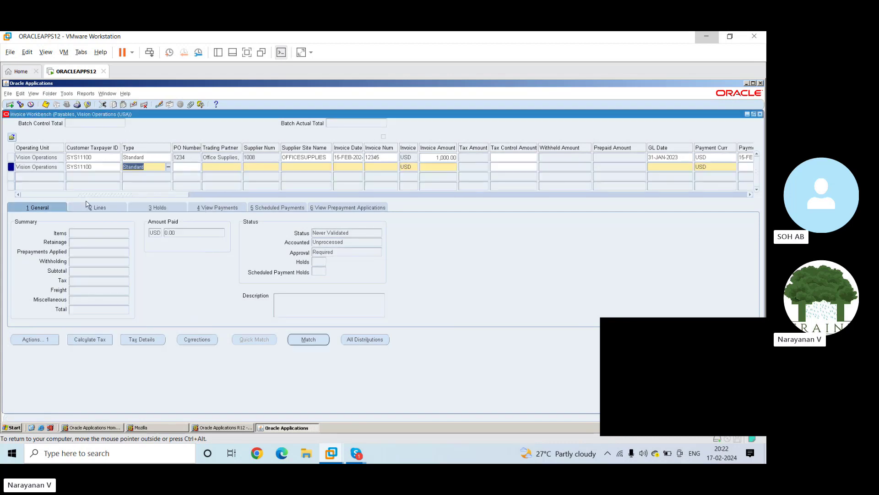
Set the second invoice's type to Credit Memo and acknowledge the payment terms note
{"action": "left_click", "coordinate": [168, 168]}
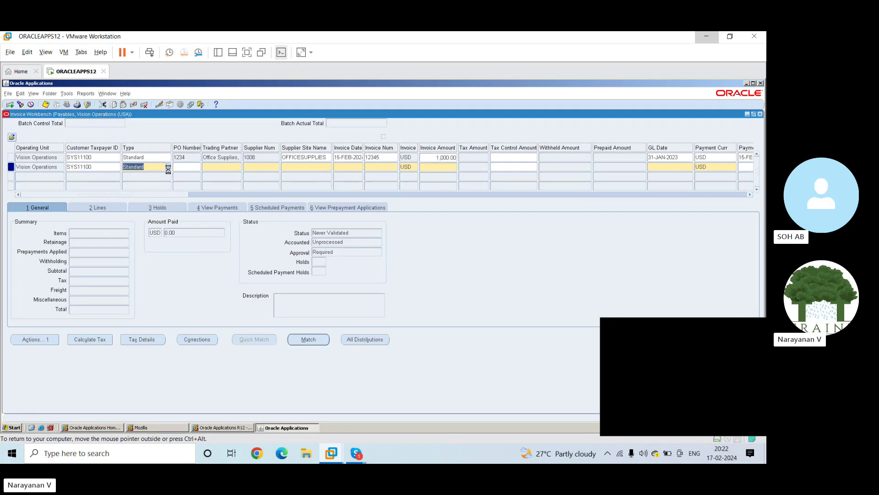
{"action": "left_click", "coordinate": [156, 222]}
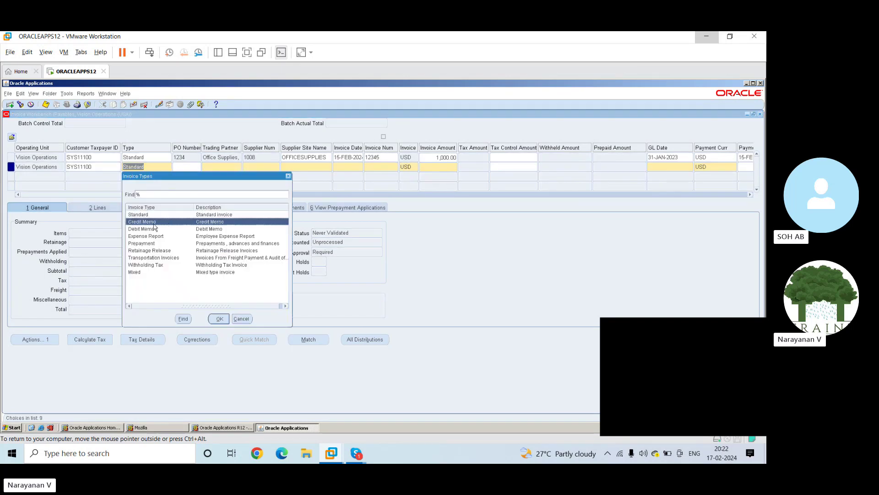
{"action": "left_click", "coordinate": [220, 319]}
{"action": "left_click", "coordinate": [195, 165]}
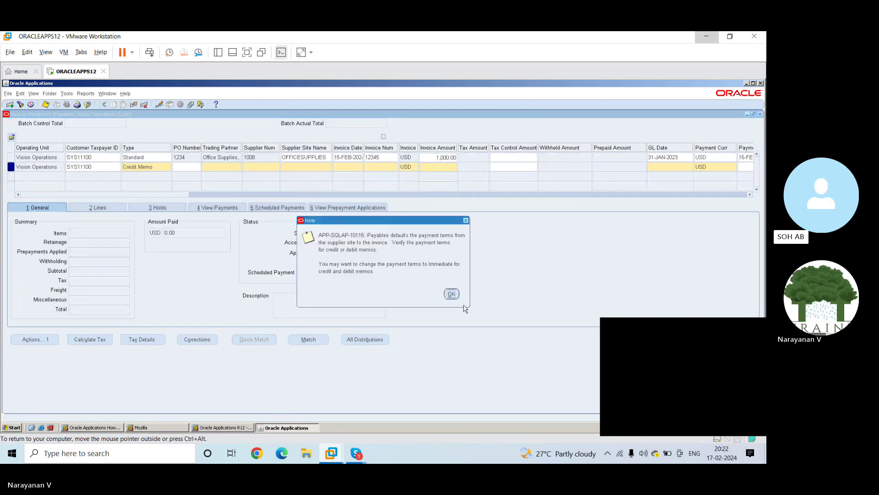
{"action": "left_click", "coordinate": [452, 294]}
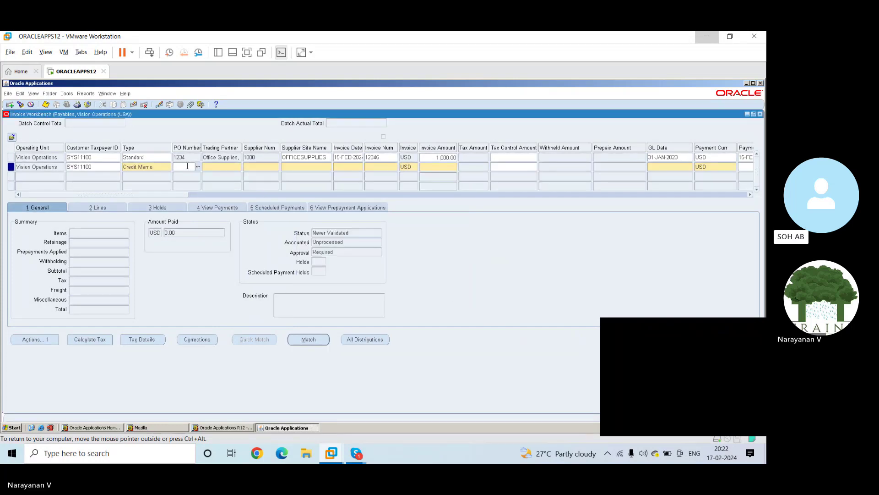
Enter the purchase order number for the credit memo so its supplier details are filled in
{"action": "type", "text": "1235"}
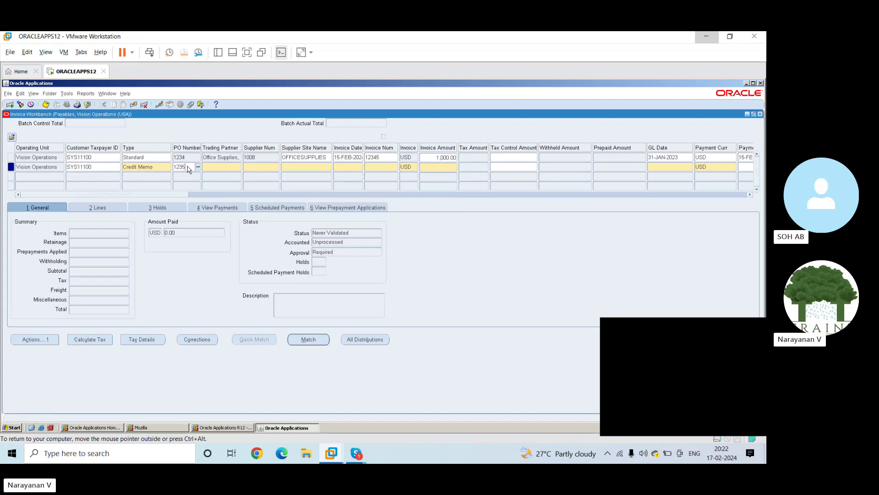
{"action": "key", "text": "Tab"}
{"action": "left_click", "coordinate": [193, 168]}
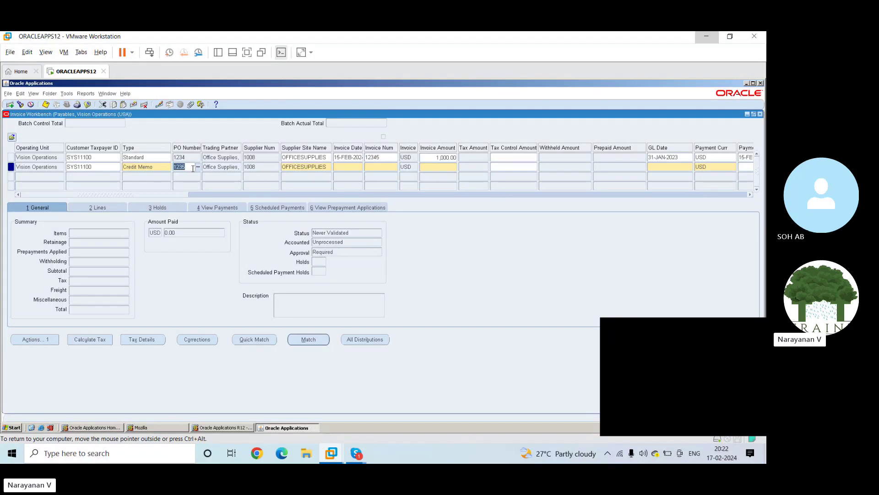
Look up purchase orders starting with 1 and choose General Electric's standard purchase order for the credit memo
{"action": "key", "text": "Tab"}
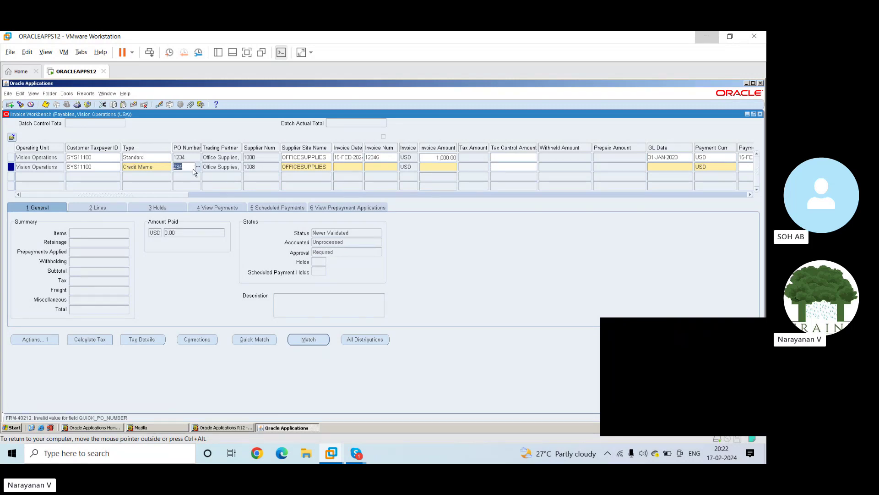
{"action": "type", "text": "1"}
{"action": "left_click", "coordinate": [198, 167]}
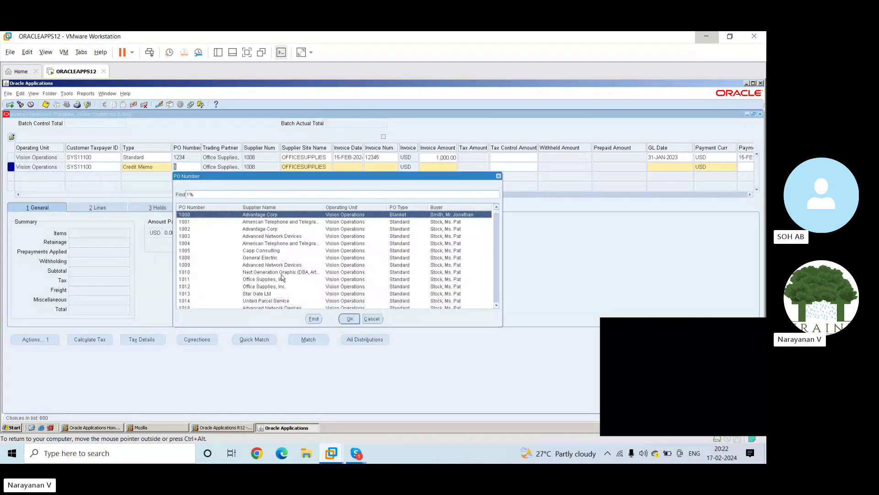
{"action": "left_click", "coordinate": [259, 258]}
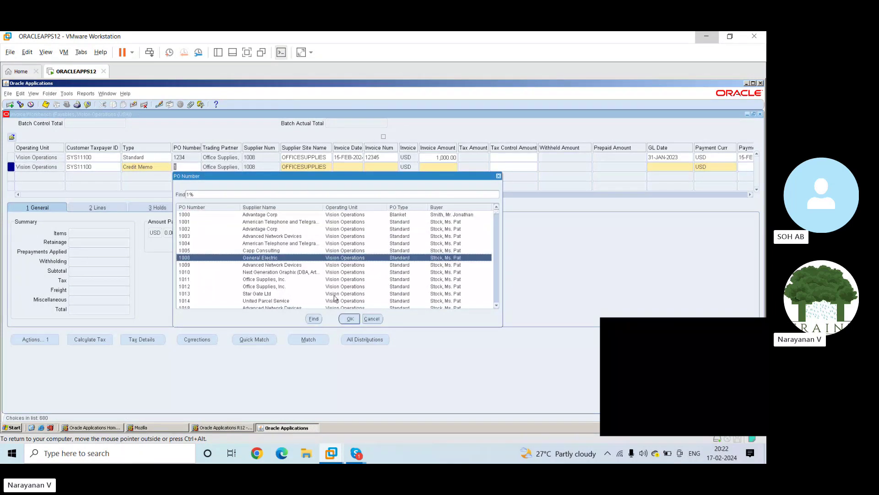
{"action": "left_click", "coordinate": [349, 319]}
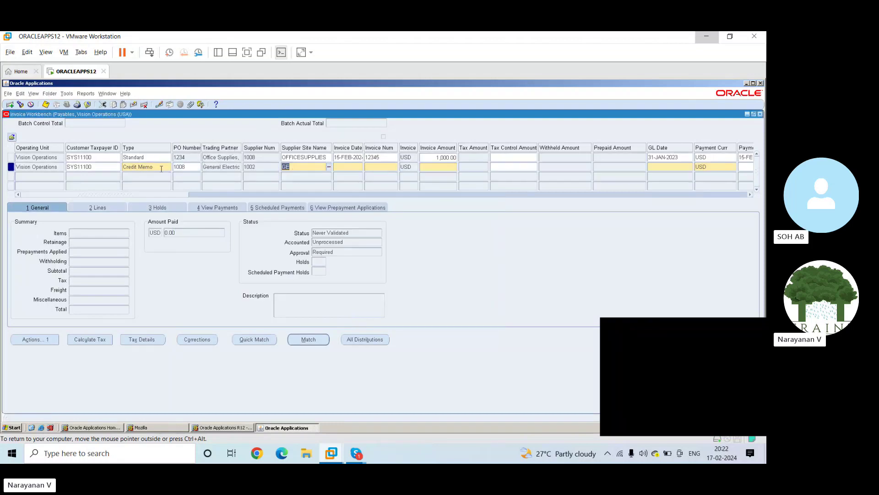
{"action": "double_click", "coordinate": [191, 167]}
{"action": "left_click", "coordinate": [198, 167]}
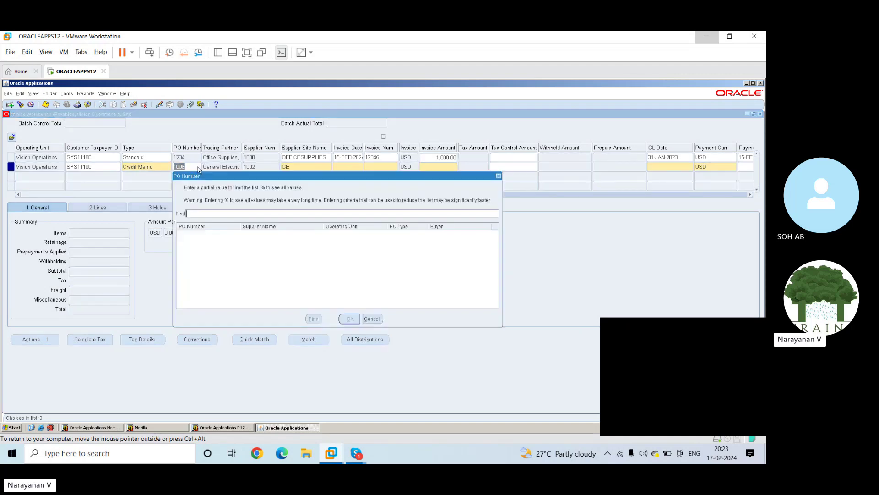
{"action": "left_click", "coordinate": [371, 319]}
Set the credit memo's invoice date to 15-FEB-2023 and accept the caution about the date's age
{"action": "left_click", "coordinate": [300, 166]}
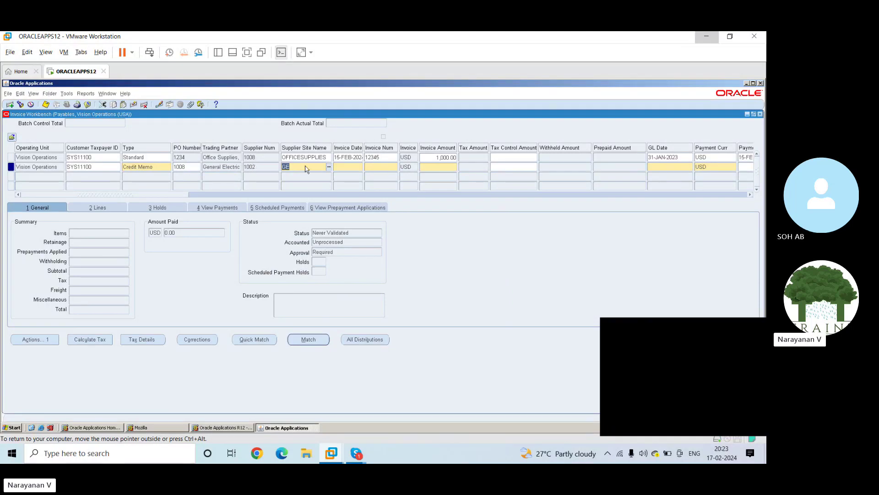
{"action": "key", "text": "Tab"}
{"action": "type", "text": "15-FEB"}
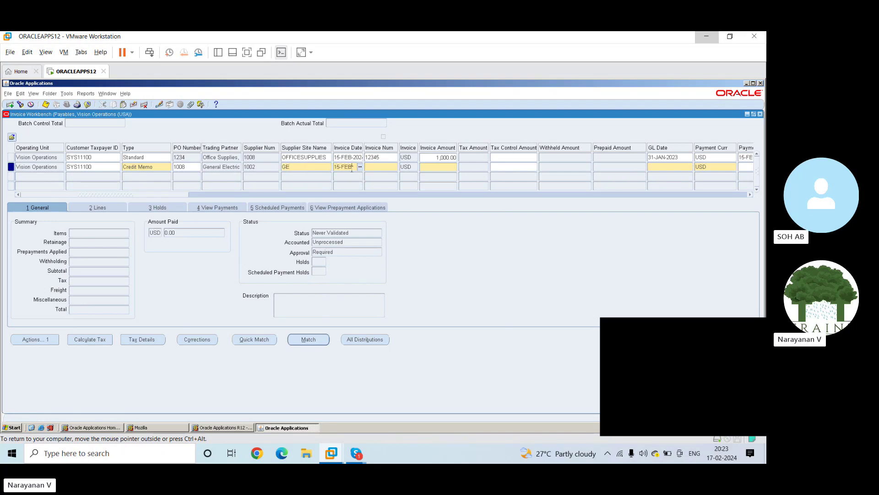
{"action": "type", "text": "-2023"}
{"action": "key", "text": "Tab"}
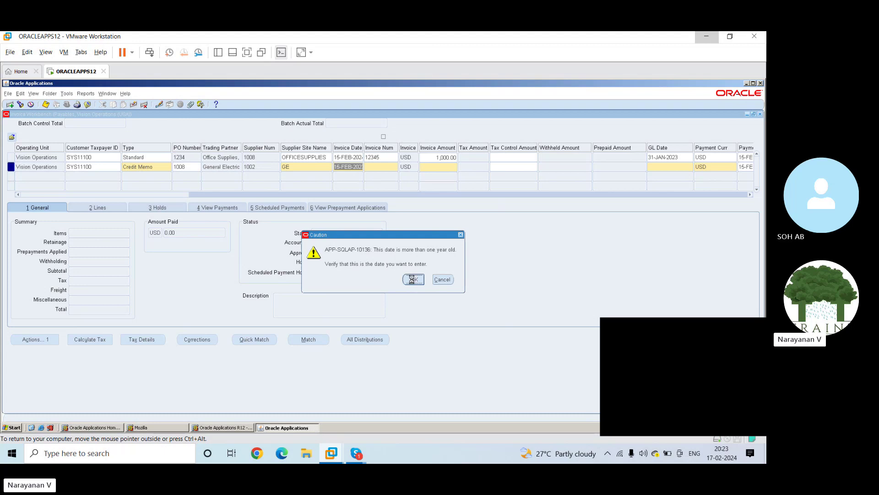
{"action": "left_click", "coordinate": [413, 279]}
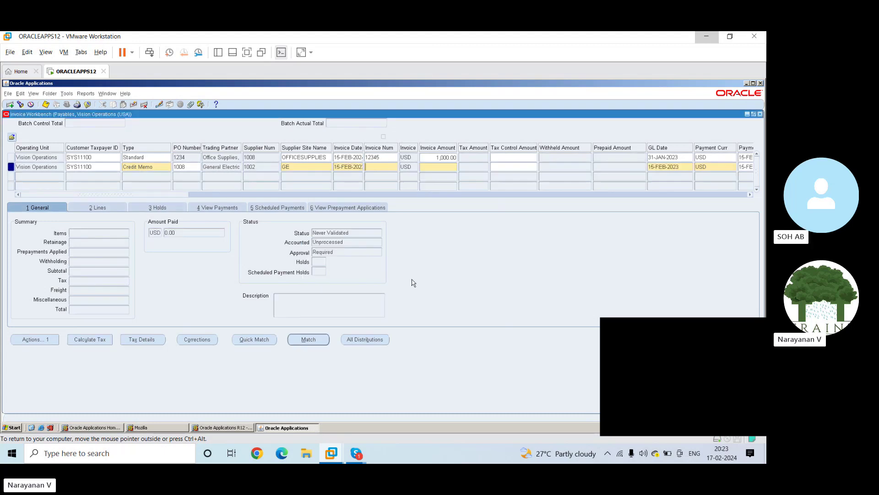
Replace the credit memo's invoice number with 12345
{"action": "left_click", "coordinate": [352, 167]}
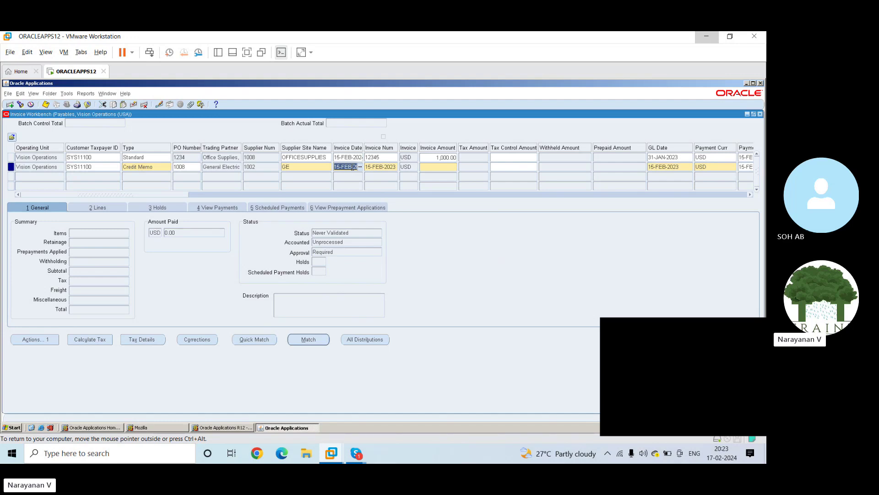
{"action": "key", "text": "Tab"}
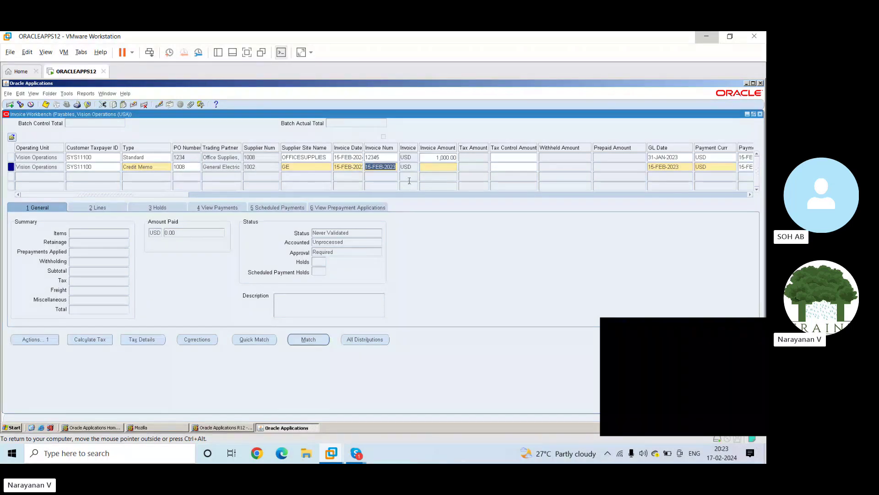
{"action": "type", "text": "12345"}
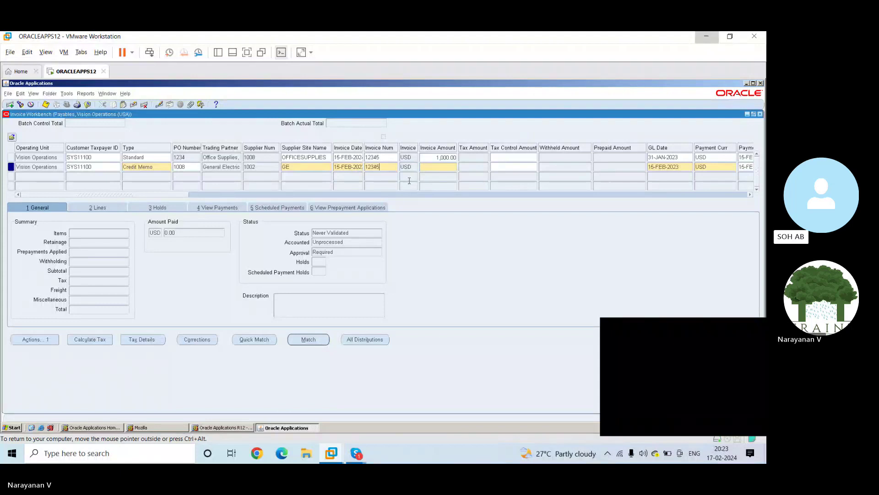
{"action": "key", "text": "Tab"}
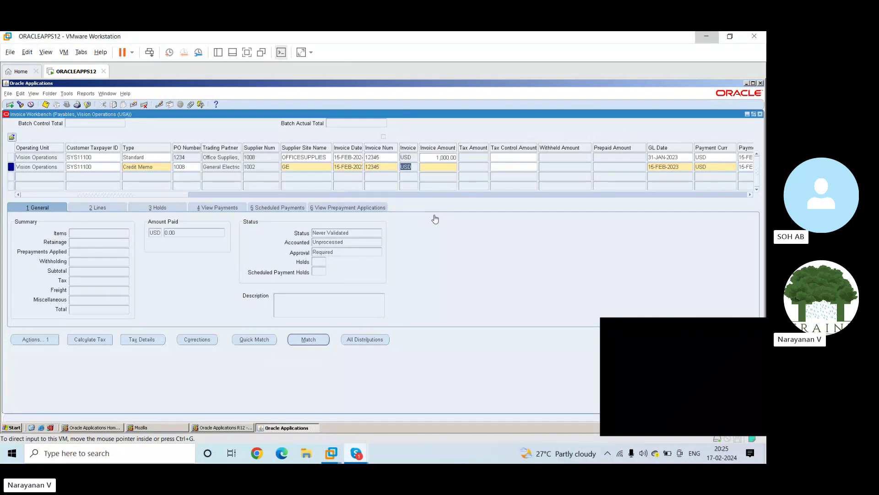
Try to set the credit memo's invoice amount to 500 USD and dismiss the resulting message
{"action": "left_click", "coordinate": [439, 168]}
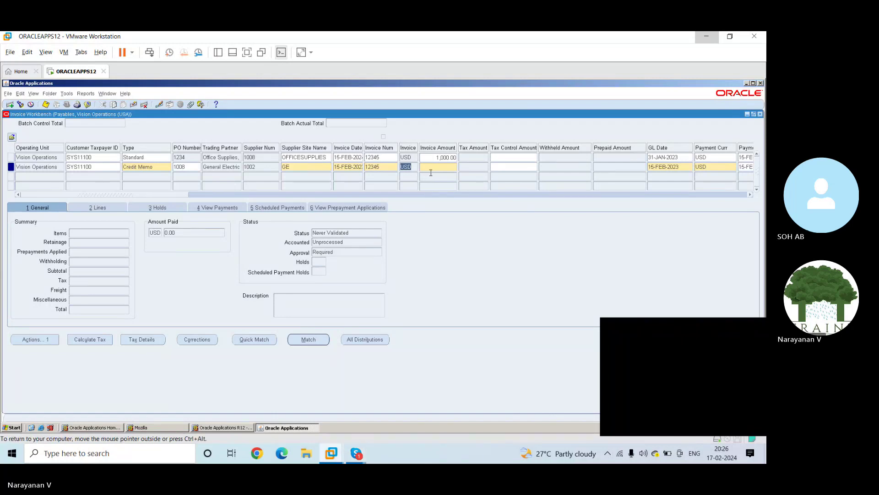
{"action": "type", "text": "5"}
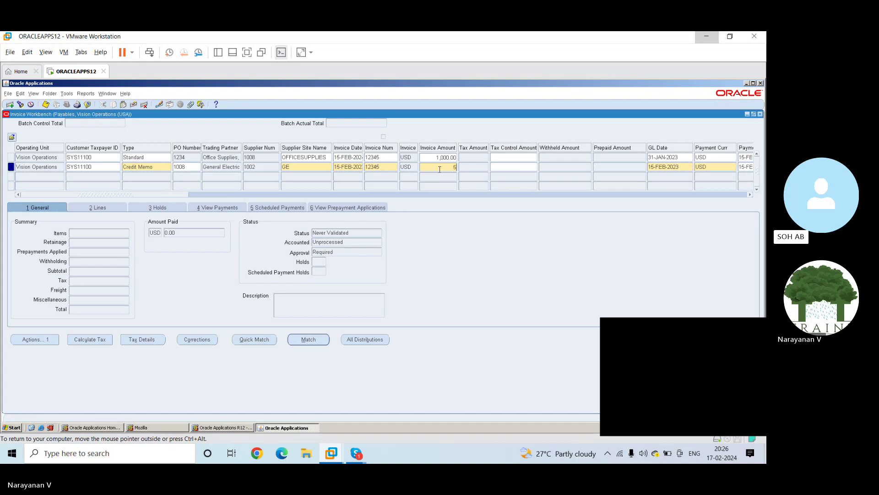
{"action": "type", "text": "00"}
{"action": "key", "text": "Tab"}
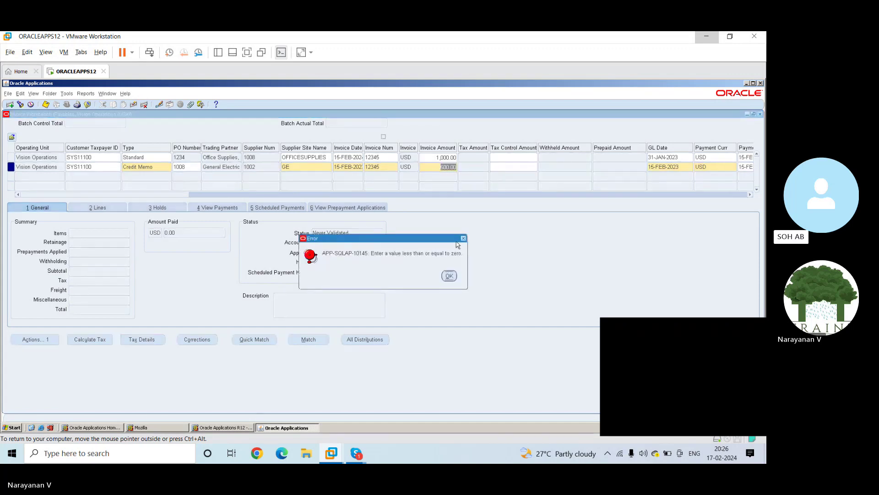
{"action": "left_click", "coordinate": [449, 276]}
Set the credit memo's invoice amount to -500 USD
{"action": "key", "text": "End"}
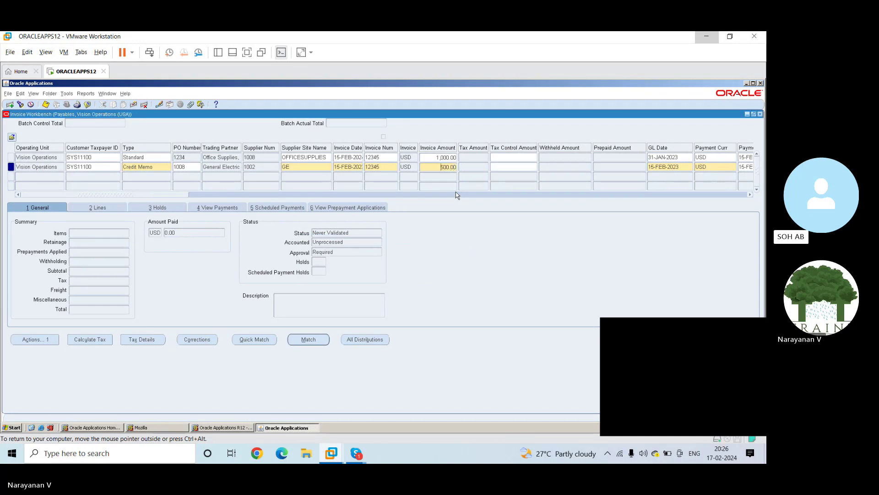
{"action": "type", "text": "-"}
{"action": "key", "text": "Tab"}
{"action": "key", "text": "BackSpace"}
{"action": "type", "text": "-500"}
{"action": "key", "text": "Tab"}
{"action": "key", "text": "Tab"}
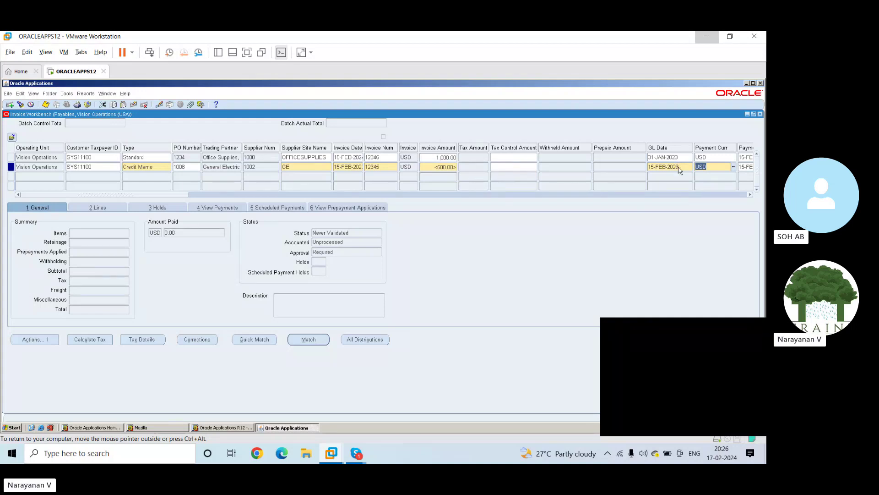
Enter "Return of prpduct" as the credit memo's description, leaving the payment rate date and distribution set as they are
{"action": "key", "text": "Tab"}
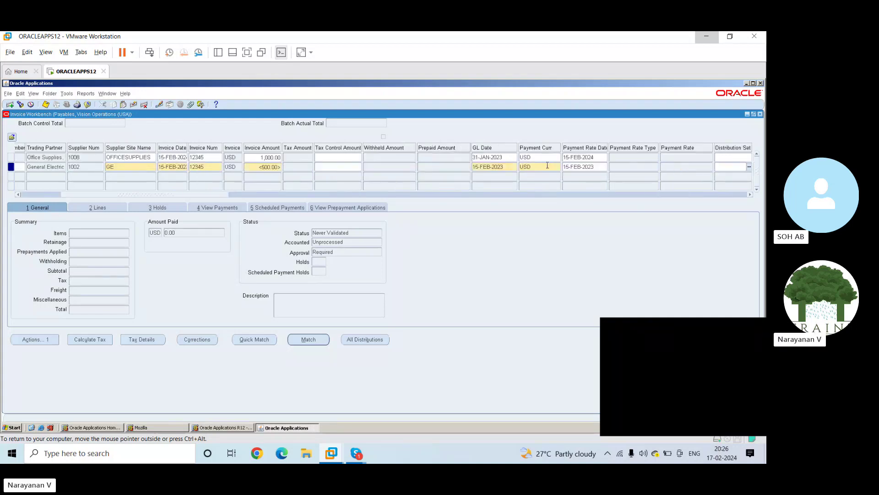
{"action": "left_click", "coordinate": [597, 167]}
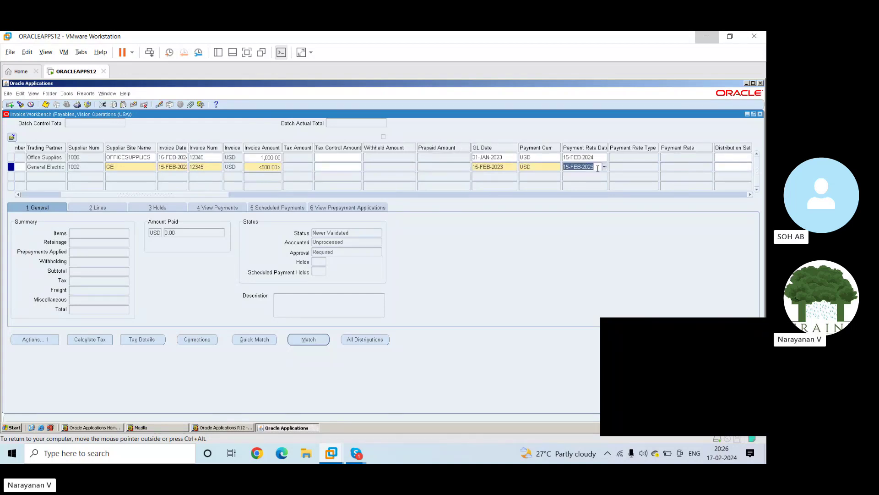
{"action": "key", "text": "Tab"}
{"action": "key", "text": "Tab"}
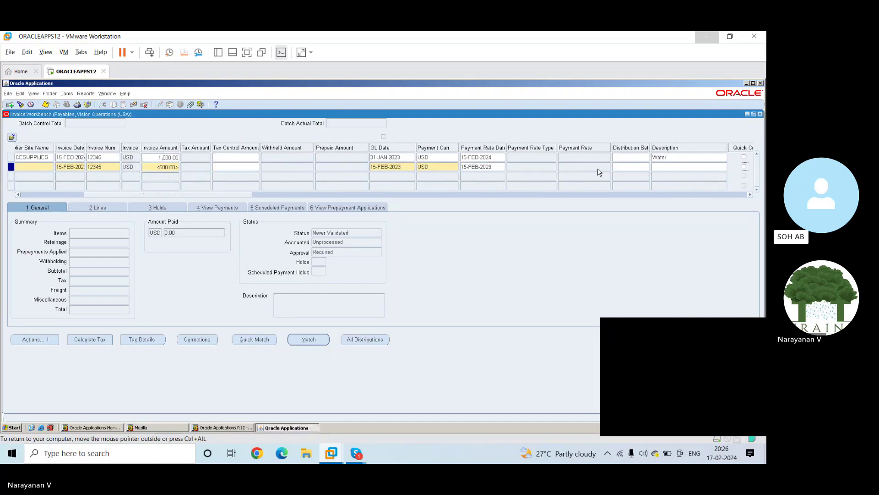
{"action": "left_click", "coordinate": [664, 168]}
{"action": "type", "text": "Return of prpduct"}
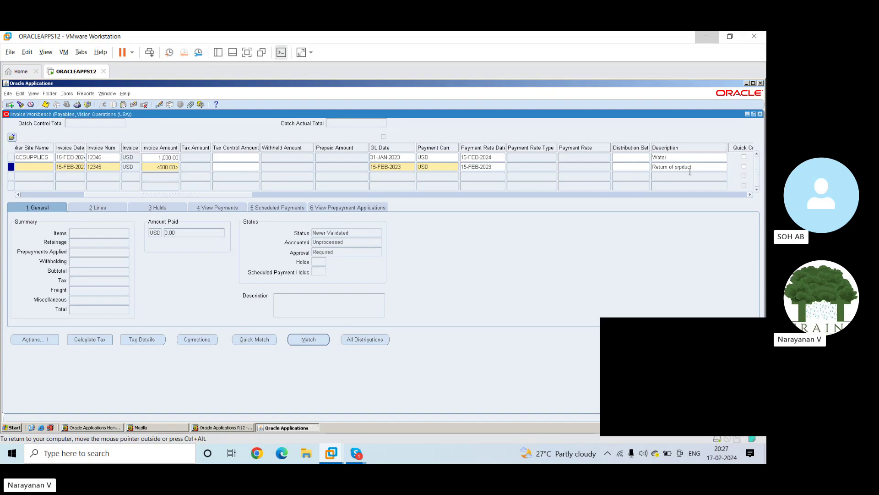
{"action": "key", "text": "Tab"}
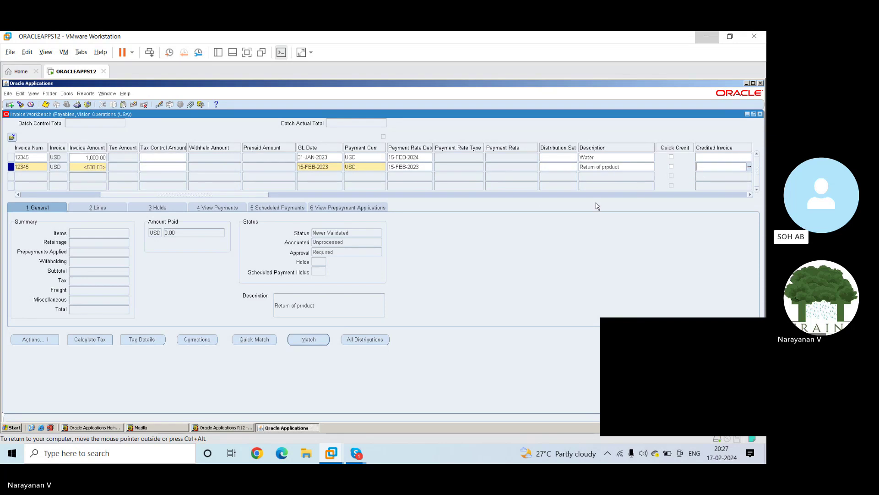
Keep Check as the credit memo's payment method and set its pay group to ALAP
{"action": "left_click_drag", "start_coordinate": [255, 194], "coordinate": [451, 212]}
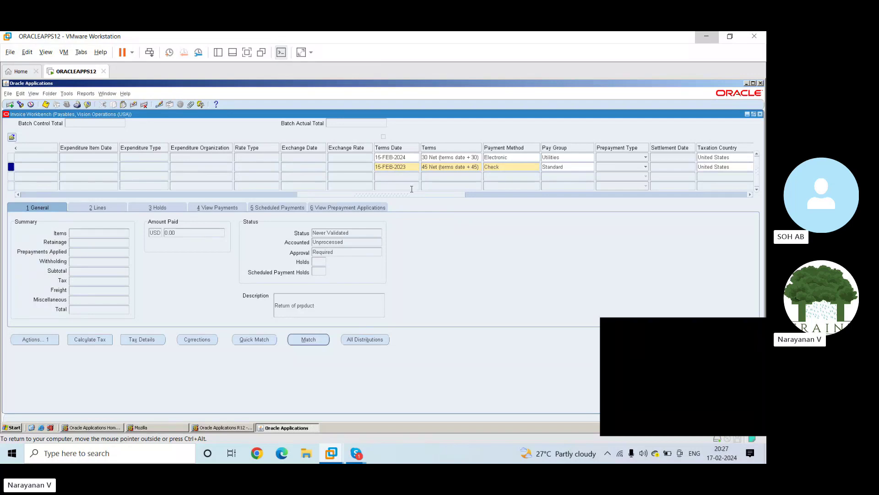
{"action": "mouse_move", "coordinate": [412, 195]}
{"action": "left_mouse_down"}
{"action": "mouse_move", "coordinate": [435, 195]}
{"action": "mouse_move", "coordinate": [415, 195]}
{"action": "left_mouse_up"}
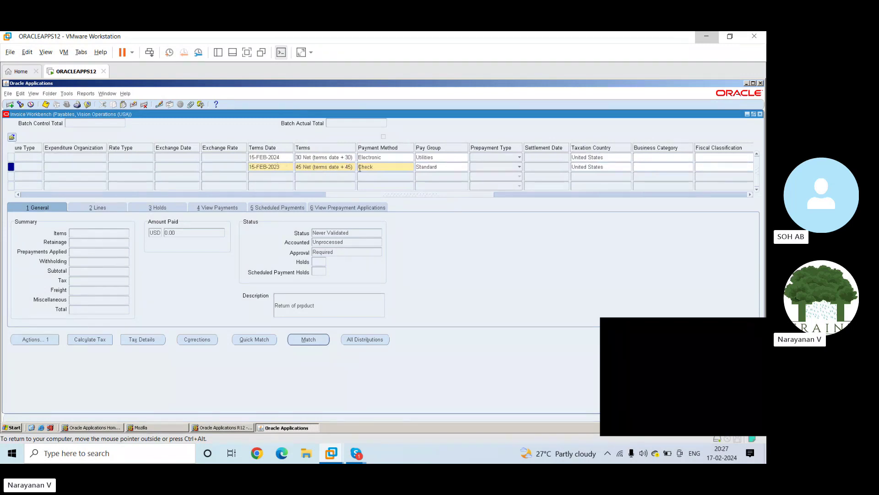
{"action": "double_click", "coordinate": [378, 167]}
{"action": "left_click_drag", "start_coordinate": [433, 196], "coordinate": [466, 202]}
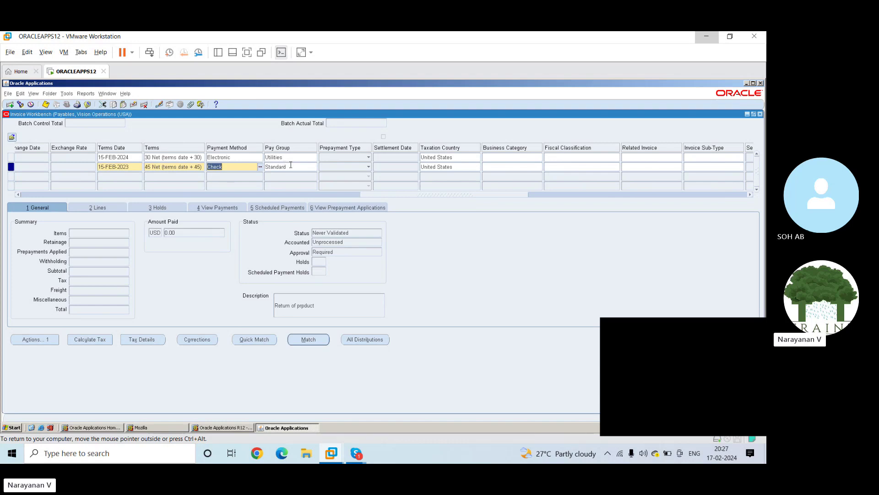
{"action": "key", "text": "Tab"}
{"action": "left_click", "coordinate": [315, 166]}
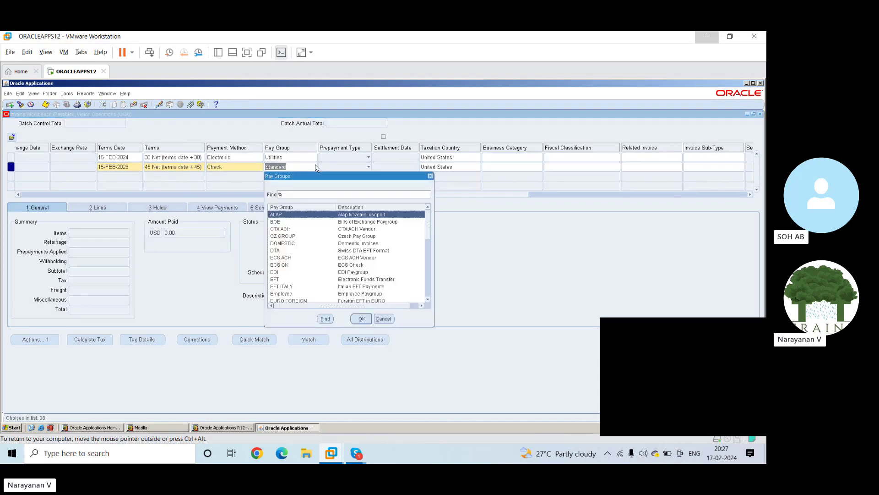
{"action": "left_click", "coordinate": [362, 318]}
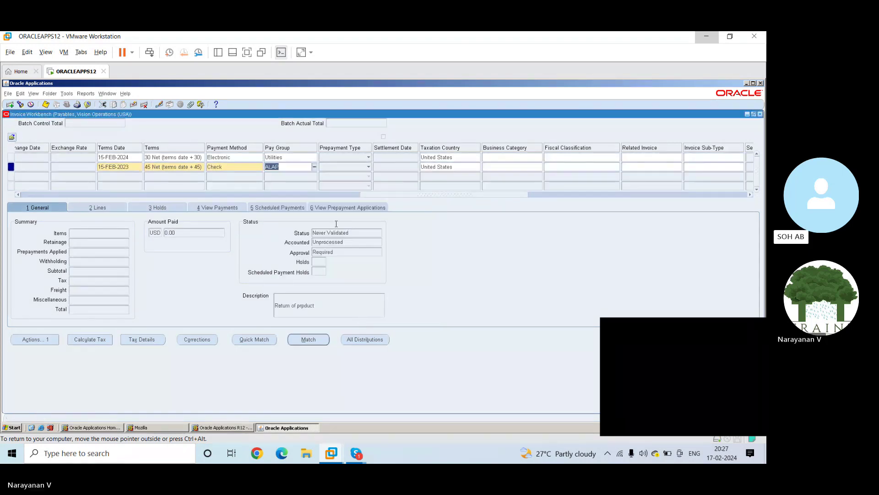
Try to pick a remit-to bank account name for the credit memo and return to the start of its row
{"action": "left_click_drag", "start_coordinate": [403, 197], "coordinate": [617, 214]}
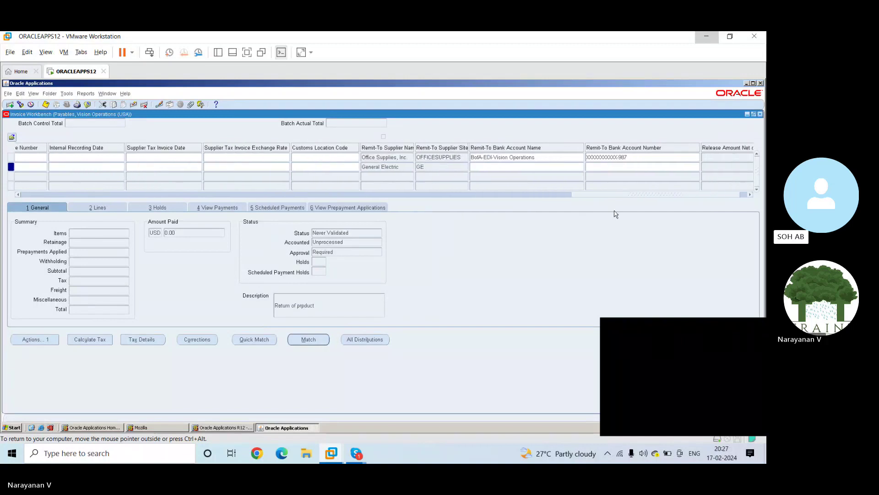
{"action": "left_click", "coordinate": [489, 166]}
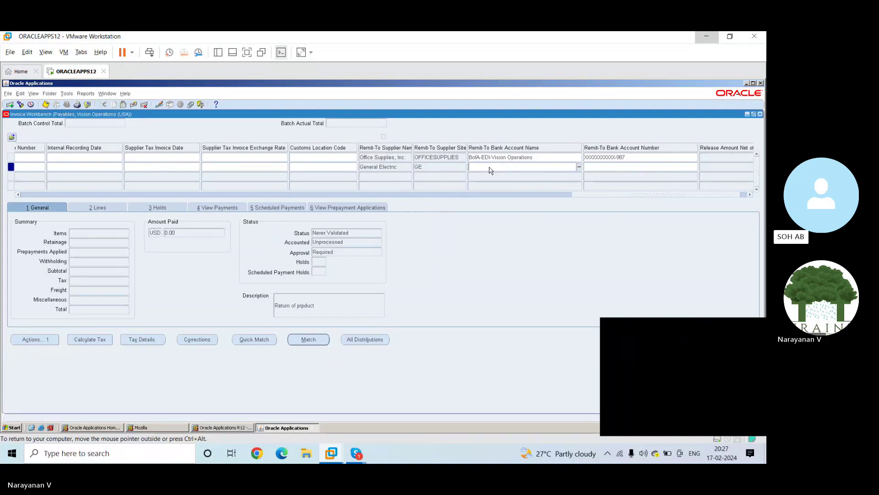
{"action": "left_click", "coordinate": [580, 167]}
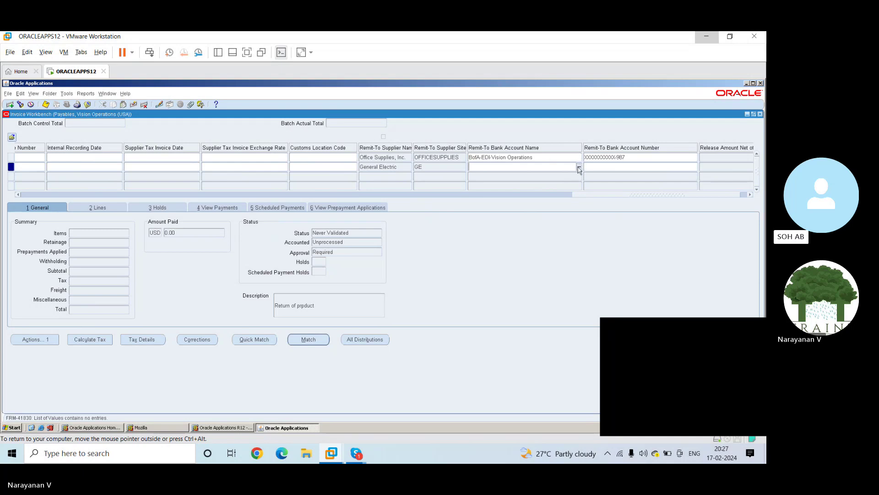
{"action": "left_click", "coordinate": [578, 167]}
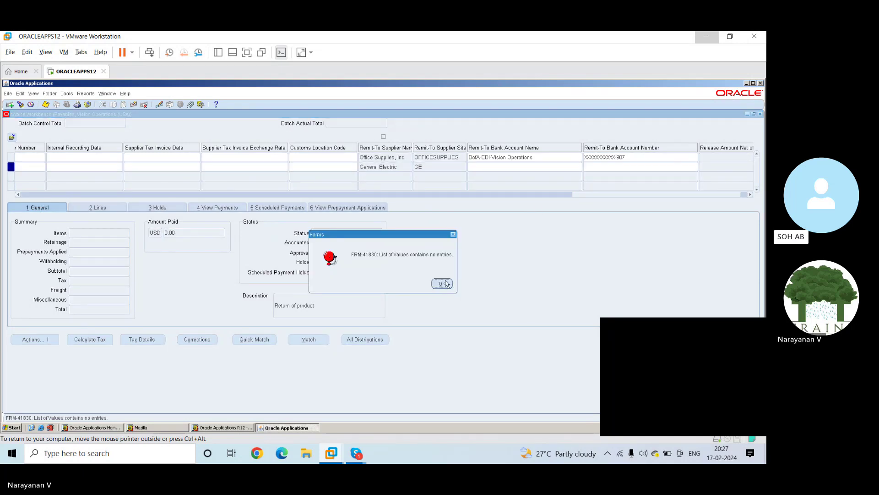
{"action": "left_click", "coordinate": [443, 283]}
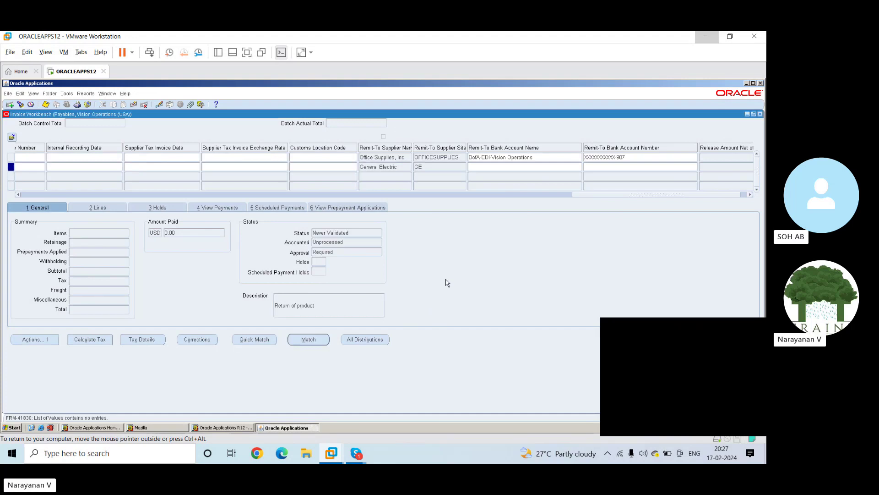
{"action": "left_click", "coordinate": [578, 197]}
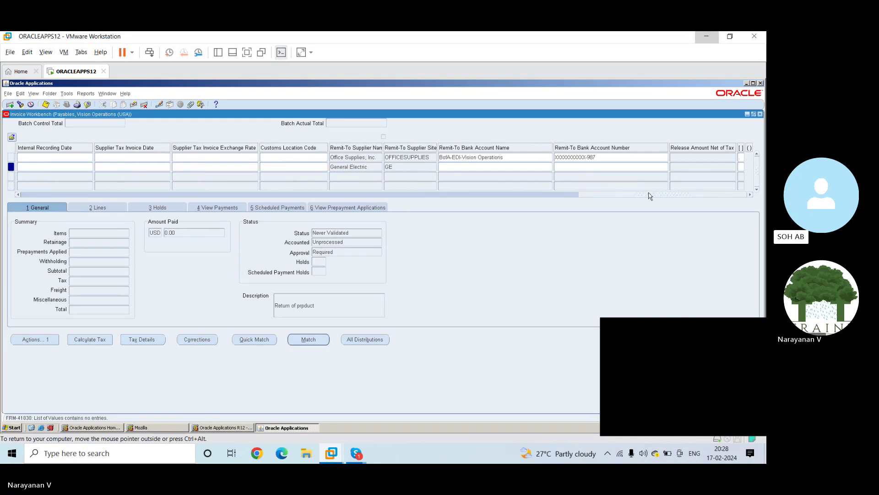
{"action": "left_click_drag", "start_coordinate": [650, 196], "coordinate": [35, 156]}
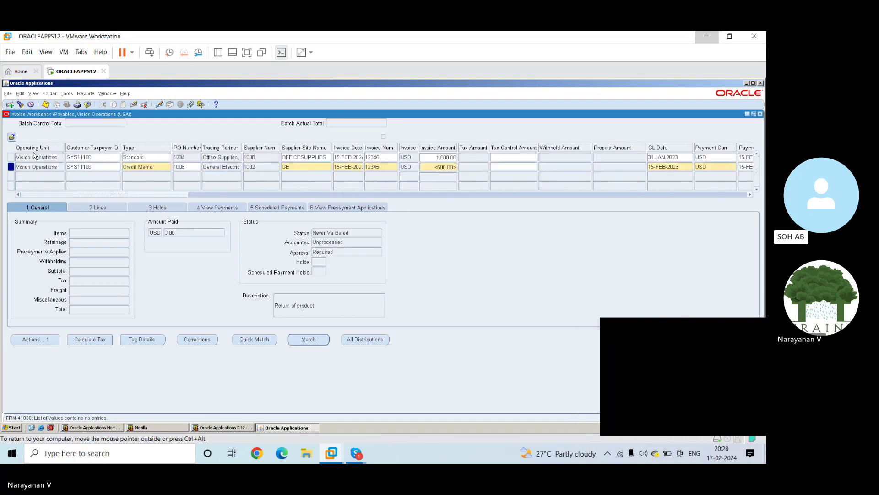
Save the credit memo, try to view its invoice approval history, and dismiss the error
{"action": "left_click", "coordinate": [46, 104]}
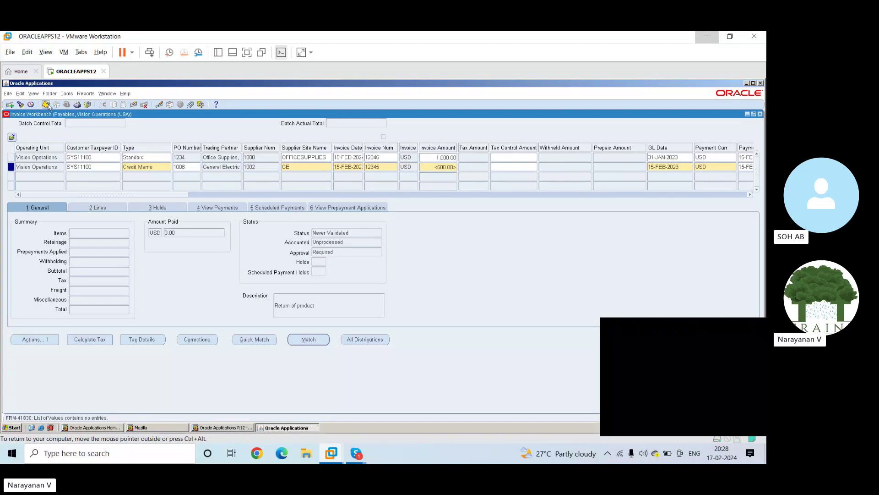
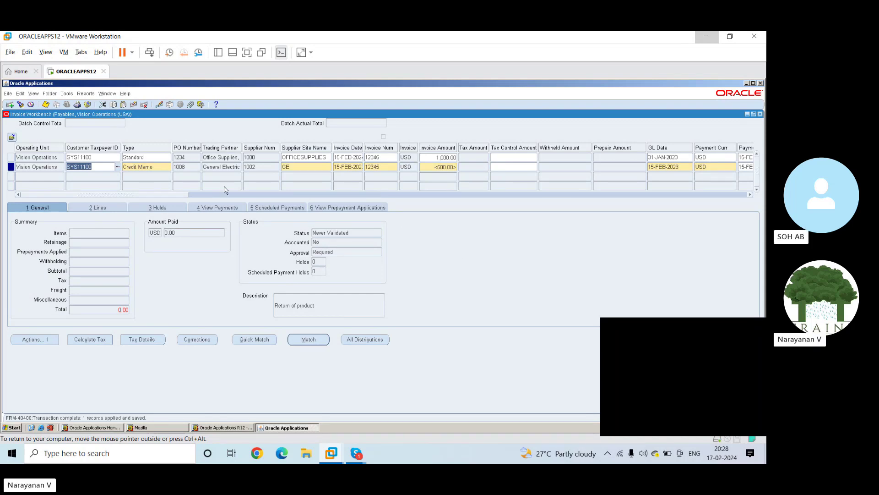
{"action": "left_click", "coordinate": [85, 95]}
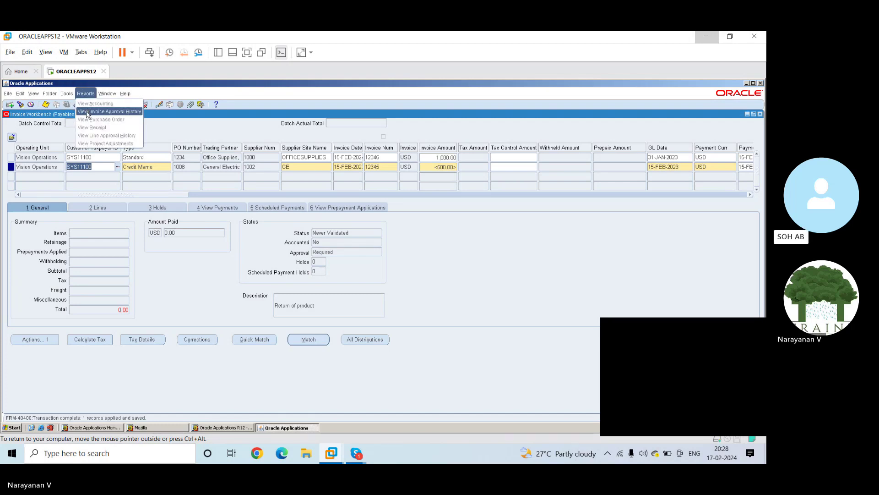
{"action": "left_click", "coordinate": [87, 110]}
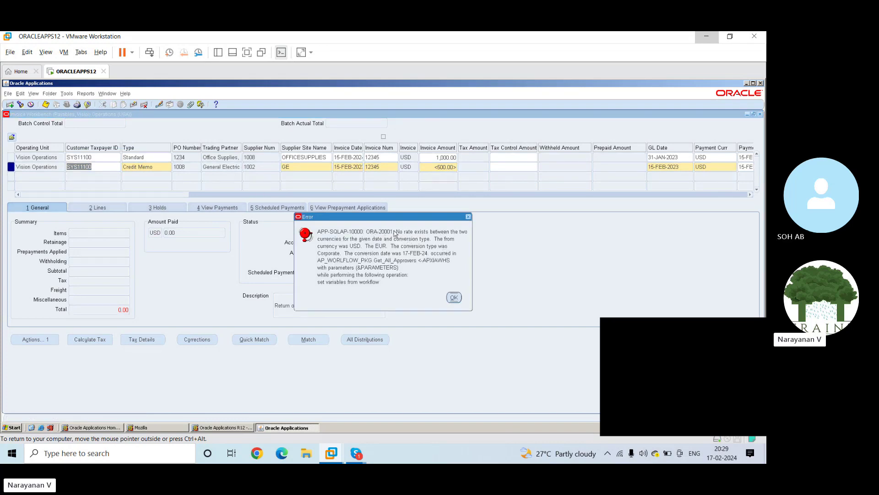
{"action": "left_click", "coordinate": [468, 217]}
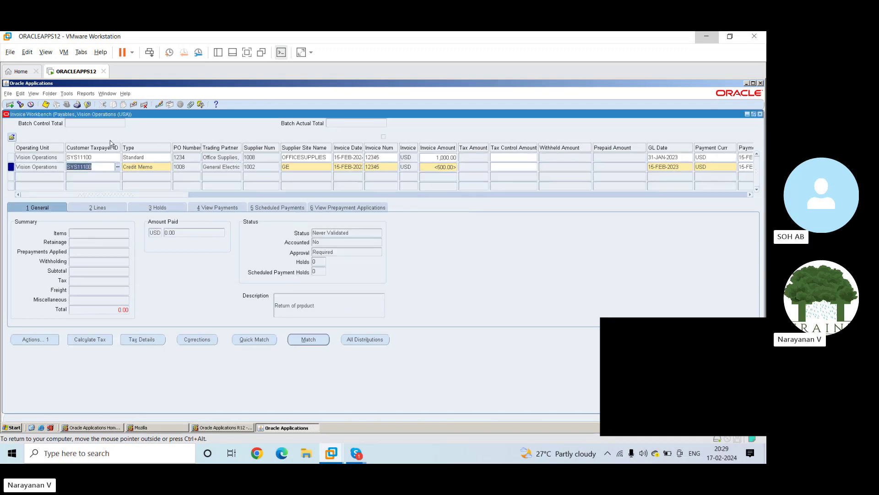
Try to view the invoice approval history of the Standard invoice for Office Supplies and dismiss the error
{"action": "left_click", "coordinate": [99, 156]}
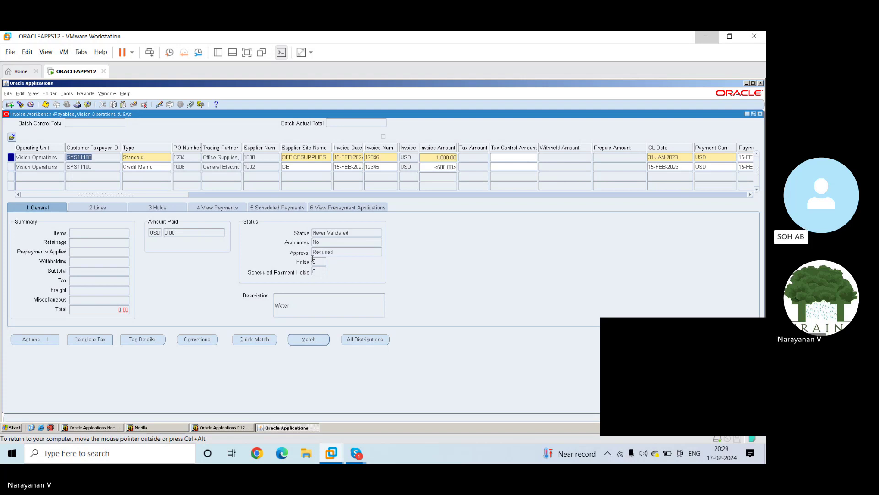
{"action": "left_click", "coordinate": [83, 94]}
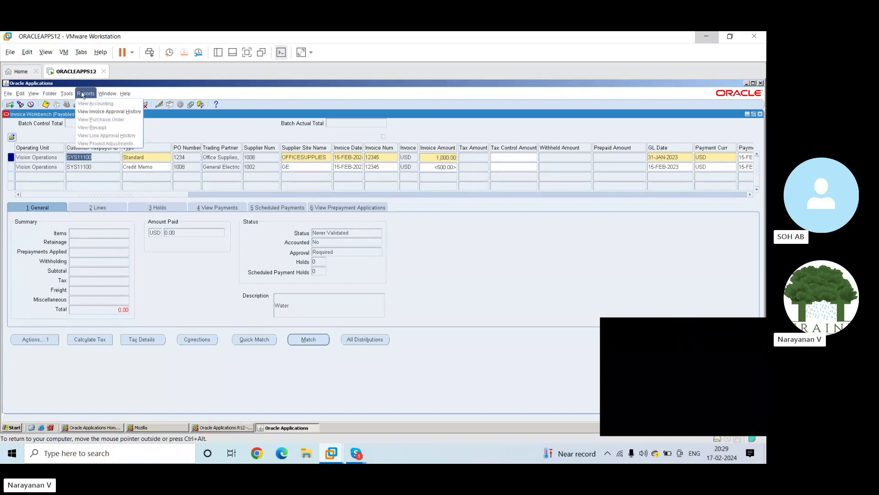
{"action": "left_click", "coordinate": [93, 112]}
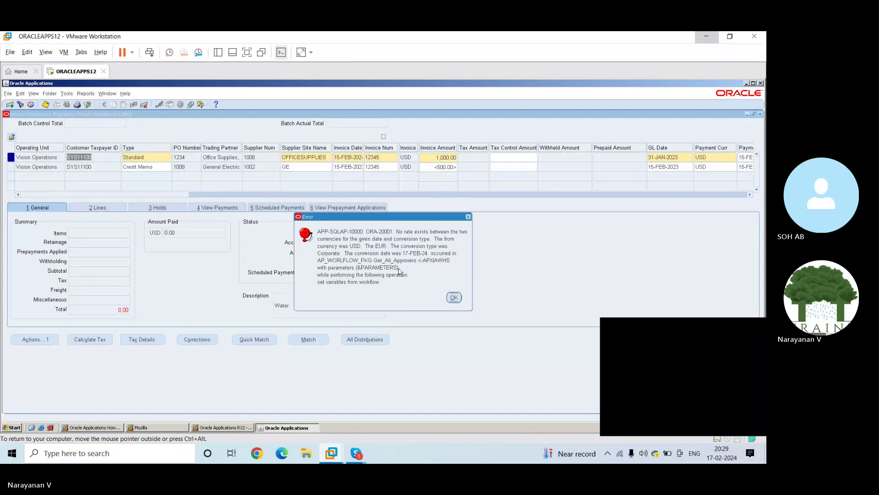
{"action": "left_click", "coordinate": [454, 298]}
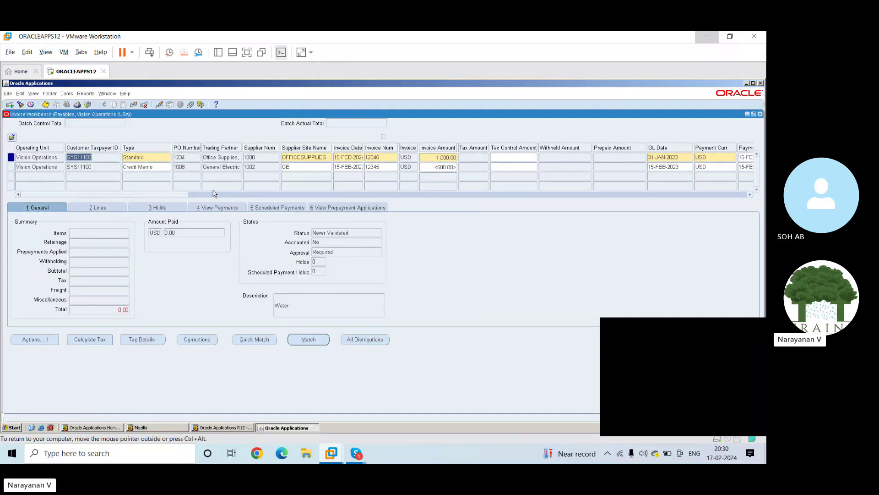
Open the invoice overview of the Standard invoice, review its amount, and close the overview
{"action": "left_click", "coordinate": [66, 93]}
{"action": "left_click", "coordinate": [72, 110]}
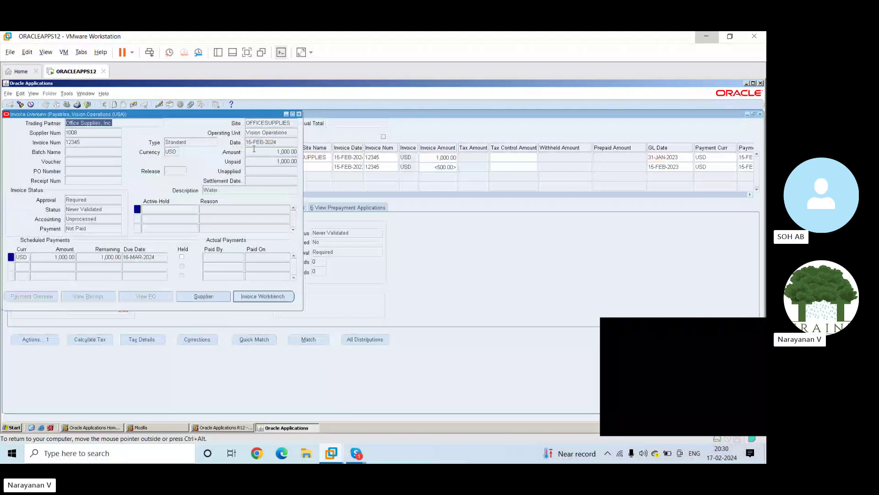
{"action": "left_click", "coordinate": [254, 150]}
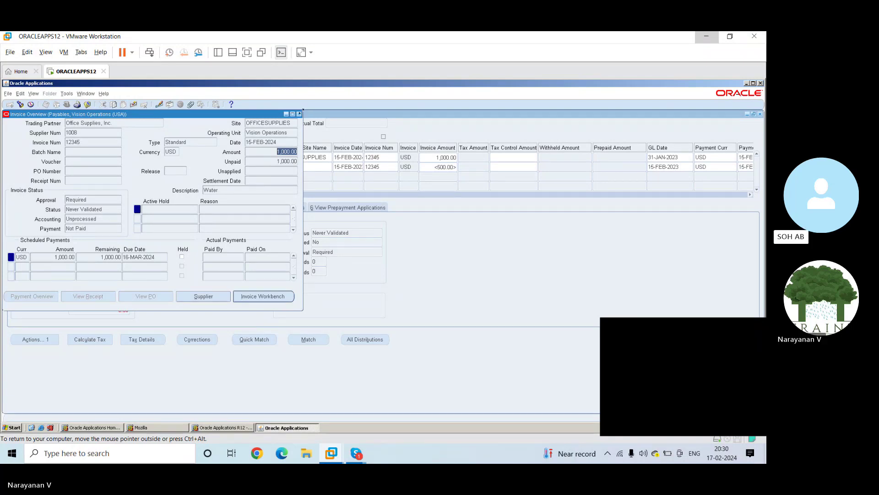
{"action": "left_click", "coordinate": [299, 114]}
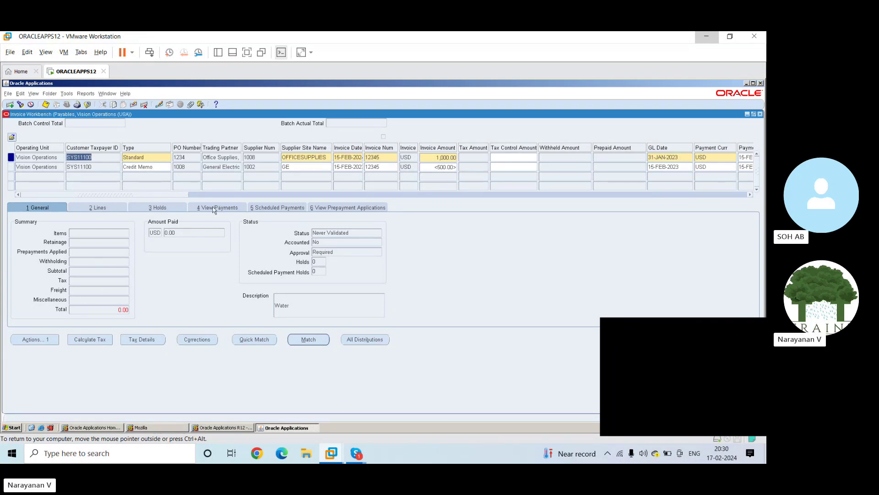
Try to open all distributions of the Standard invoice and switch to its invoice lines
{"action": "left_click", "coordinate": [358, 344]}
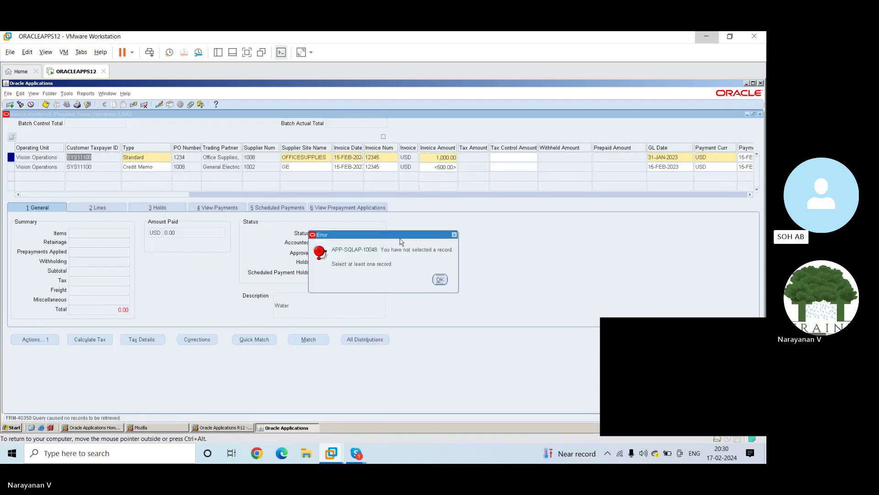
{"action": "left_click", "coordinate": [439, 279]}
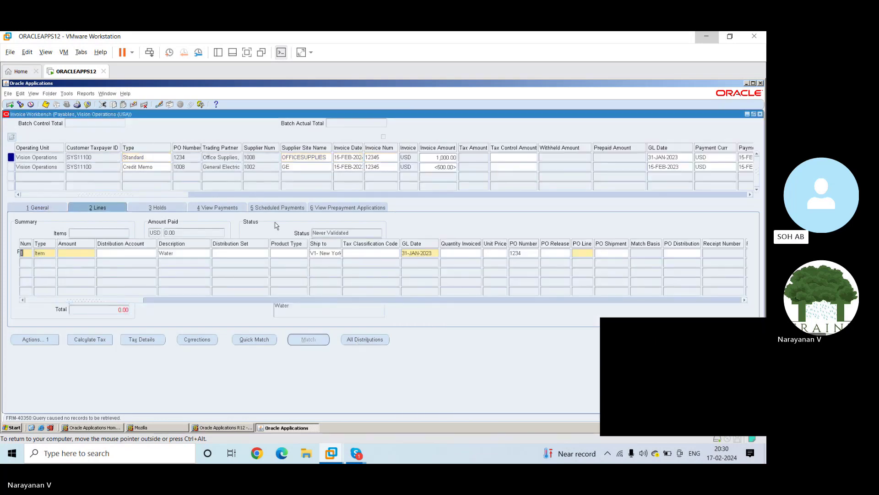
{"action": "left_click", "coordinate": [322, 158]}
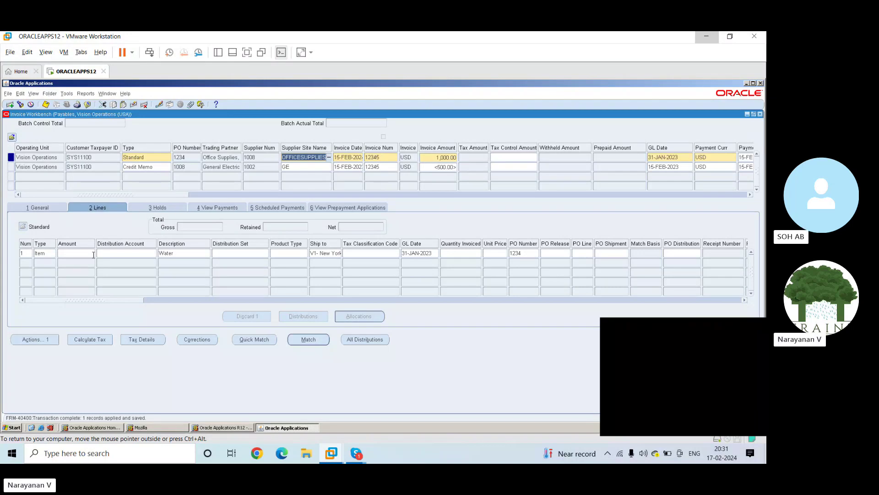
Set the first item line's amount to 1000 and assign its distribution account from the Miscellaneous account alias
{"action": "left_click", "coordinate": [68, 254]}
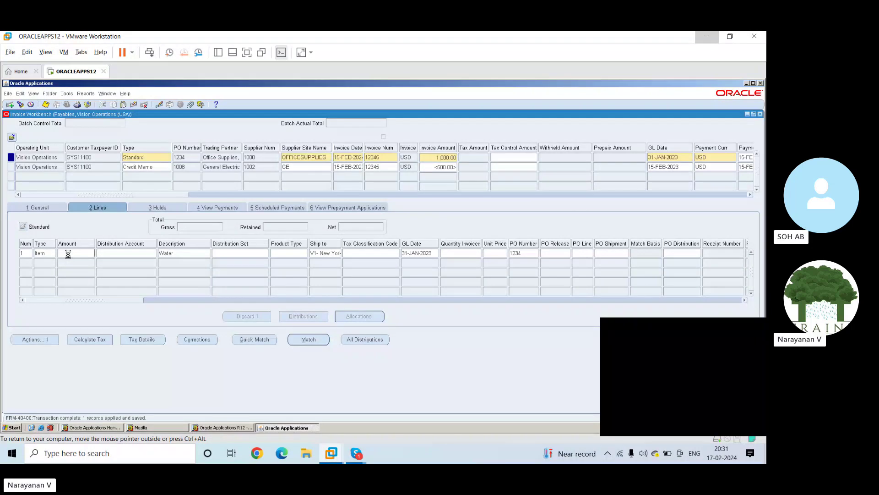
{"action": "type", "text": "1000"}
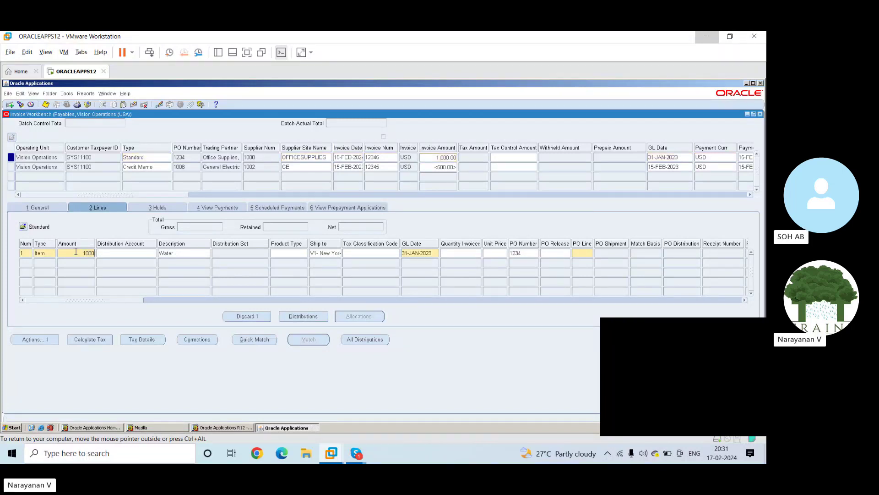
{"action": "left_click", "coordinate": [114, 253]}
{"action": "left_click", "coordinate": [154, 253]}
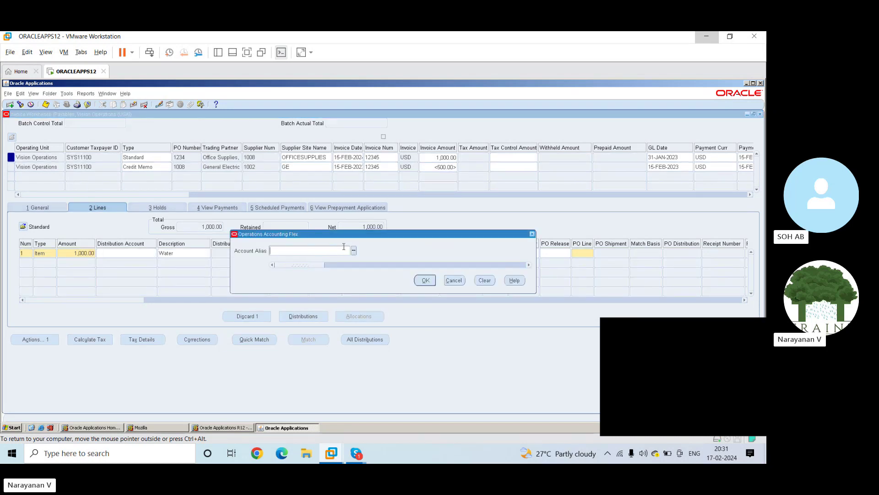
{"action": "left_click", "coordinate": [354, 250]}
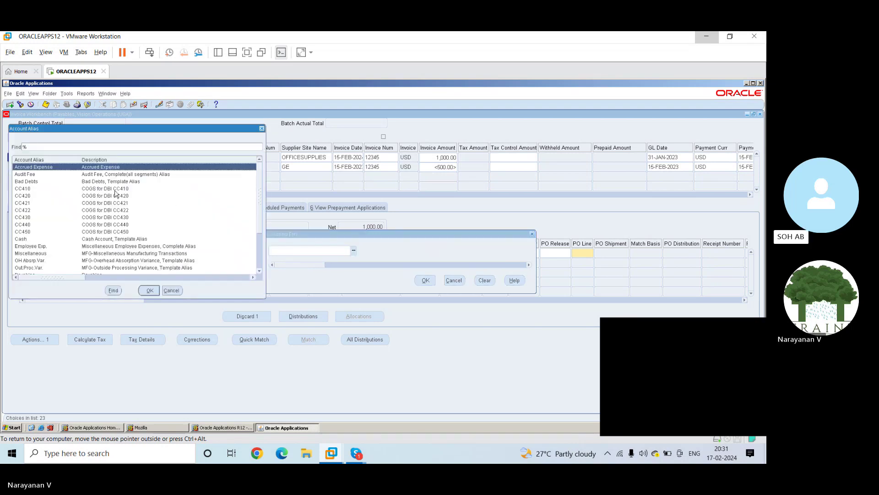
{"action": "left_click", "coordinate": [37, 247]}
{"action": "key", "text": "Down"}
{"action": "key", "text": "Down"}
{"action": "key", "text": "Down"}
{"action": "key", "text": "Down"}
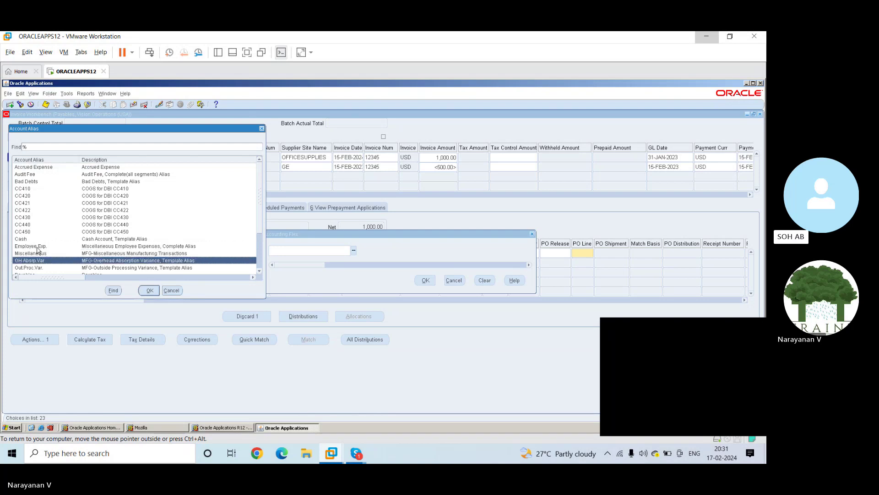
{"action": "key", "text": "Down"}
{"action": "key", "text": "Down"}
{"action": "key", "text": "Down"}
{"action": "key", "text": "Down"}
{"action": "key", "text": "Down"}
{"action": "key", "text": "Down"}
{"action": "key", "text": "Down"}
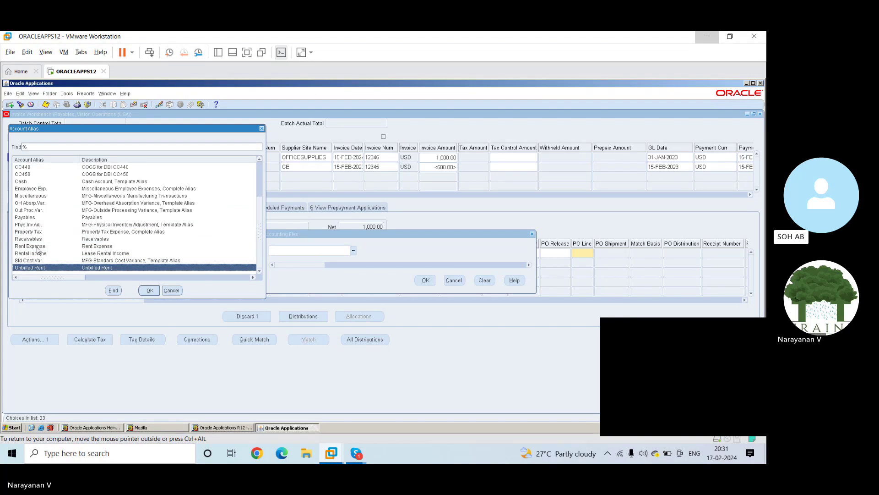
{"action": "left_click", "coordinate": [57, 196]}
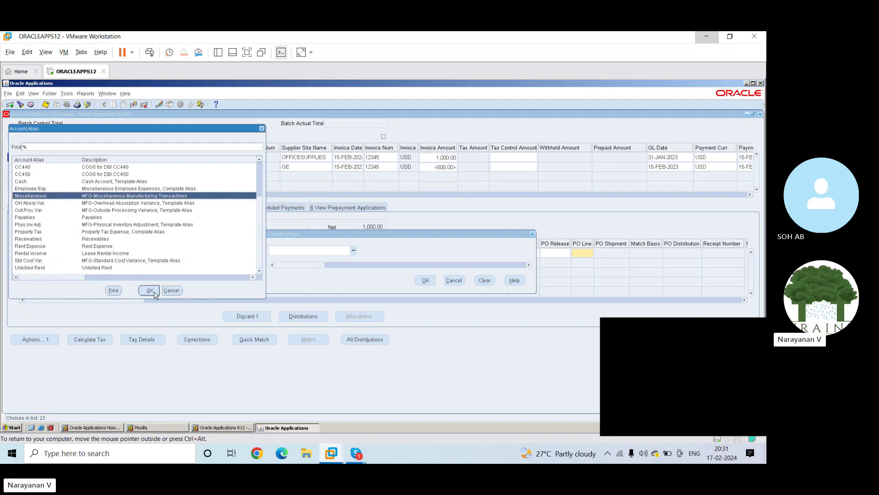
{"action": "left_click", "coordinate": [149, 291]}
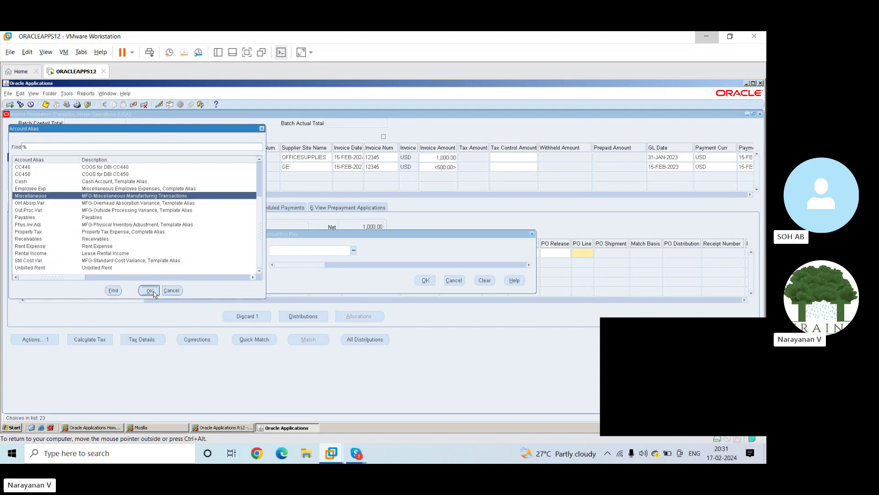
{"action": "left_click", "coordinate": [425, 280]}
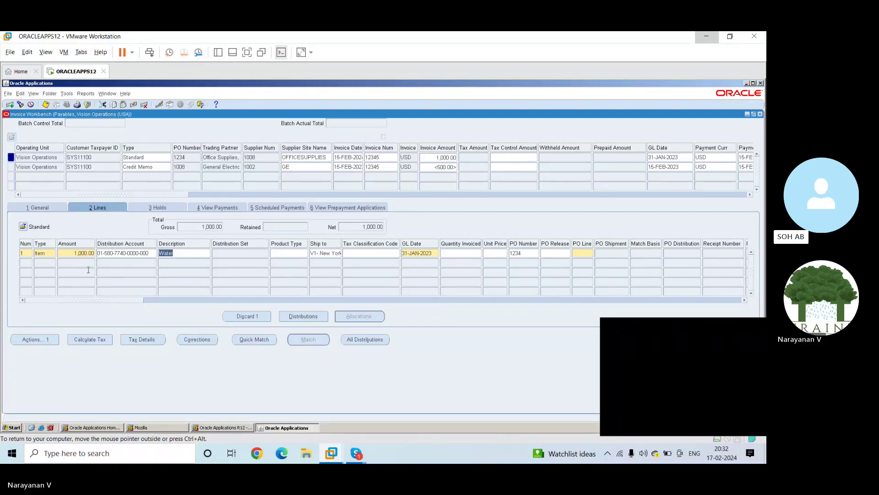
Change the first item line's amount to 500 and clear its distribution account
{"action": "left_click", "coordinate": [84, 255]}
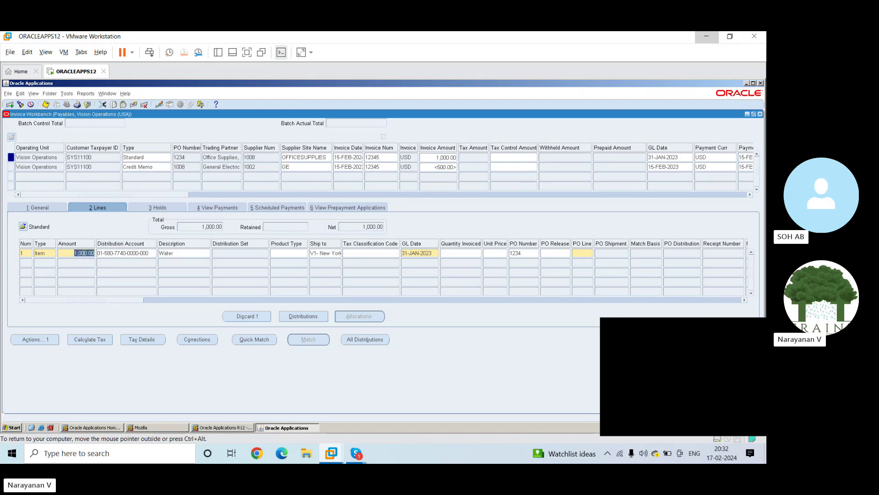
{"action": "type", "text": "500"}
{"action": "key", "text": "Tab"}
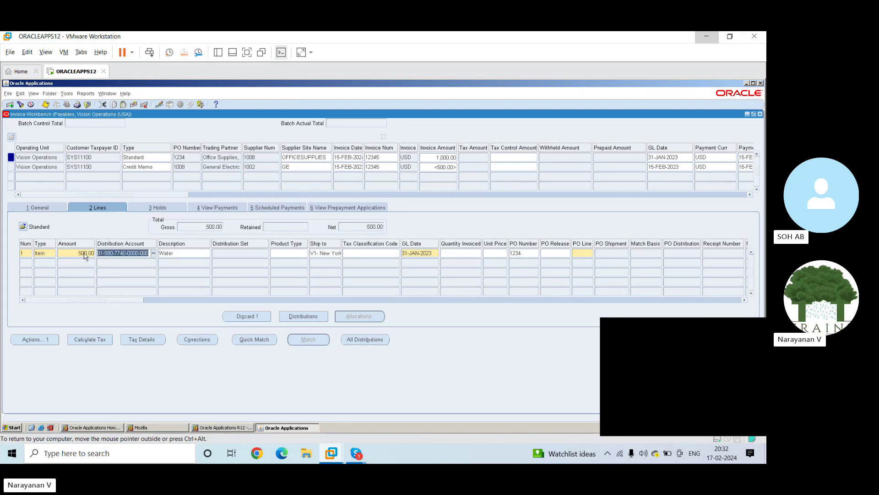
{"action": "key", "text": "Delete"}
{"action": "key", "text": "Tab"}
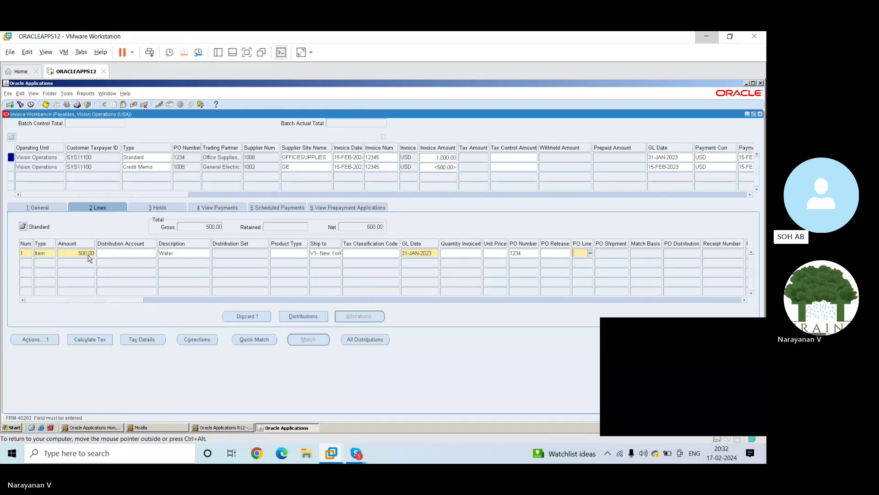
Fill the emptied distribution account of the 500 USD item line again using the Miscellaneous account alias
{"action": "left_click", "coordinate": [139, 251]}
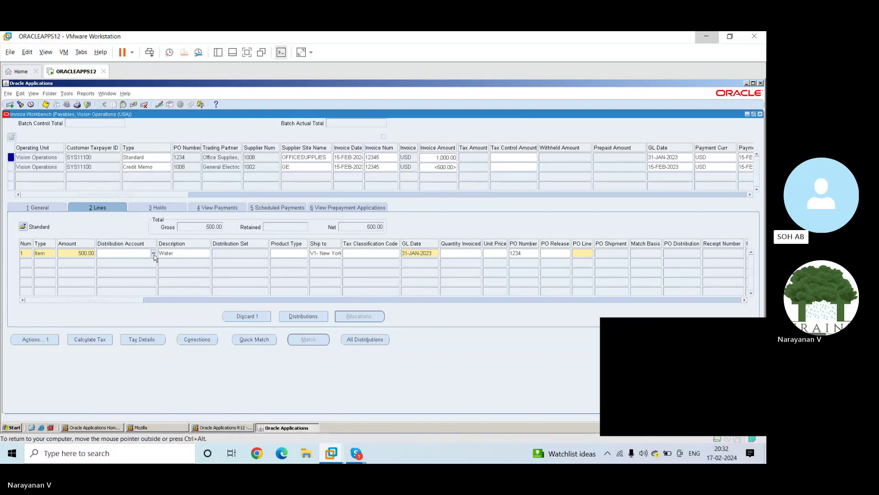
{"action": "left_click", "coordinate": [153, 253]}
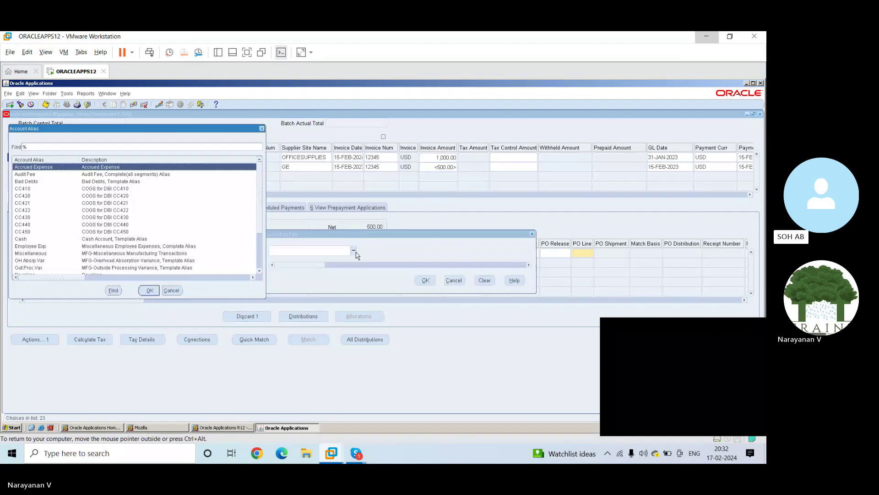
{"action": "left_click", "coordinate": [119, 255]}
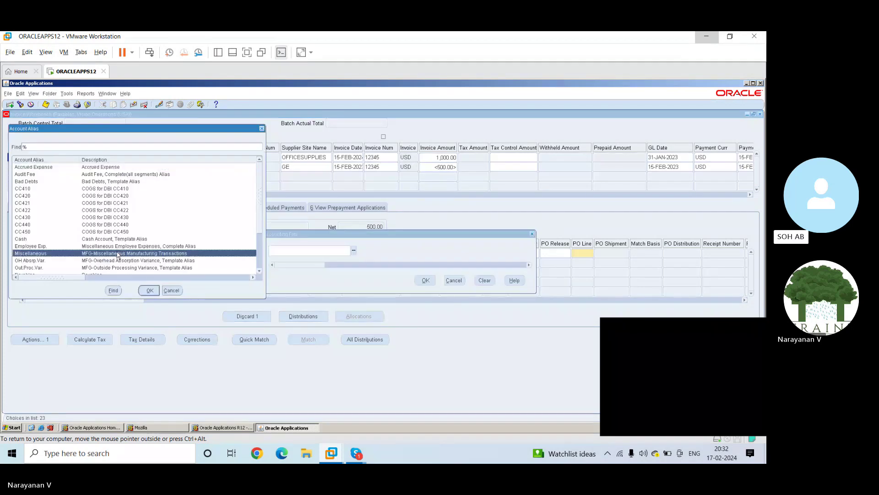
{"action": "left_click", "coordinate": [148, 289]}
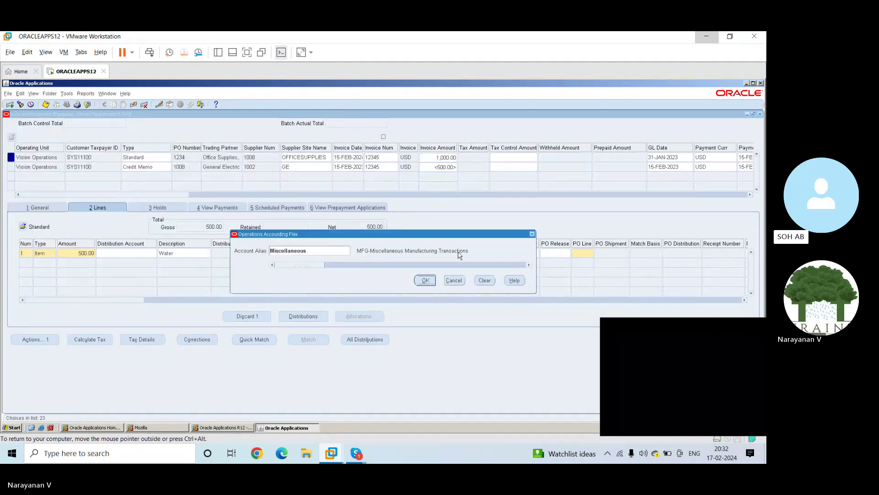
{"action": "left_click", "coordinate": [426, 280]}
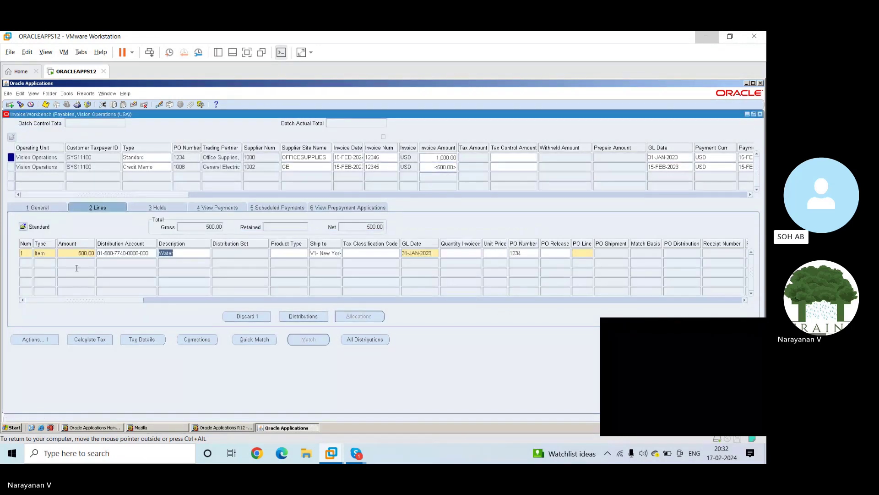
Enter 1 as the PO line for the first item line and acknowledge the note about the purchase order line
{"action": "left_click", "coordinate": [43, 263]}
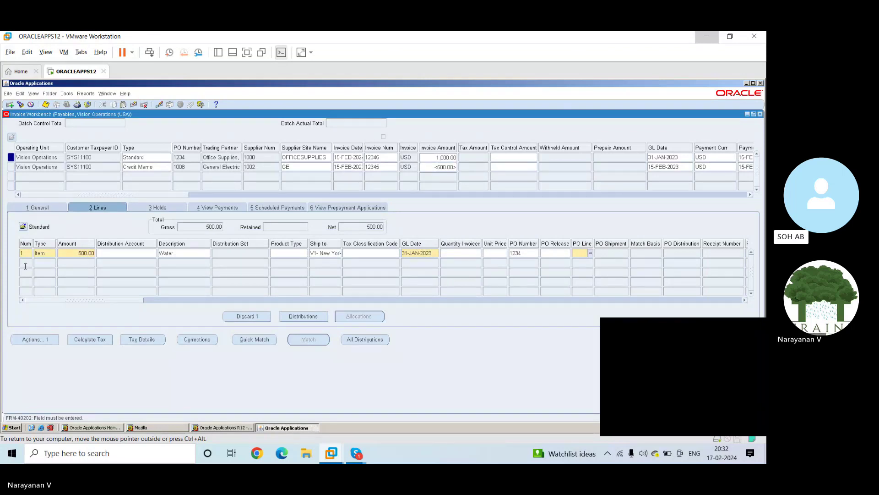
{"action": "left_click", "coordinate": [296, 317]}
{"action": "type", "text": "1"}
{"action": "key", "text": "Tab"}
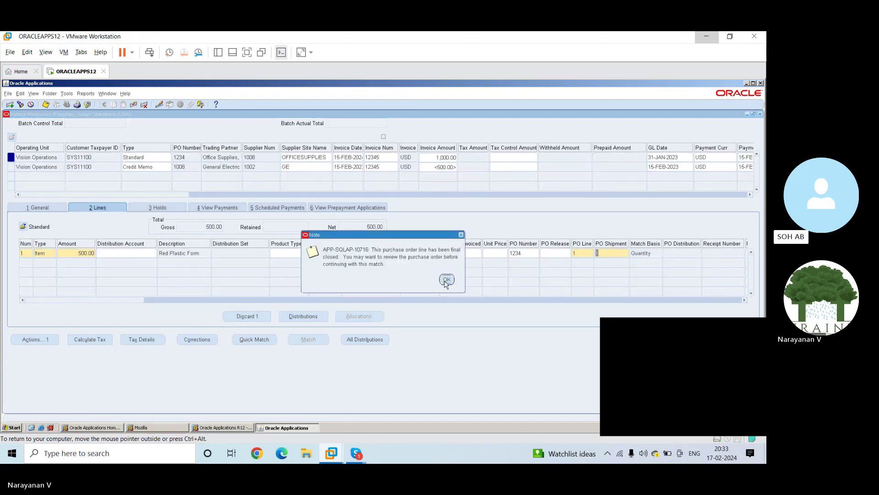
{"action": "left_click", "coordinate": [447, 280]}
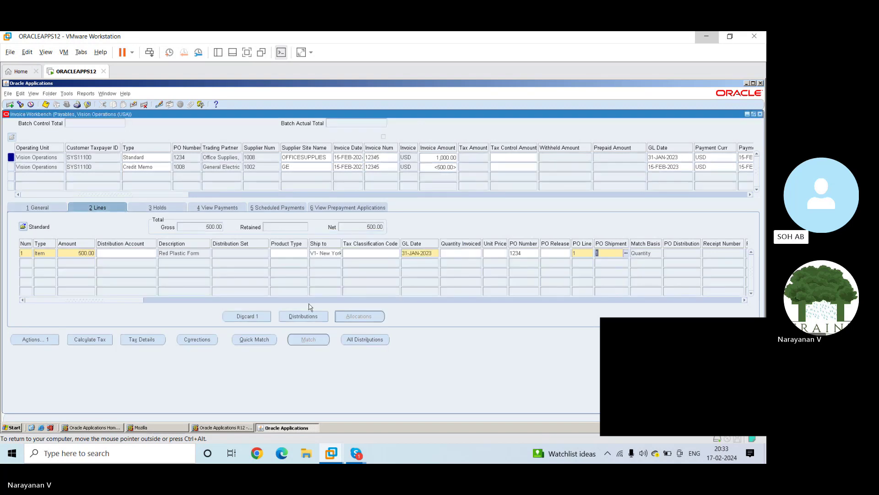
Review the first item line's remaining columns through to Receipt Missing, return to its amount and acknowledge the purchase order note
{"action": "left_click_drag", "start_coordinate": [111, 303], "coordinate": [55, 316]}
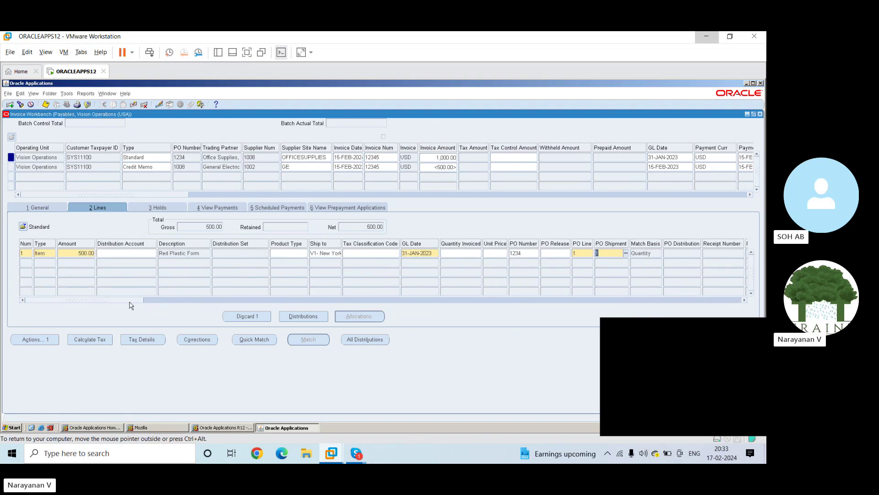
{"action": "left_click_drag", "start_coordinate": [132, 303], "coordinate": [759, 291]}
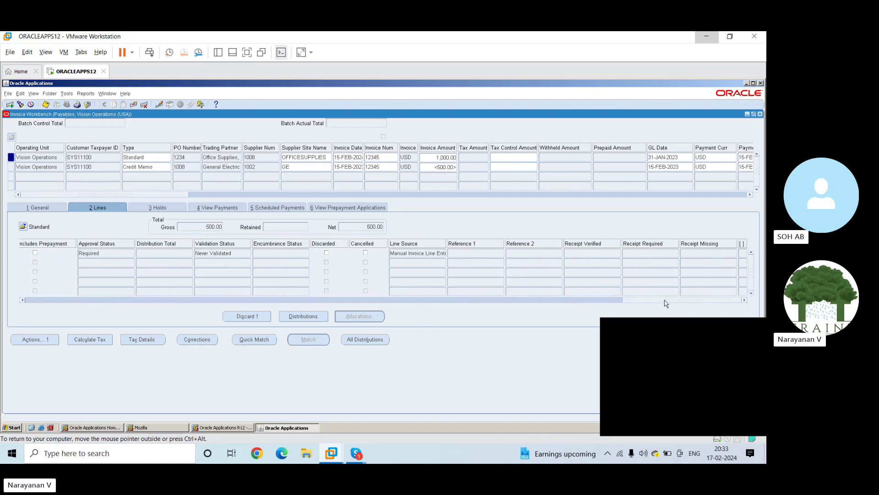
{"action": "left_click_drag", "start_coordinate": [666, 303], "coordinate": [27, 259]}
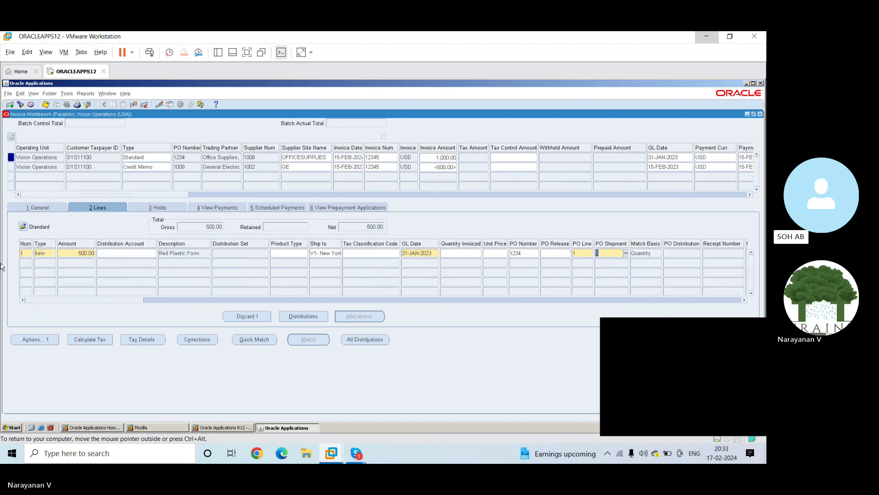
{"action": "left_click", "coordinate": [81, 254]}
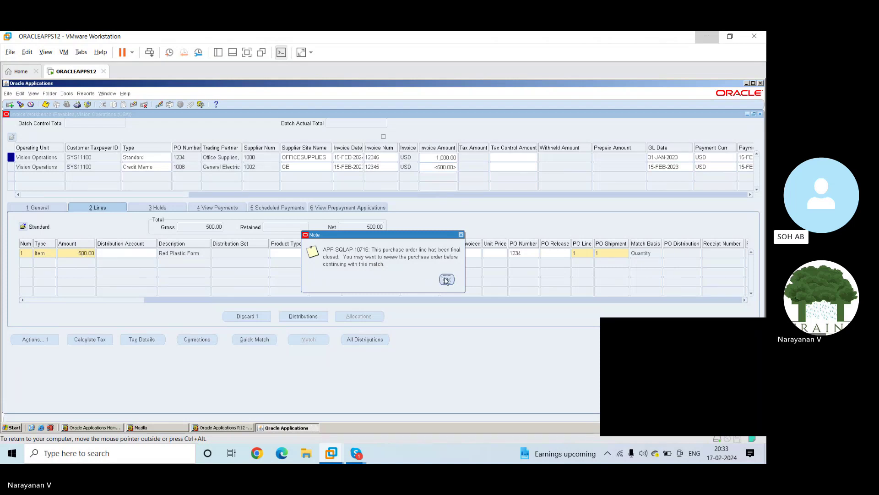
{"action": "left_click", "coordinate": [447, 280]}
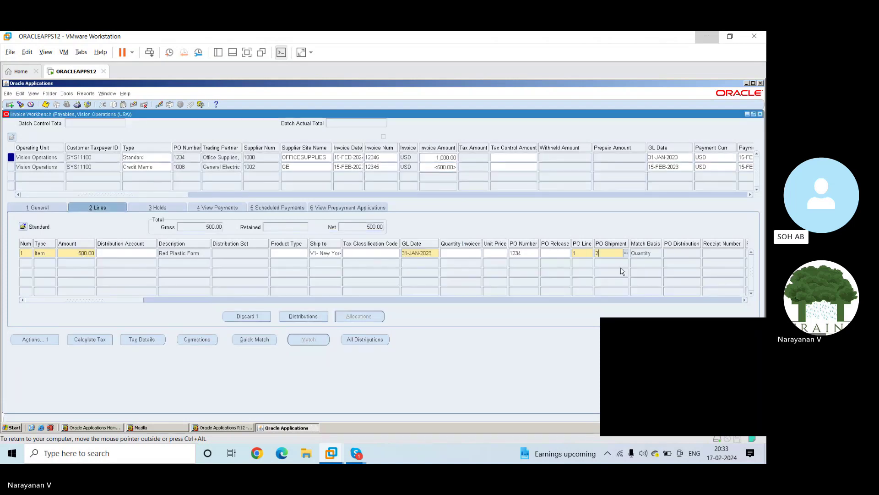
Choose PO shipment 1 for the first item line from the list of shipments and acknowledge the note
{"action": "key", "text": "ctrl+l"}
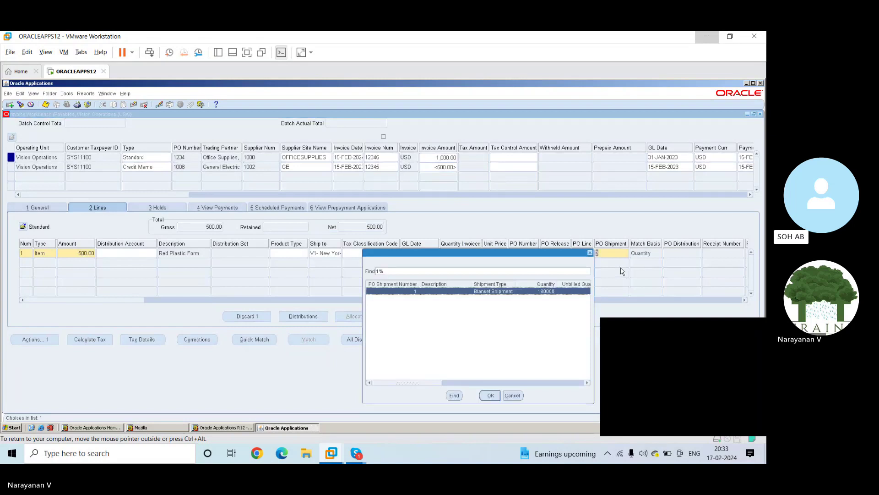
{"action": "left_click", "coordinate": [489, 397]}
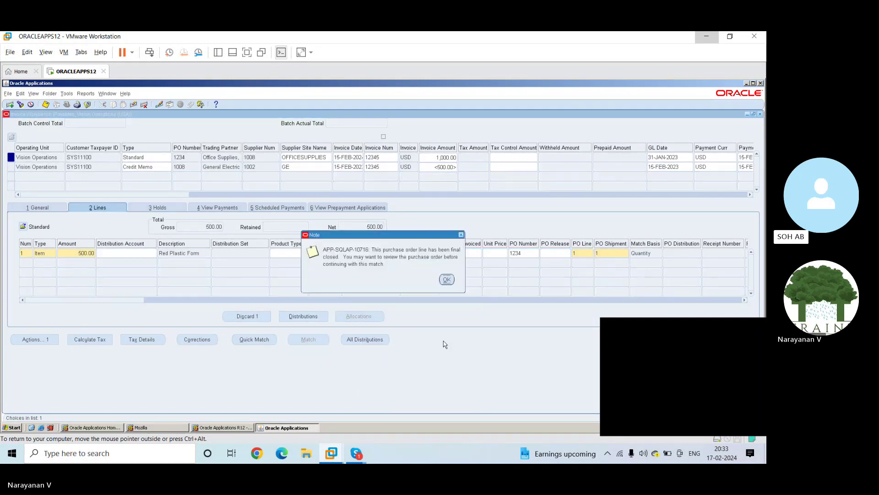
{"action": "left_click", "coordinate": [447, 279]}
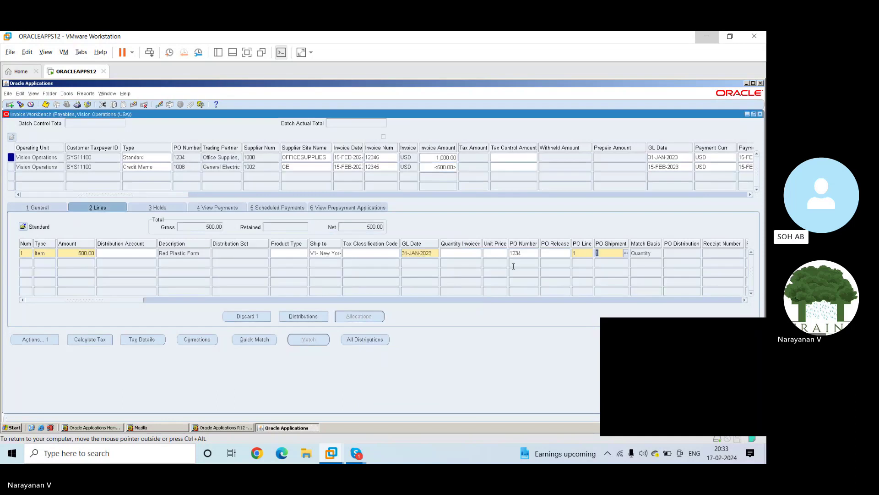
Look at the blanket shipment's details in the PO shipment list and close the list without choosing it
{"action": "key", "text": "ctrl+l"}
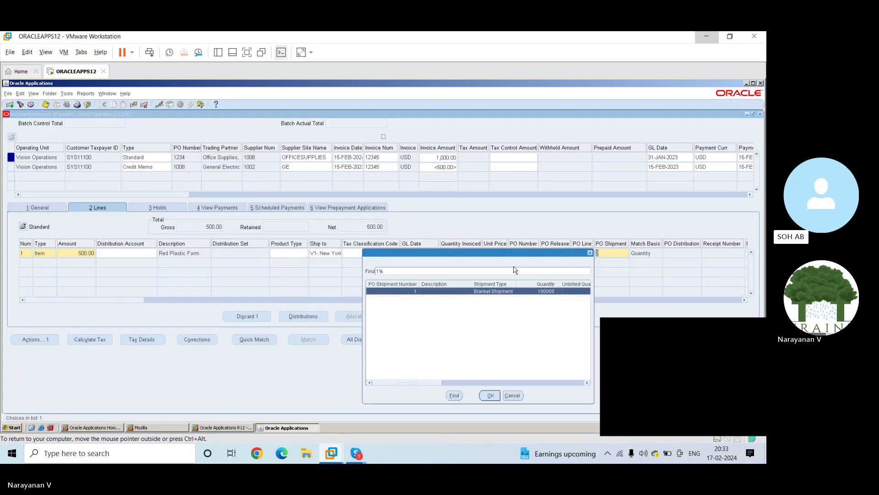
{"action": "mouse_move", "coordinate": [423, 383]}
{"action": "left_mouse_down"}
{"action": "mouse_move", "coordinate": [573, 383]}
{"action": "mouse_move", "coordinate": [430, 385]}
{"action": "left_mouse_up"}
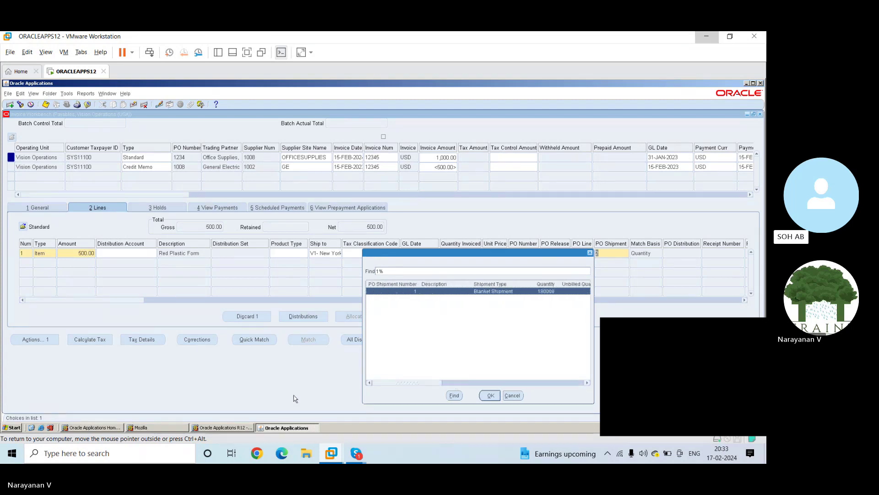
{"action": "left_click", "coordinate": [511, 397]}
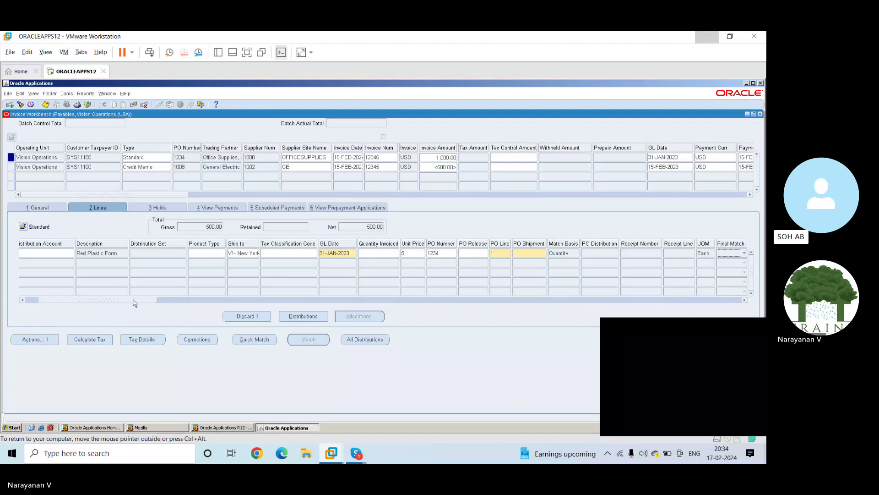
Fill the first item line's empty PO shipment with 1 again and acknowledge the purchase order notes
{"action": "left_click_drag", "start_coordinate": [134, 303], "coordinate": [40, 264]}
{"action": "left_click", "coordinate": [40, 265]}
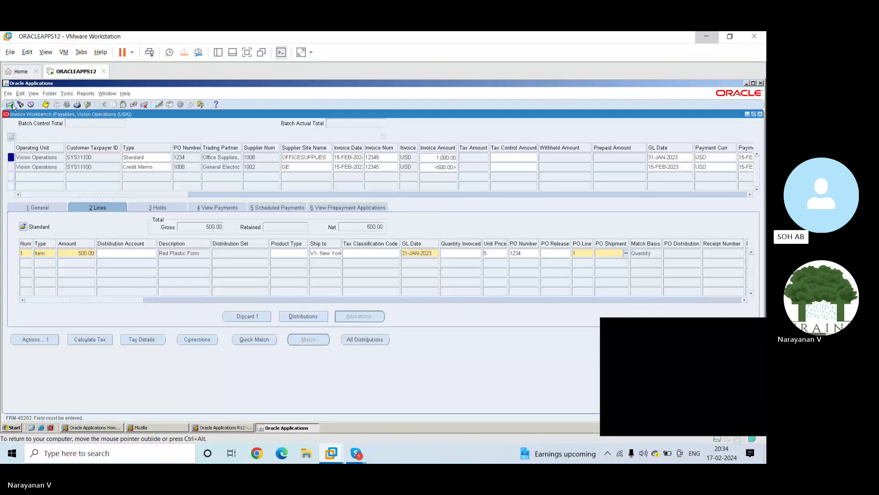
{"action": "double_click", "coordinate": [93, 254]}
{"action": "left_click", "coordinate": [92, 255]}
{"action": "left_click", "coordinate": [626, 253]}
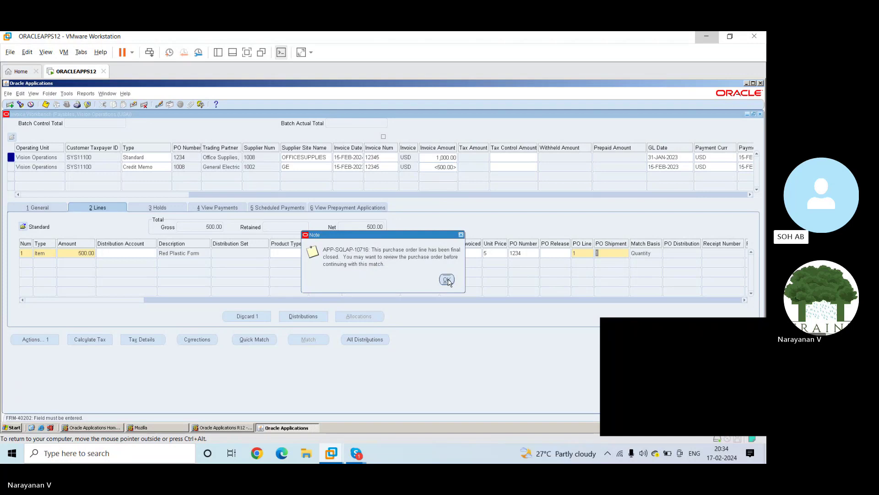
{"action": "left_click", "coordinate": [447, 280]}
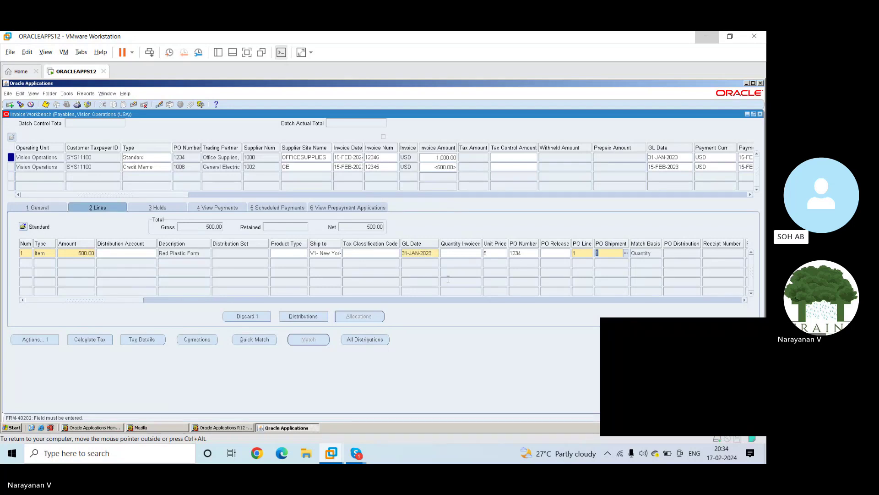
{"action": "left_click", "coordinate": [366, 285]}
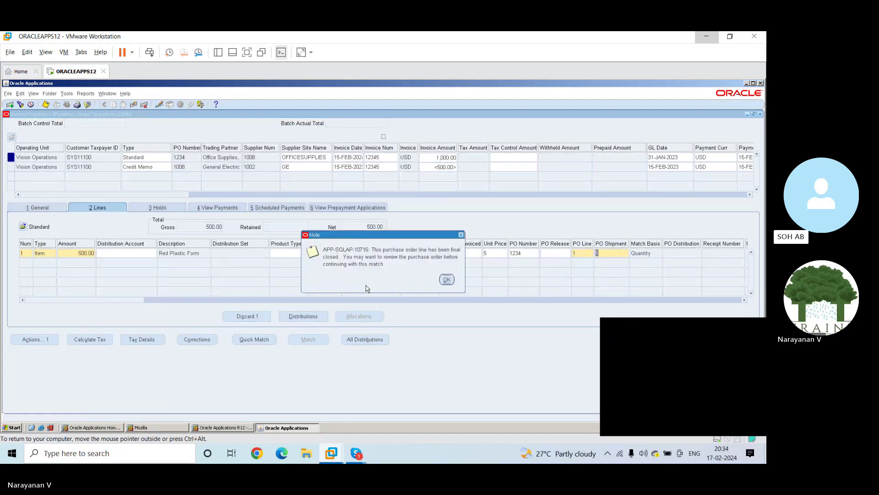
{"action": "left_click", "coordinate": [446, 280]}
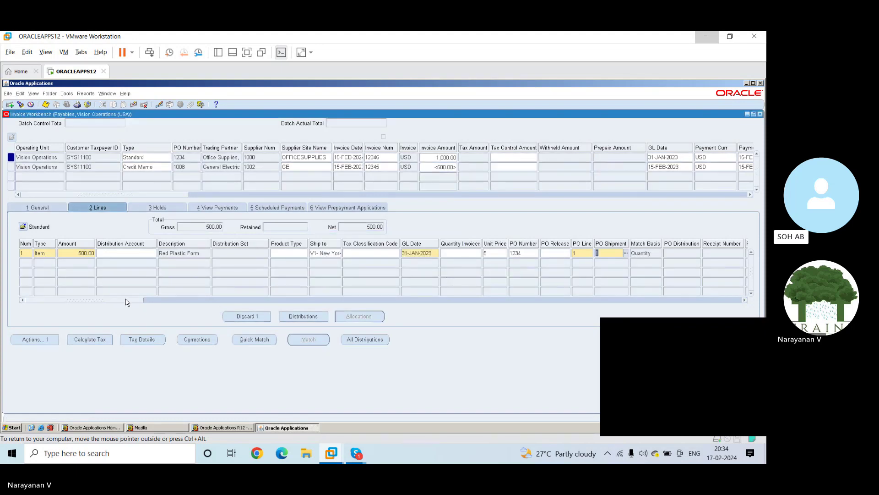
Try to open the distributions of the first item line and acknowledge the purchase order note
{"action": "left_click_drag", "start_coordinate": [127, 300], "coordinate": [149, 303]}
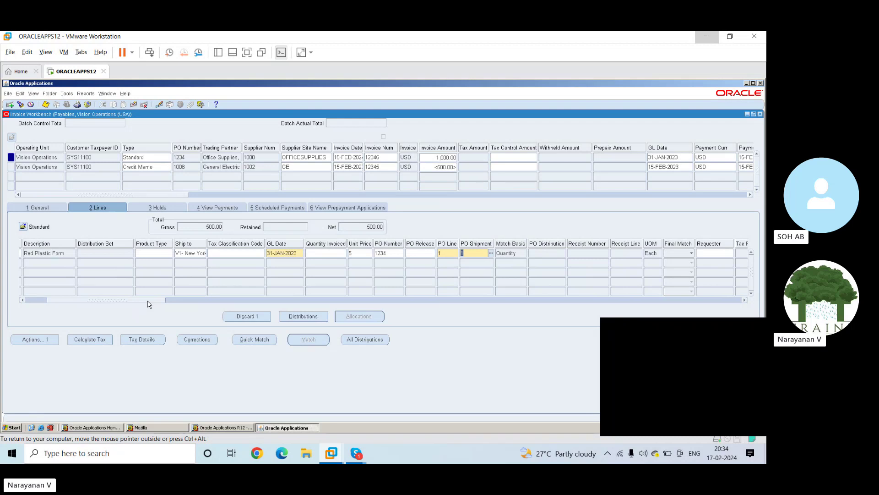
{"action": "left_click_drag", "start_coordinate": [148, 301], "coordinate": [282, 305]}
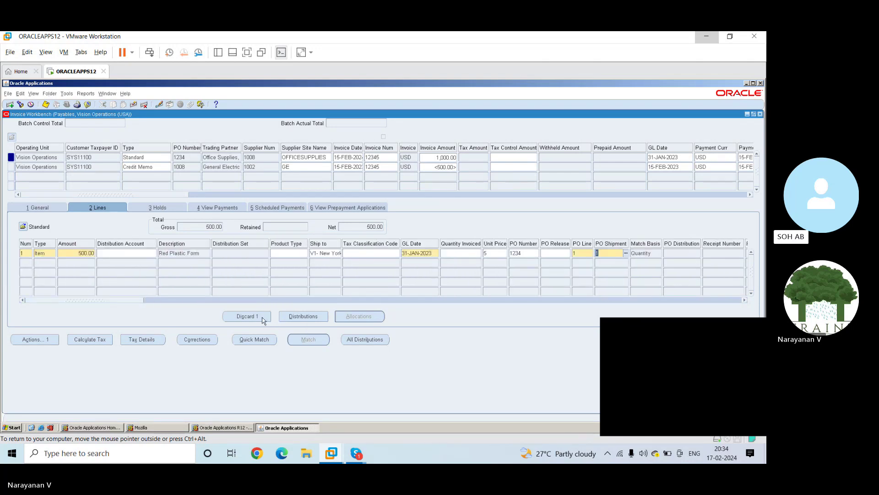
{"action": "left_click", "coordinate": [290, 315]}
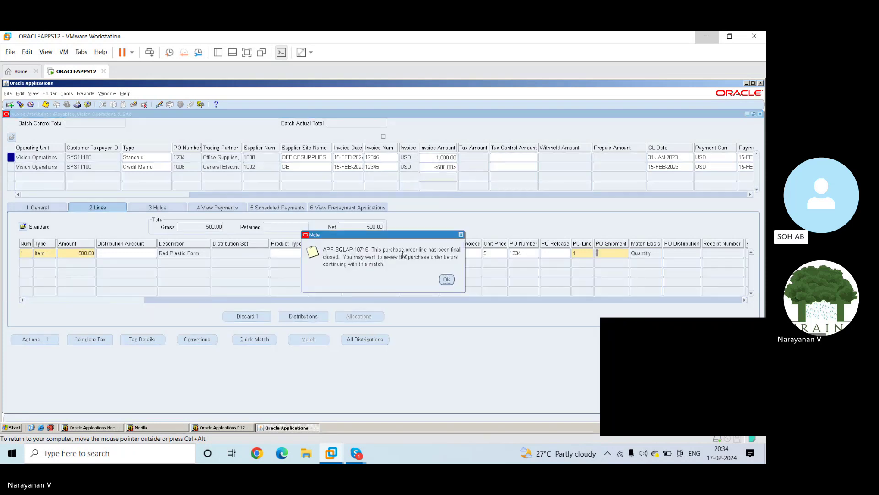
{"action": "left_click", "coordinate": [447, 278]}
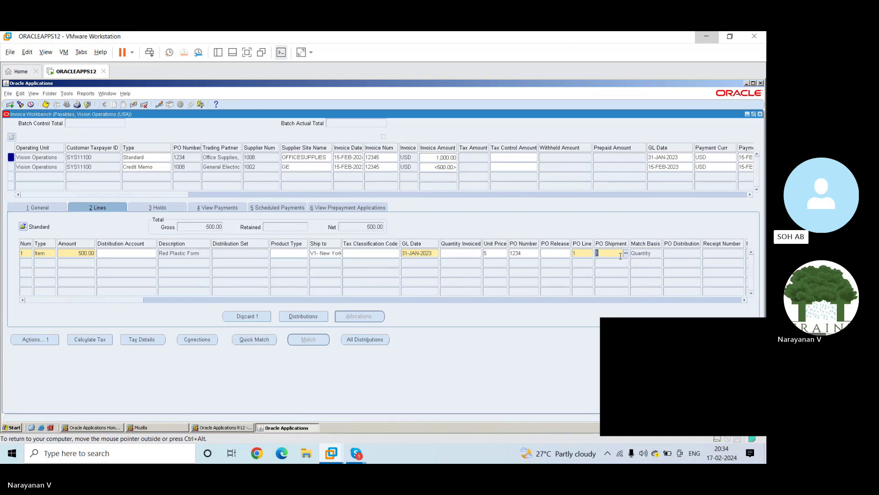
Clear the PO shipment and PO line of the first item line and try to move to another field
{"action": "key", "text": "BackSpace"}
{"action": "key", "text": "shift+Tab"}
{"action": "key", "text": "BackSpace"}
{"action": "key", "text": "Tab"}
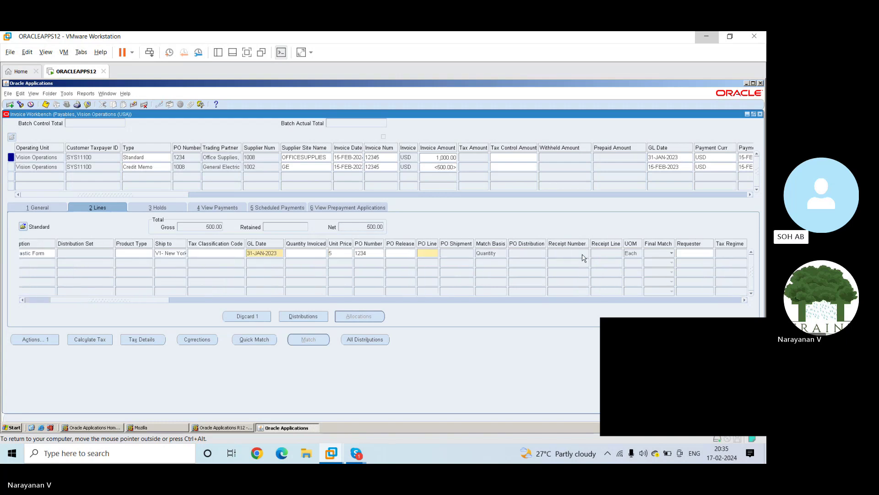
{"action": "left_click", "coordinate": [118, 261]}
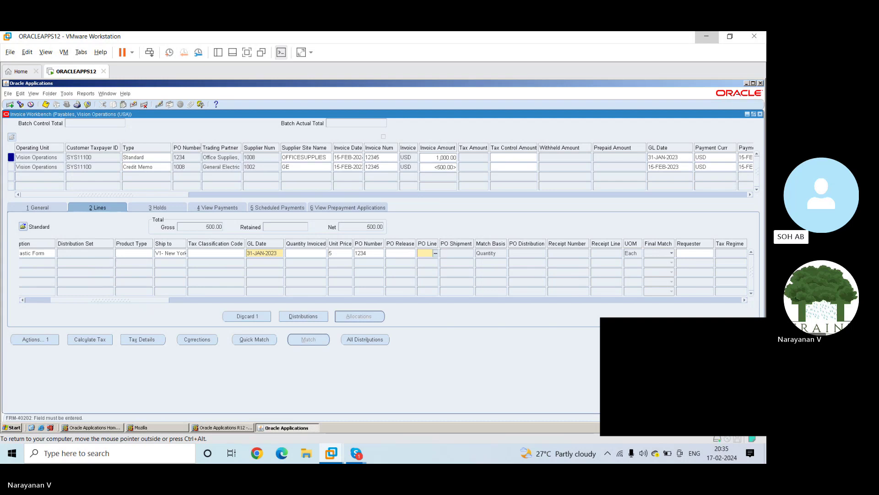
Enter 1 again as the PO line of the first item line and acknowledge the purchase order note
{"action": "type", "text": "1"}
{"action": "key", "text": "Tab"}
{"action": "left_click", "coordinate": [471, 253]}
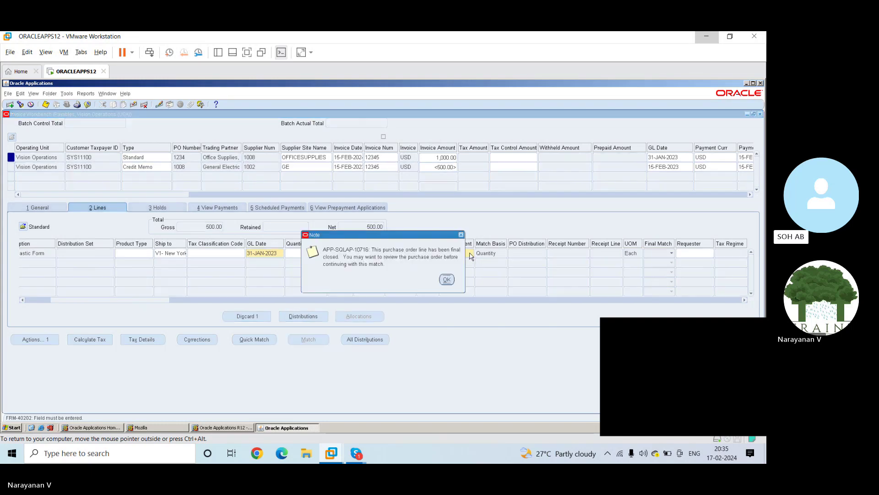
{"action": "left_click", "coordinate": [448, 280]}
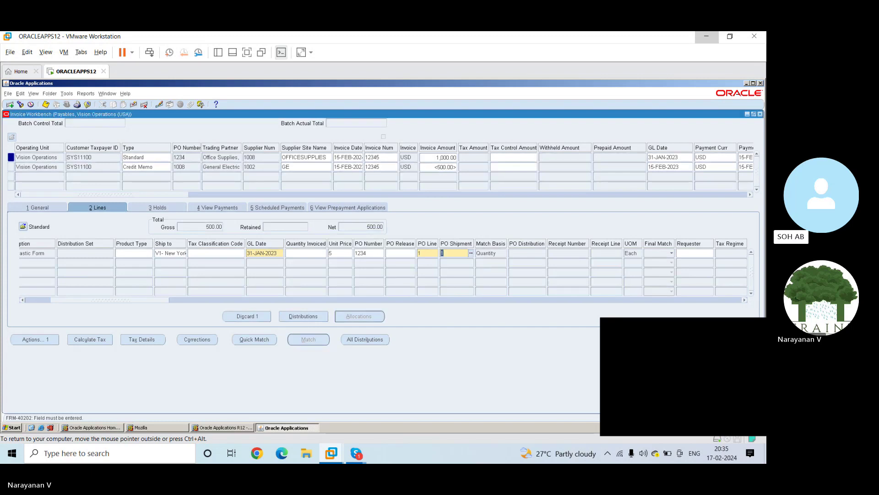
{"action": "left_click", "coordinate": [448, 280]}
Try to move from the item line's PO shipment to its distribution set and PO number, acknowledging the notes
{"action": "left_click_drag", "start_coordinate": [157, 301], "coordinate": [335, 321]}
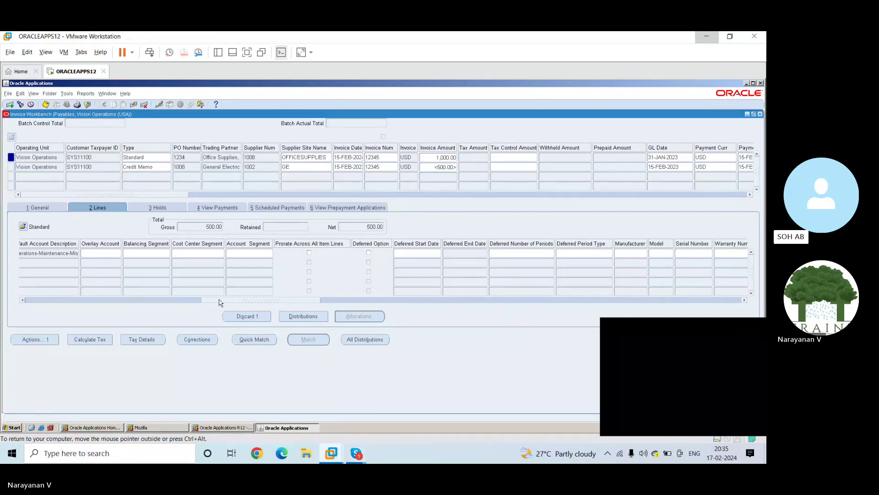
{"action": "left_click_drag", "start_coordinate": [220, 303], "coordinate": [42, 301]}
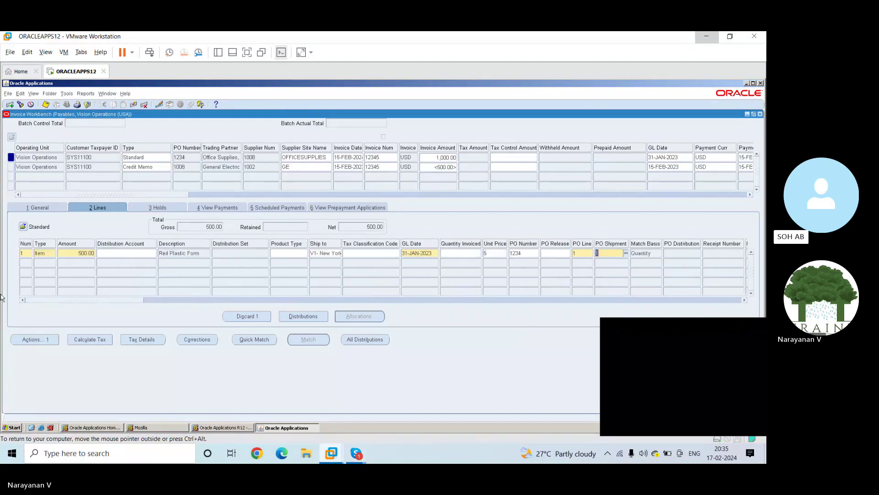
{"action": "left_click", "coordinate": [250, 253]}
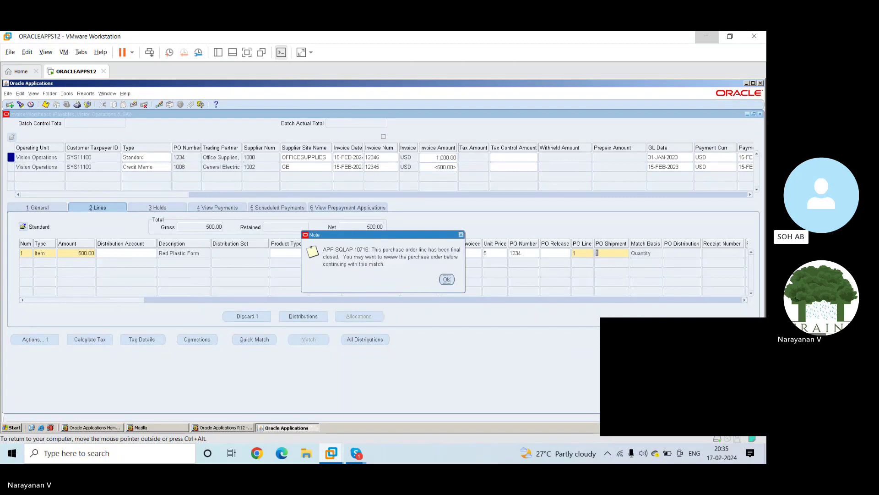
{"action": "left_click", "coordinate": [447, 280]}
{"action": "left_click", "coordinate": [523, 252]}
{"action": "left_click", "coordinate": [447, 280]}
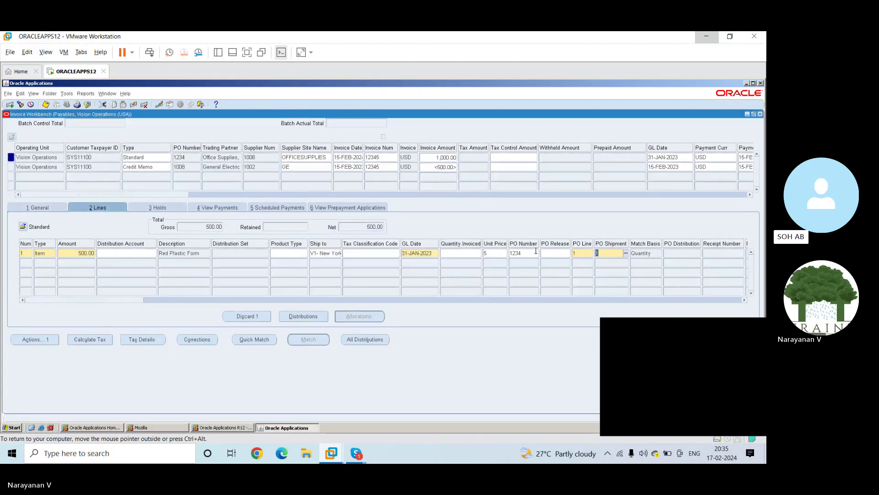
Remove the purchase order match data from the first item line by clearing its PO line and PO number
{"action": "left_click", "coordinate": [597, 251]}
{"action": "left_click", "coordinate": [581, 252]}
{"action": "key", "text": "BackSpace"}
{"action": "left_click_drag", "start_coordinate": [126, 301], "coordinate": [160, 302]}
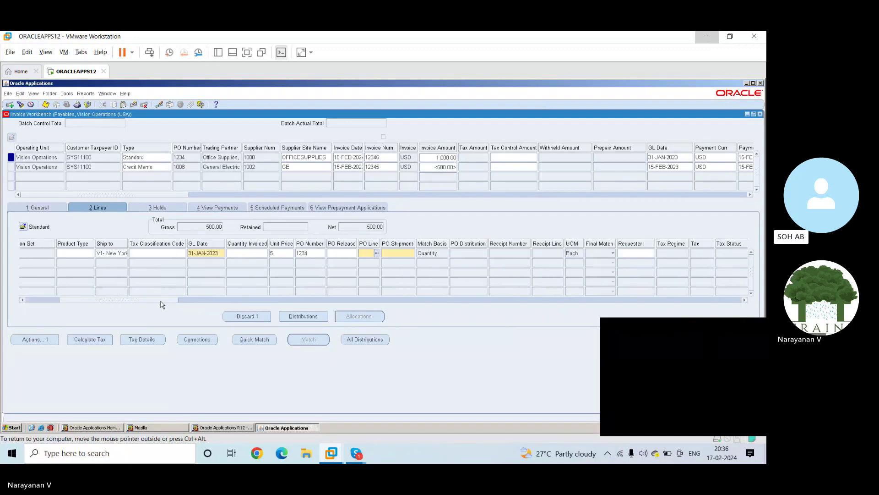
{"action": "double_click", "coordinate": [313, 253]}
{"action": "key", "text": "Delete"}
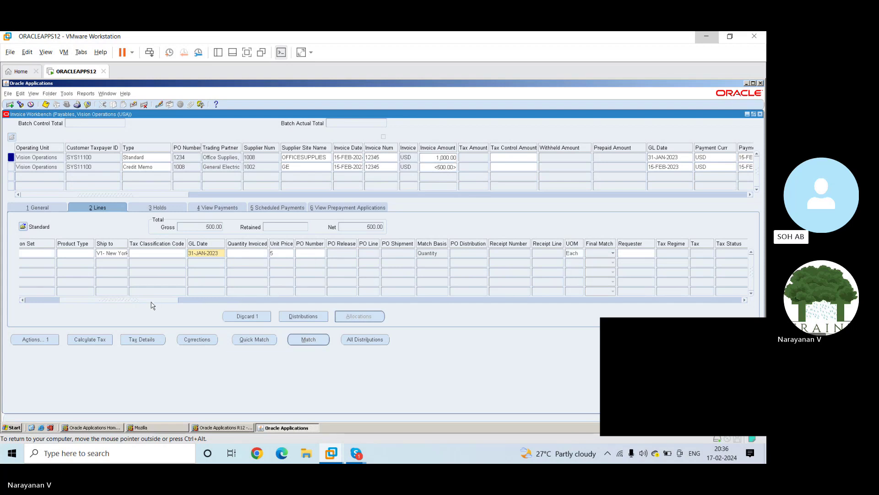
Check the first item line's cleared purchase order fields, select its amount and acknowledge the purchase order note
{"action": "left_click_drag", "start_coordinate": [151, 301], "coordinate": [87, 300]}
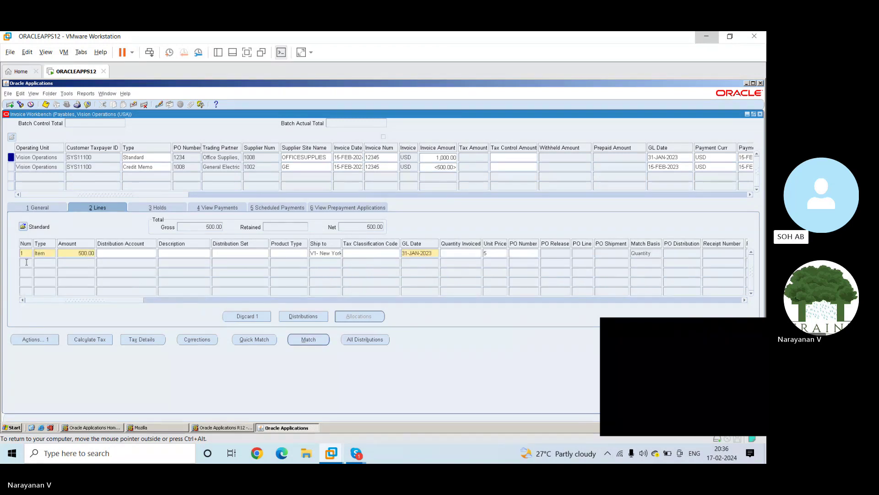
{"action": "scroll", "coordinate": [72, 257], "scroll_direction": "right", "scroll_amount": 3}
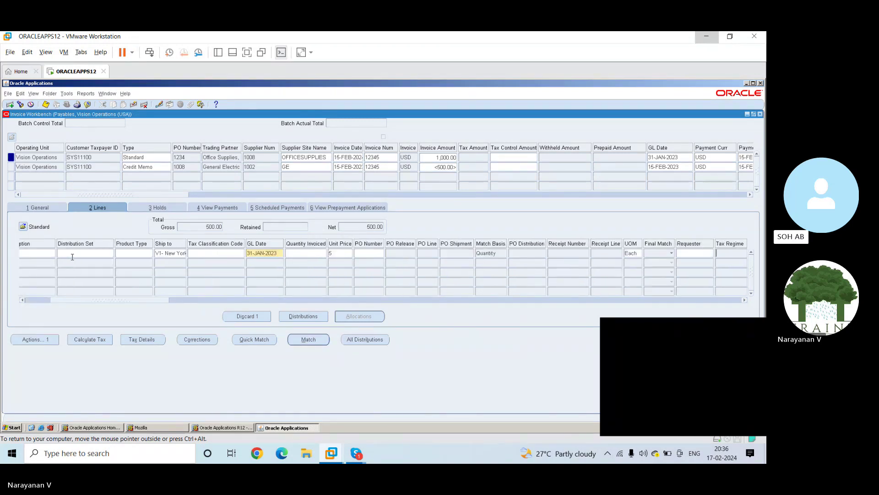
{"action": "scroll", "coordinate": [139, 305], "scroll_direction": "left", "scroll_amount": 3}
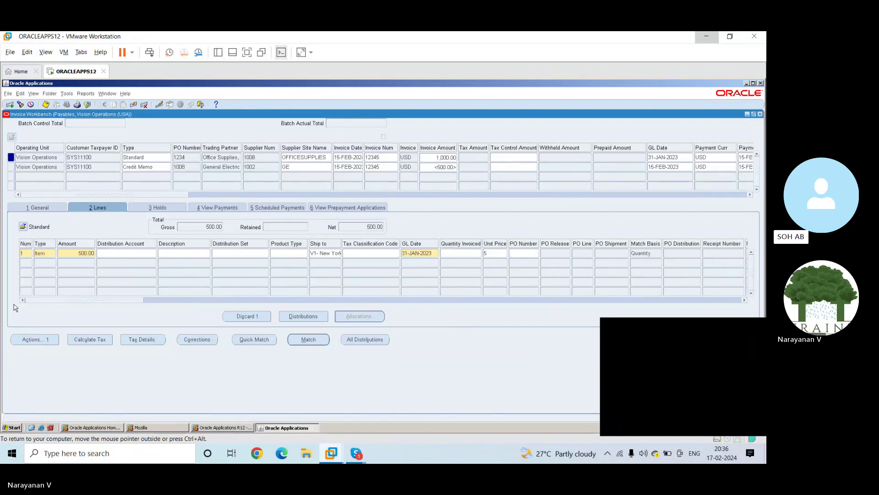
{"action": "left_click", "coordinate": [67, 253]}
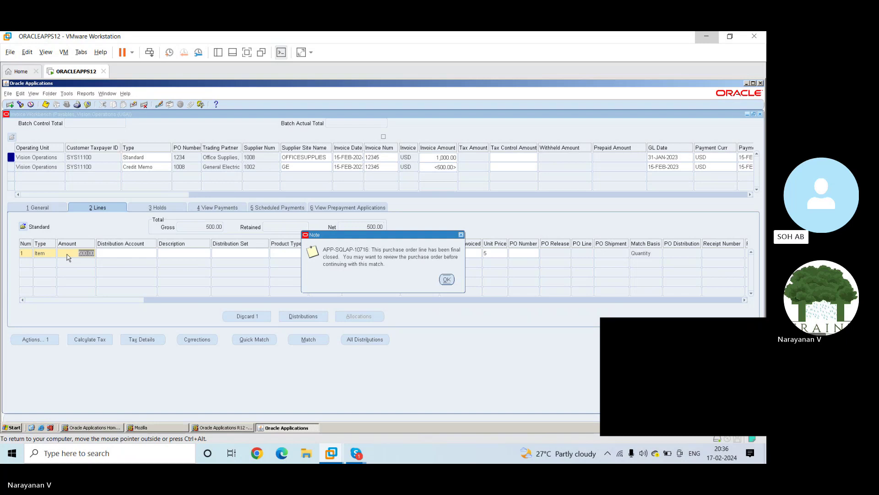
{"action": "key", "text": "Return"}
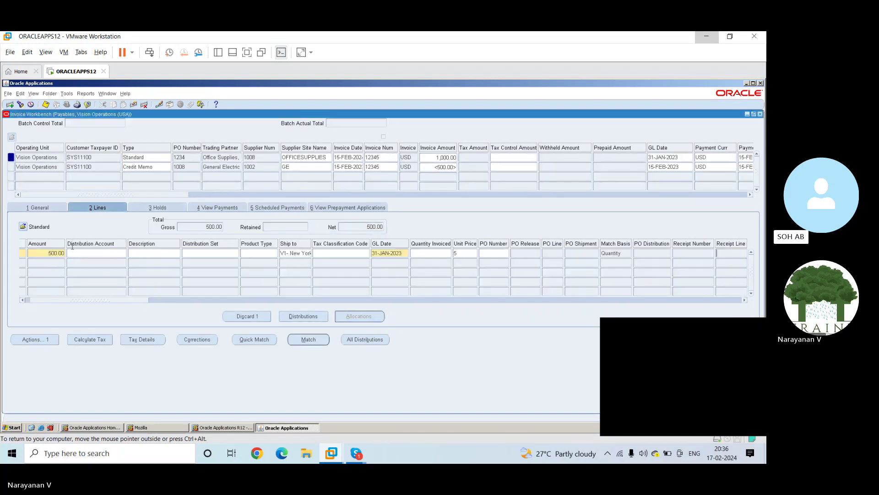
Switch the item lines to the Purchase Invoice Lines folder layout, acknowledging the purchase order notes
{"action": "left_click", "coordinate": [22, 226]}
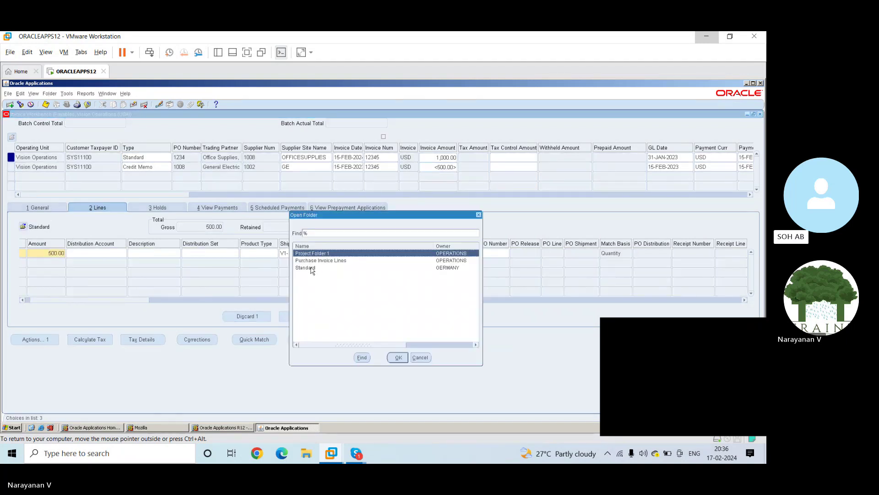
{"action": "left_click", "coordinate": [311, 270]}
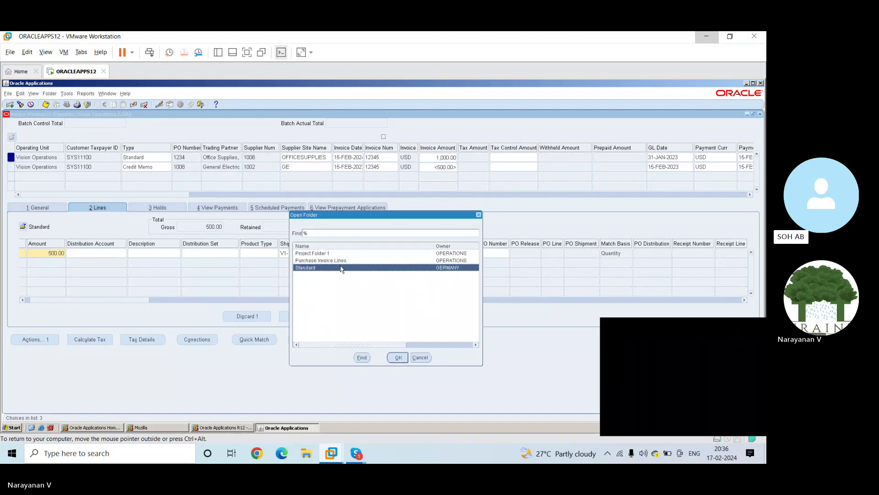
{"action": "left_click", "coordinate": [398, 358]}
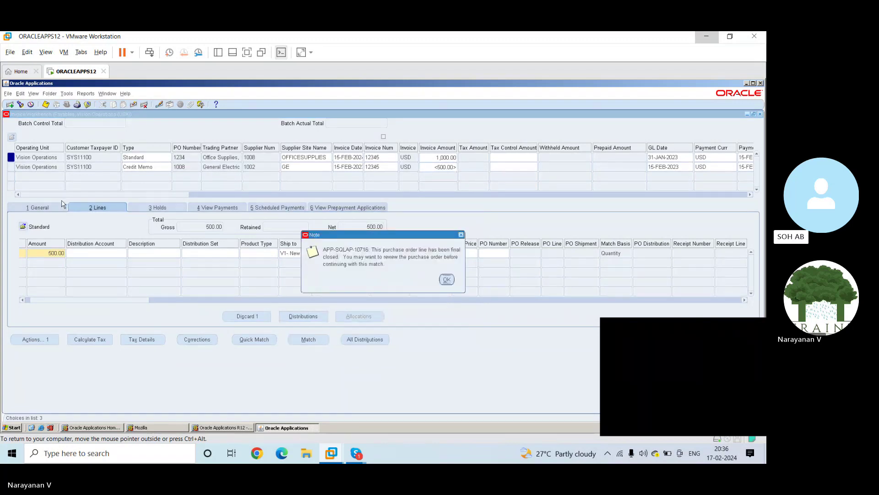
{"action": "left_click", "coordinate": [448, 280]}
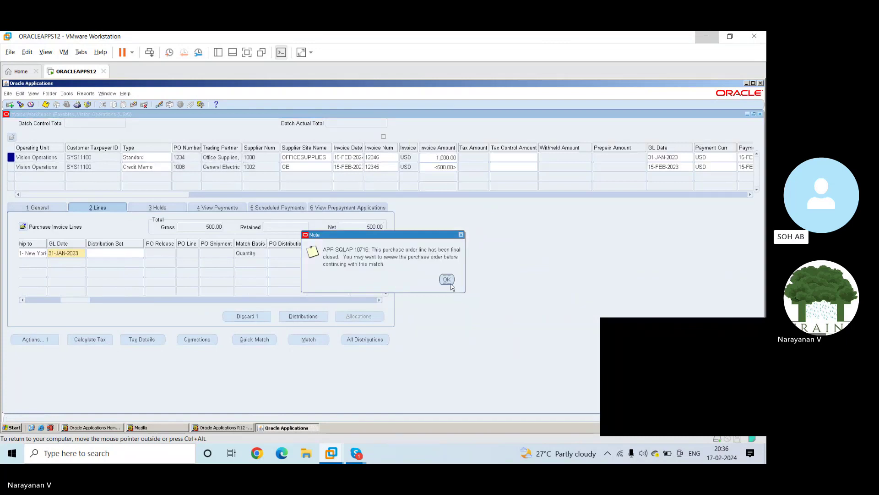
{"action": "left_click", "coordinate": [446, 280]}
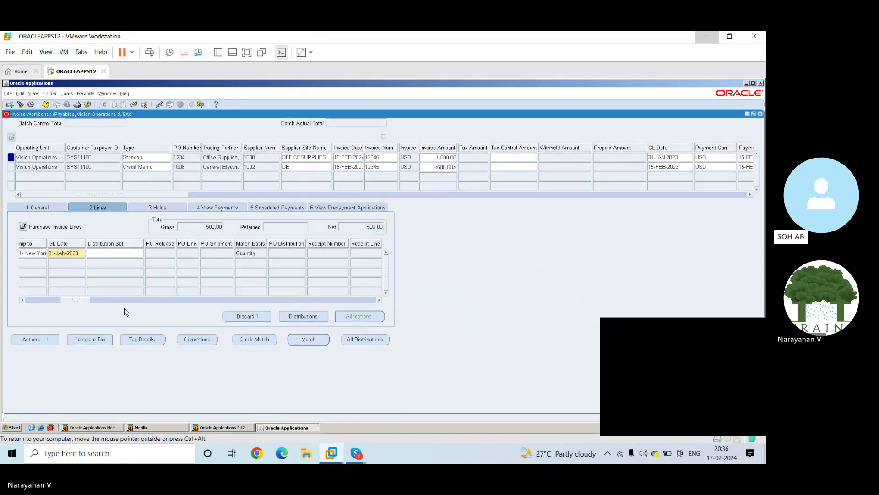
{"action": "left_click_drag", "start_coordinate": [82, 300], "coordinate": [3, 301]}
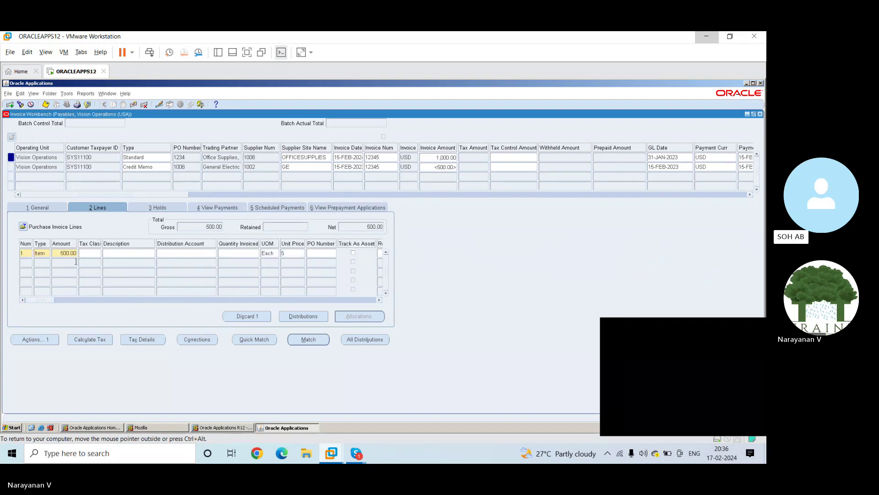
Try to view the standard invoice's general summary, acknowledging the purchase order note and returning to the first item line's amount
{"action": "left_click", "coordinate": [57, 209]}
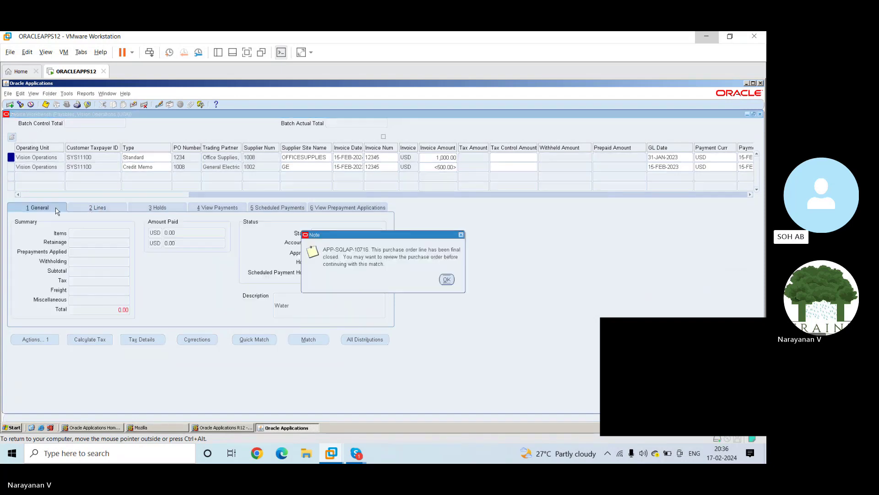
{"action": "left_click", "coordinate": [446, 280]}
{"action": "left_click", "coordinate": [447, 279]}
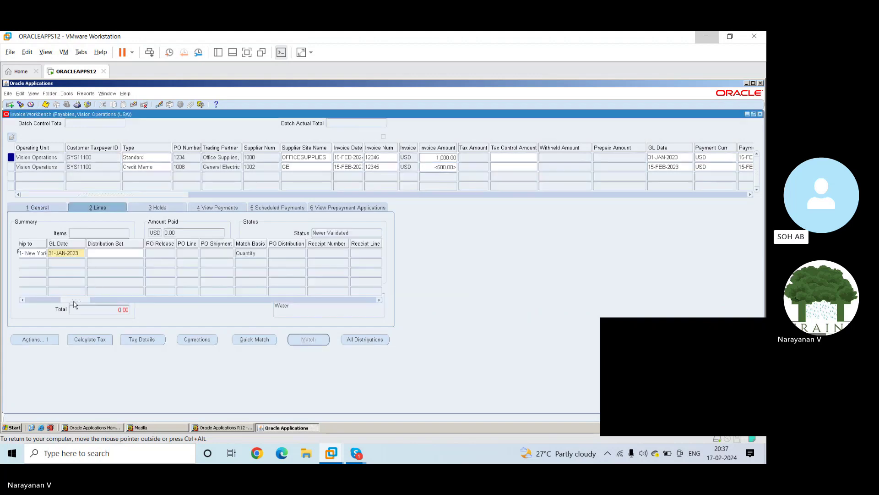
{"action": "left_click_drag", "start_coordinate": [74, 302], "coordinate": [40, 302]}
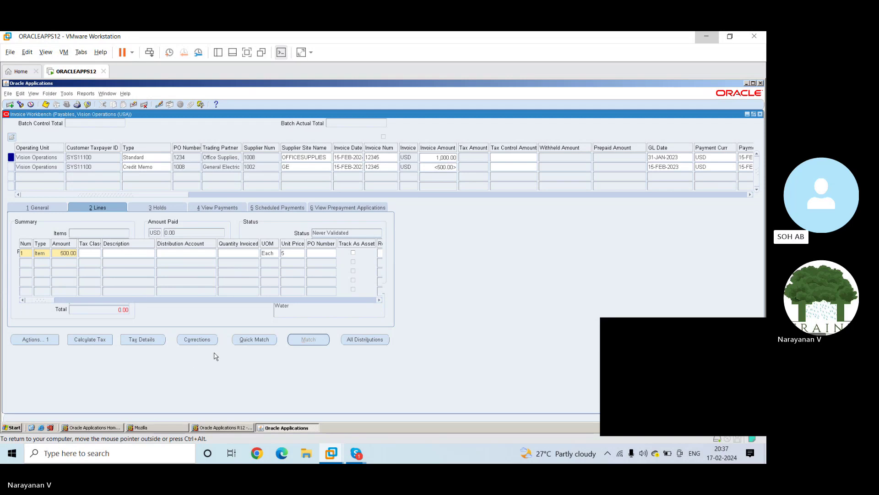
Try to start a quick match and open the invoice actions for the standard invoice, acknowledging the purchase order notes
{"action": "left_click", "coordinate": [248, 339]}
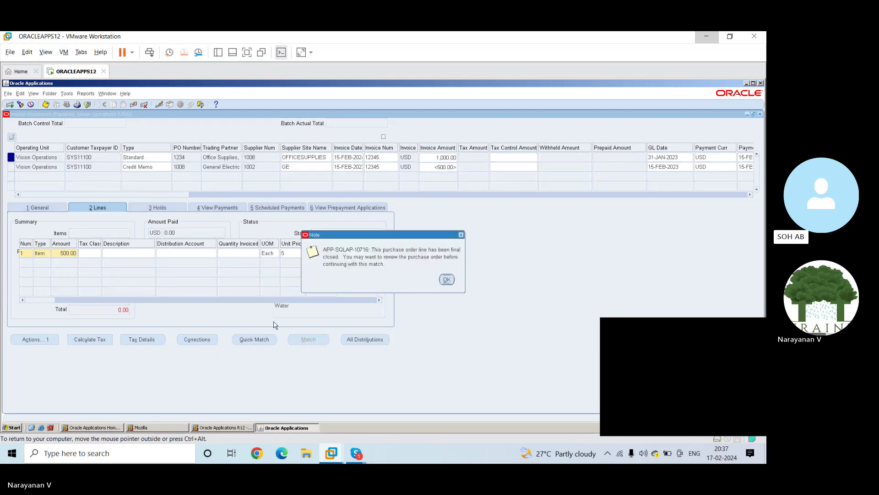
{"action": "left_click", "coordinate": [447, 280]}
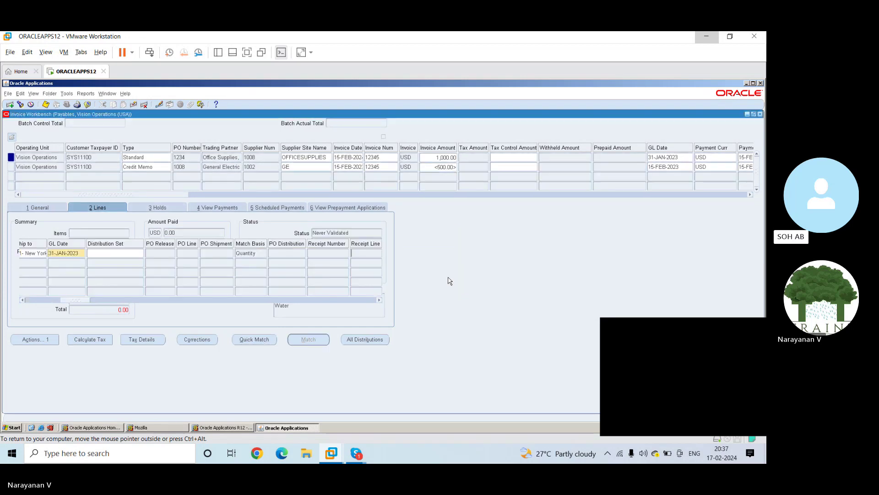
{"action": "left_click", "coordinate": [36, 341]}
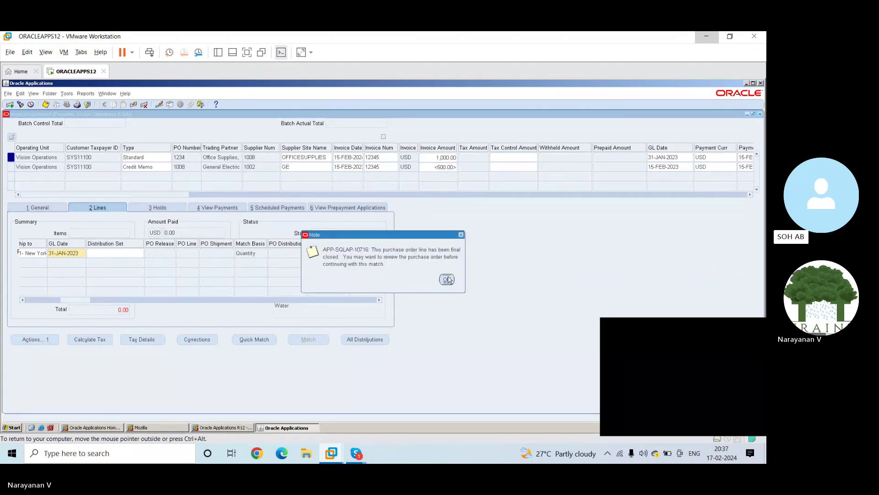
{"action": "left_click", "coordinate": [446, 280]}
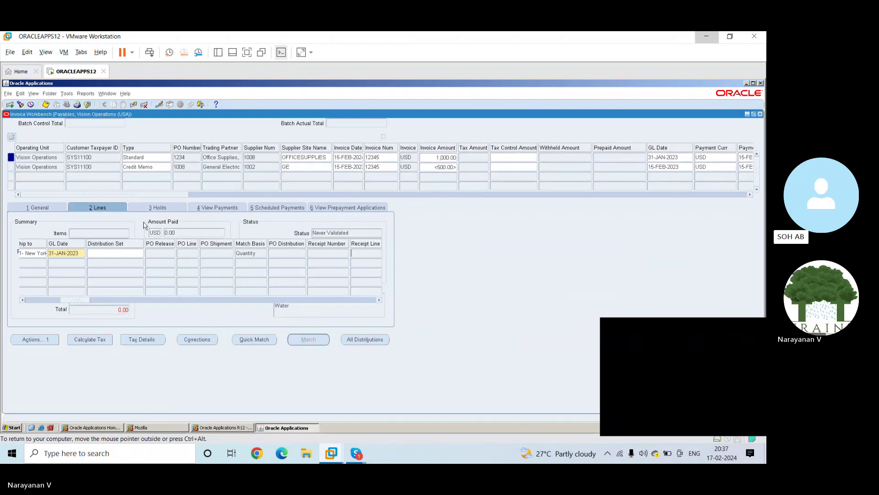
Try to view the standard invoice's holds, acknowledging the purchase order note and returning to the start of the item line
{"action": "left_click", "coordinate": [157, 209]}
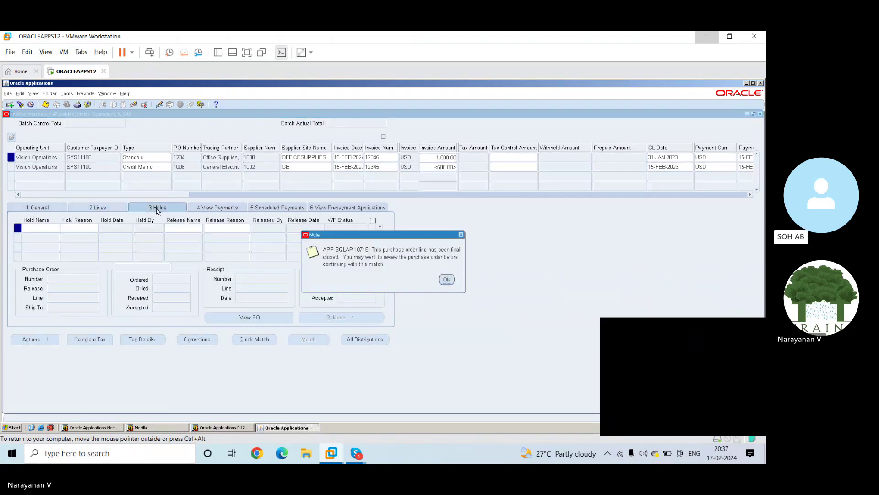
{"action": "left_click", "coordinate": [447, 280]}
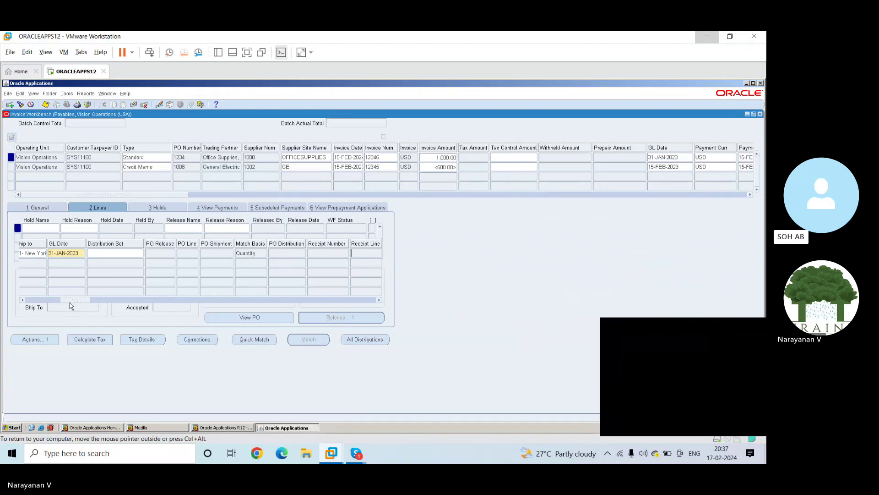
{"action": "left_click_drag", "start_coordinate": [73, 301], "coordinate": [32, 302]}
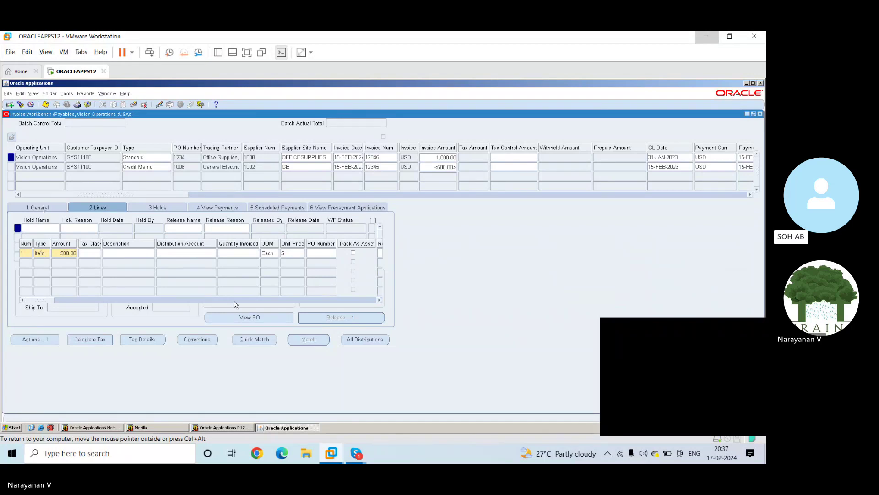
Try to leave the 500.00 item line of the Standard invoice for its general, distribution and holds details
{"action": "left_click", "coordinate": [242, 317]}
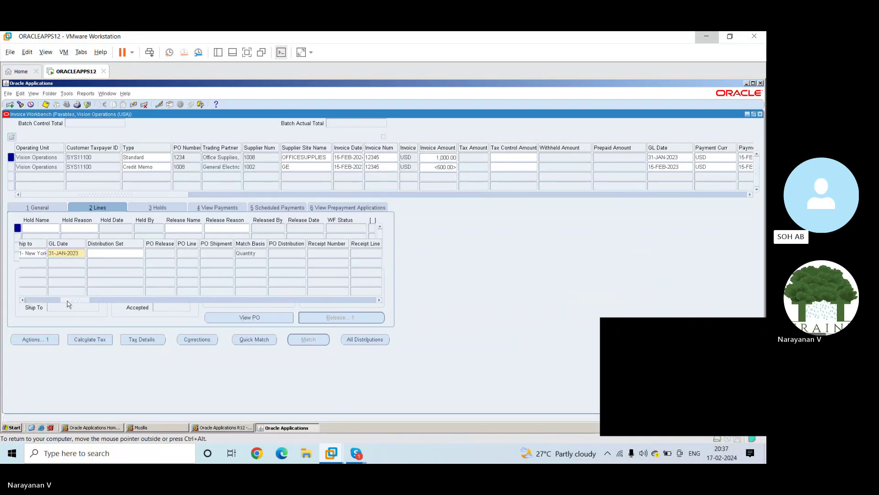
{"action": "left_click_drag", "start_coordinate": [68, 302], "coordinate": [19, 305]}
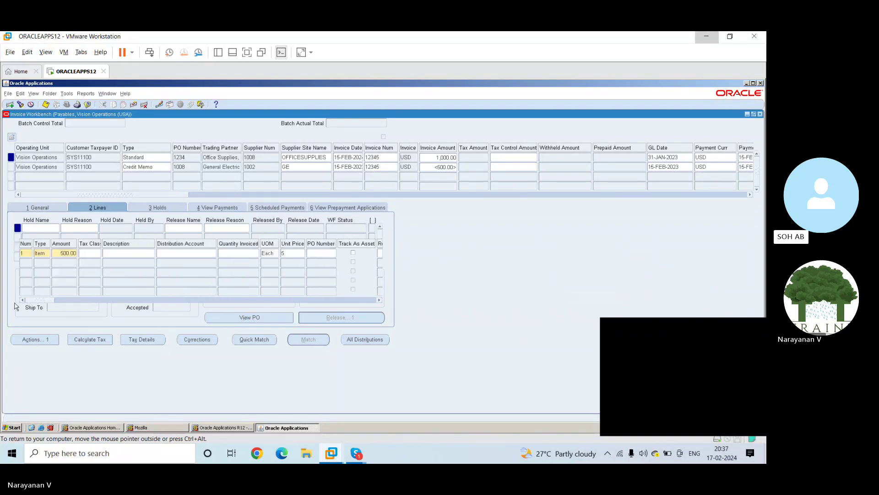
{"action": "left_click", "coordinate": [47, 207]}
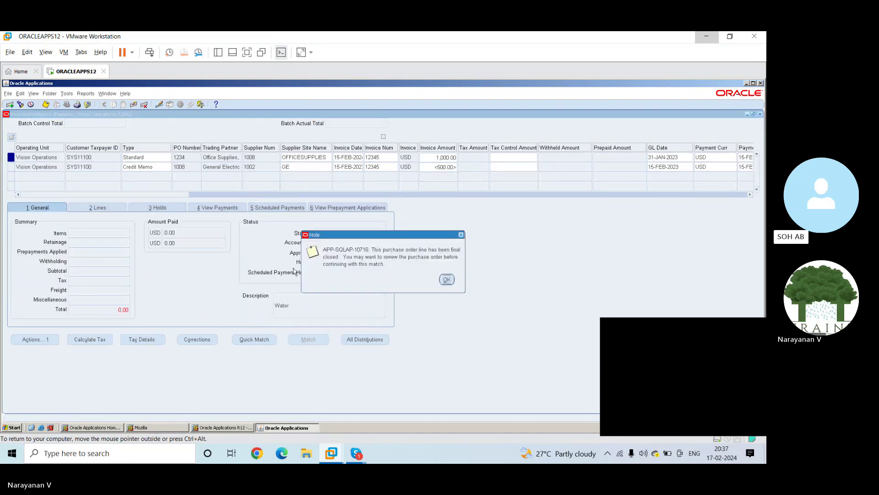
{"action": "left_click", "coordinate": [447, 280]}
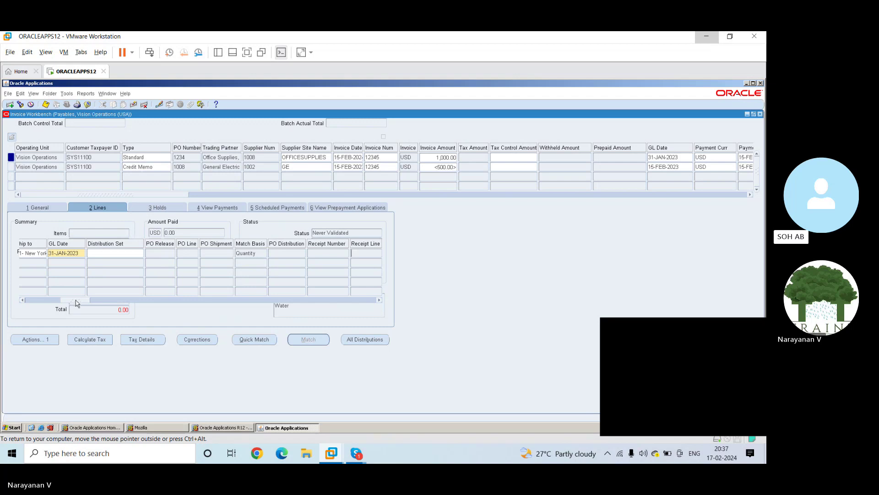
{"action": "left_click_drag", "start_coordinate": [75, 303], "coordinate": [34, 303]}
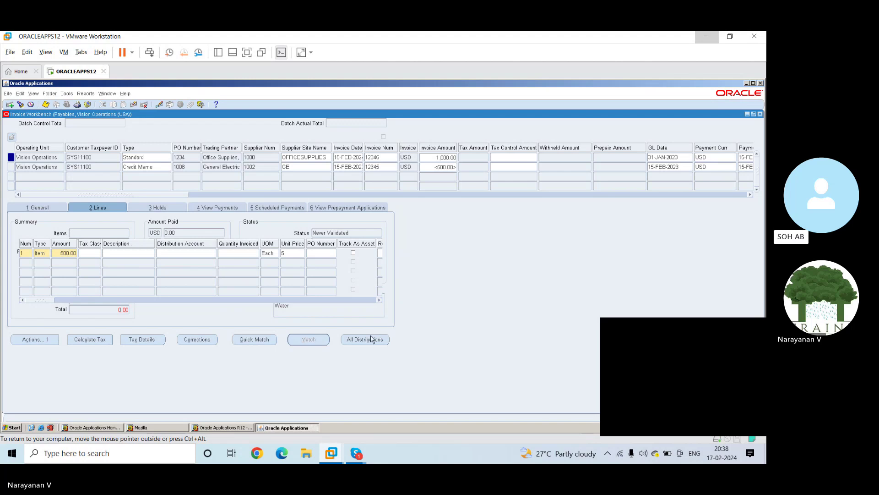
{"action": "left_click", "coordinate": [372, 339]}
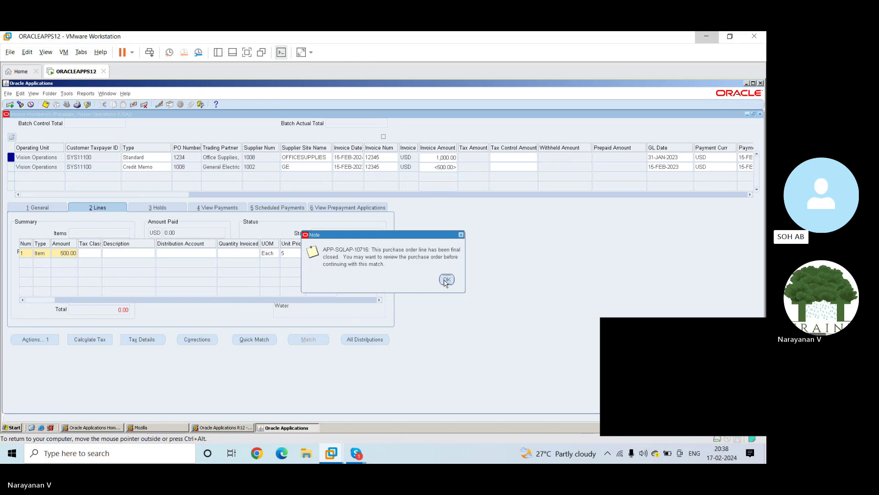
{"action": "left_click", "coordinate": [461, 234]}
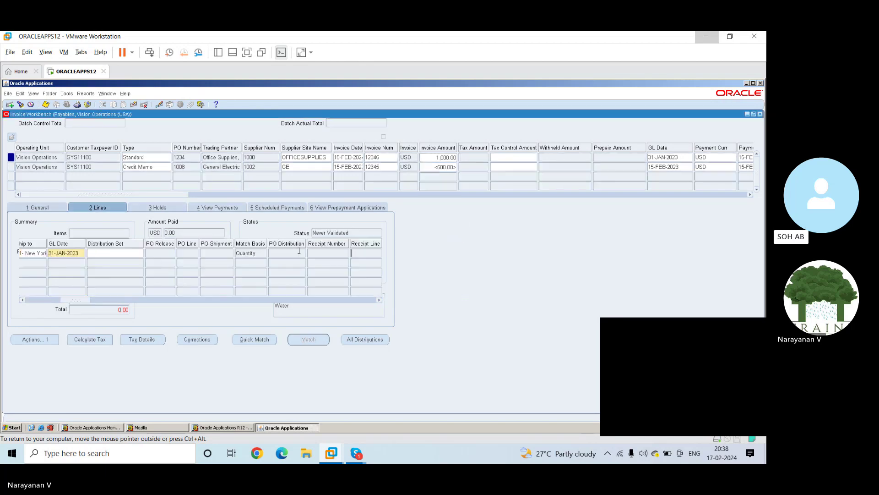
{"action": "left_click", "coordinate": [149, 206]}
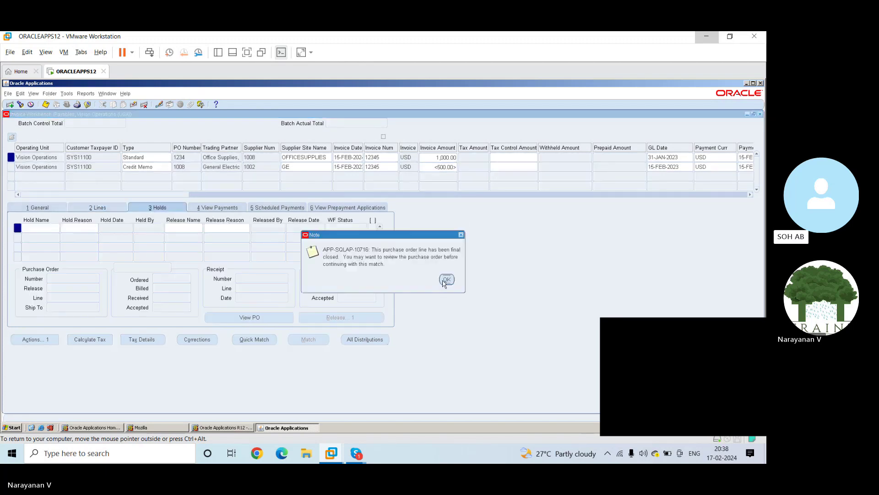
{"action": "left_click", "coordinate": [445, 279]}
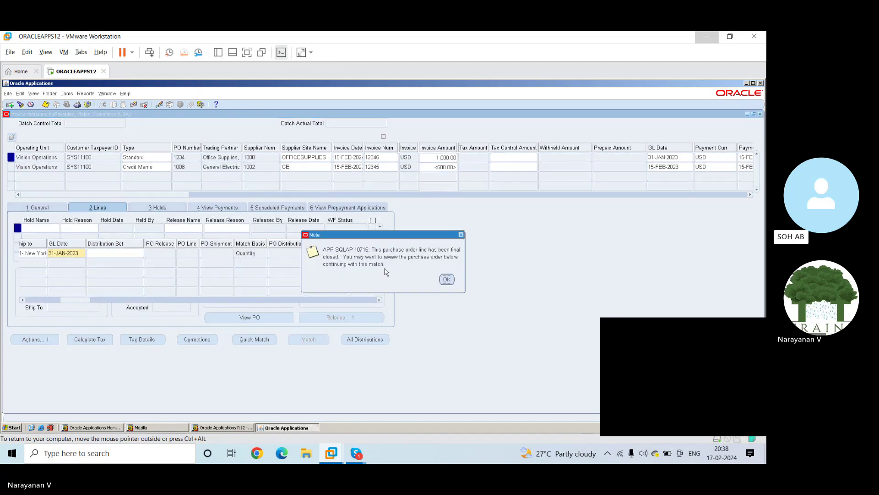
Close the current invoice form and reopen the Invoices entry form, maximized
{"action": "left_click", "coordinate": [447, 279]}
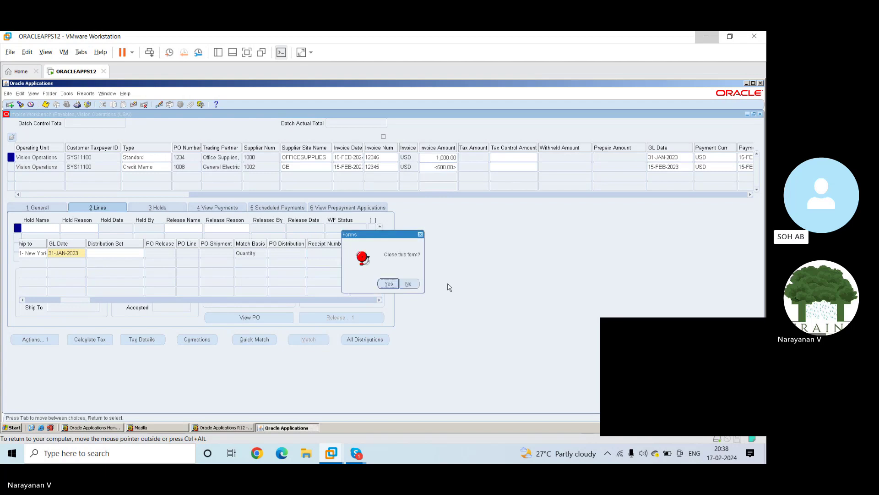
{"action": "left_click", "coordinate": [384, 289]}
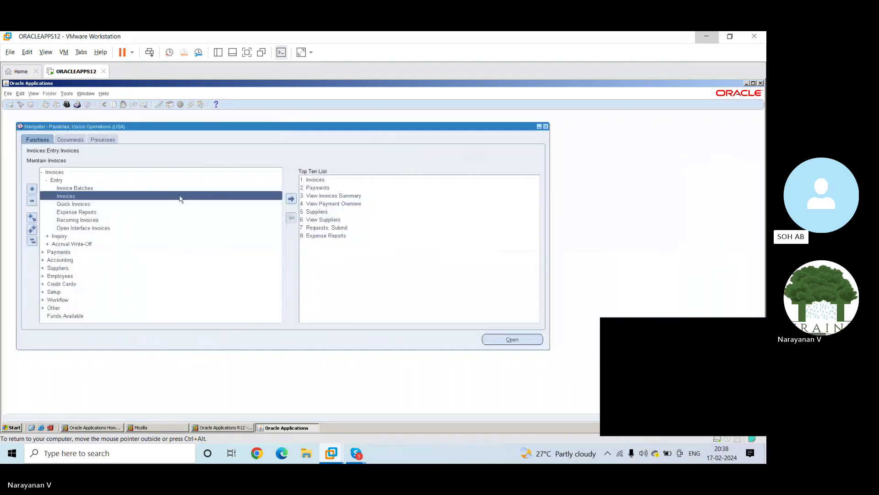
{"action": "double_click", "coordinate": [179, 195]}
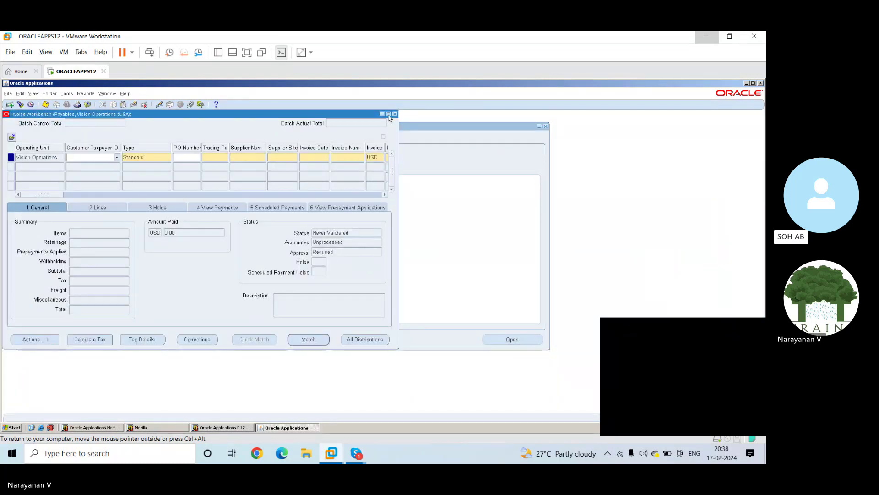
{"action": "left_click", "coordinate": [388, 114]}
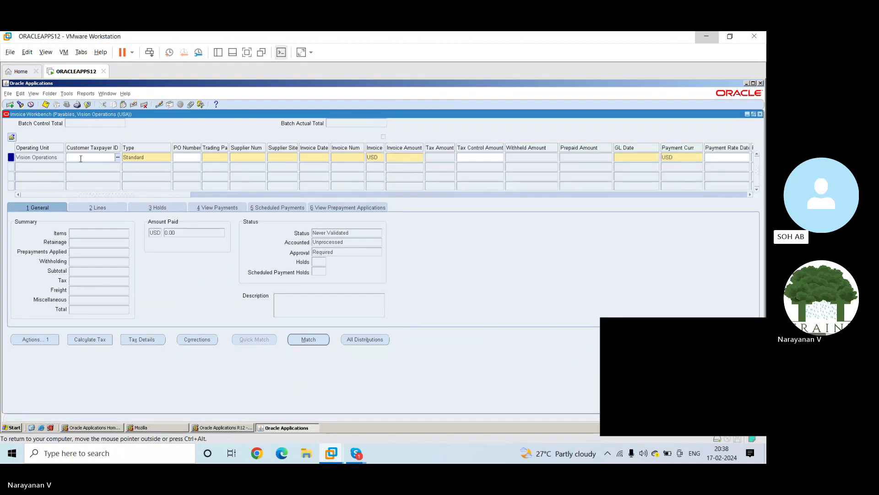
Query the existing invoices by invoice number 1234, and leave query mode
{"action": "left_click", "coordinate": [186, 158]}
{"action": "key", "text": "F11"}
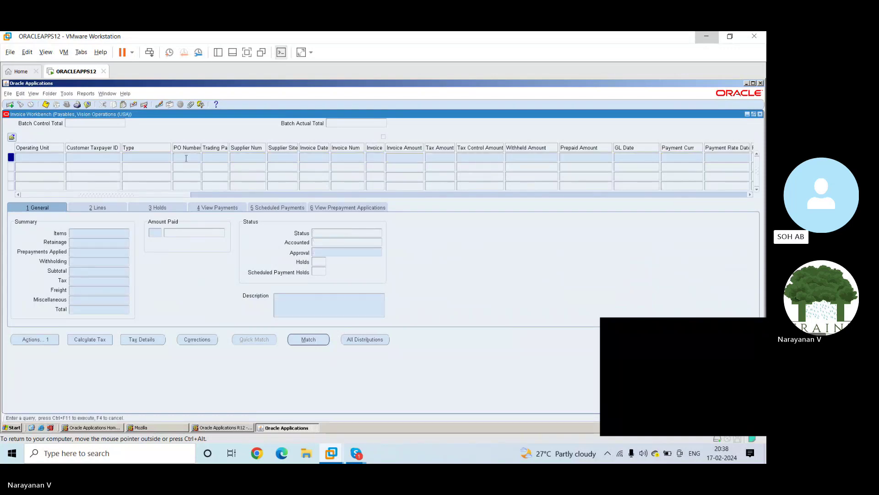
{"action": "left_click", "coordinate": [347, 158]}
{"action": "type", "text": "1234"}
{"action": "key", "text": "ctrl+F11"}
{"action": "double_click", "coordinate": [350, 158]}
{"action": "key", "text": "ctrl+F11"}
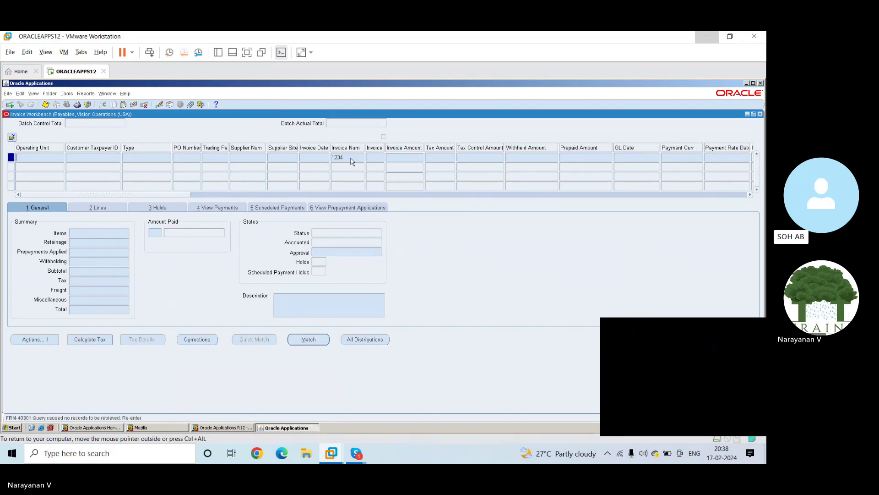
{"action": "double_click", "coordinate": [352, 158]}
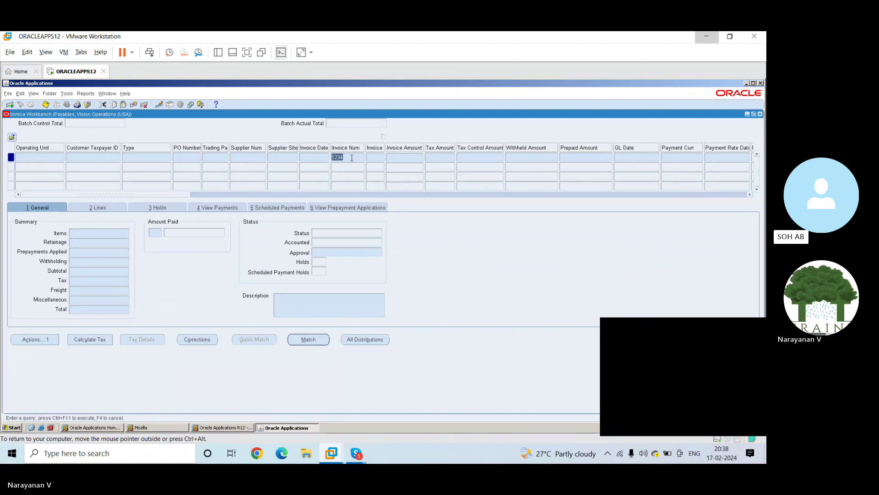
{"action": "key", "text": "BackSpace"}
{"action": "type", "text": "1234"}
{"action": "key", "text": "ctrl+F11"}
{"action": "double_click", "coordinate": [340, 158]}
{"action": "key", "text": "BackSpace"}
{"action": "key", "text": "F4"}
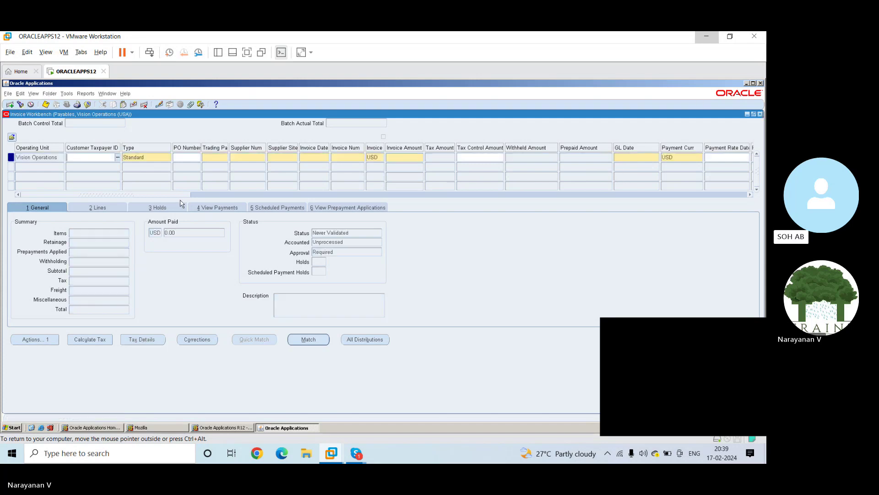
Start a Standard invoice using Vision Operations' registration as the customer taxpayer ID and supplier number 1
{"action": "left_click", "coordinate": [118, 157]}
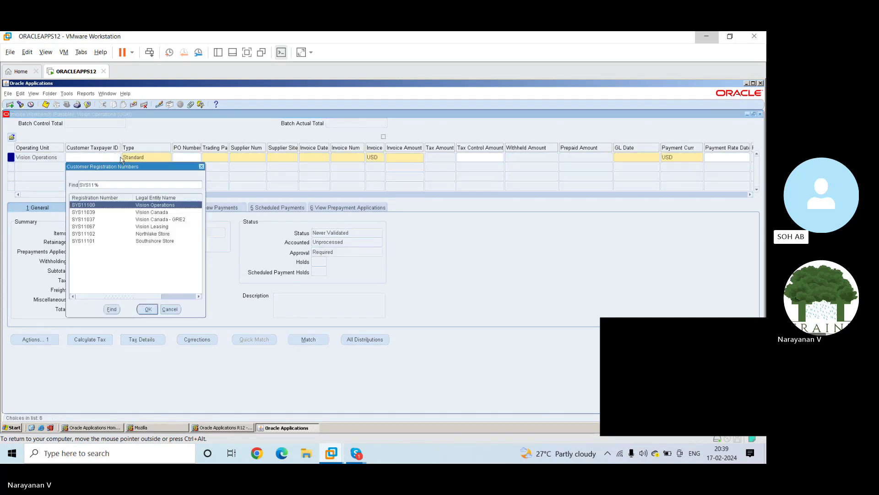
{"action": "left_click", "coordinate": [148, 309]}
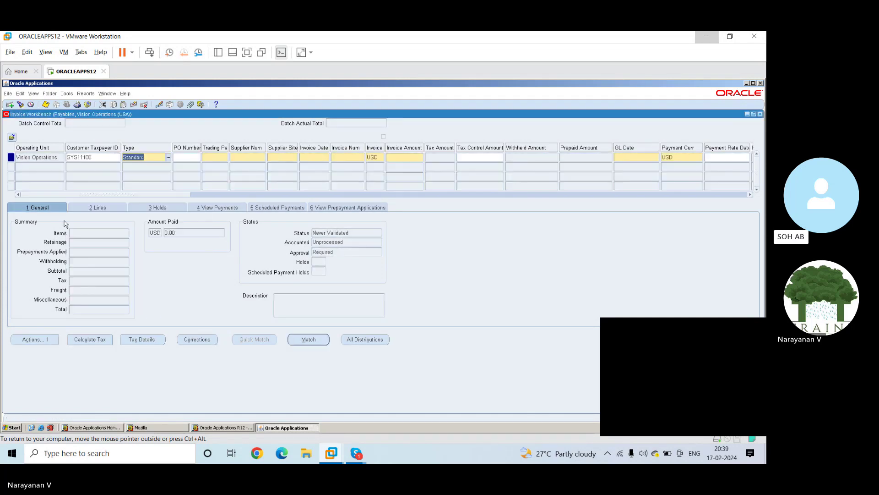
{"action": "left_click", "coordinate": [185, 158]}
{"action": "left_click", "coordinate": [206, 154]}
{"action": "type", "text": "1"}
{"action": "key", "text": "Tab"}
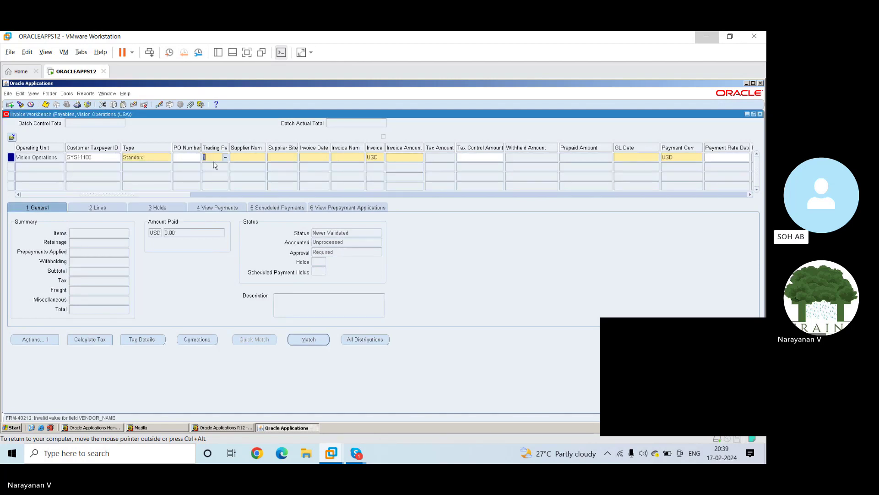
{"action": "key", "text": "BackSpace"}
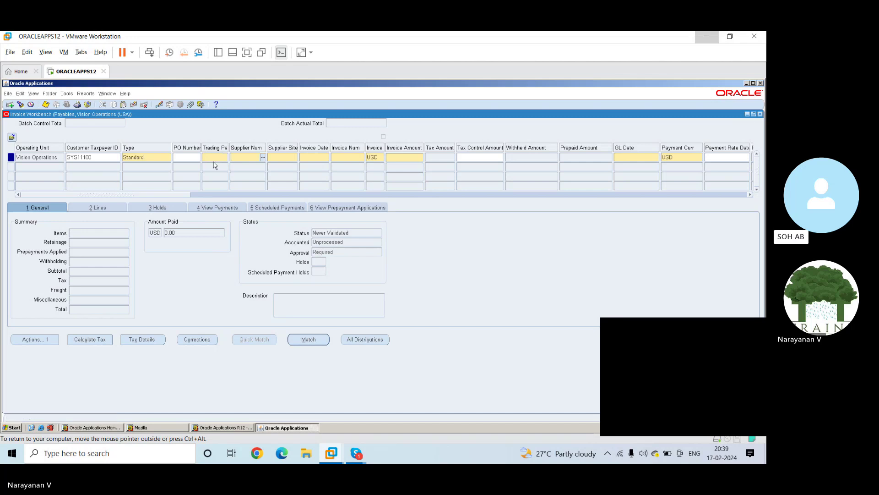
{"action": "left_click", "coordinate": [238, 160]}
{"action": "type", "text": "1"}
{"action": "key", "text": "Tab"}
Set the invoice date to 01-JAN-2023 and accept the caution about its age
{"action": "left_click", "coordinate": [314, 158]}
{"action": "type", "text": "1-JAN-2023"}
{"action": "key", "text": "Tab"}
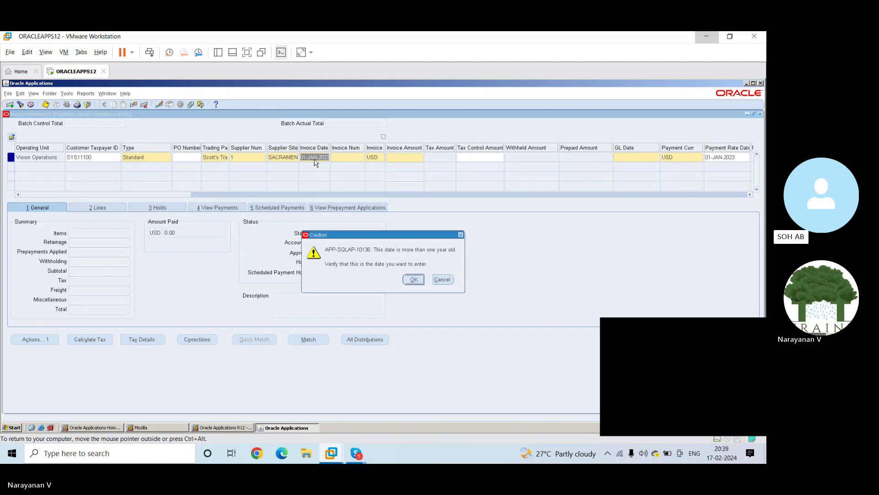
{"action": "left_click", "coordinate": [414, 279]}
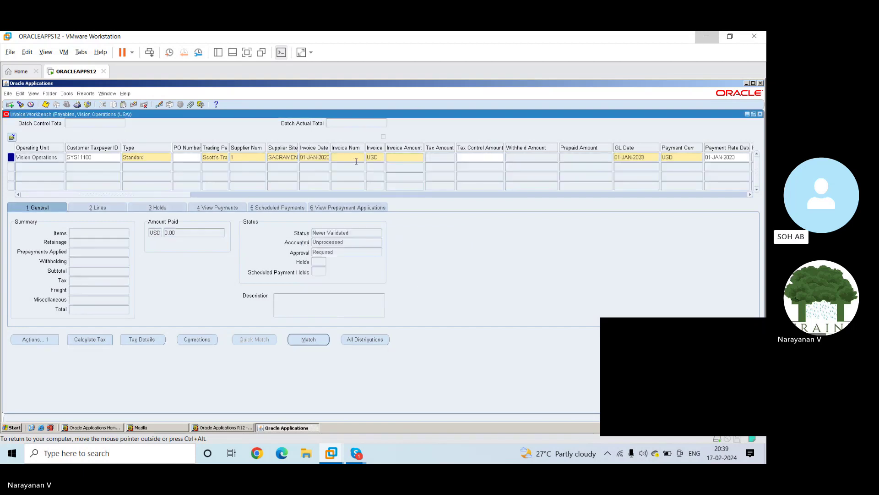
Enter invoice number 1234 with an invoice amount of 1,000 and save the invoice
{"action": "type", "text": "1234"}
{"action": "key", "text": "Tab"}
{"action": "key", "text": "Tab"}
{"action": "type", "text": "1,000"}
{"action": "key", "text": "Tab"}
{"action": "key", "text": "ctrl+s"}
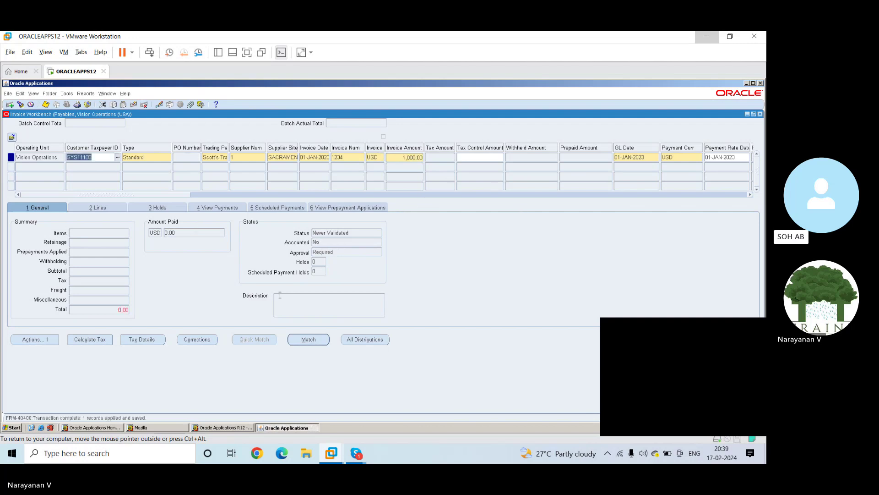
Enter an amount of 500 for the invoice's first Item line
{"action": "left_click", "coordinate": [87, 208]}
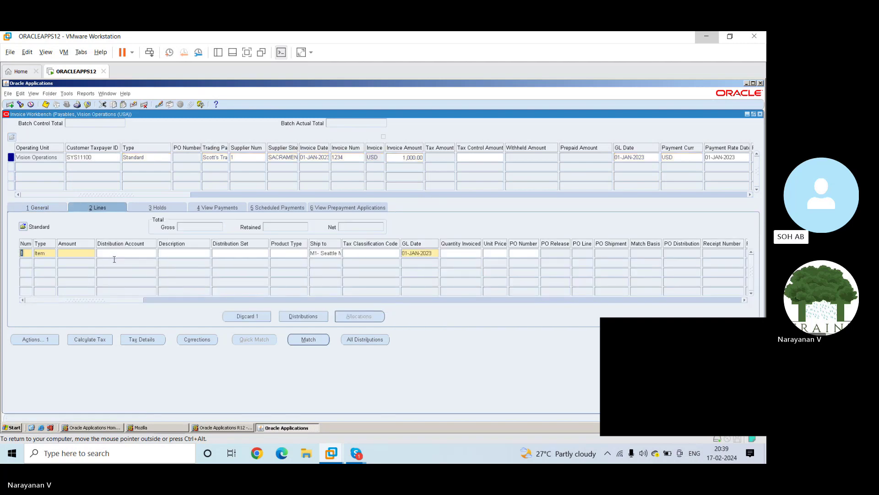
{"action": "left_click", "coordinate": [68, 252]}
{"action": "type", "text": "500"}
{"action": "key", "text": "Tab"}
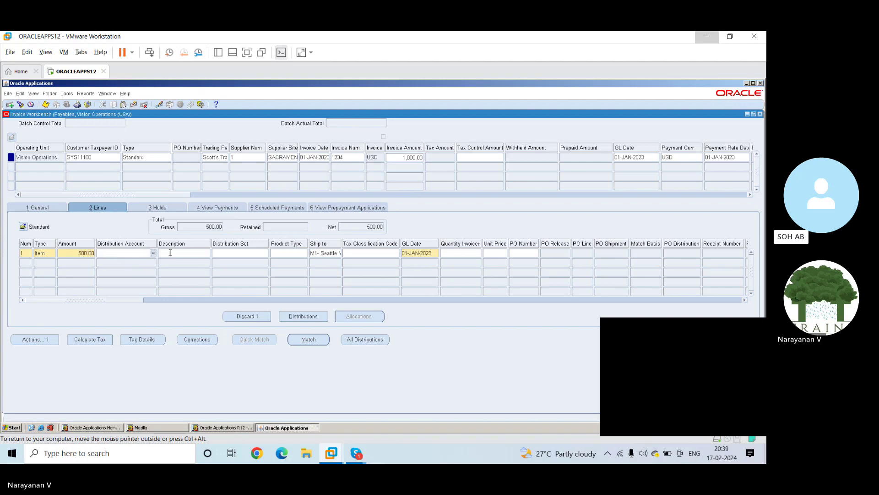
Assign line 1's distribution account through the Miscellaneous account alias and save the invoice
{"action": "left_click", "coordinate": [154, 253]}
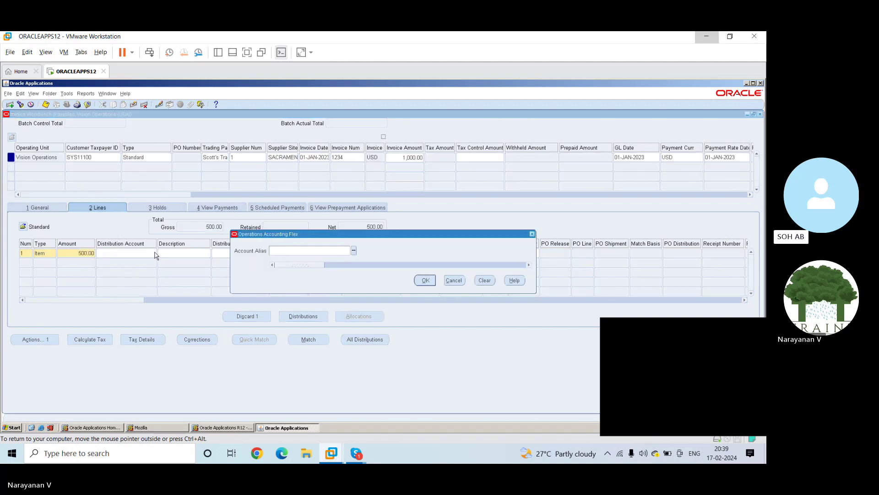
{"action": "type", "text": "misc"}
{"action": "key", "text": "Tab"}
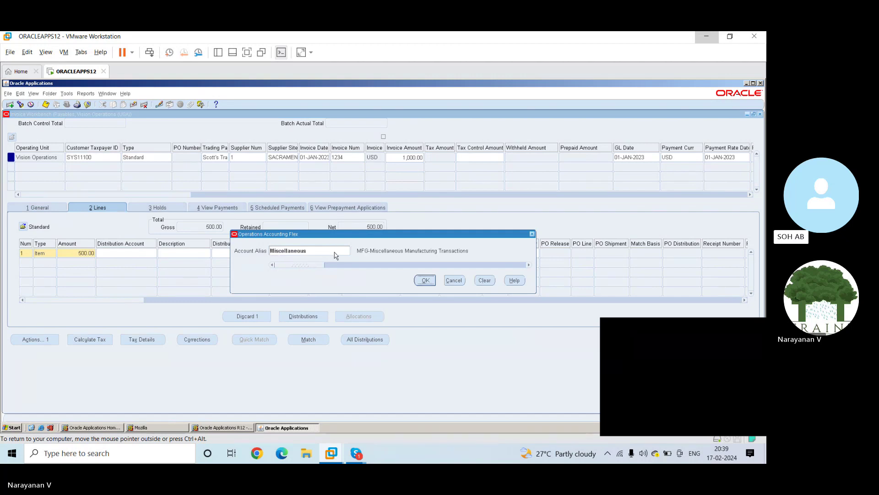
{"action": "left_click", "coordinate": [425, 280]}
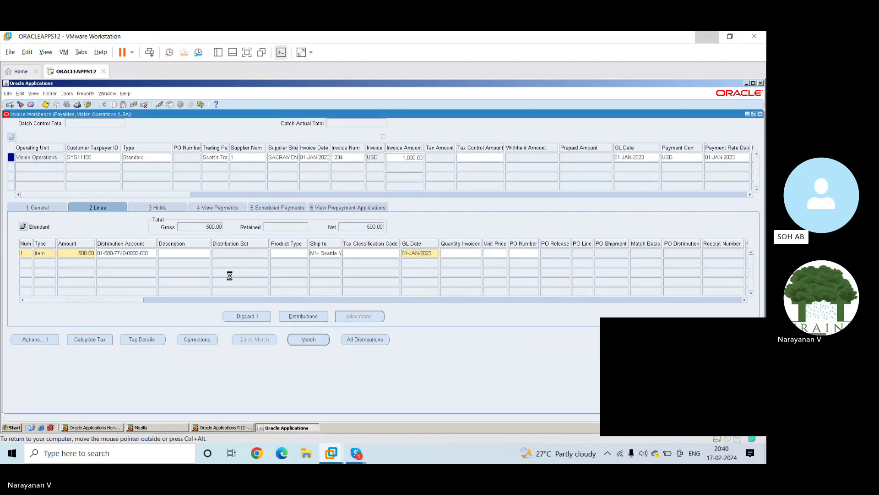
{"action": "key", "text": "ctrl+s"}
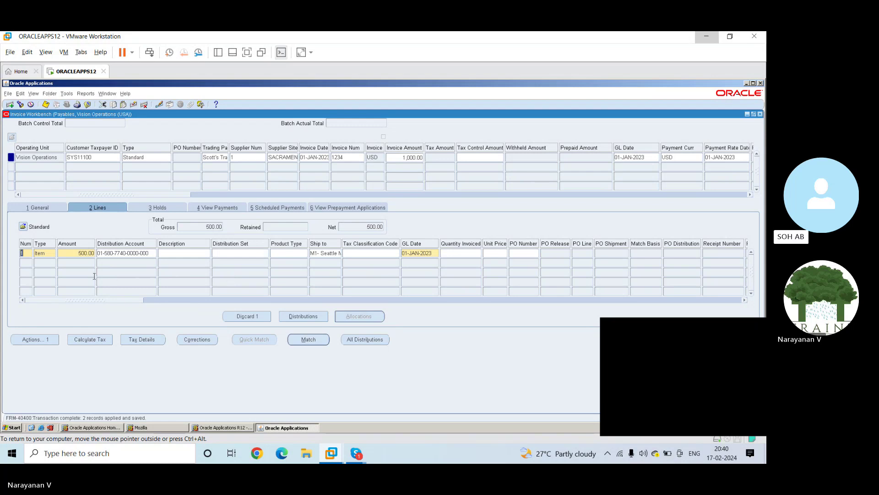
Add a second Item line to the invoice with an amount of 250
{"action": "key", "text": "Down"}
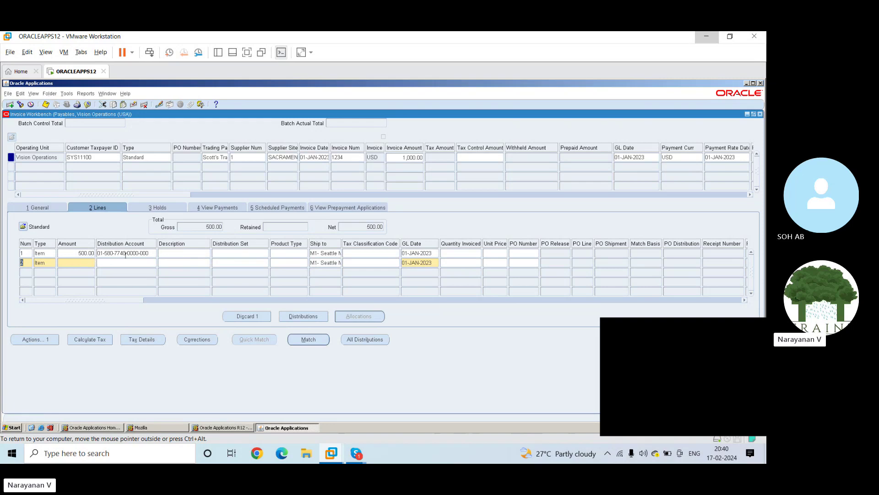
{"action": "left_click", "coordinate": [90, 264]}
{"action": "type", "text": "2"}
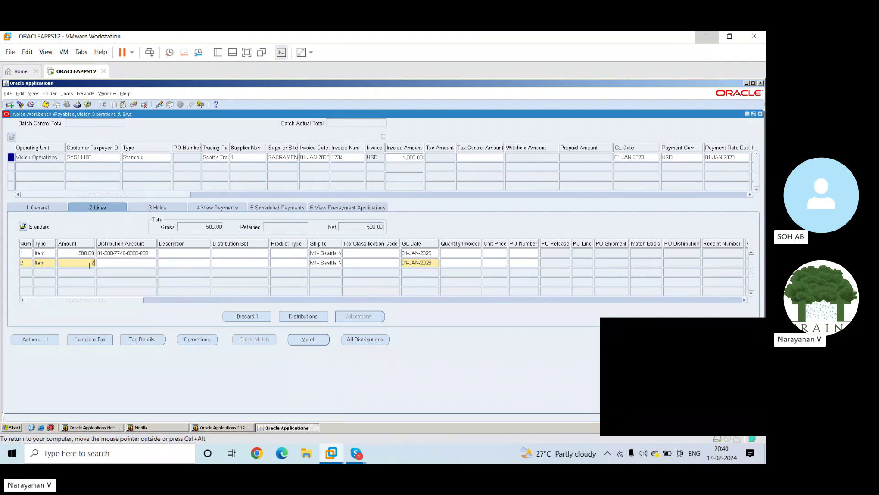
{"action": "type", "text": "50"}
{"action": "key", "text": "Tab"}
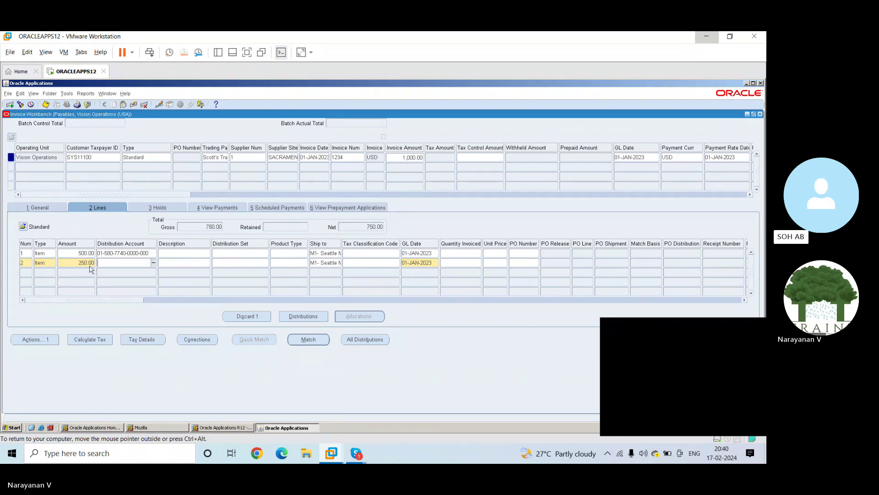
Assign line 2's distribution account through the Audit Fee account alias
{"action": "left_click", "coordinate": [154, 263]}
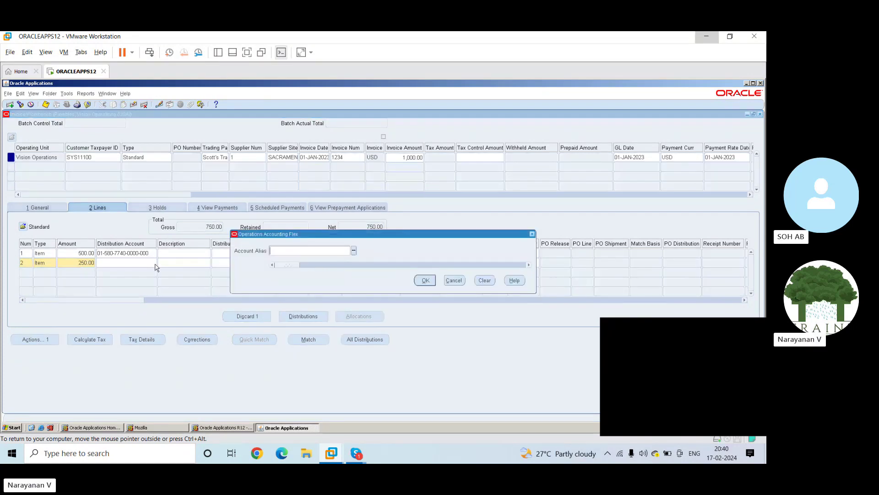
{"action": "left_click", "coordinate": [354, 250]}
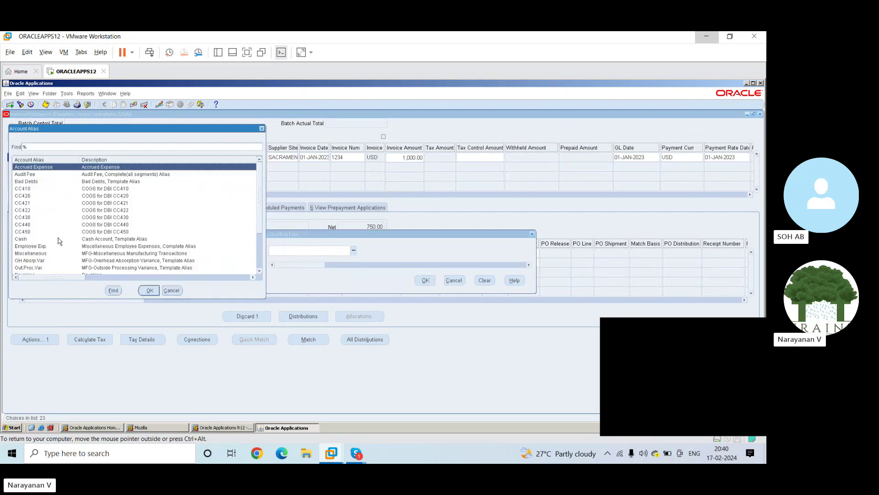
{"action": "left_click", "coordinate": [60, 239]}
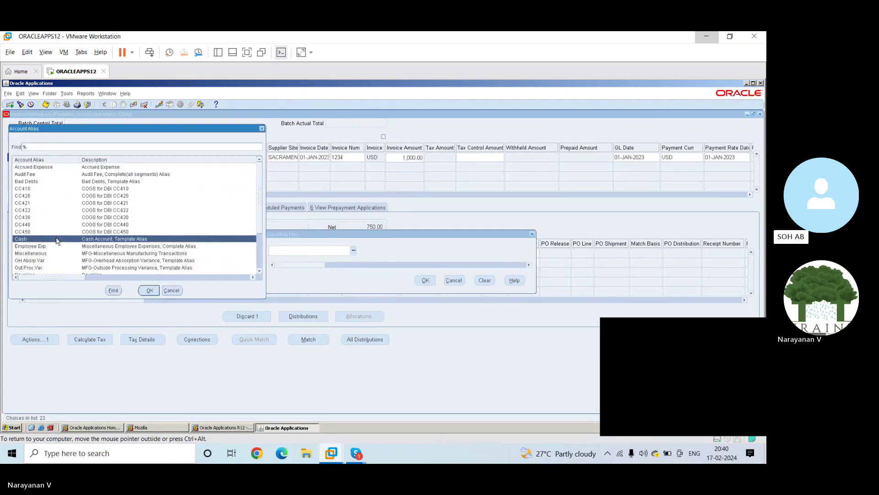
{"action": "left_click", "coordinate": [89, 175]}
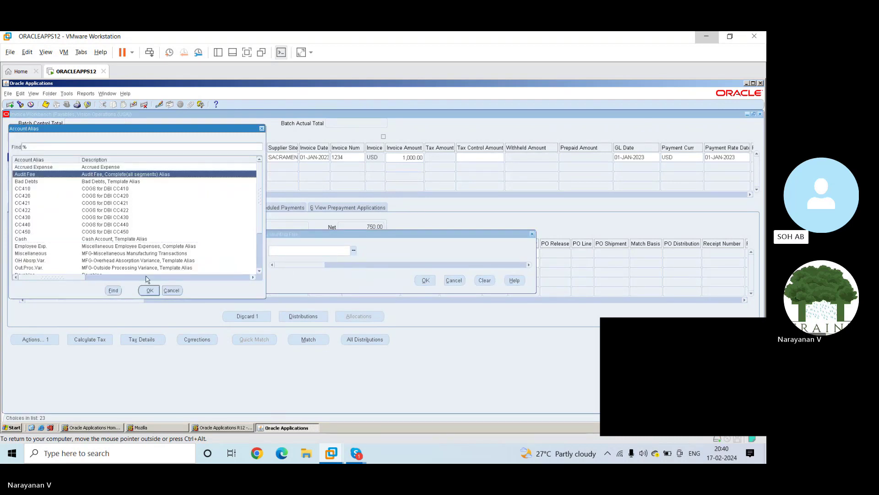
{"action": "left_click", "coordinate": [149, 290]}
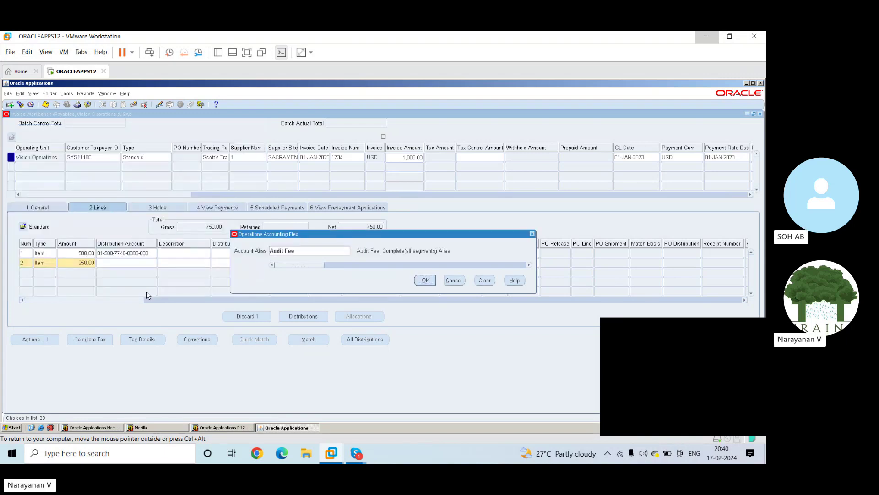
{"action": "left_click", "coordinate": [425, 280]}
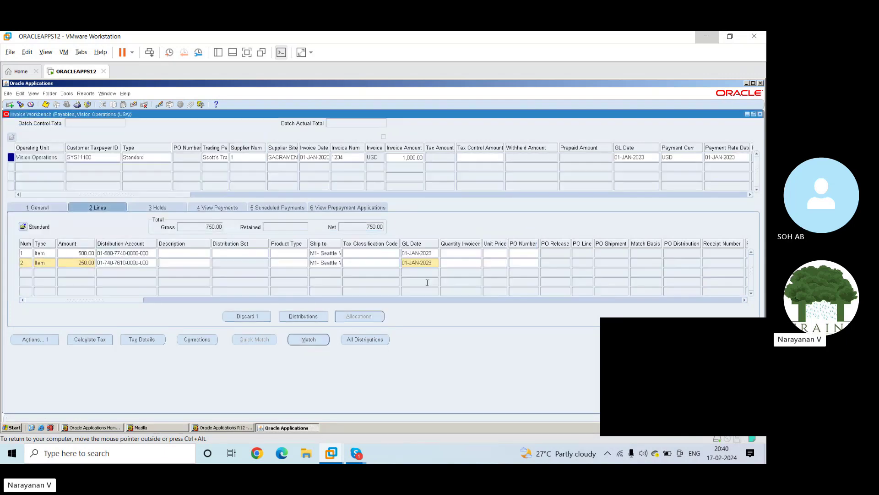
Add a third Item line to the invoice with an amount of 250
{"action": "left_click", "coordinate": [167, 285]}
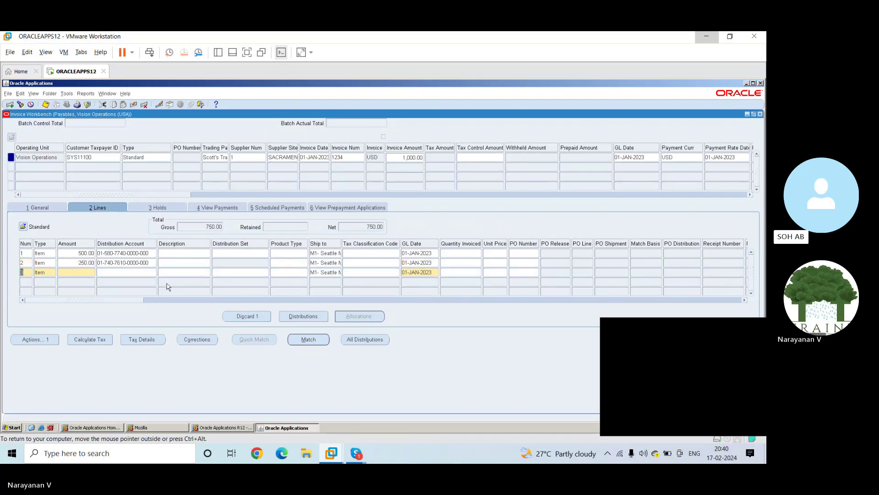
{"action": "left_click", "coordinate": [78, 274]}
{"action": "type", "text": "250"}
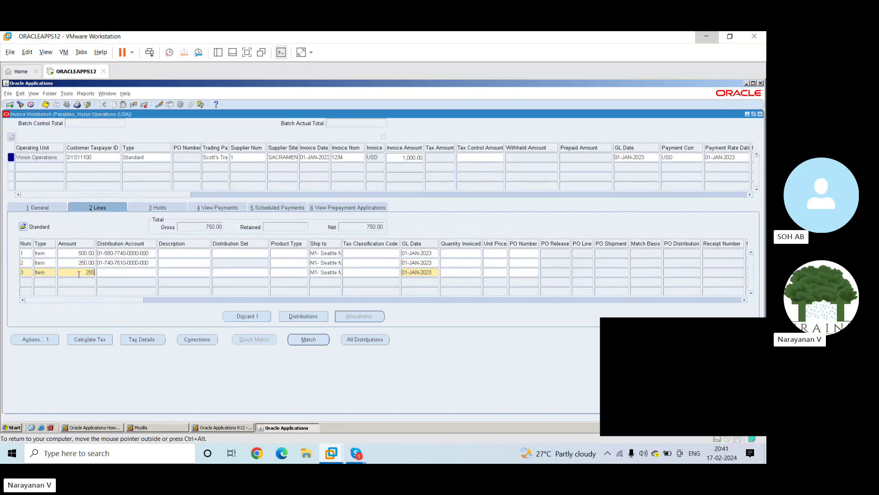
{"action": "key", "text": "Tab"}
Assign line 3's distribution account through the Miscellaneous account alias and save the invoice lines
{"action": "left_click", "coordinate": [154, 273]}
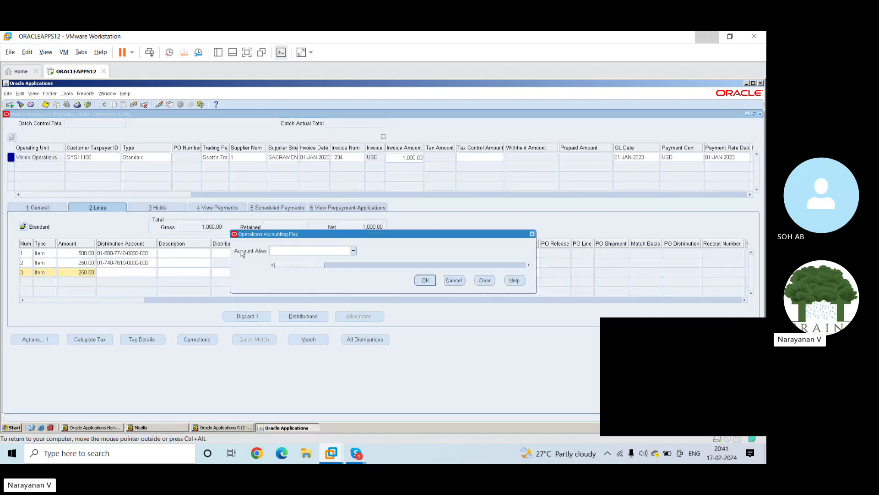
{"action": "type", "text": "misc"}
{"action": "key", "text": "Tab"}
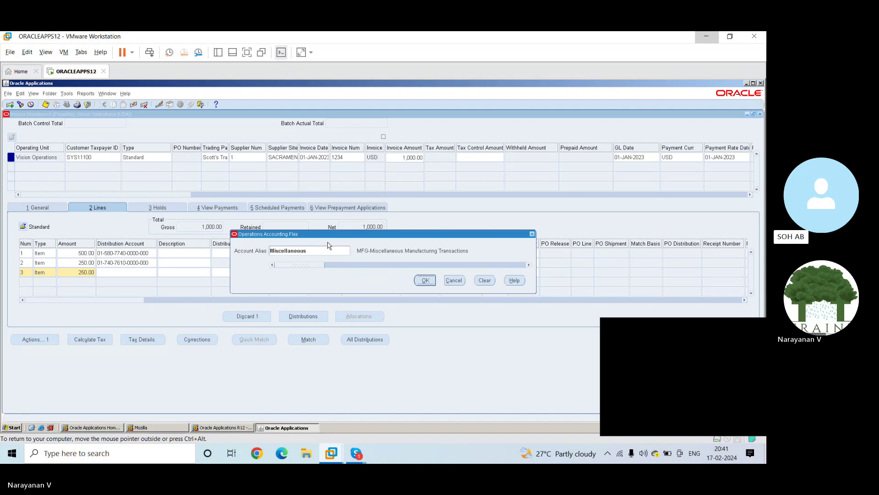
{"action": "left_click", "coordinate": [426, 281]}
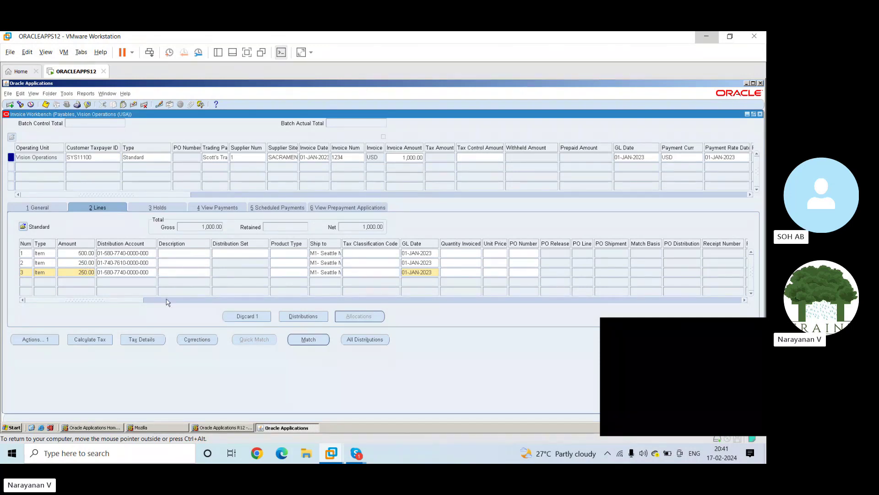
{"action": "mouse_move", "coordinate": [138, 300]}
{"action": "left_mouse_down"}
{"action": "mouse_move", "coordinate": [556, 298]}
{"action": "mouse_move", "coordinate": [138, 300]}
{"action": "left_mouse_up"}
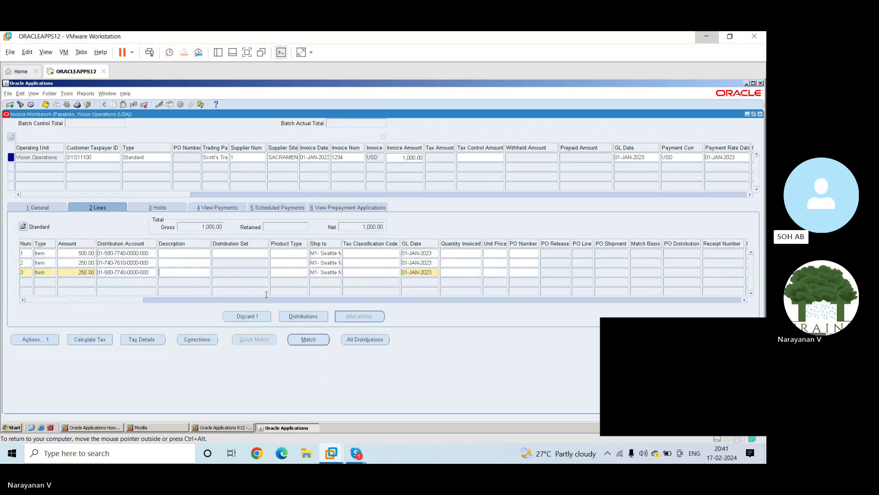
{"action": "key", "text": "ctrl+s"}
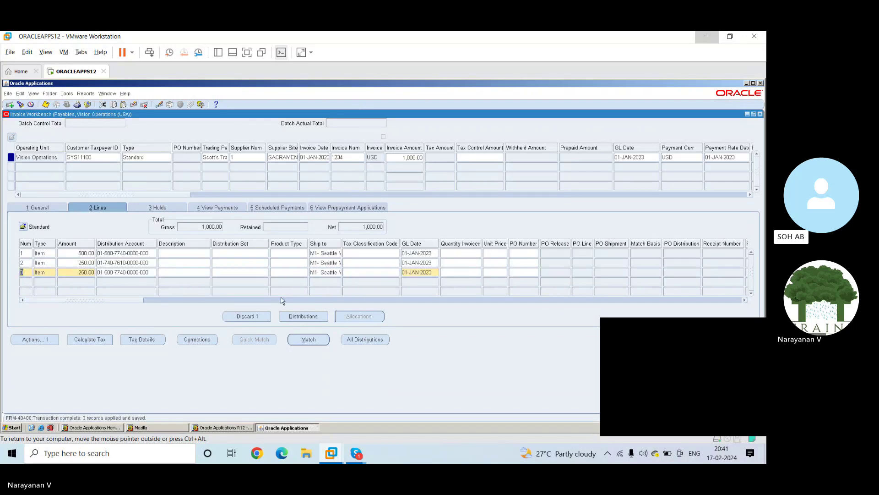
Review the distributions of line 3, close them, and calculate the tax for invoice 1234
{"action": "left_click", "coordinate": [301, 315]}
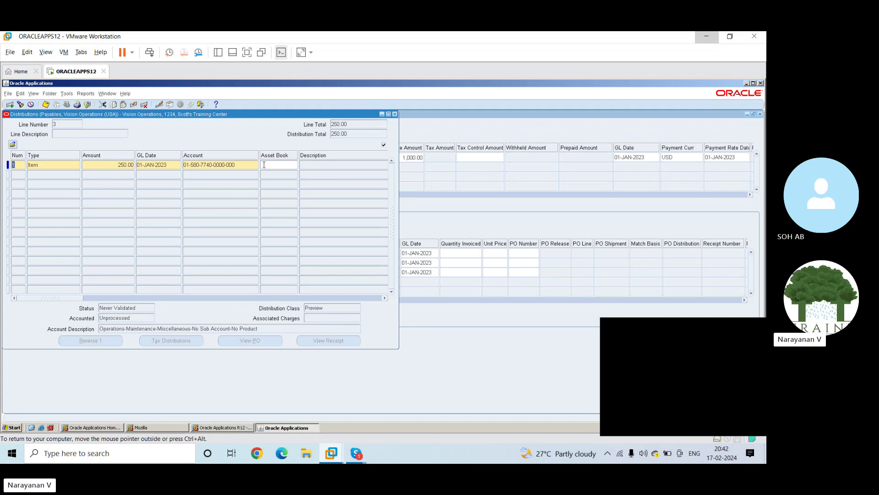
{"action": "left_click", "coordinate": [395, 115]}
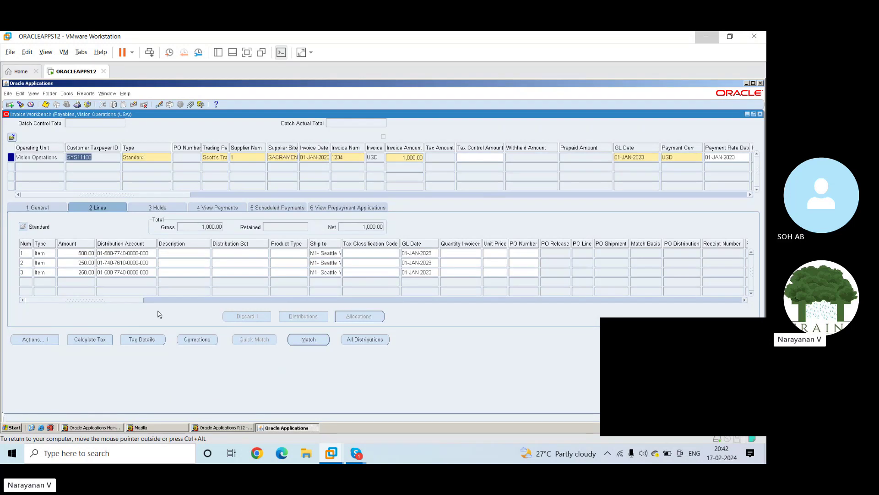
{"action": "left_click", "coordinate": [89, 341]}
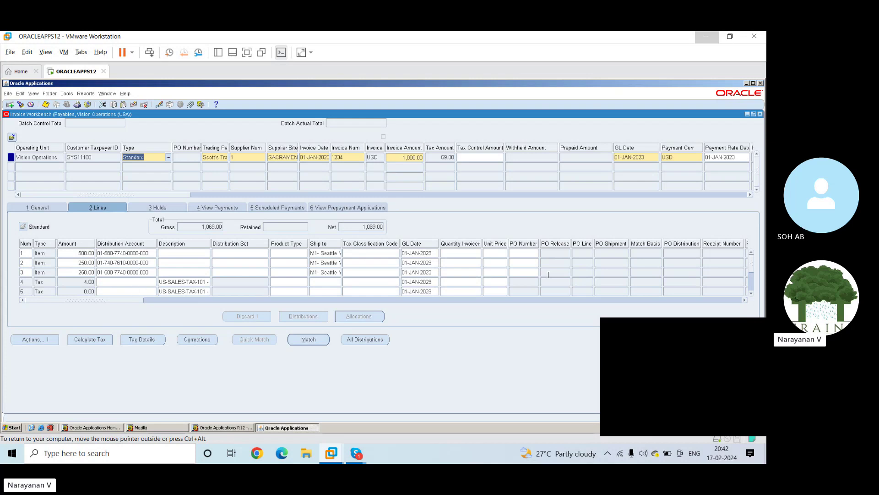
{"action": "scroll", "coordinate": [751, 280], "scroll_direction": "up", "scroll_amount": 2}
{"action": "left_click", "coordinate": [752, 280]}
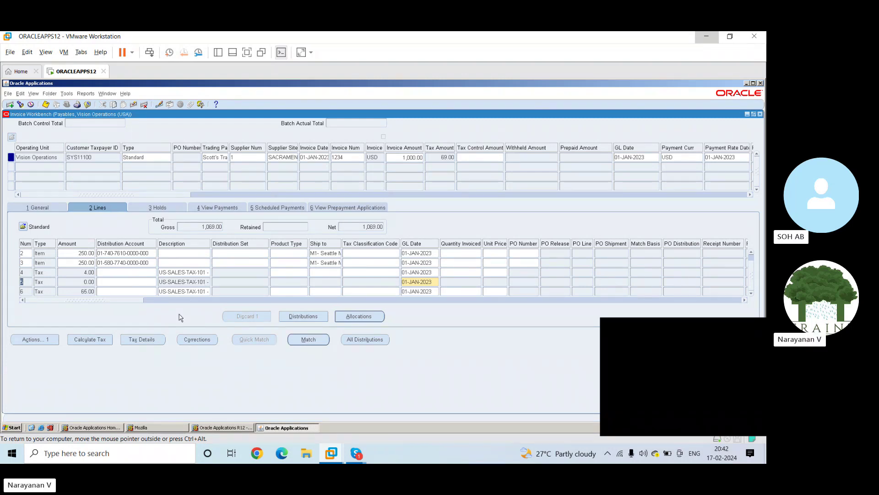
Run the Validate and Validate Related Invoices actions on invoice 1234
{"action": "left_click", "coordinate": [39, 342]}
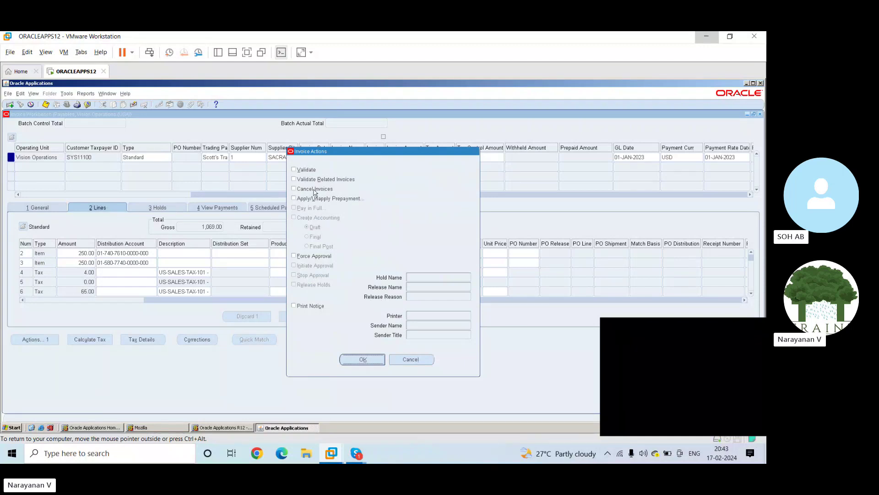
{"action": "left_click", "coordinate": [294, 170]}
{"action": "left_click", "coordinate": [294, 179]}
{"action": "left_click", "coordinate": [351, 360]}
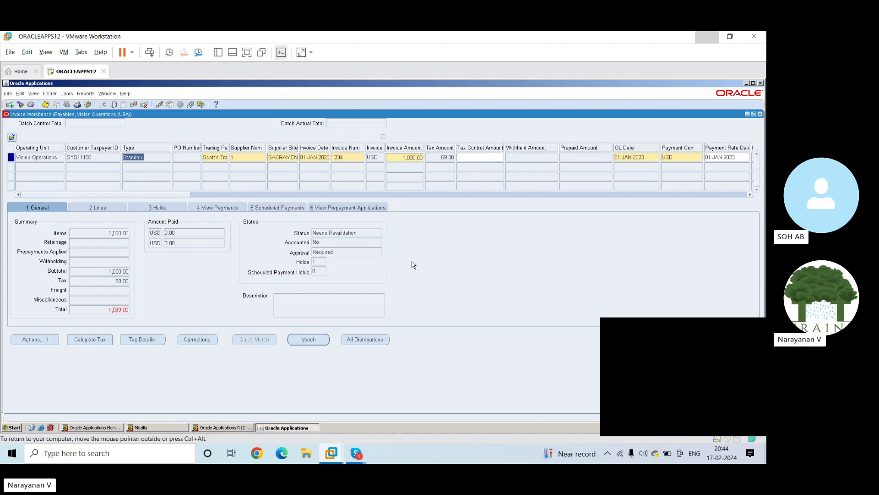
Review invoice 1234's holds, payments, scheduled payments, prepayment applications and general status
{"action": "left_click", "coordinate": [100, 206]}
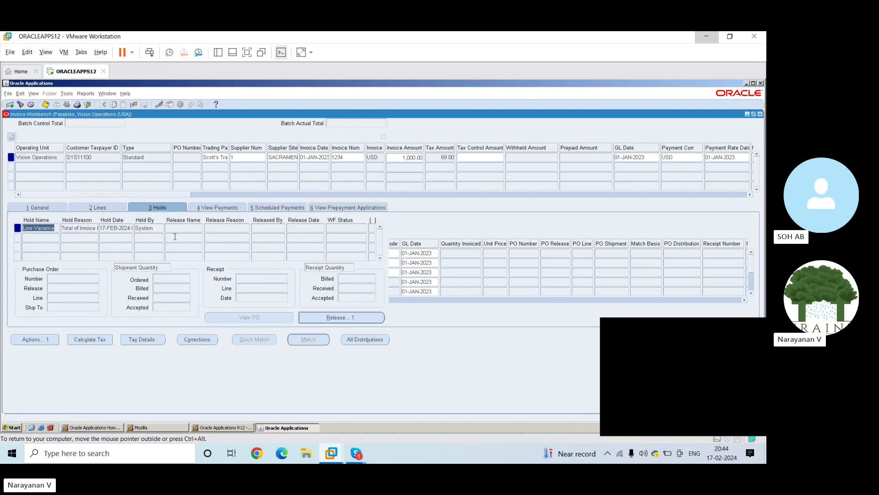
{"action": "left_click", "coordinate": [210, 213]}
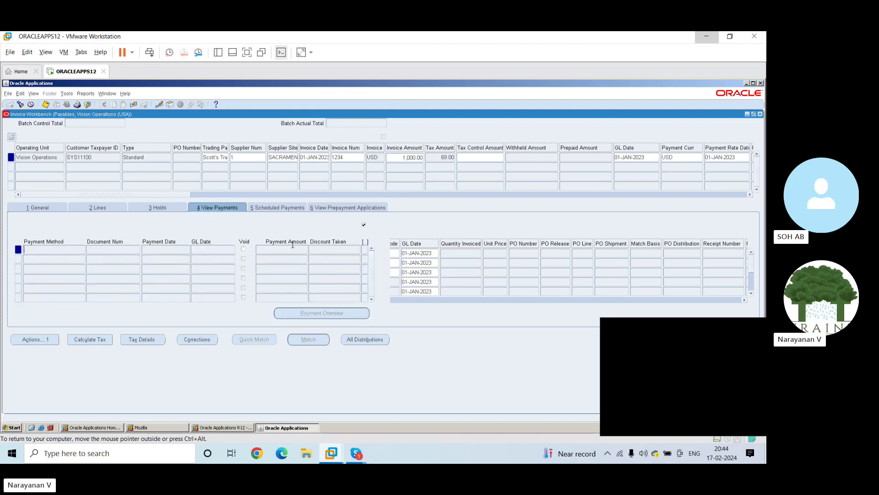
{"action": "left_click", "coordinate": [277, 209]}
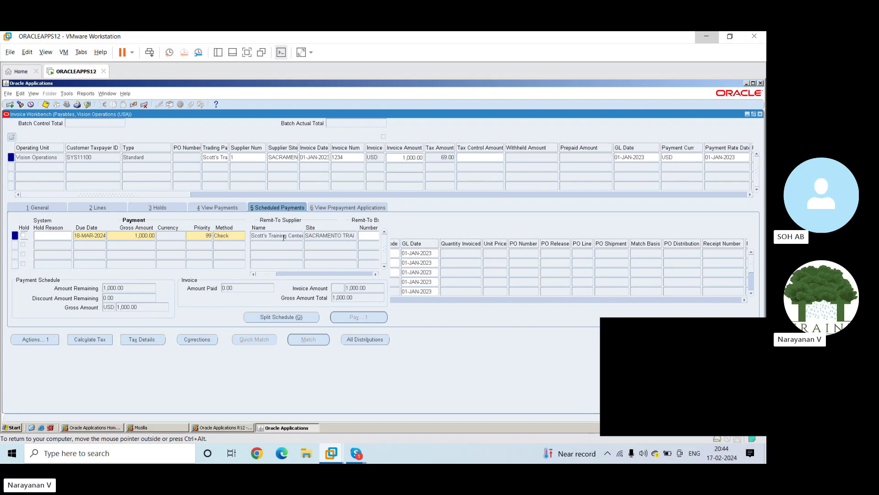
{"action": "left_click", "coordinate": [337, 210]}
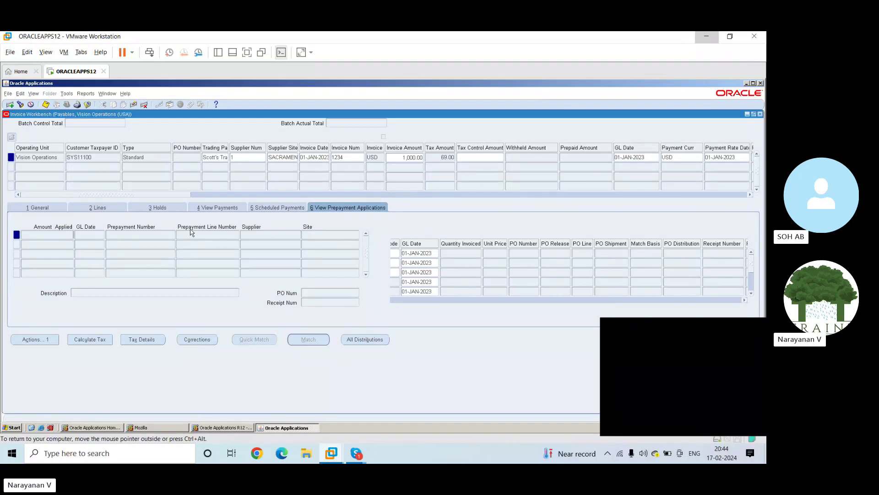
{"action": "left_click", "coordinate": [38, 208]}
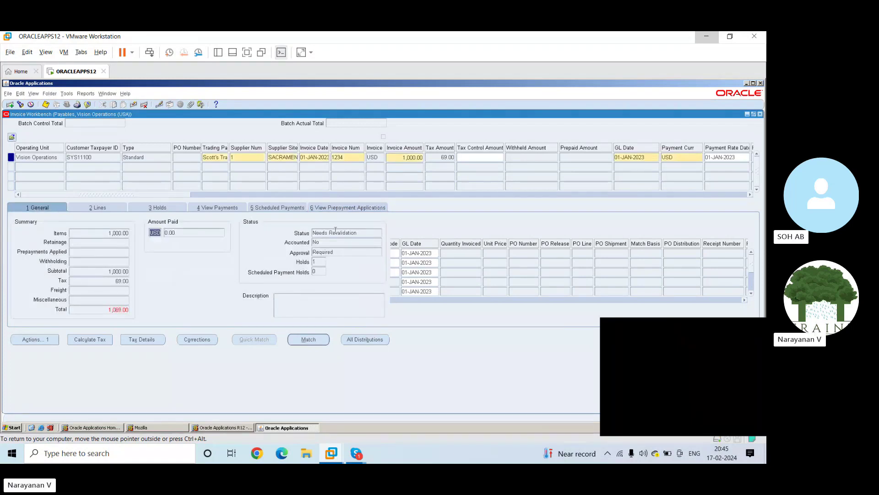
Start a new Prepayment invoice in the row below invoice 1234 for supplier number 1
{"action": "left_click", "coordinate": [143, 167]}
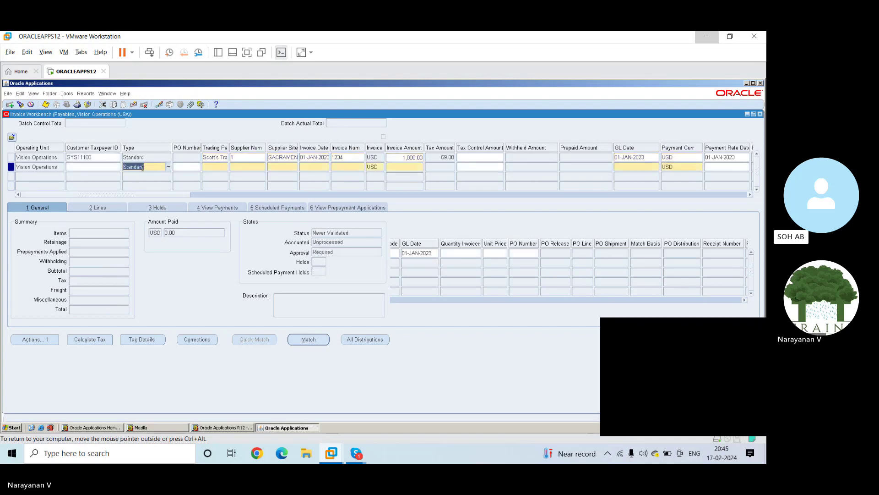
{"action": "type", "text": "pr"}
{"action": "key", "text": "Tab"}
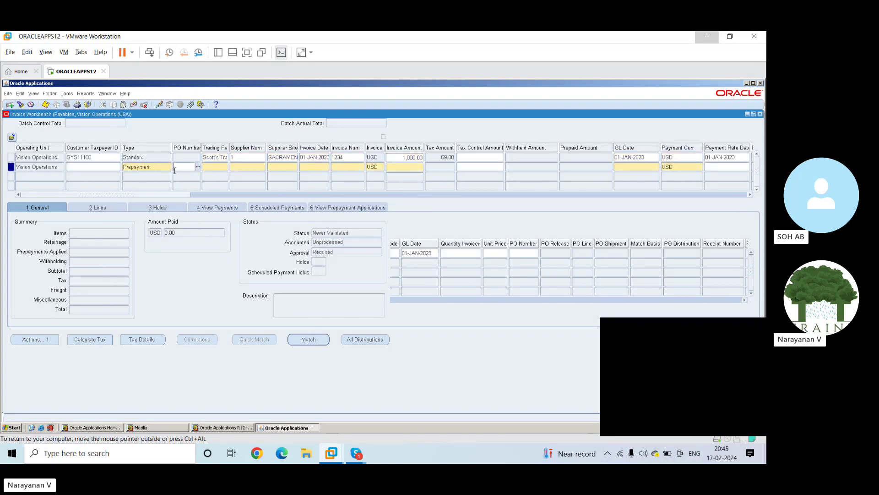
{"action": "left_click", "coordinate": [254, 166]}
{"action": "type", "text": "1"}
{"action": "key", "text": "Tab"}
{"action": "key", "text": "Tab"}
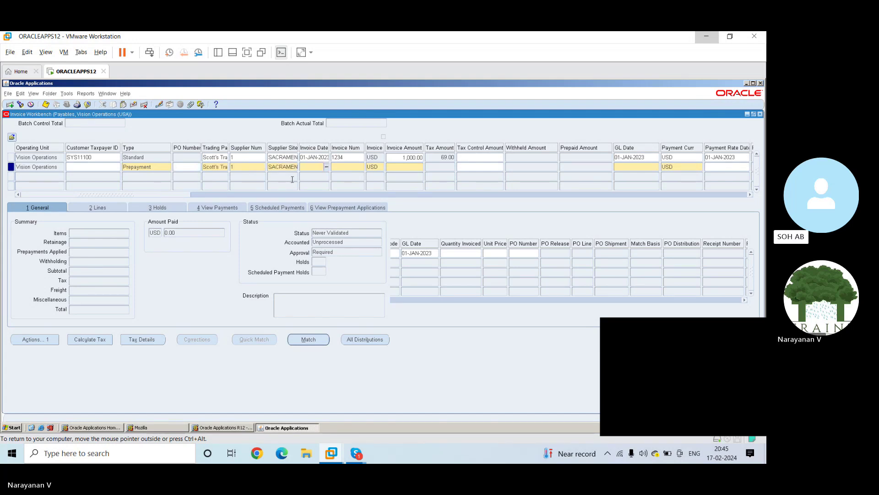
Enter invoice date 01-JAN-2023, invoice number 1255 and amount 25,000 for the prepayment, and save it
{"action": "type", "text": "01-JAN-2023"}
{"action": "key", "text": "Tab"}
{"action": "key", "text": "Return"}
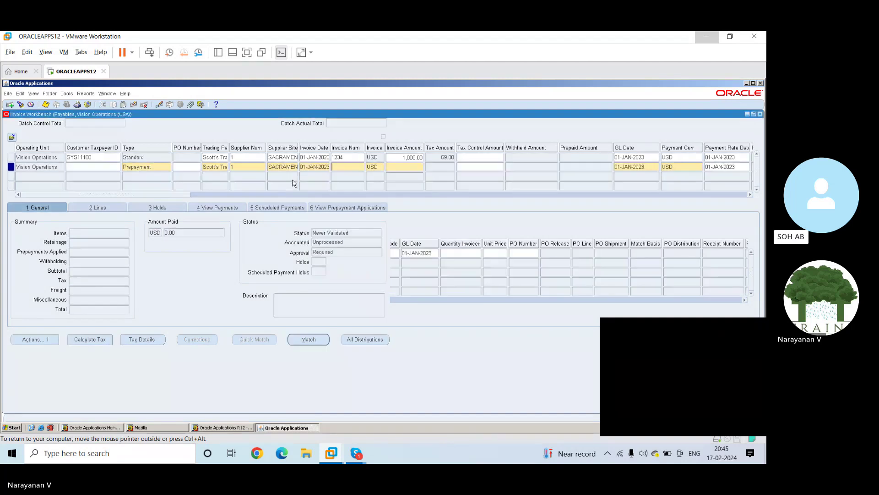
{"action": "type", "text": "1255"}
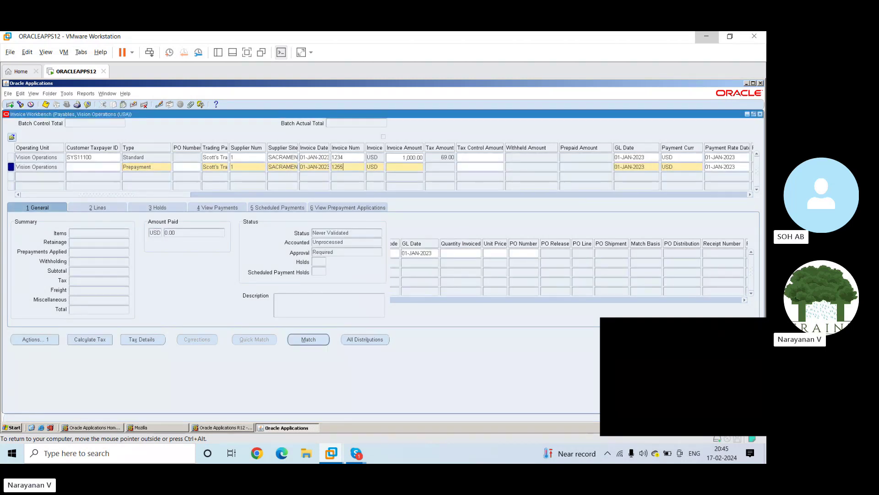
{"action": "key", "text": "Tab"}
{"action": "key", "text": "Tab"}
{"action": "type", "text": "25000"}
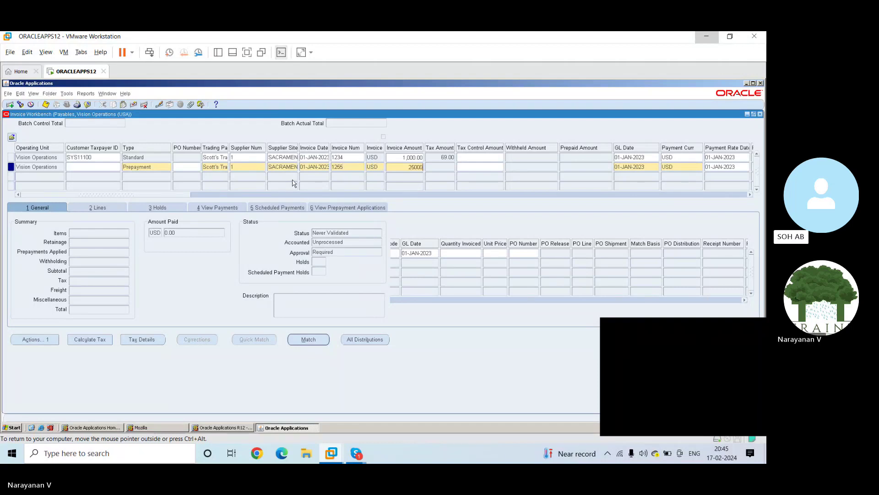
{"action": "key", "text": "Tab"}
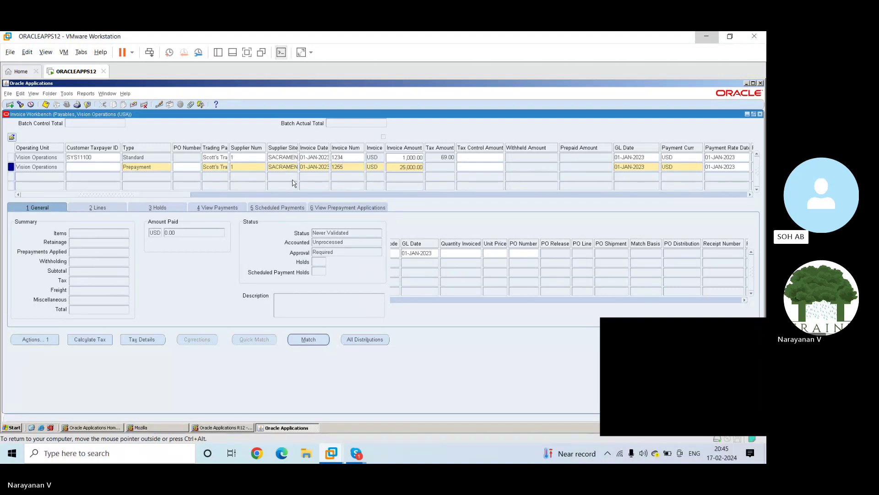
{"action": "key", "text": "ctrl+s"}
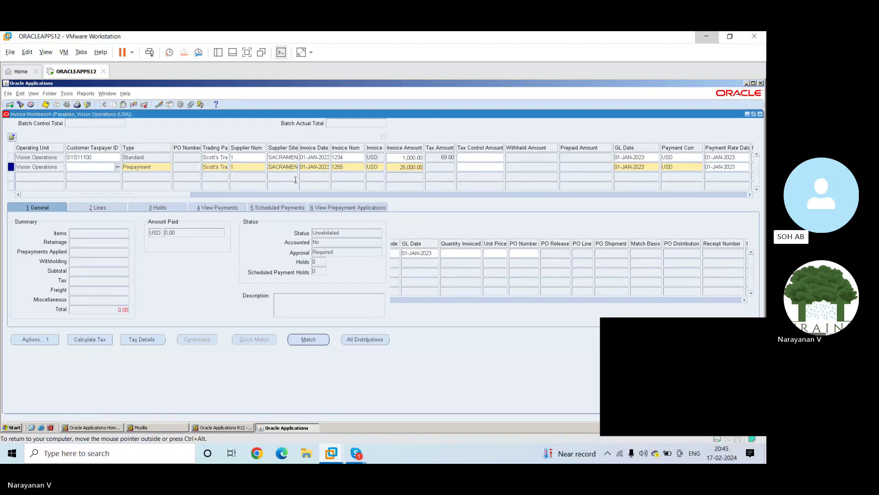
Enter an amount of 25,000 for the prepayment invoice's first Item line
{"action": "left_click", "coordinate": [332, 206]}
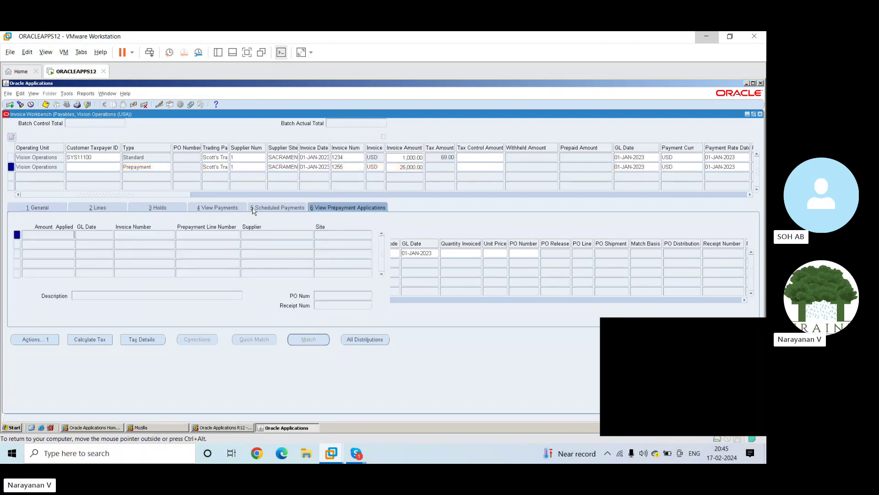
{"action": "left_click", "coordinate": [106, 207]}
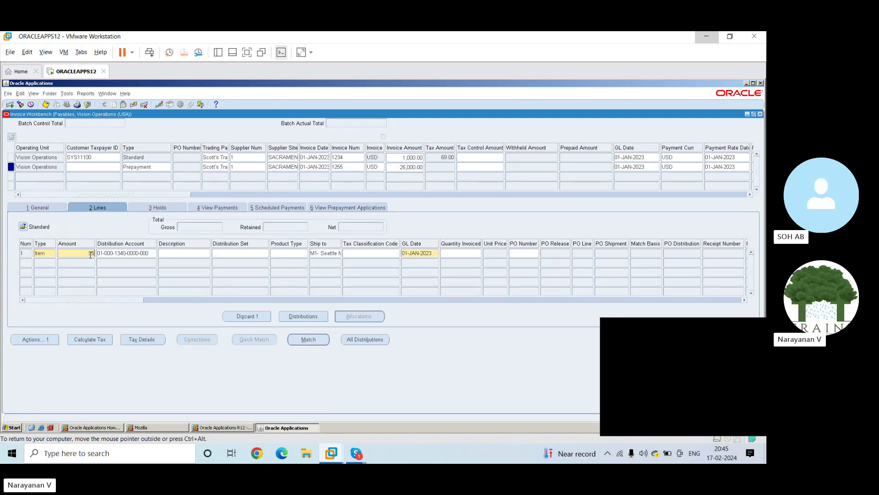
{"action": "type", "text": "25000"}
{"action": "key", "text": "Tab"}
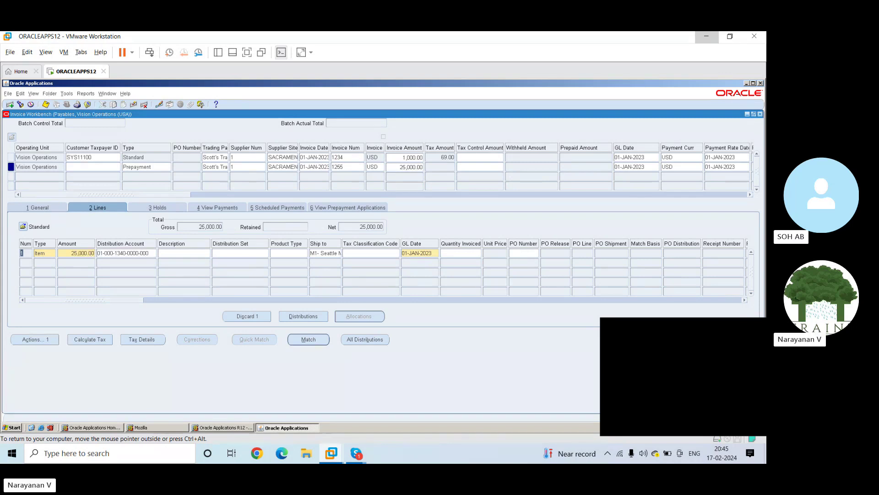
Review the general summary and status of prepayment invoice 1255 and Standard invoice 1234
{"action": "left_click", "coordinate": [56, 208]}
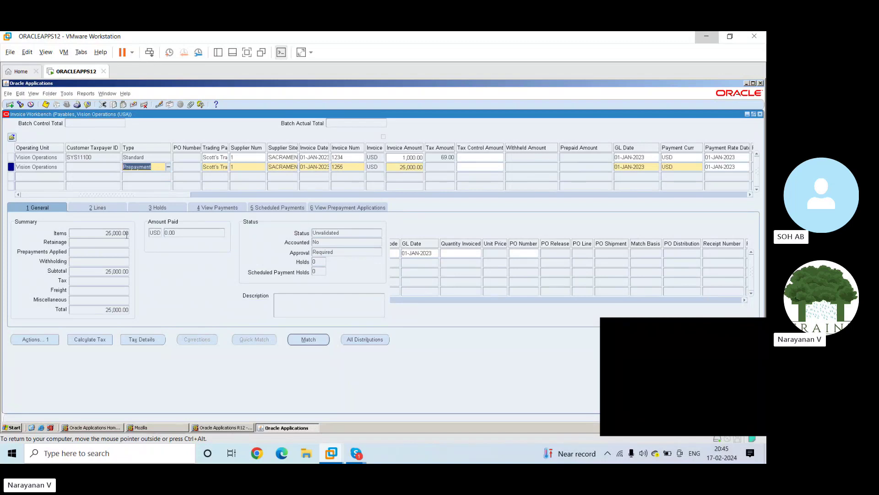
{"action": "left_click", "coordinate": [146, 157]}
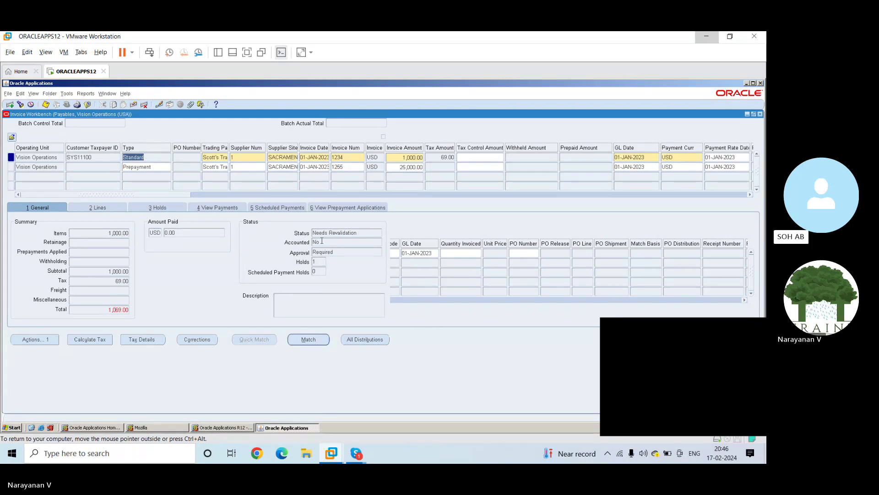
Start a new single concurrent request and choose the Invoice Validation program
{"action": "left_click", "coordinate": [34, 94]}
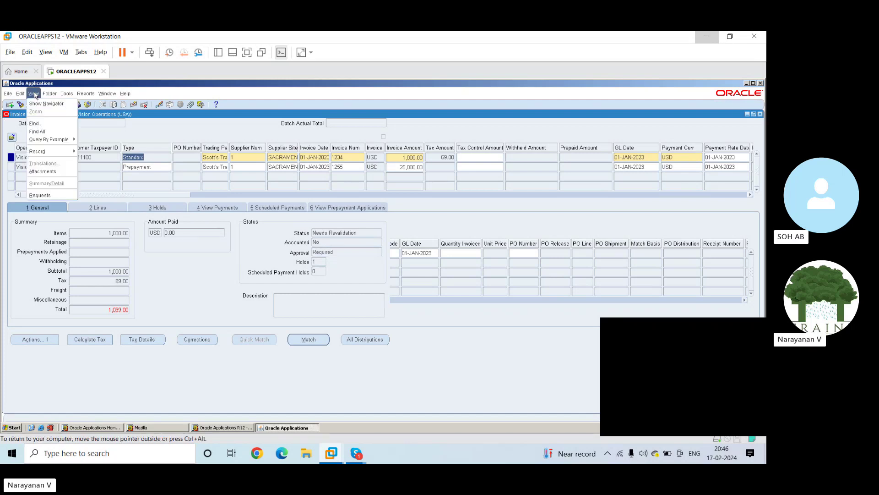
{"action": "left_click", "coordinate": [47, 194]}
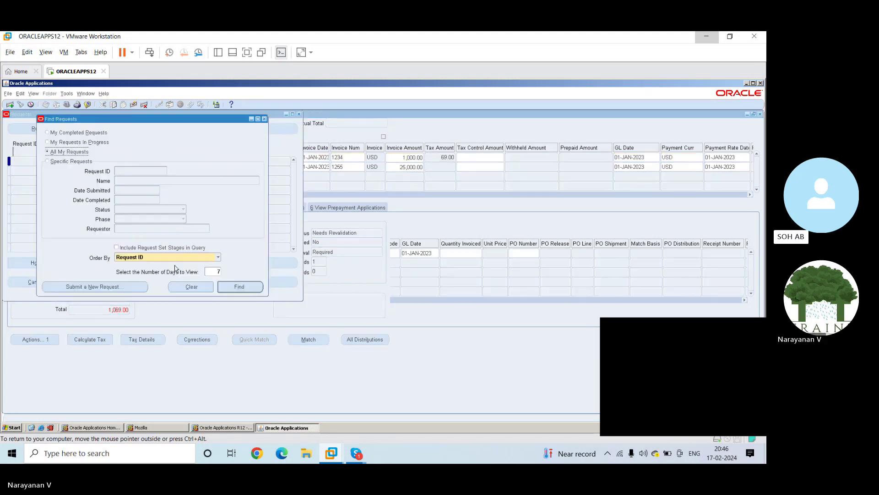
{"action": "left_click", "coordinate": [103, 286]}
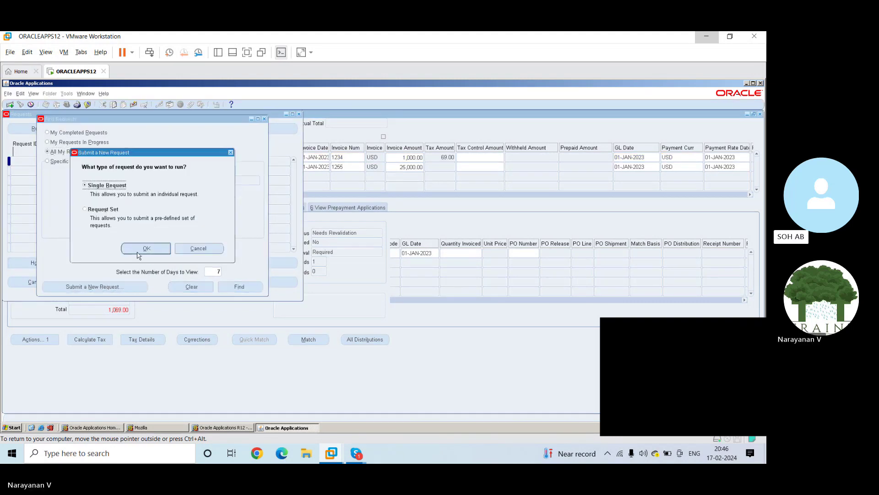
{"action": "left_click", "coordinate": [142, 249]}
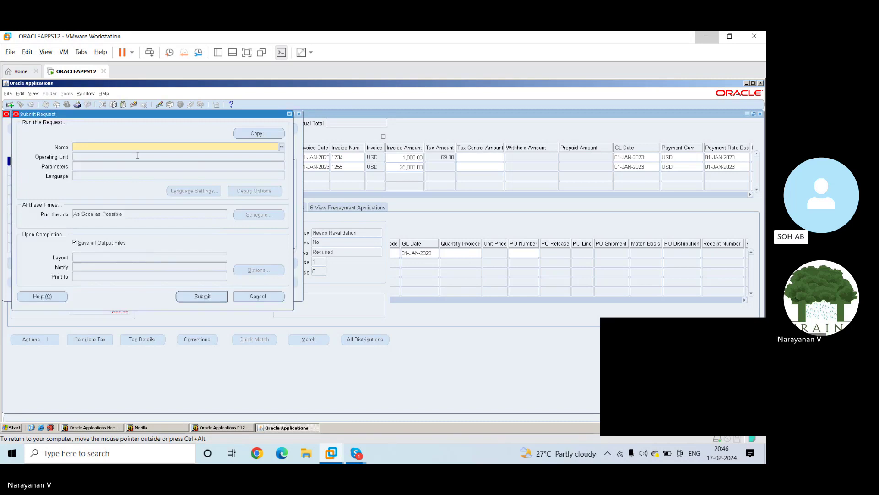
{"action": "type", "text": "invoice%"}
{"action": "key", "text": "Tab"}
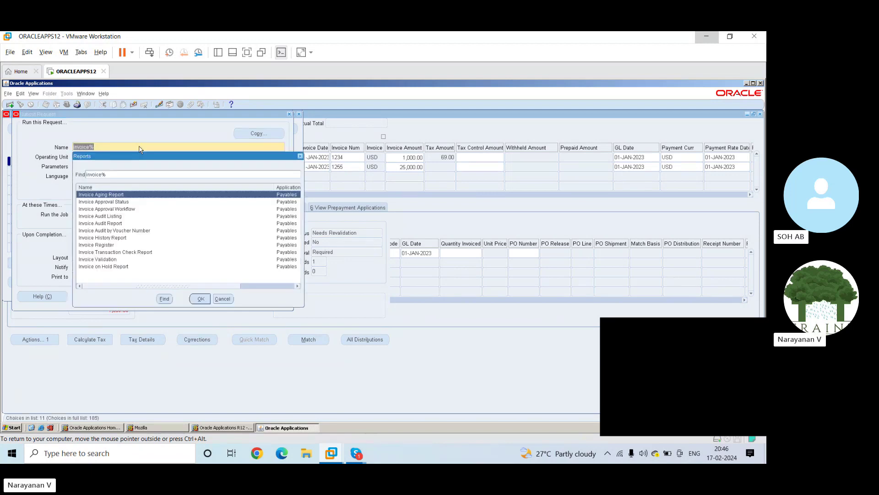
{"action": "left_click", "coordinate": [112, 259]}
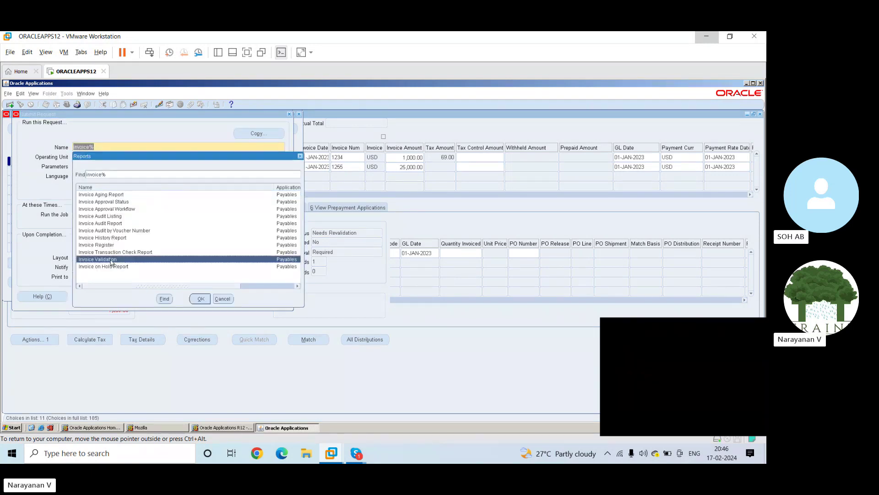
{"action": "left_click", "coordinate": [196, 300]}
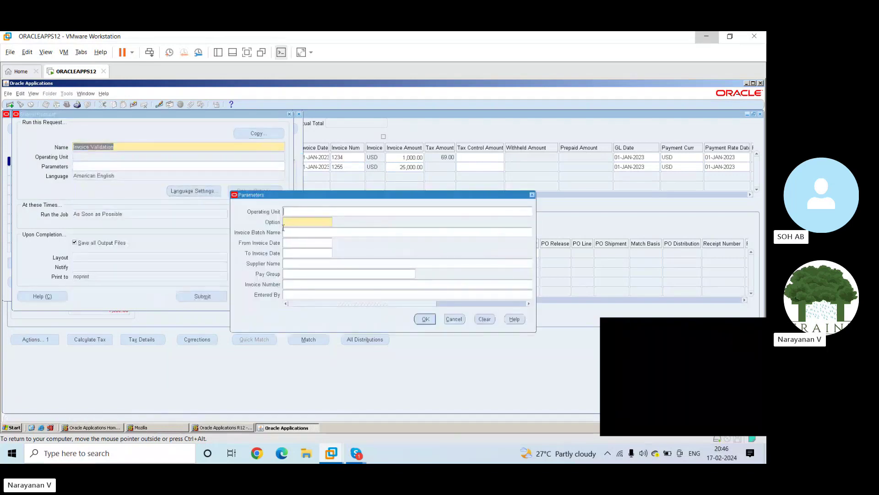
Submit Invoice Validation for operating unit Vision Operations with option All, and choose to submit another request
{"action": "type", "text": "visi"}
{"action": "key", "text": "Tab"}
{"action": "left_click", "coordinate": [337, 221]}
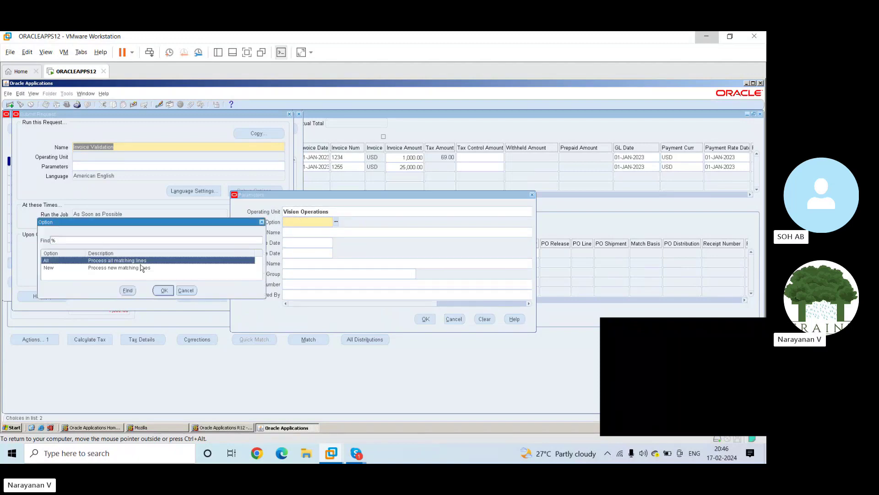
{"action": "left_click", "coordinate": [161, 290]}
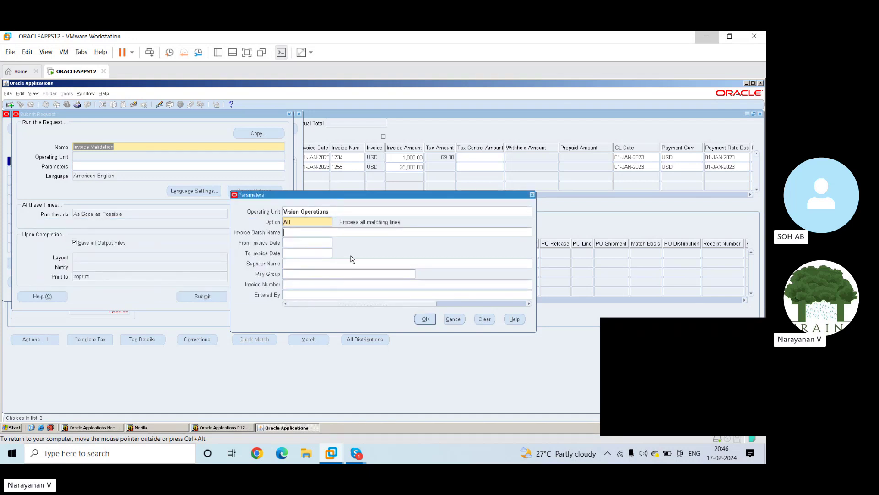
{"action": "left_click", "coordinate": [424, 319]}
{"action": "left_click", "coordinate": [425, 319]}
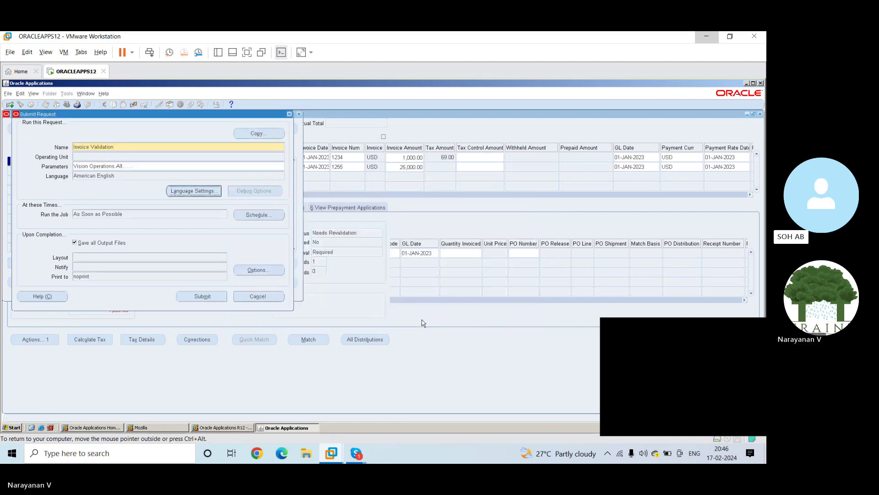
{"action": "left_click", "coordinate": [203, 299]}
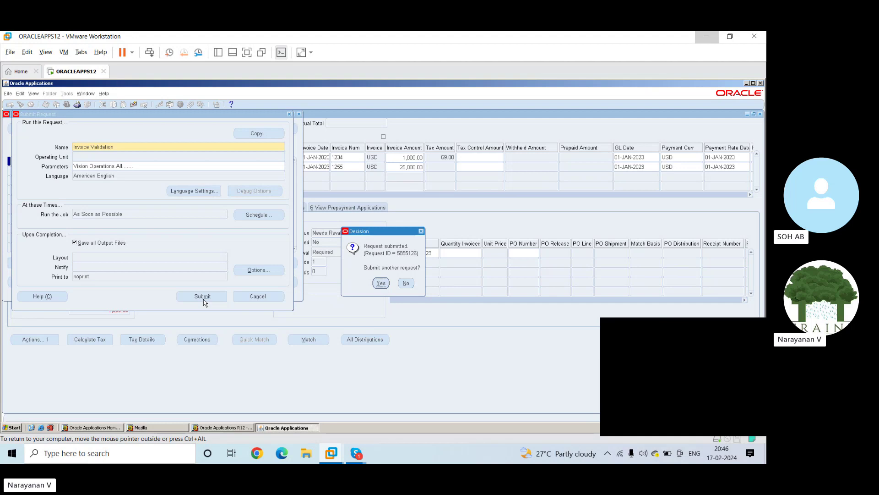
{"action": "left_click", "coordinate": [380, 283]}
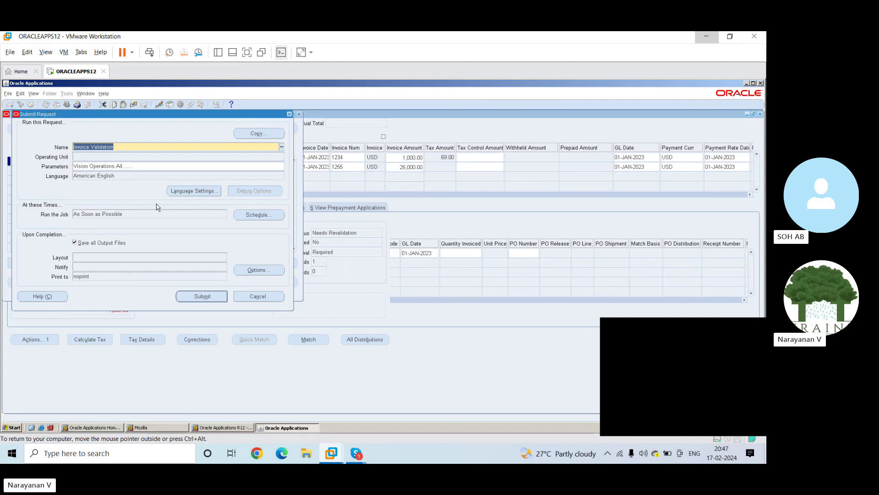
{"action": "type", "text": "initiate%"}
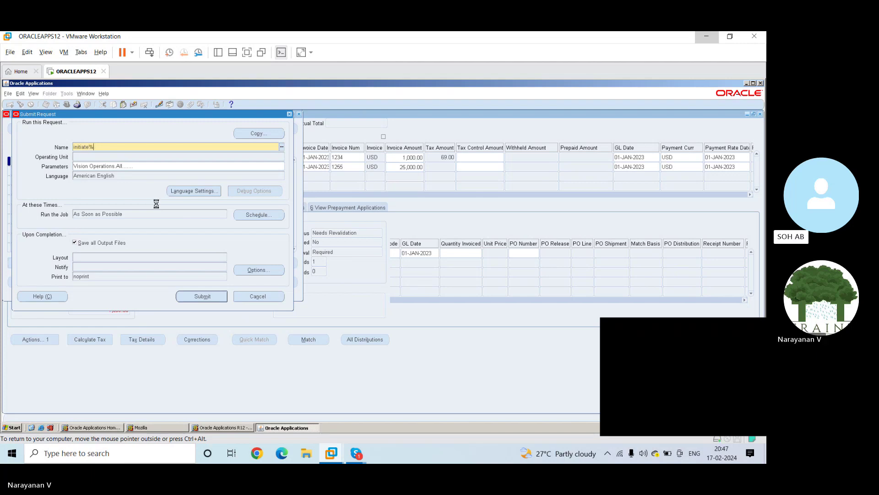
{"action": "key", "text": "Tab"}
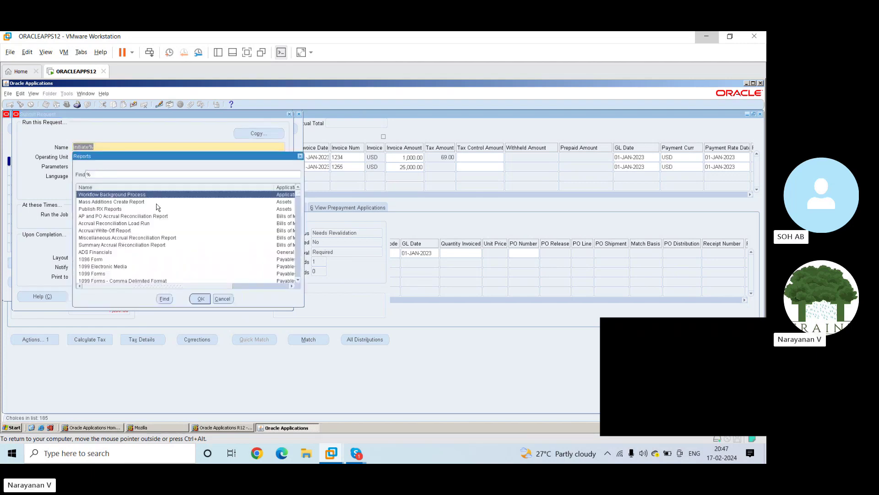
{"action": "left_click", "coordinate": [298, 281]}
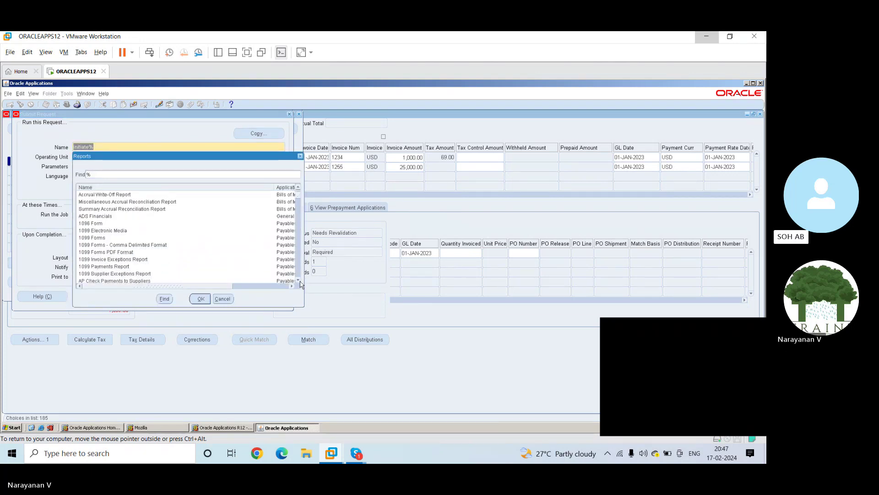
{"action": "scroll", "coordinate": [163, 226], "scroll_direction": "down", "scroll_amount": 4}
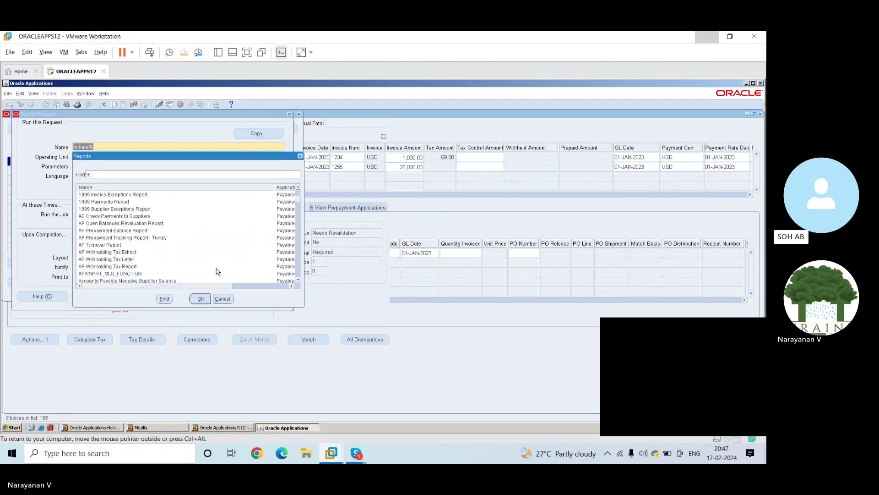
{"action": "left_click", "coordinate": [148, 238]}
{"action": "scroll", "coordinate": [148, 239], "scroll_direction": "down", "scroll_amount": 10}
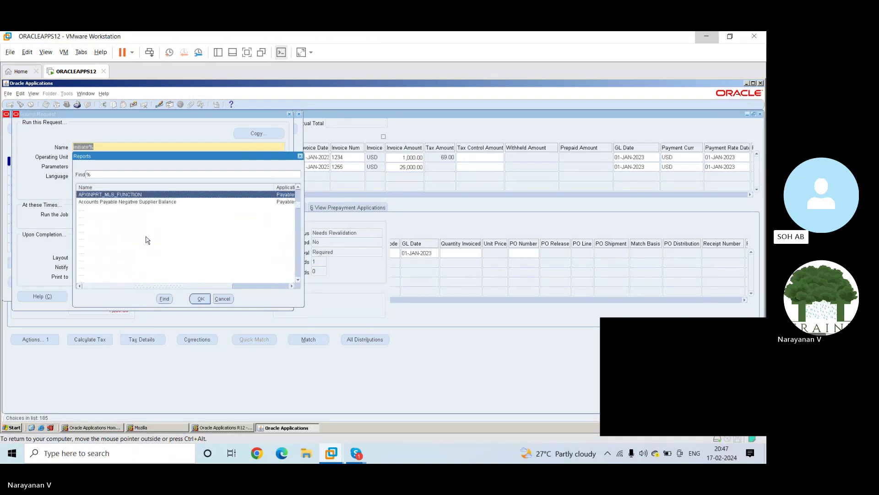
{"action": "scroll", "coordinate": [147, 240], "scroll_direction": "down", "scroll_amount": 10}
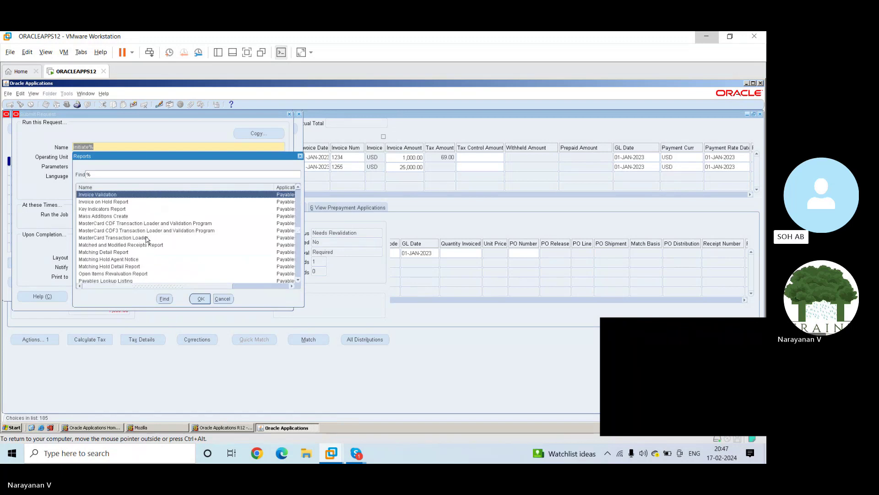
{"action": "scroll", "coordinate": [147, 240], "scroll_direction": "up", "scroll_amount": 4}
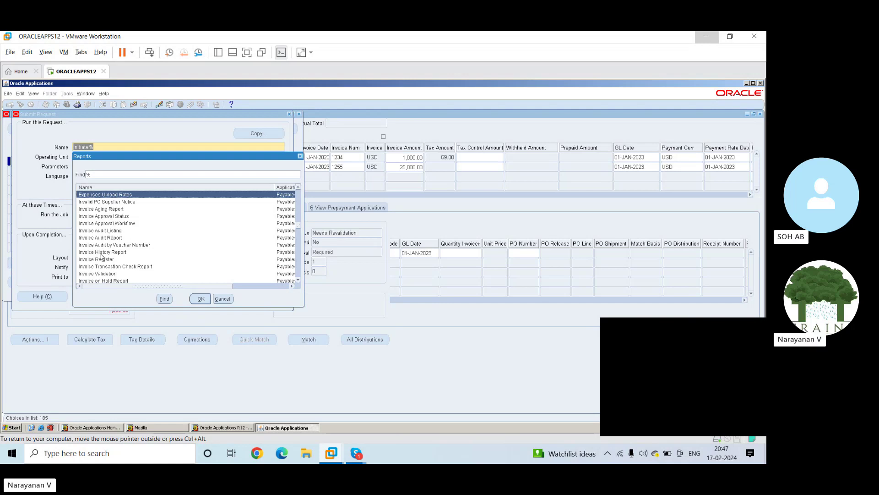
{"action": "left_click", "coordinate": [299, 280]}
{"action": "left_click", "coordinate": [298, 280]}
{"action": "left_click", "coordinate": [299, 280]}
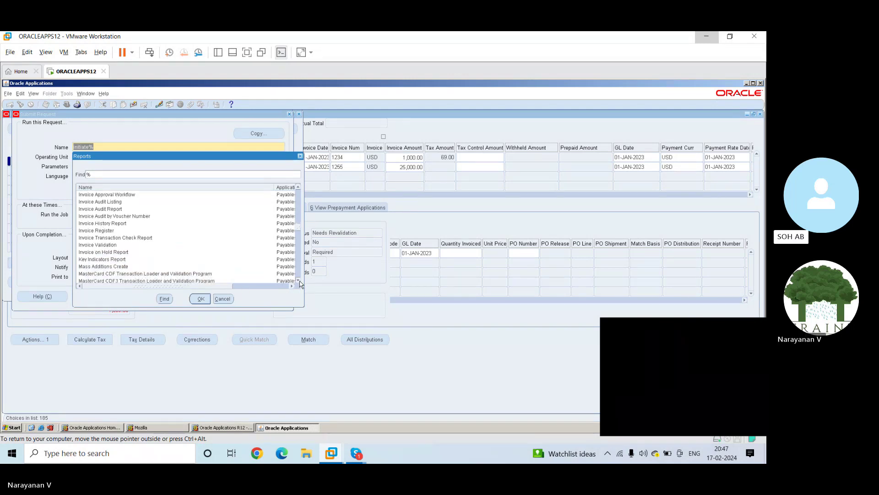
{"action": "left_click", "coordinate": [298, 281]}
{"action": "left_click", "coordinate": [112, 266]}
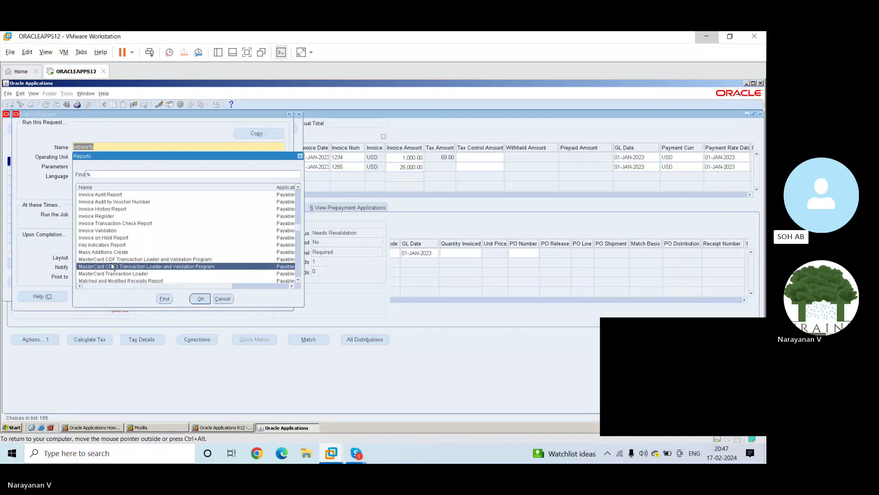
{"action": "key", "text": "p"}
{"action": "key", "text": "e"}
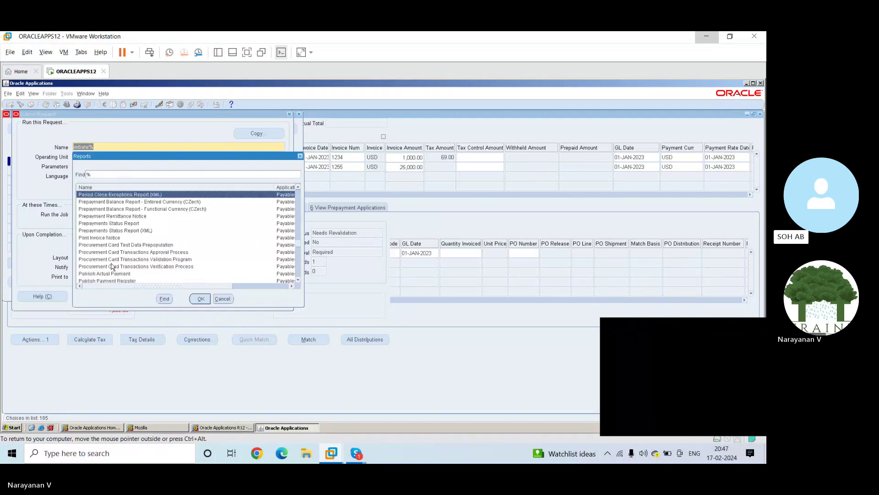
{"action": "left_click", "coordinate": [227, 299]}
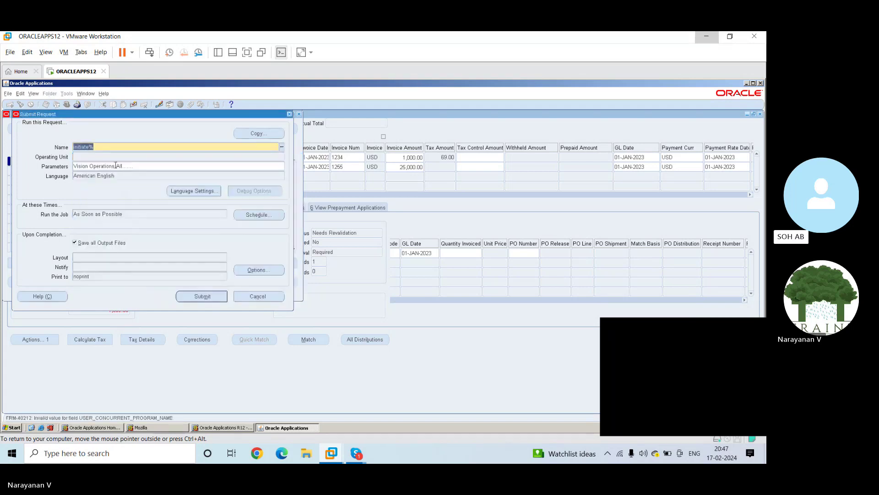
Submit the Invoice Approval Workflow request for Vision Operations with blank parameters, and decline submitting another request
{"action": "type", "text": "%Approval%"}
{"action": "key", "text": "Tab"}
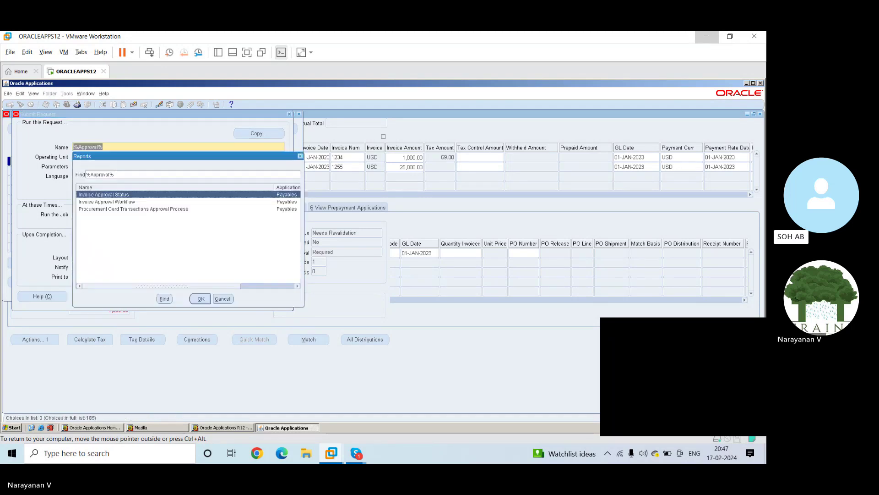
{"action": "left_click", "coordinate": [120, 202]}
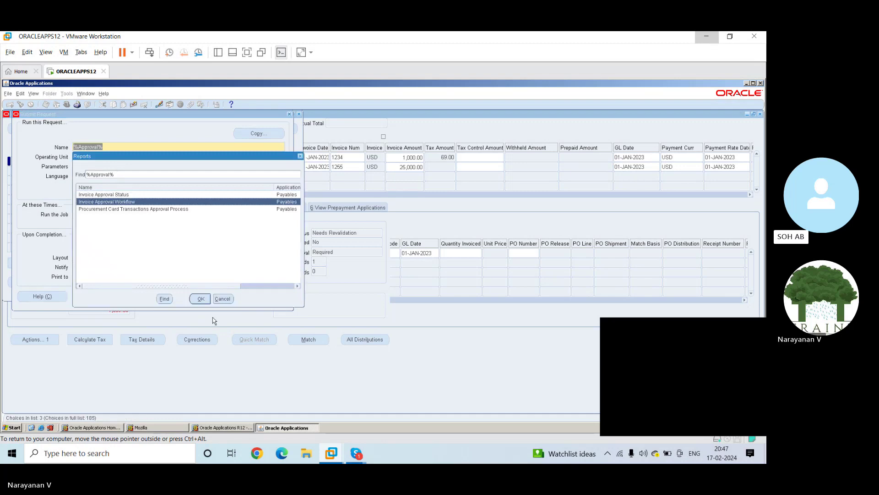
{"action": "left_click", "coordinate": [201, 300]}
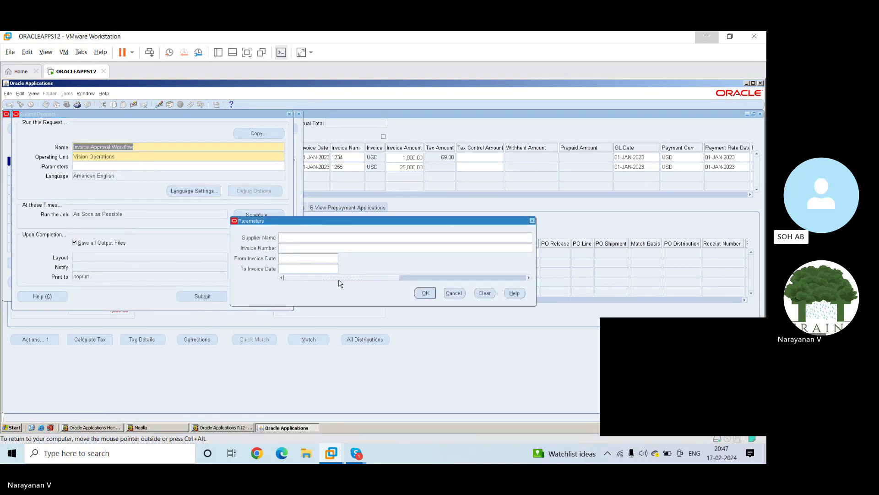
{"action": "left_click", "coordinate": [426, 294]}
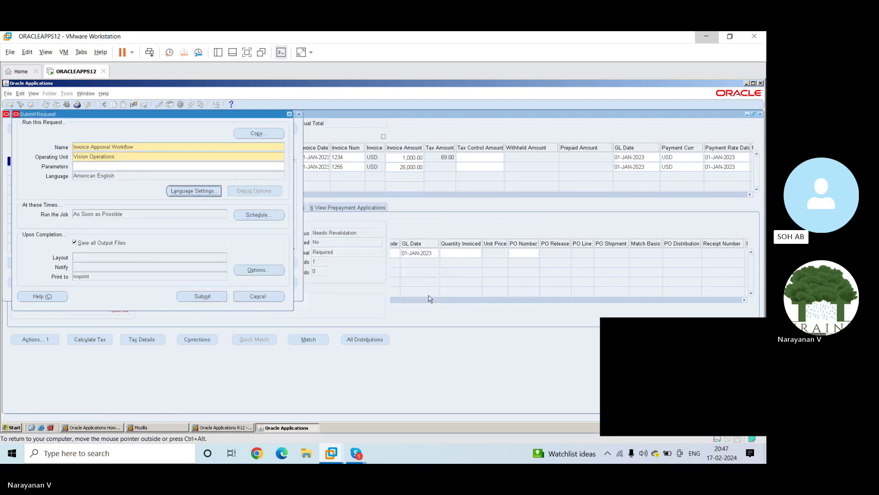
{"action": "left_click", "coordinate": [204, 296]}
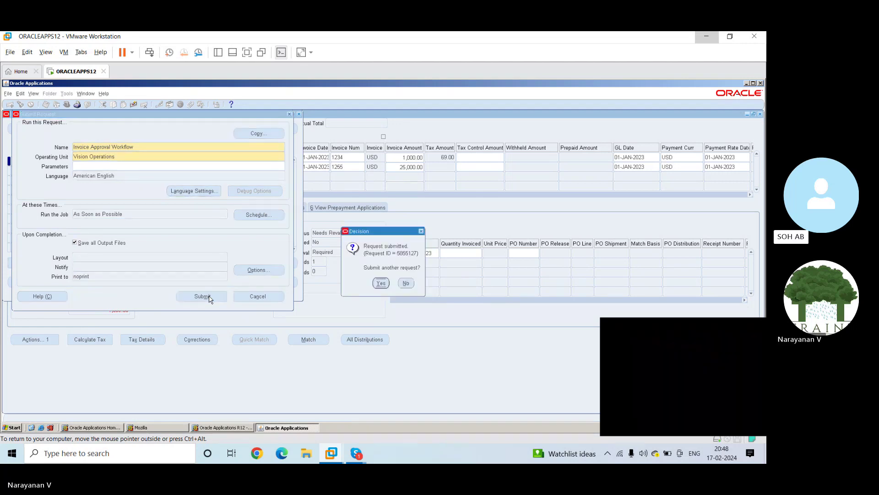
{"action": "left_click", "coordinate": [406, 284]}
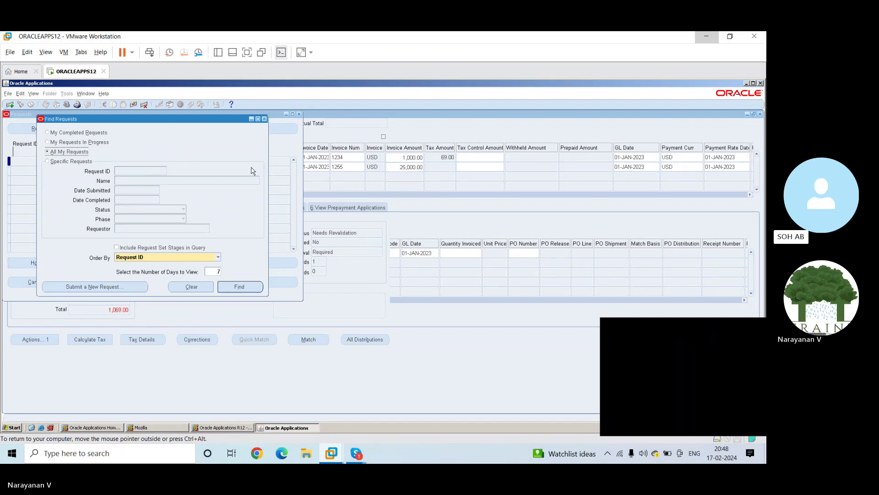
Find all submitted requests, refresh their phase and status, and return to the invoices
{"action": "left_click", "coordinate": [237, 286]}
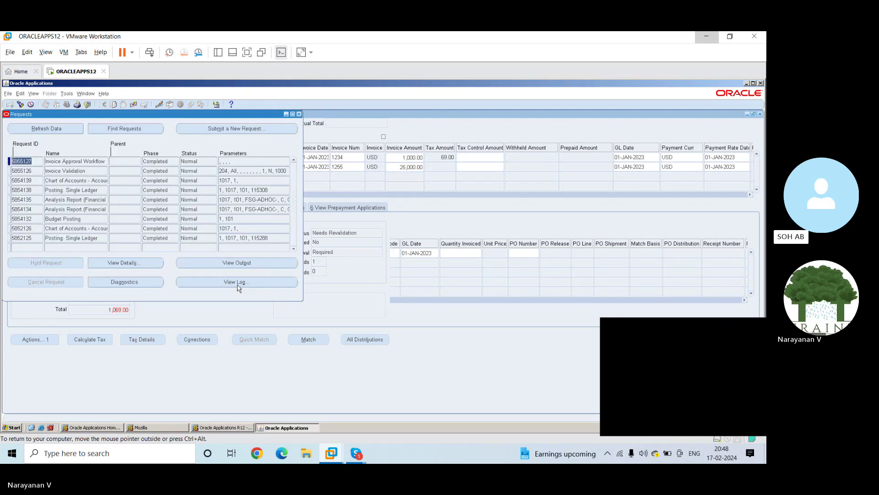
{"action": "left_click", "coordinate": [52, 131]}
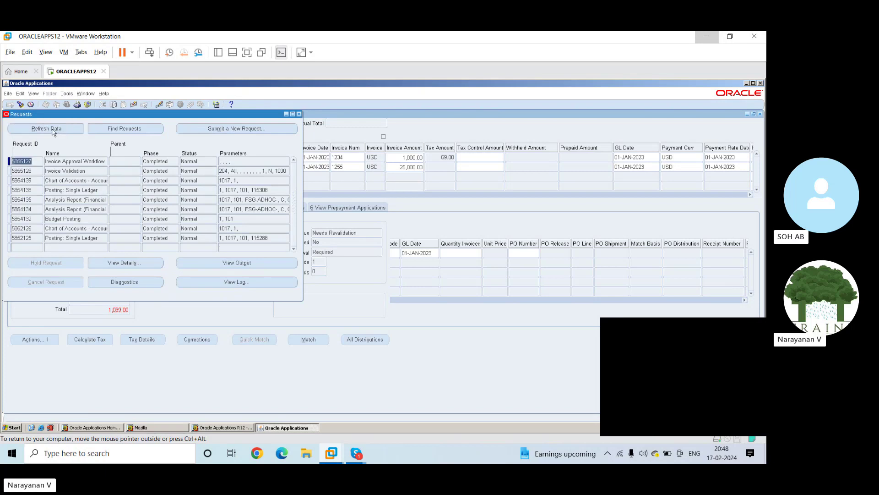
{"action": "left_click", "coordinate": [298, 114]}
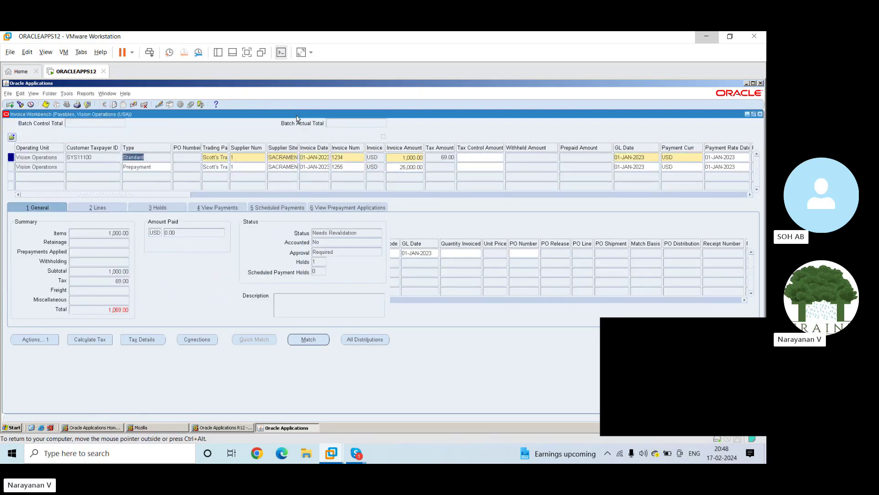
Try to view the approval history of Standard invoice 1234, and view its invoice overview
{"action": "left_click", "coordinate": [85, 93]}
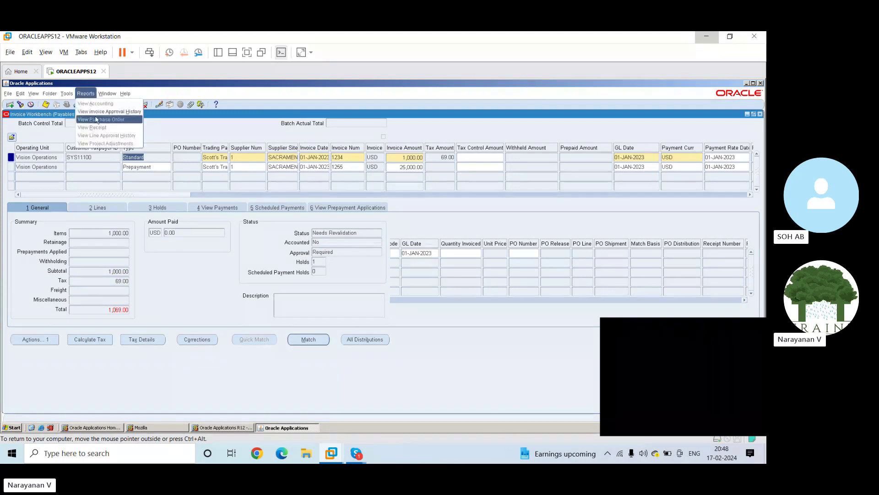
{"action": "left_click", "coordinate": [97, 112]}
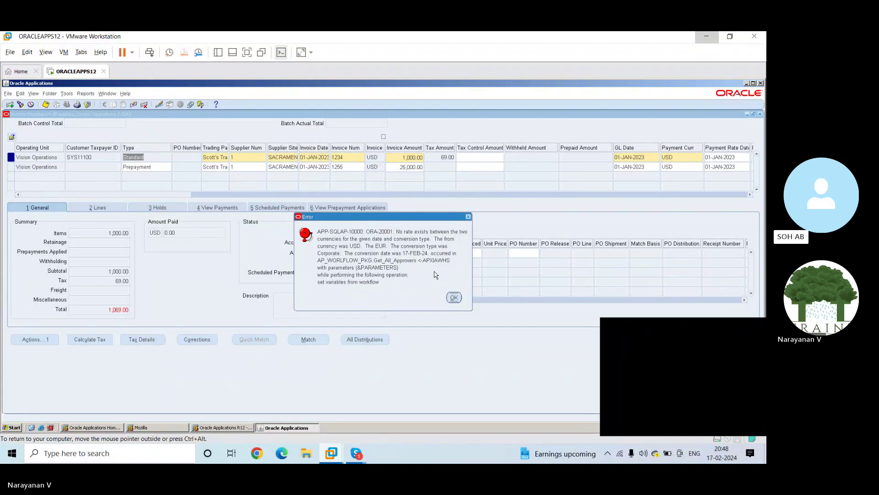
{"action": "left_click", "coordinate": [454, 299]}
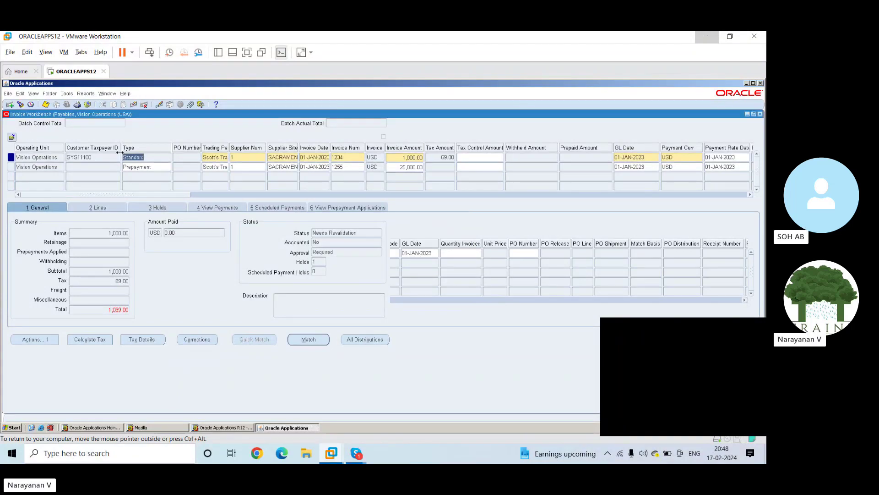
{"action": "left_click", "coordinate": [67, 93]}
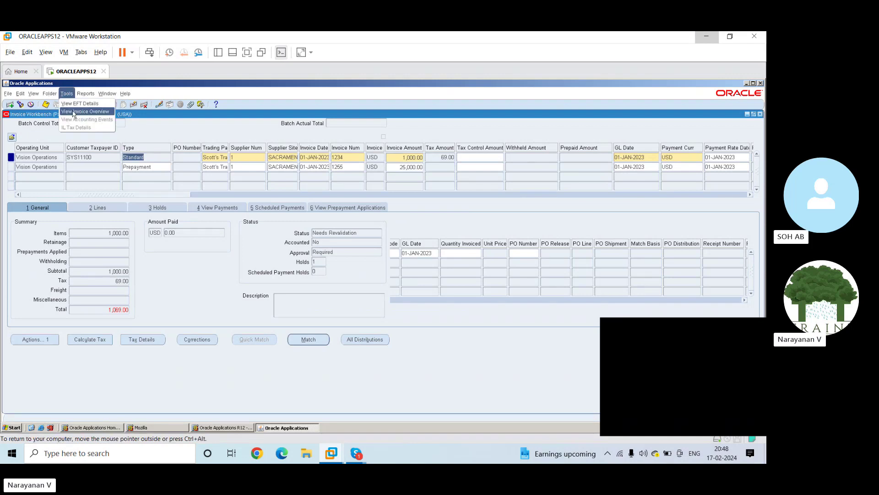
{"action": "left_click", "coordinate": [74, 112]}
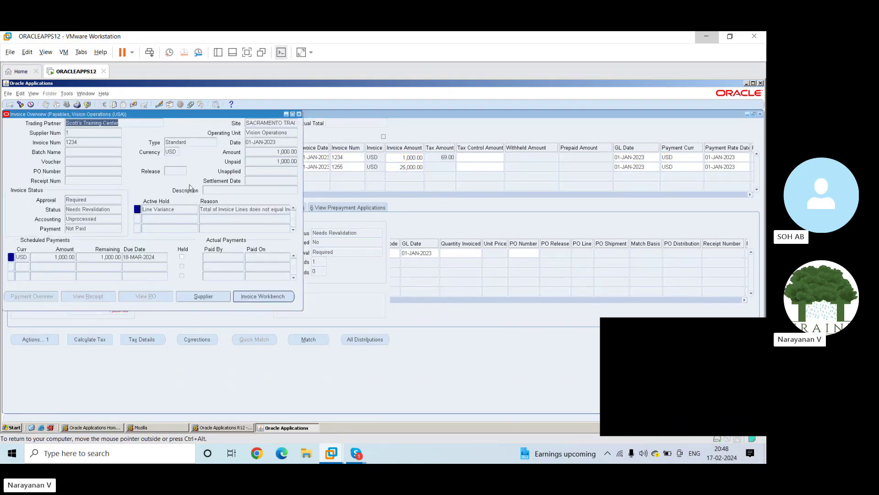
{"action": "left_click", "coordinate": [299, 114]}
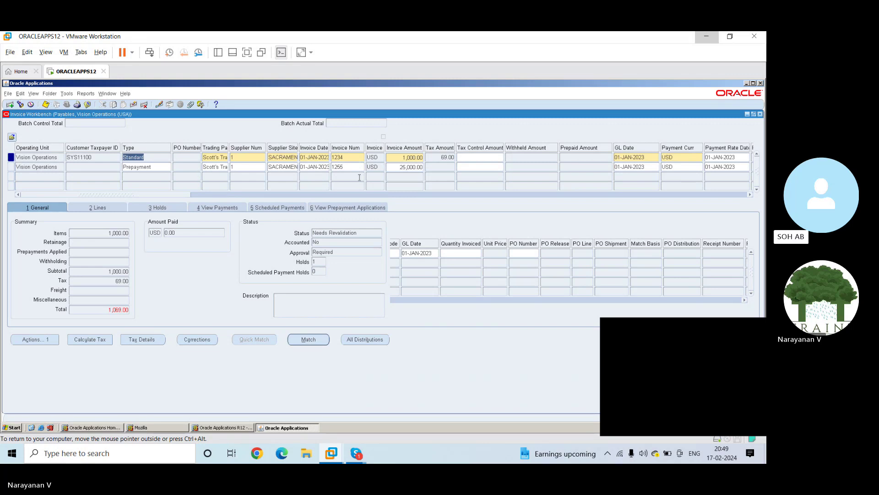
Save and close the invoices, reopen the Invoice Workbench, and query invoice number 1234 in a maximized window
{"action": "key", "text": "ctrl+s"}
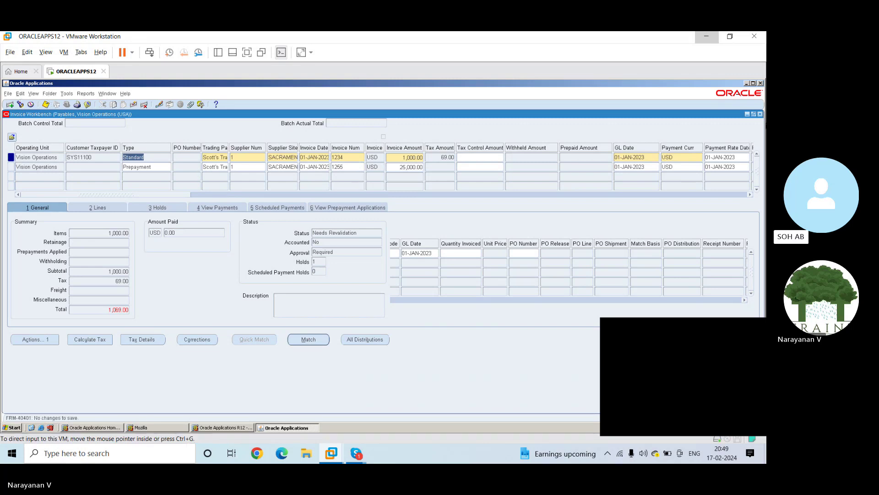
{"action": "left_click", "coordinate": [761, 114]}
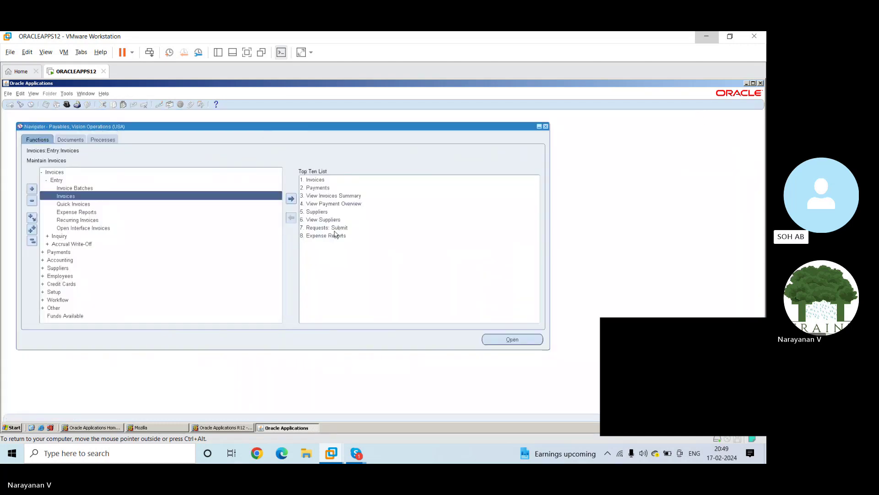
{"action": "double_click", "coordinate": [108, 196]}
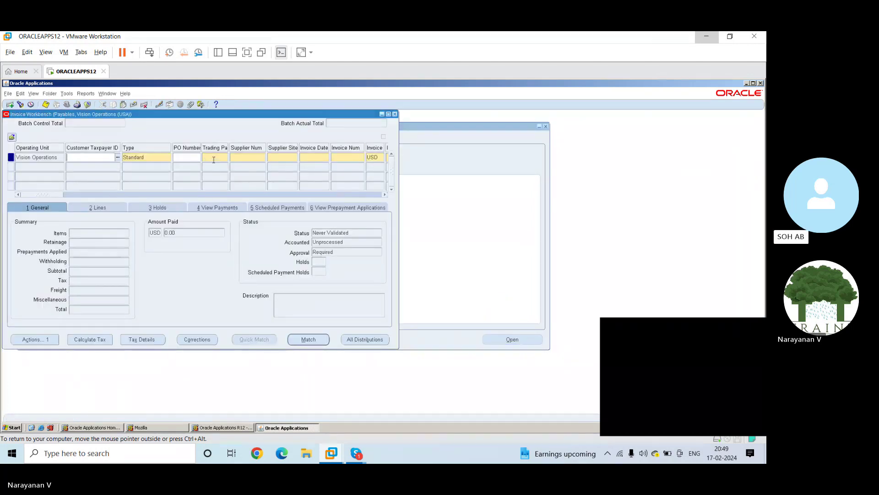
{"action": "left_click", "coordinate": [353, 157]}
{"action": "key", "text": "F11"}
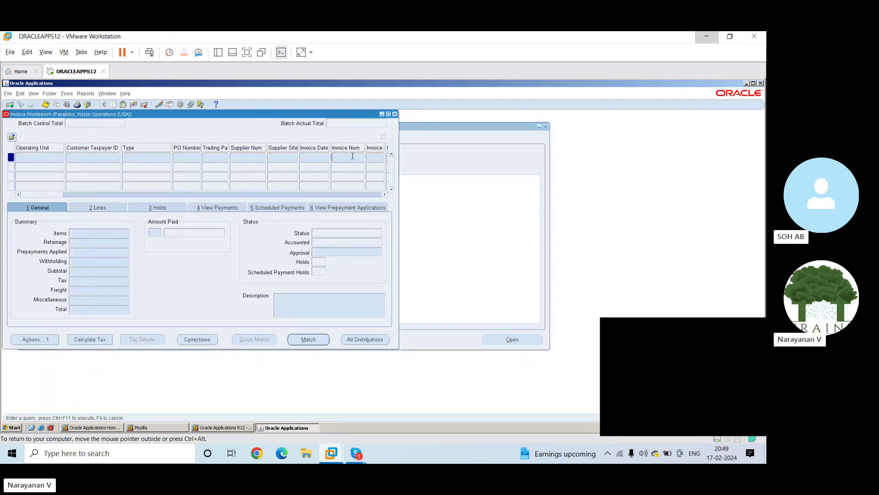
{"action": "type", "text": "1234"}
{"action": "key", "text": "ctrl+F11"}
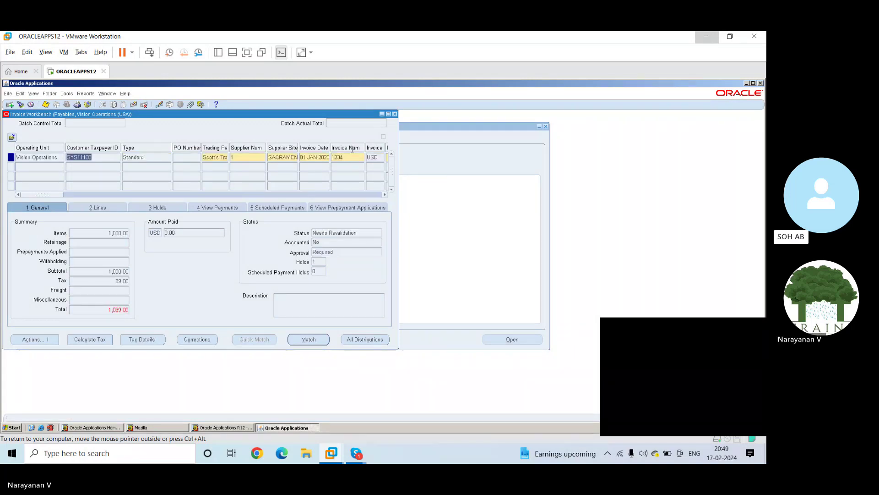
{"action": "left_click", "coordinate": [388, 114]}
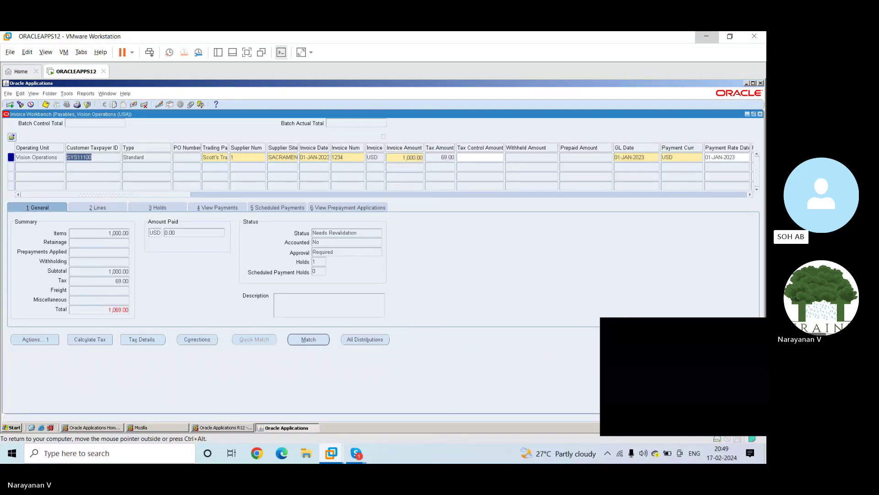
Find all submitted requests to check their phase and status, and return to the invoice
{"action": "left_click", "coordinate": [34, 93]}
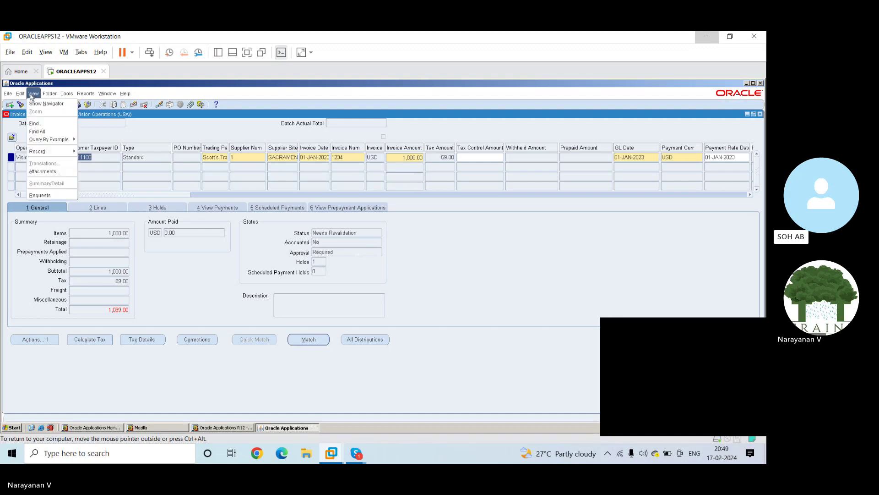
{"action": "left_click", "coordinate": [52, 196]}
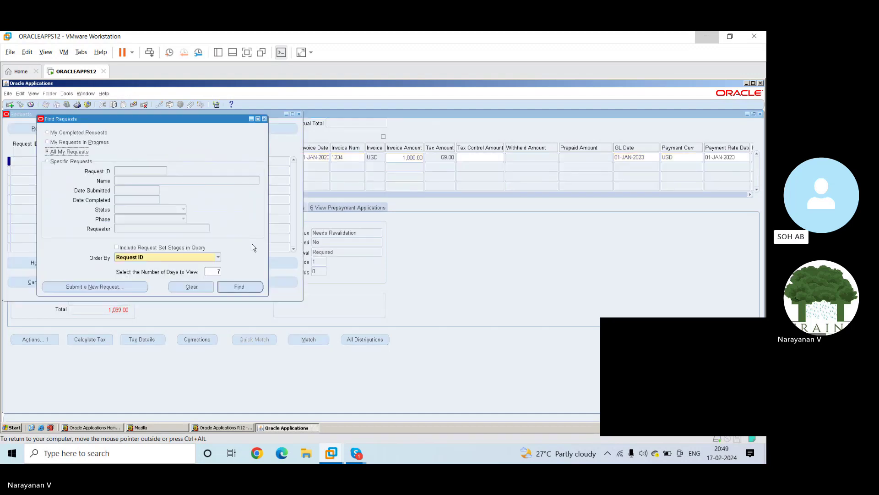
{"action": "left_click", "coordinate": [120, 287]}
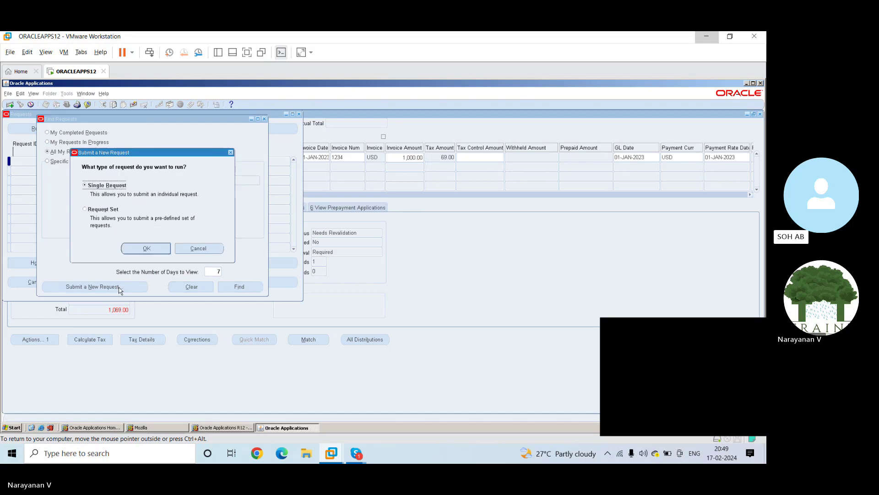
{"action": "left_click", "coordinate": [198, 248]}
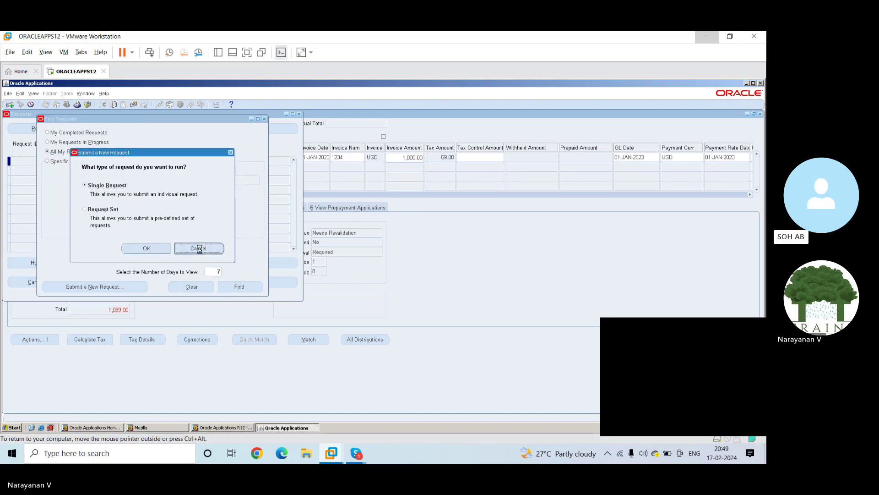
{"action": "left_click", "coordinate": [242, 287]}
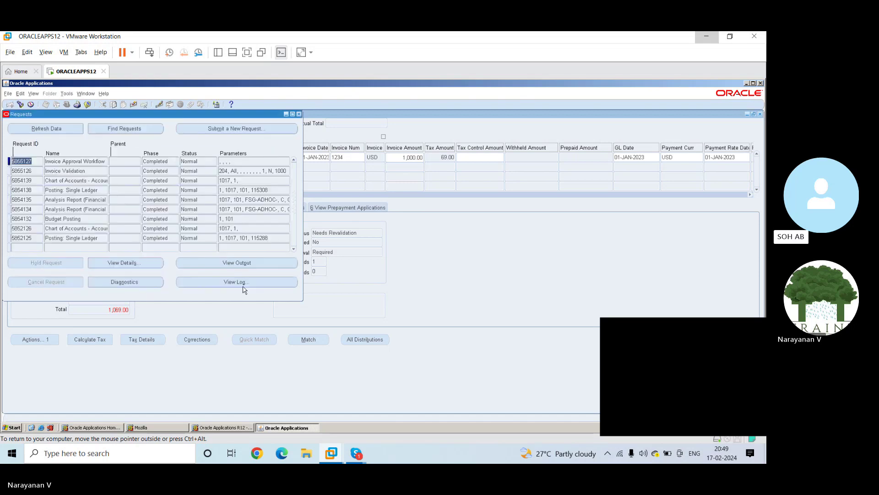
{"action": "left_click", "coordinate": [298, 115]}
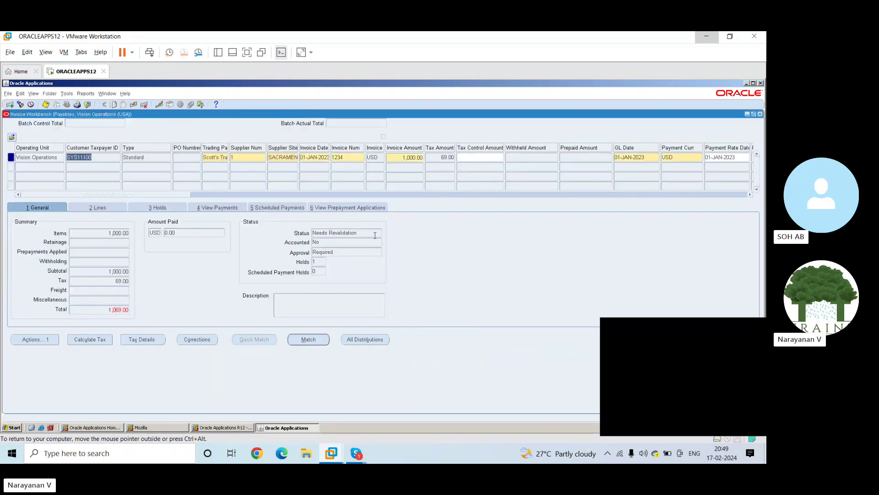
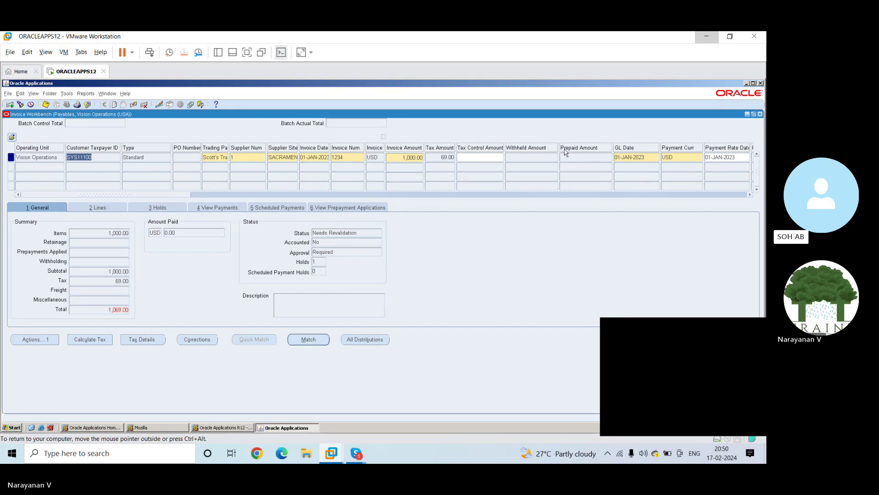
Run the Validate and Validate Related Invoices actions on invoice 1234, save, and close the Invoice Workbench
{"action": "left_click", "coordinate": [17, 342]}
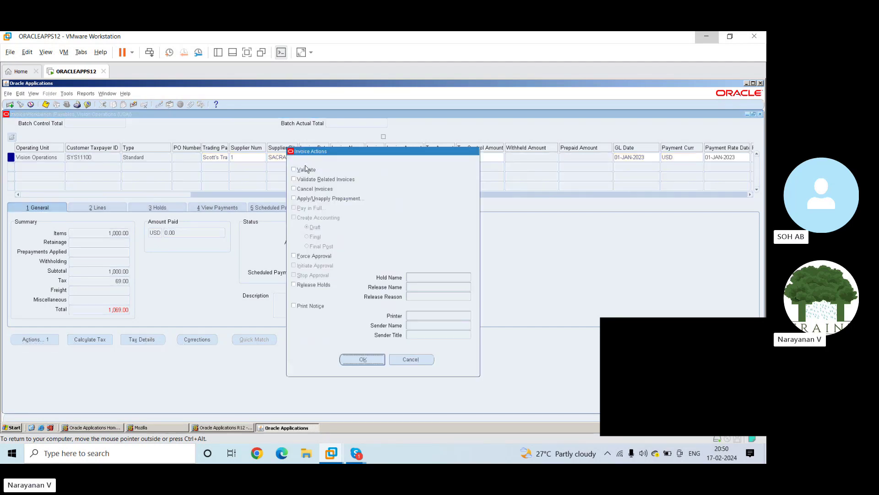
{"action": "left_click", "coordinate": [294, 169]}
{"action": "left_click", "coordinate": [294, 180]}
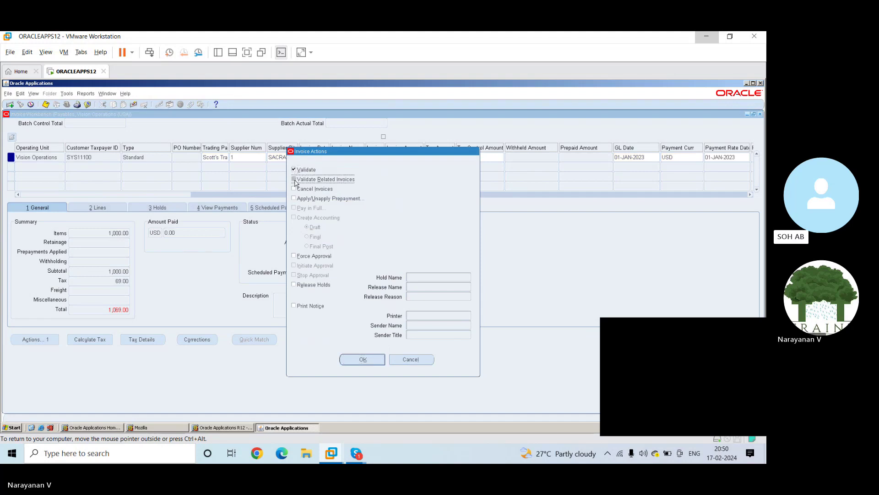
{"action": "left_click", "coordinate": [363, 360]}
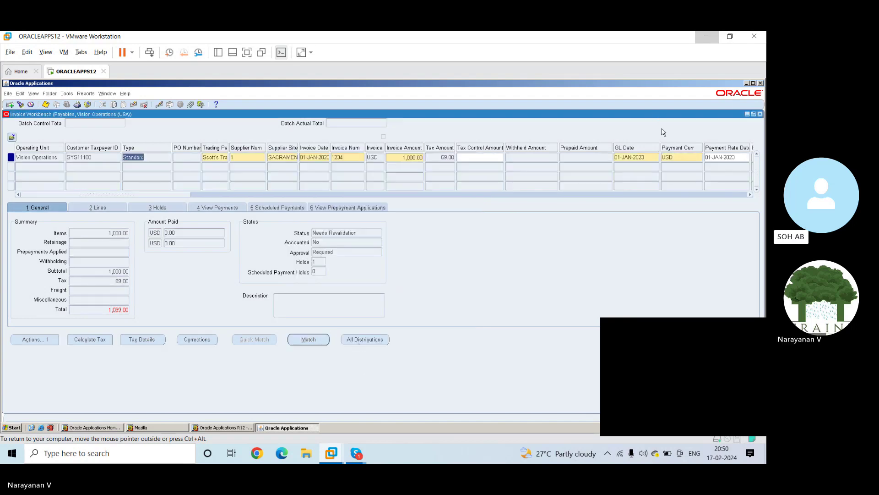
{"action": "key", "text": "ctrl+s"}
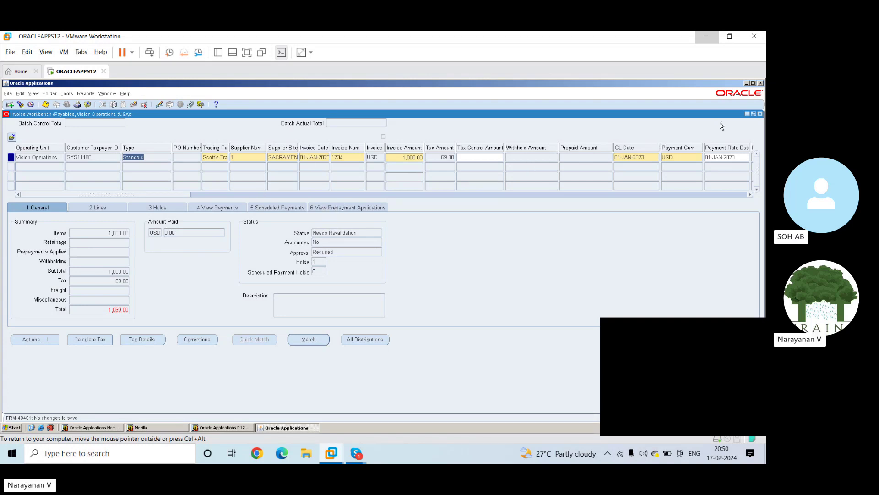
{"action": "left_click", "coordinate": [760, 114]}
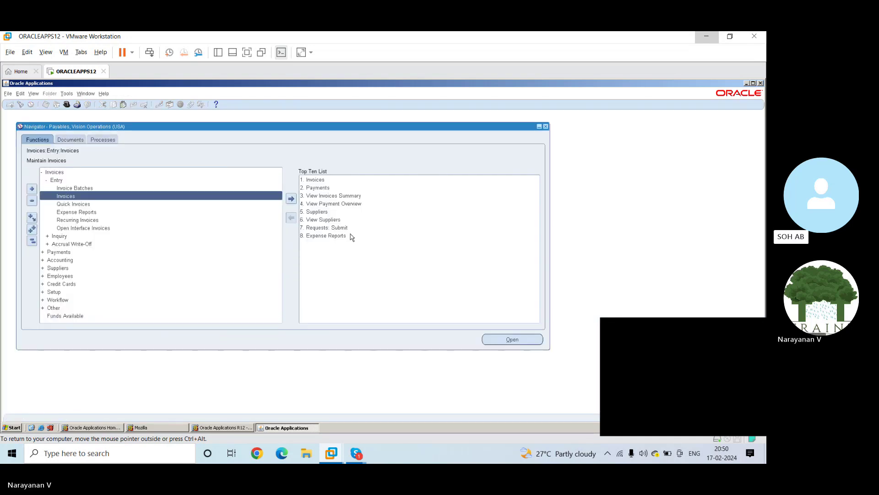
Open Quick Invoices, enter batch 1234 with status Processed, and close the form without entering an invoice
{"action": "double_click", "coordinate": [73, 204]}
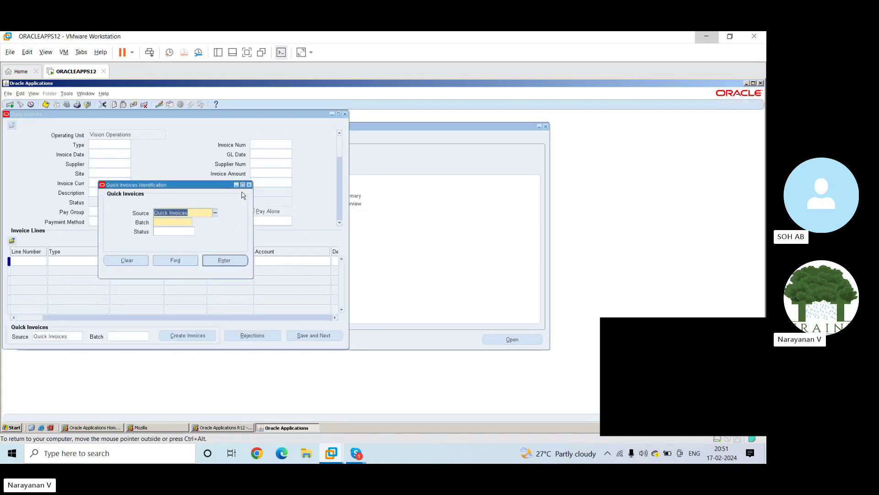
{"action": "left_click", "coordinate": [175, 223]}
{"action": "type", "text": "1234"}
{"action": "key", "text": "Tab"}
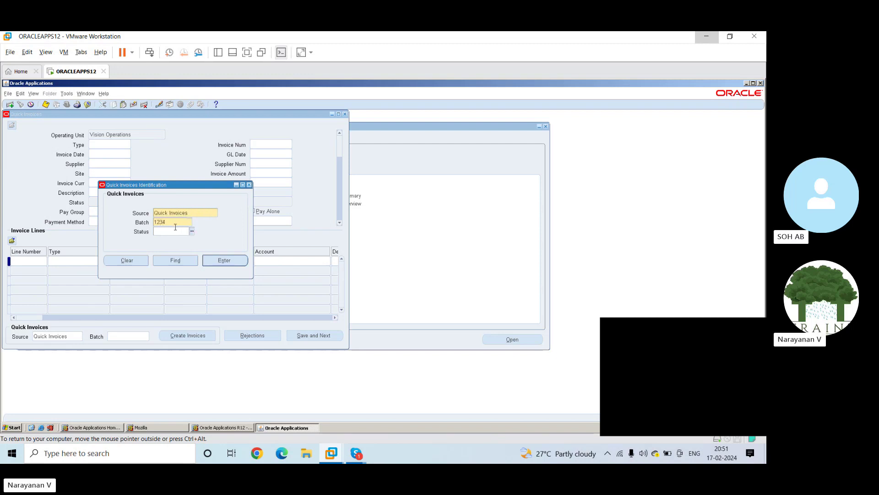
{"action": "type", "text": "open"}
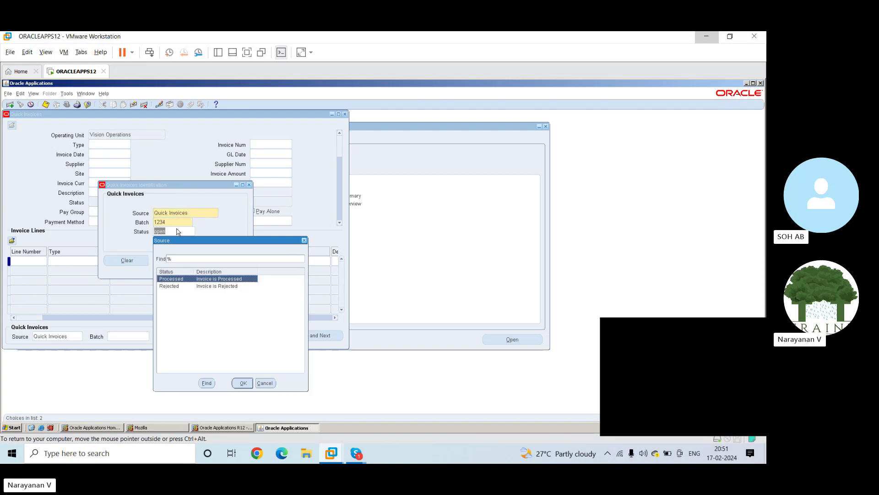
{"action": "key", "text": "Return"}
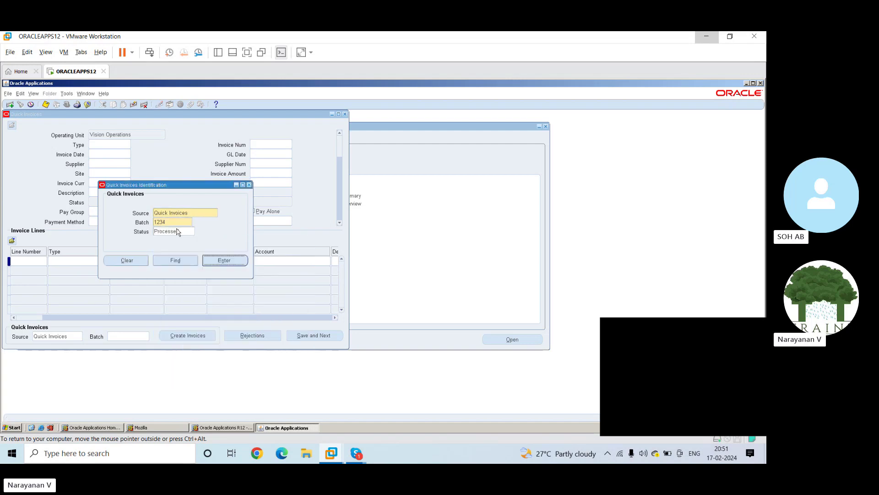
{"action": "left_click", "coordinate": [209, 265]}
{"action": "left_click", "coordinate": [224, 259]}
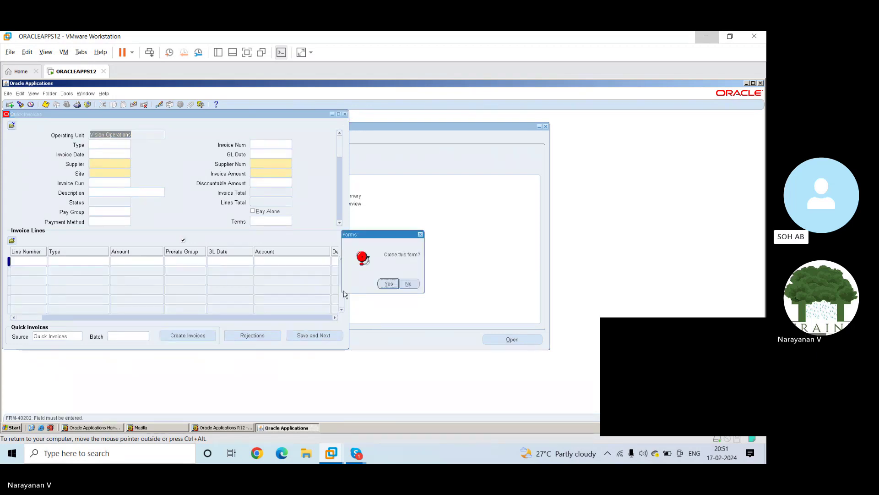
{"action": "left_click", "coordinate": [387, 288]}
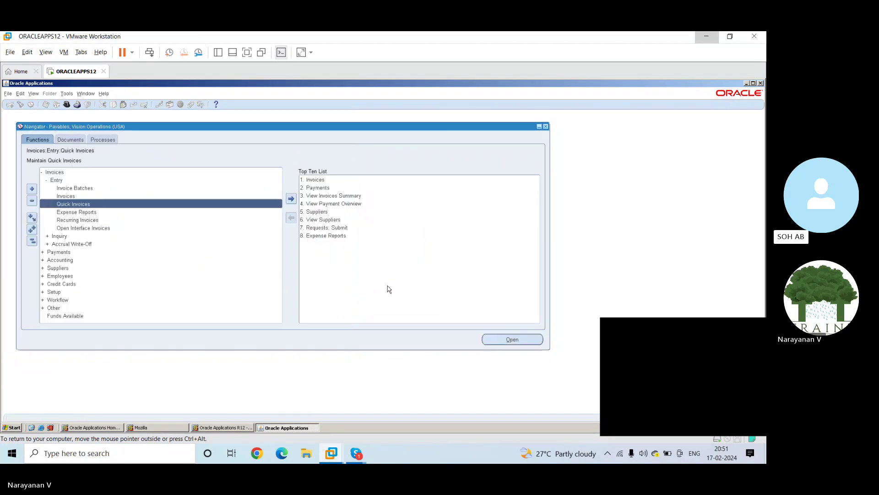
Try to open the Invoice Batches window
{"action": "double_click", "coordinate": [82, 189]}
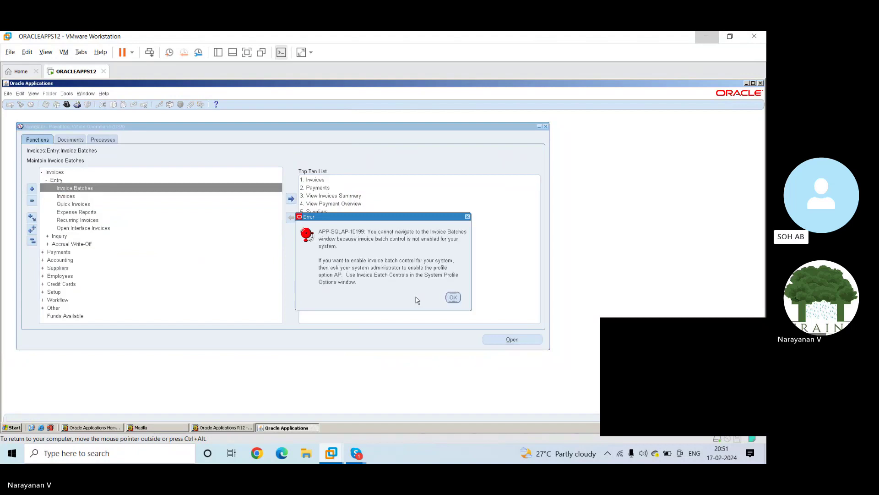
{"action": "left_click", "coordinate": [454, 298]}
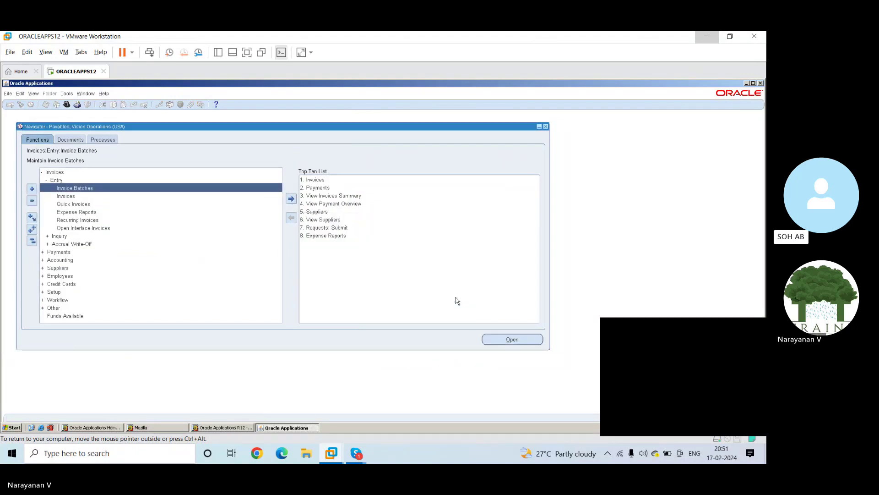
Open View Invoices Summary and find the invoices of supplier number 1 at its SACRAMENTO TRAI site
{"action": "left_click", "coordinate": [331, 196]}
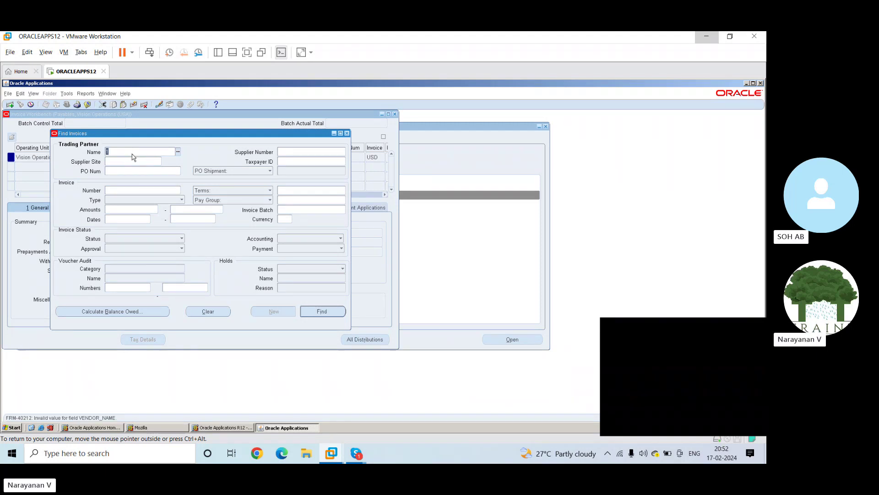
{"action": "type", "text": "2"}
{"action": "key", "text": "Tab"}
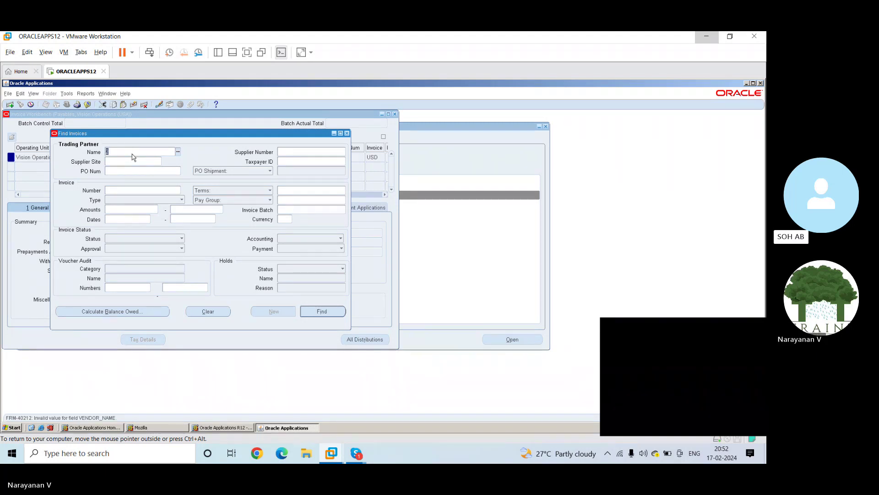
{"action": "key", "text": "BackSpace"}
{"action": "left_click", "coordinate": [289, 151]}
{"action": "type", "text": "1"}
{"action": "key", "text": "Tab"}
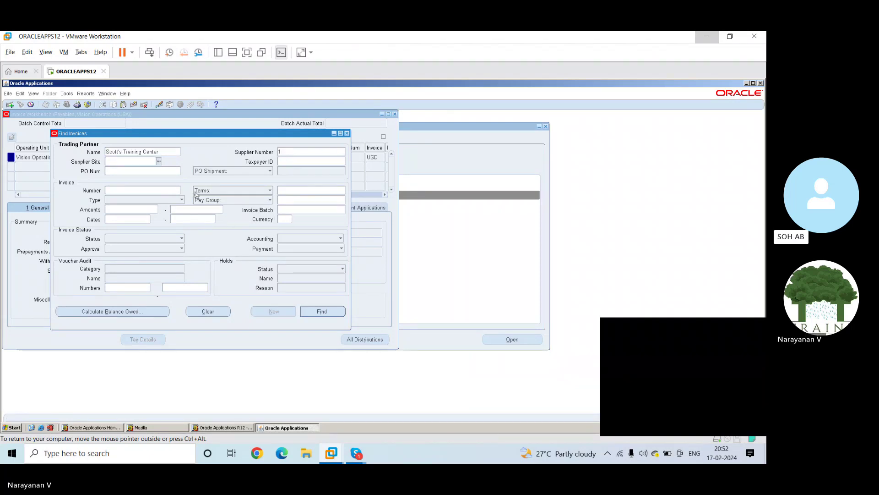
{"action": "left_click", "coordinate": [160, 161]}
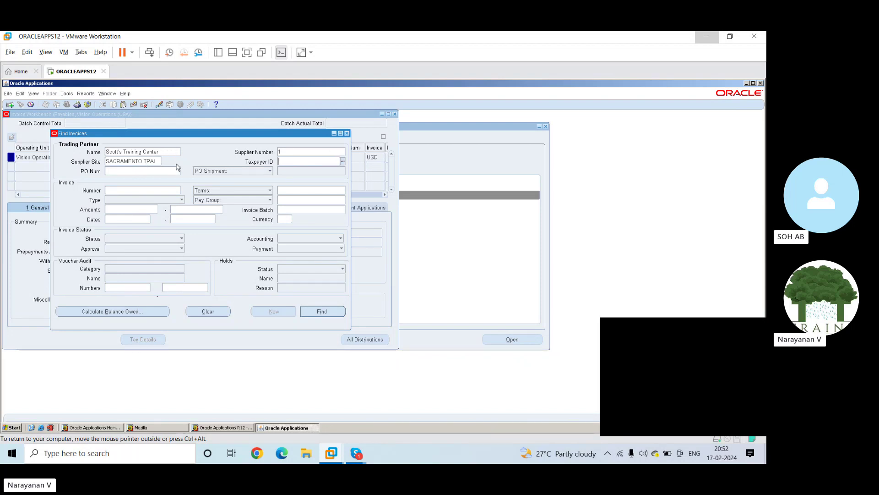
{"action": "left_click", "coordinate": [324, 311]}
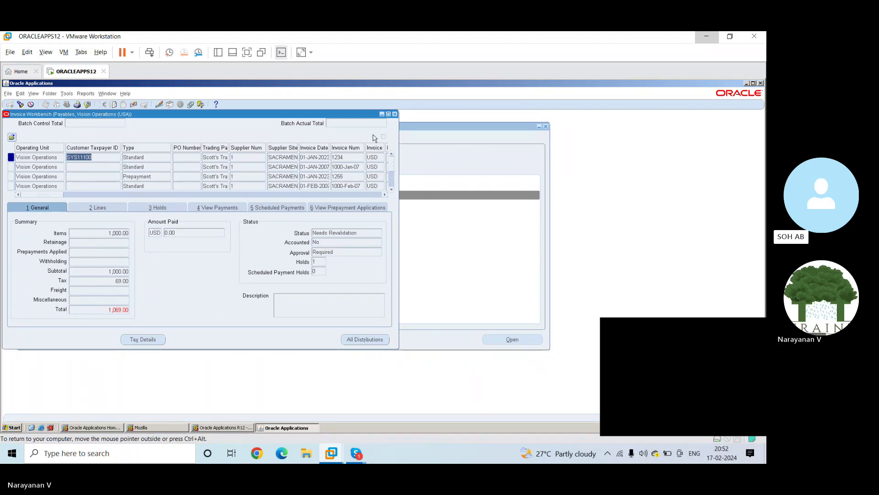
Review the general status, lines, holds, payments and scheduled payments of invoice 1000-Jan-07 in the maximized Invoice Workbench, and close it
{"action": "left_click", "coordinate": [388, 115]}
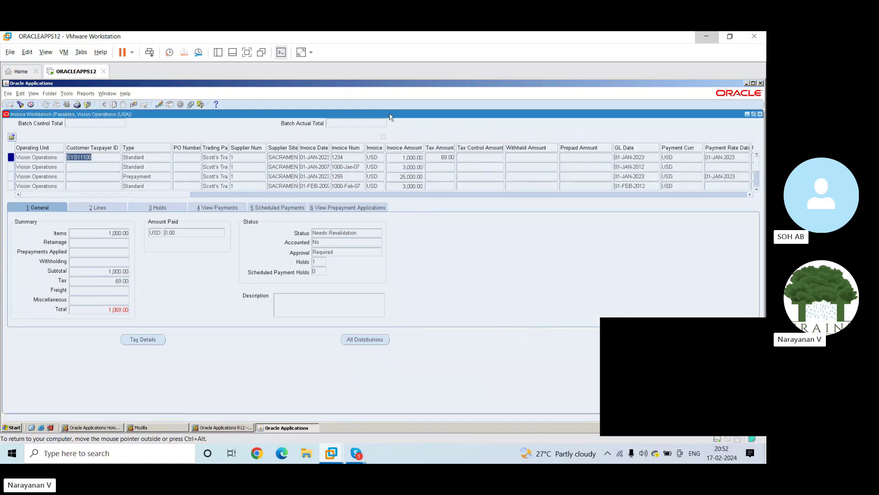
{"action": "left_click", "coordinate": [206, 166]}
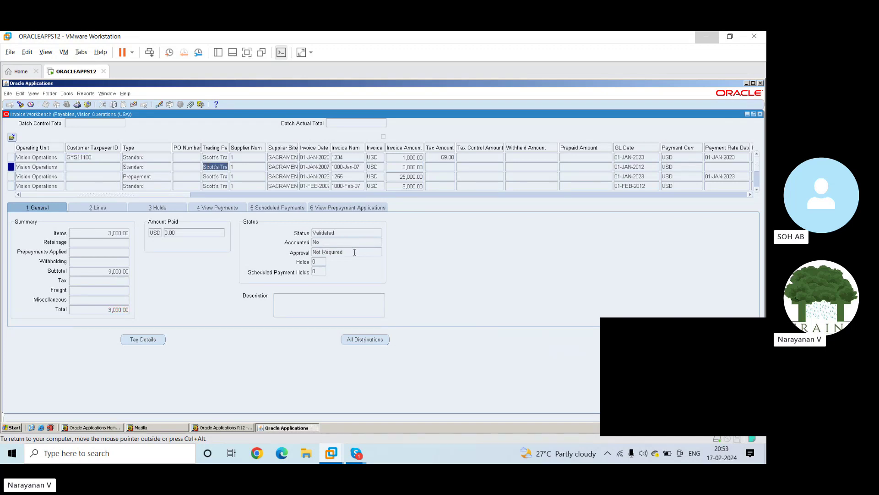
{"action": "left_click", "coordinate": [110, 208]}
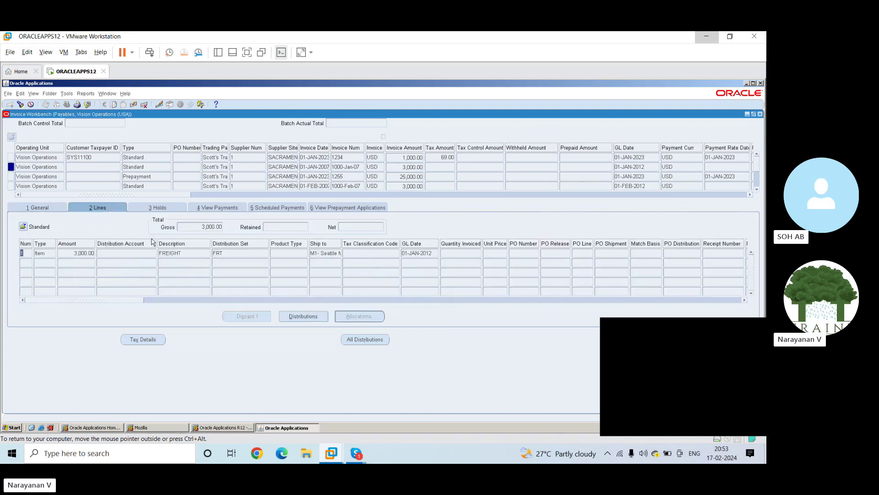
{"action": "left_click", "coordinate": [171, 207]}
{"action": "left_click", "coordinate": [212, 209]}
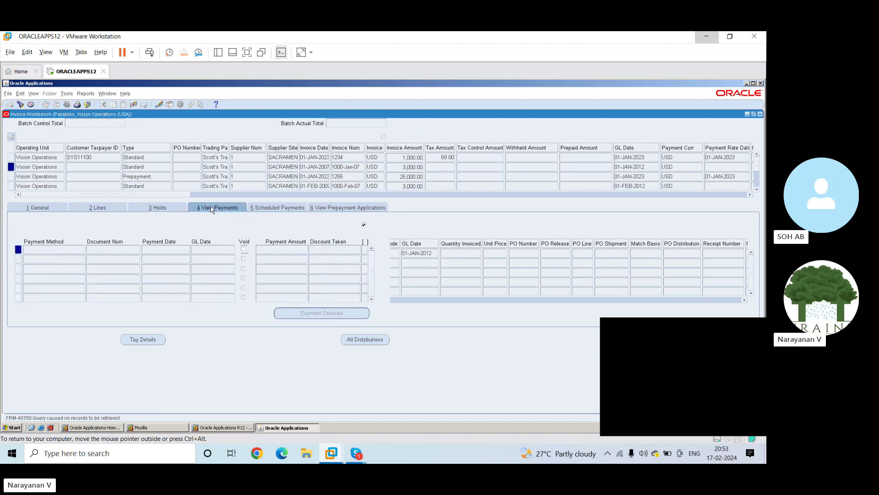
{"action": "left_click", "coordinate": [290, 207]}
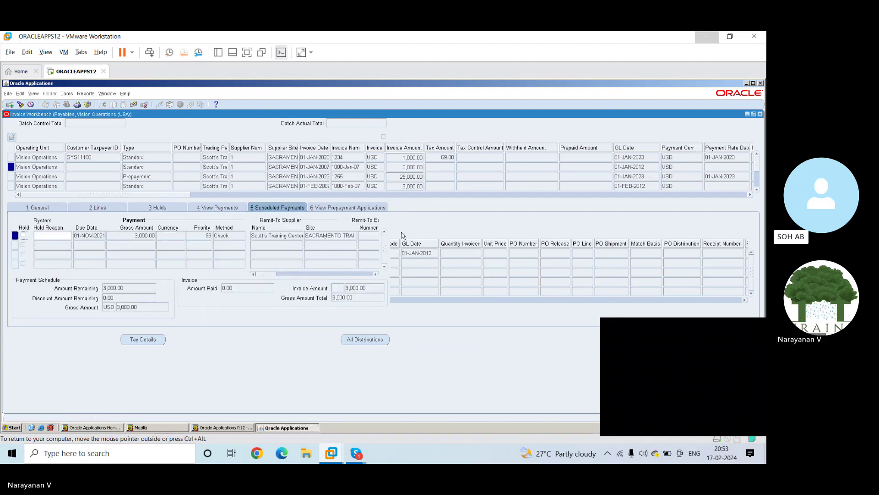
{"action": "left_click", "coordinate": [42, 209]}
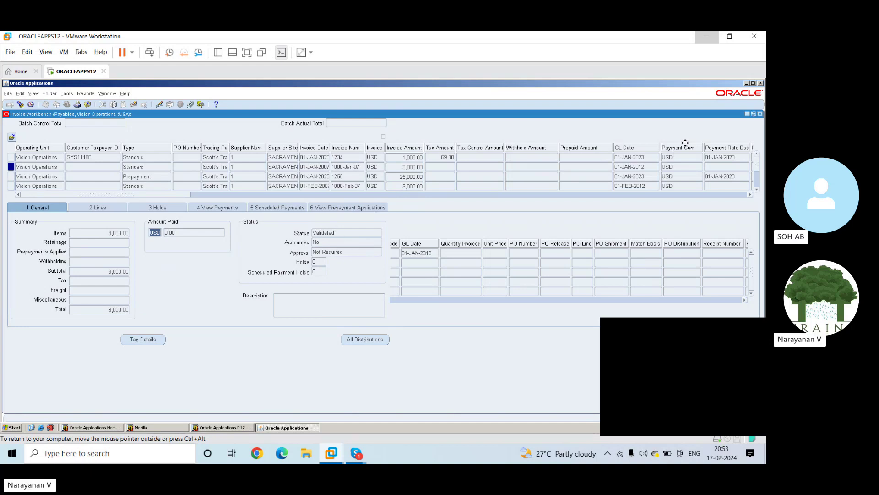
{"action": "left_click", "coordinate": [760, 115]}
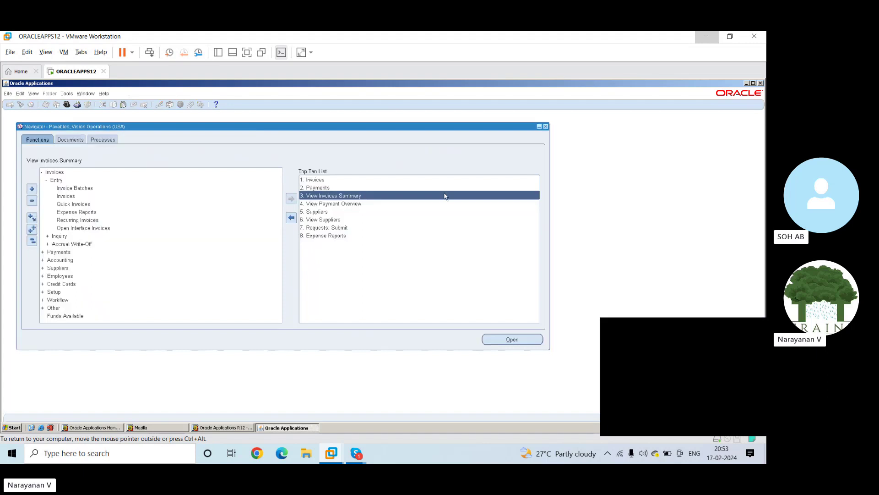
Open View Payment Overview and set the payment search to operating unit Vision Operations and payment number 123
{"action": "double_click", "coordinate": [344, 203]}
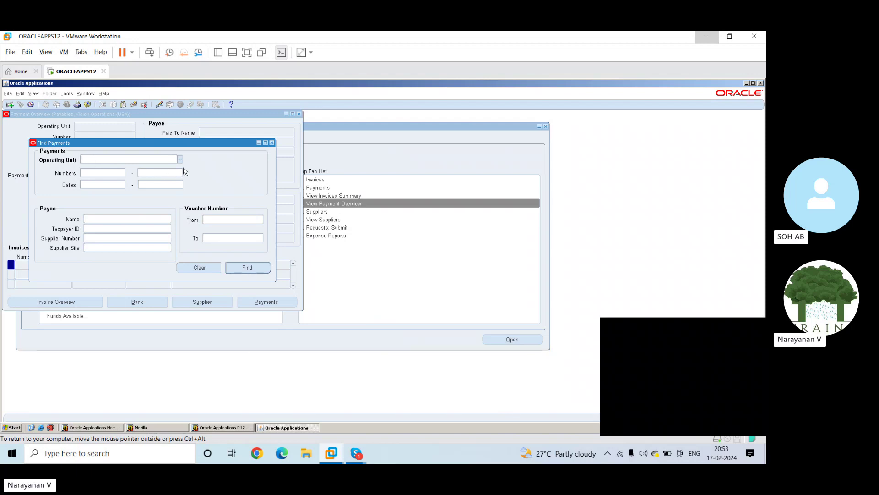
{"action": "left_click", "coordinate": [180, 159]}
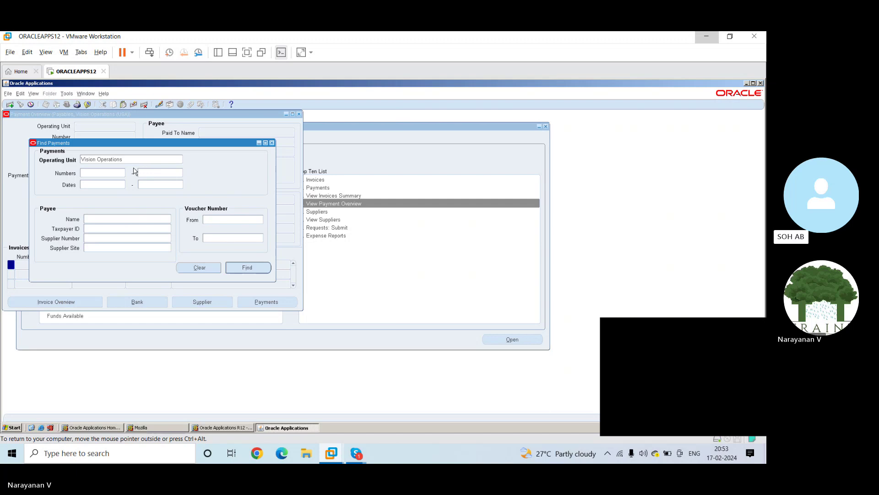
{"action": "left_click", "coordinate": [115, 171]}
{"action": "type", "text": "123"}
{"action": "key", "text": "Tab"}
Set the payment date range to 01-JAN-2023 through 31-JAN-2023 and run the search
{"action": "left_click", "coordinate": [109, 185]}
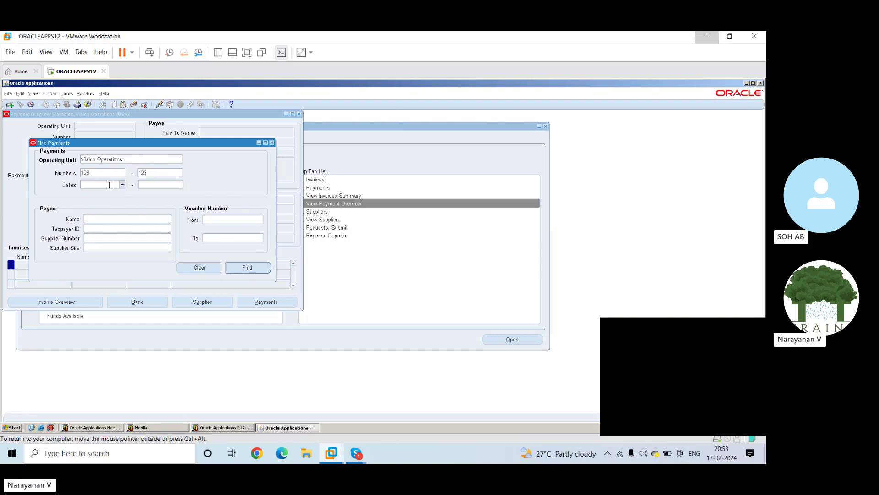
{"action": "type", "text": "1-JAN-2023"}
{"action": "key", "text": "Tab"}
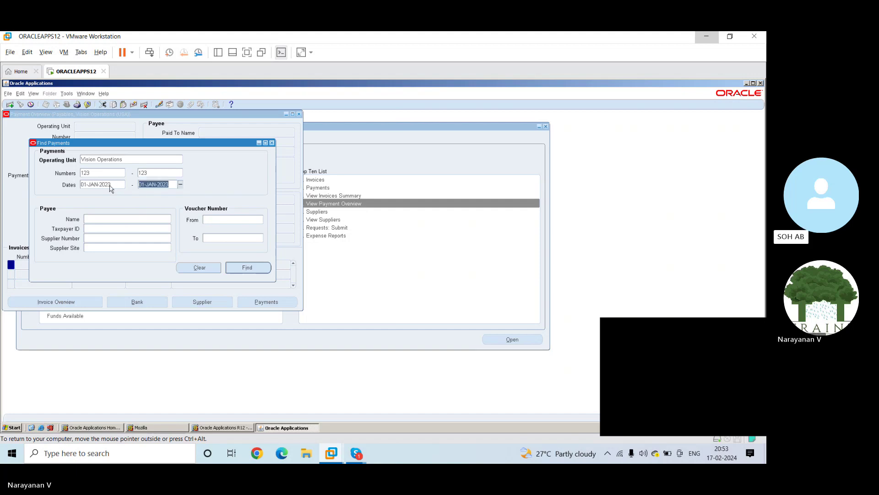
{"action": "key", "text": "Home"}
{"action": "key", "text": "Delete"}
{"action": "key", "text": "Delete"}
{"action": "type", "text": "31"}
{"action": "key", "text": "shift+Right"}
{"action": "key", "text": "shift+Right"}
{"action": "key", "text": "shift+Right"}
{"action": "left_click", "coordinate": [246, 269]}
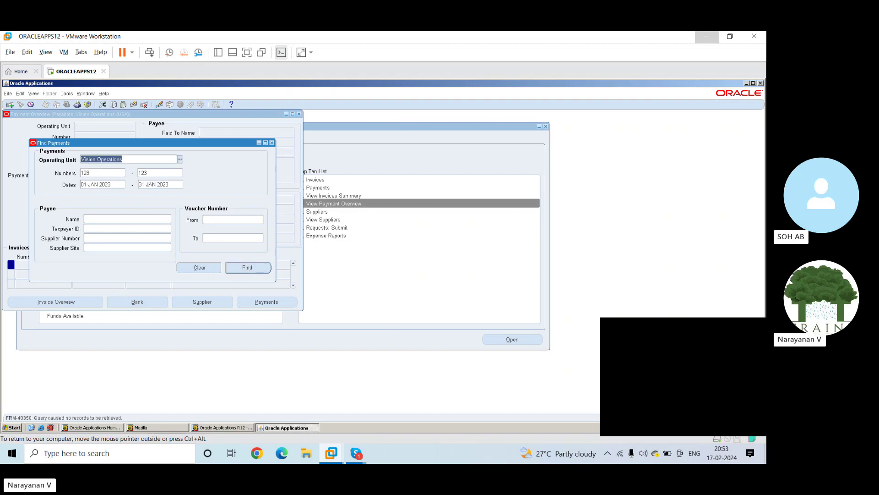
Clear both payment number fields and search payments again by operating unit and date range only
{"action": "double_click", "coordinate": [102, 173]}
{"action": "key", "text": "BackSpace"}
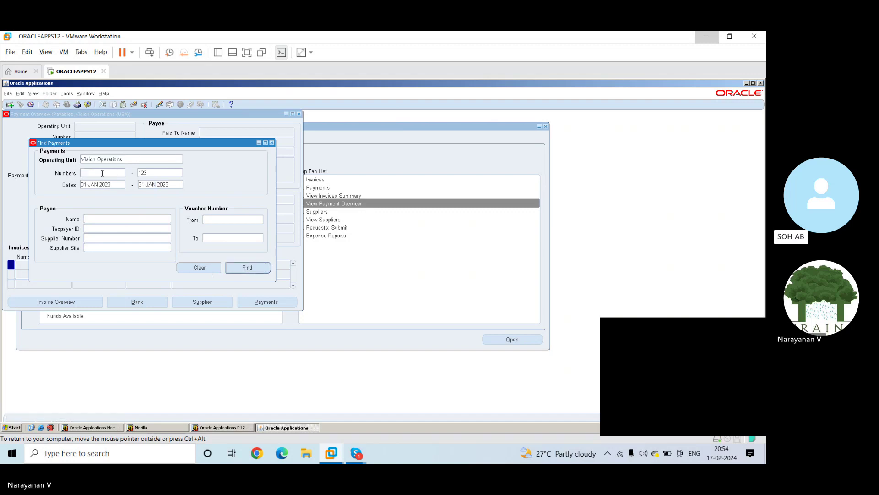
{"action": "key", "text": "Tab"}
{"action": "key", "text": "BackSpace"}
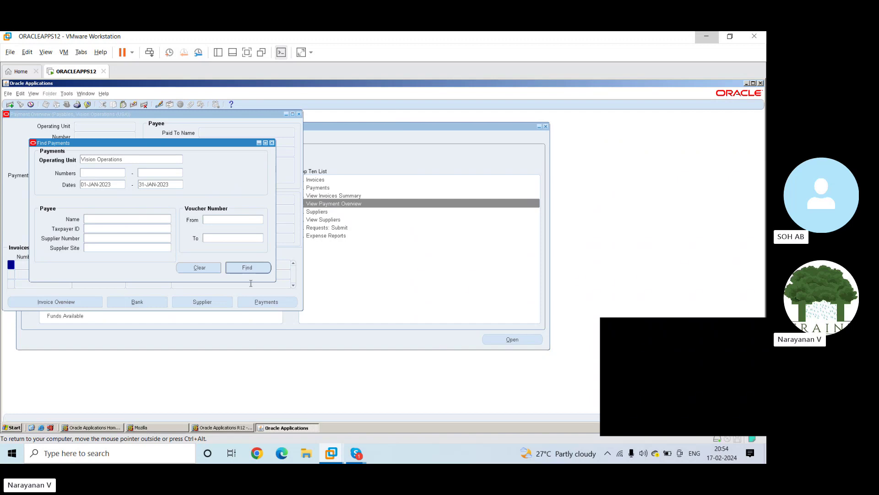
{"action": "left_click", "coordinate": [247, 268]}
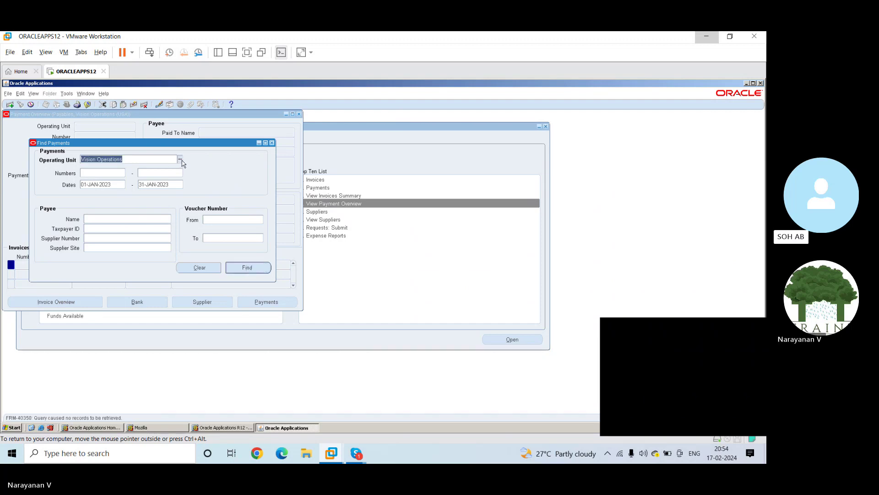
Try to change the operating unit to Vision Operations usa, and pick Vision Operations from the list of operating units
{"action": "key", "text": "Tab"}
{"action": "left_click", "coordinate": [150, 158]}
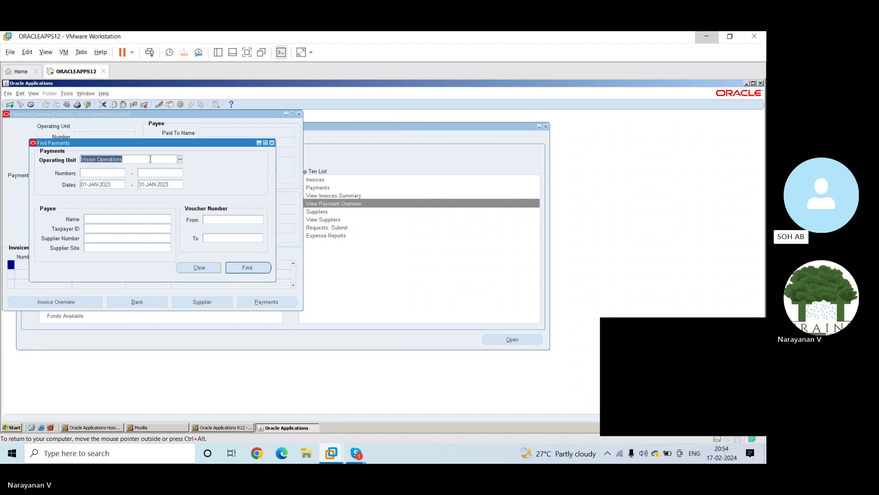
{"action": "left_click", "coordinate": [151, 159]}
{"action": "type", "text": "usa"}
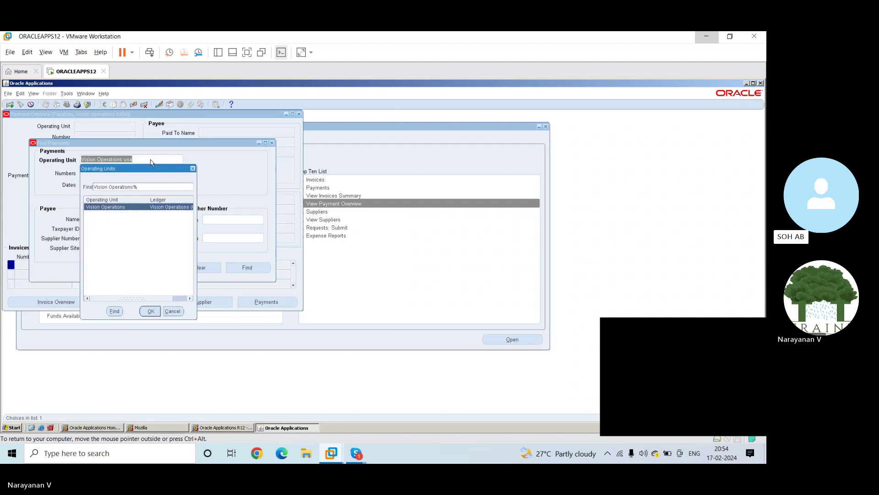
{"action": "key", "text": "Return"}
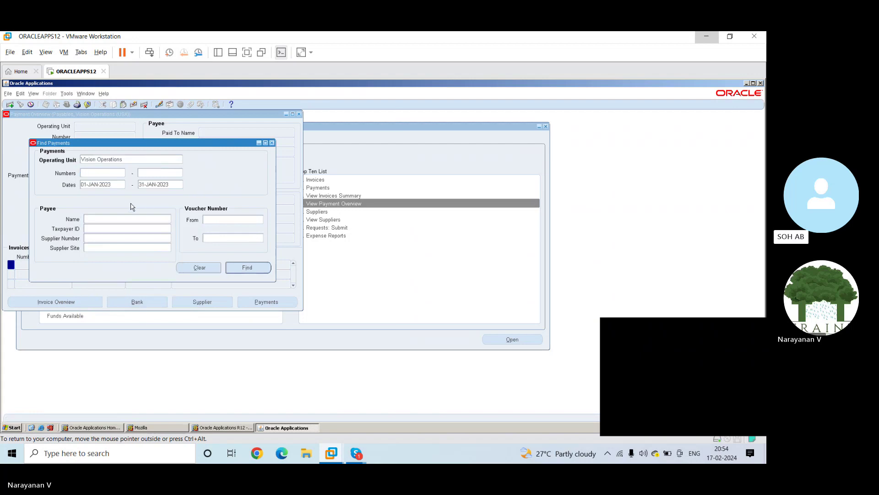
Extend the payment search's end date to 31-DEC-2023
{"action": "left_click", "coordinate": [111, 219]}
{"action": "left_click", "coordinate": [169, 185]}
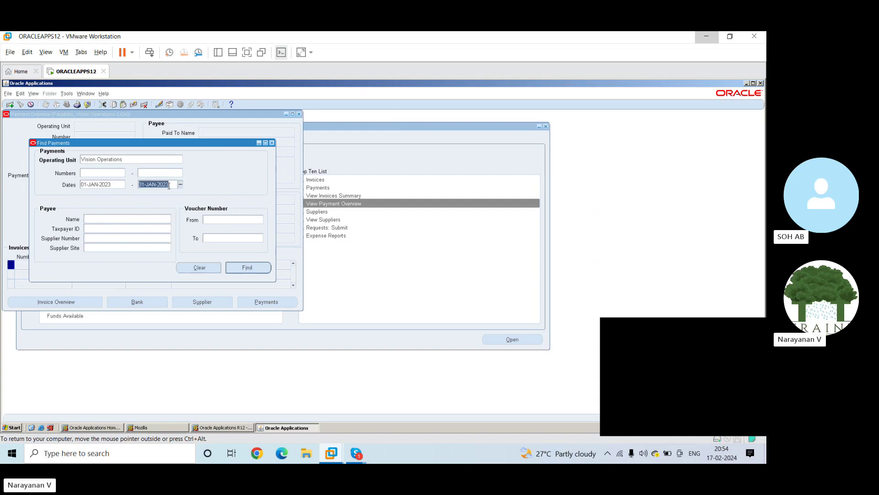
{"action": "left_click", "coordinate": [170, 185]}
{"action": "key", "text": "shift+Left"}
{"action": "key", "text": "shift+Left"}
{"action": "key", "text": "shift+Left"}
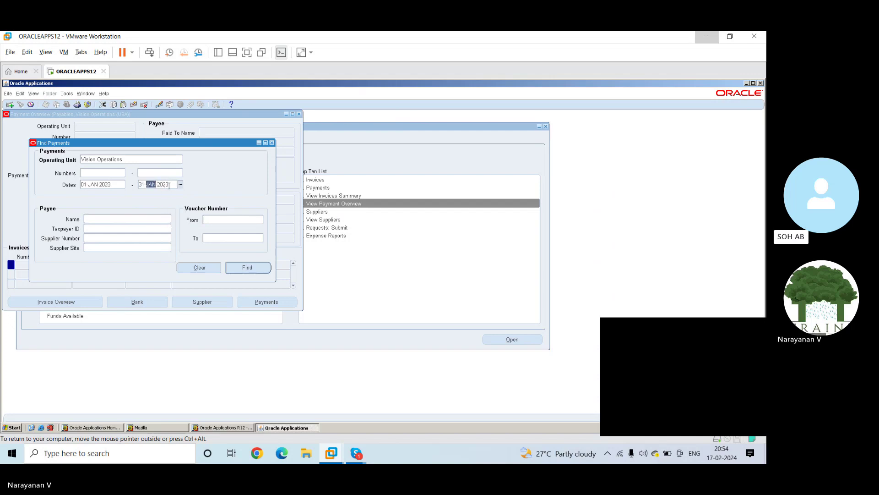
{"action": "type", "text": "DEC"}
{"action": "key", "text": "Tab"}
Try to look up the payee by searching the supplier names for 1, and cancel the lookup
{"action": "left_click", "coordinate": [168, 218]}
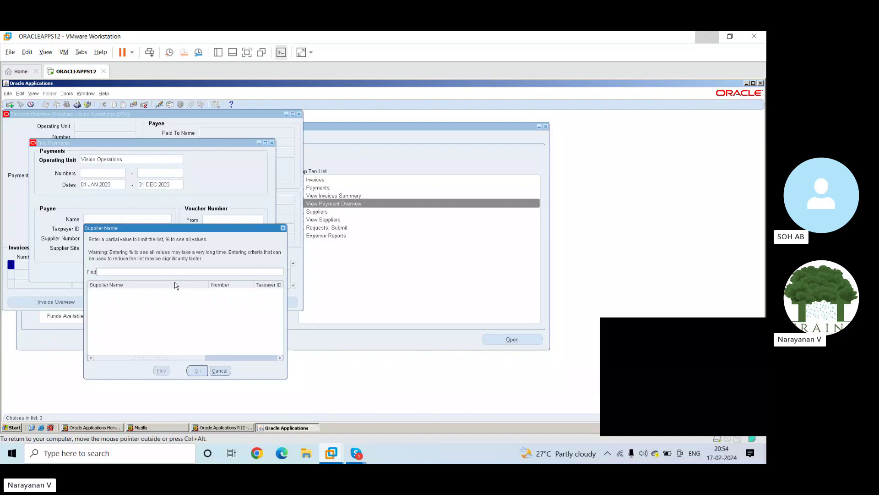
{"action": "type", "text": "1"}
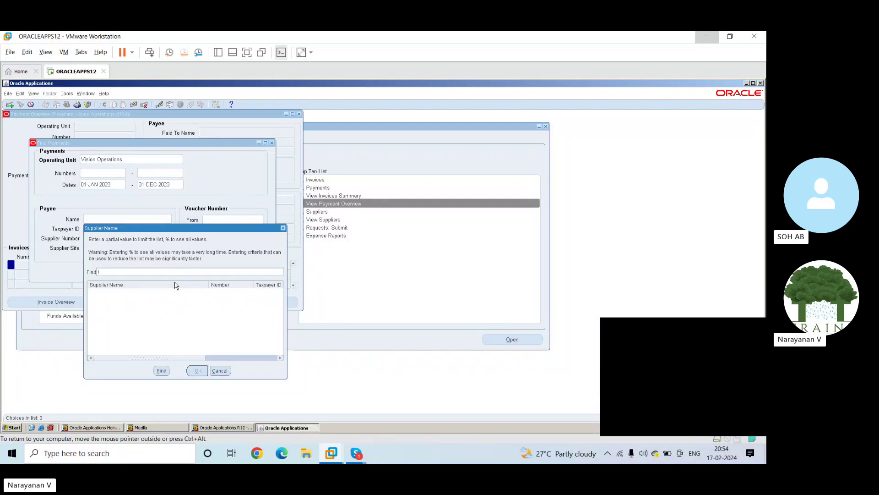
{"action": "left_click", "coordinate": [161, 372]}
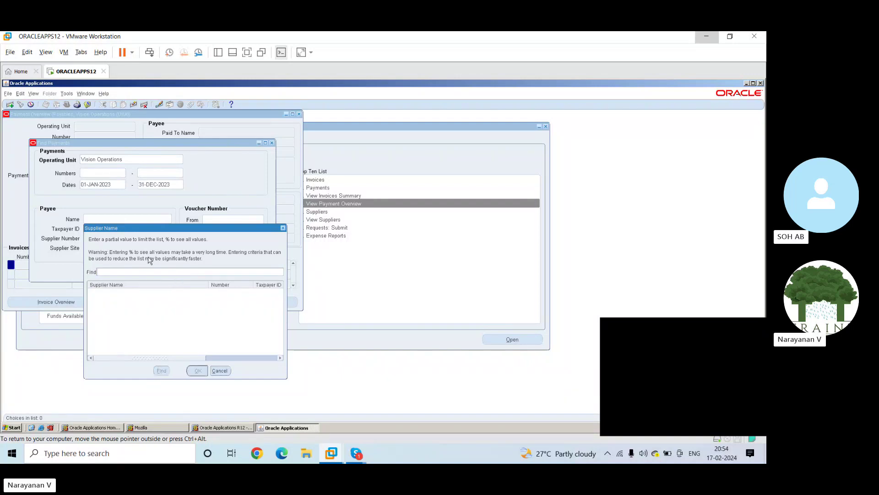
{"action": "left_click", "coordinate": [221, 371]}
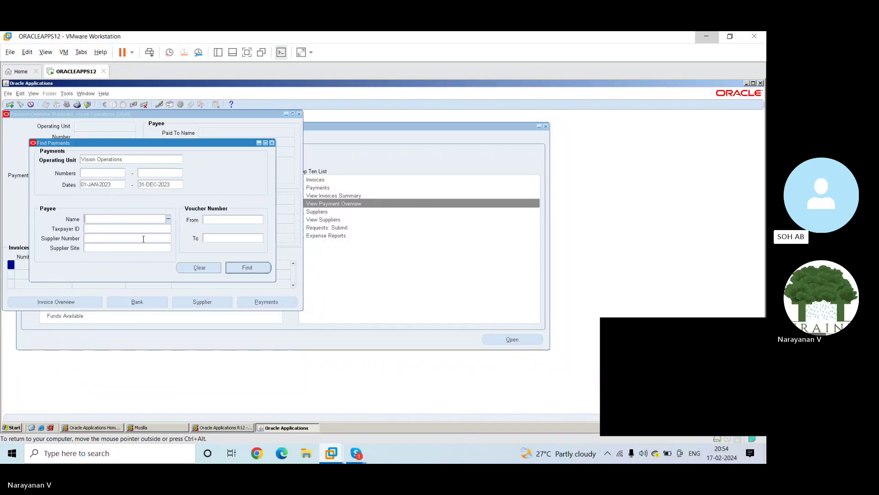
Run the payment search with the extended dates, and close the search form and Payment Overview
{"action": "left_click", "coordinate": [238, 272]}
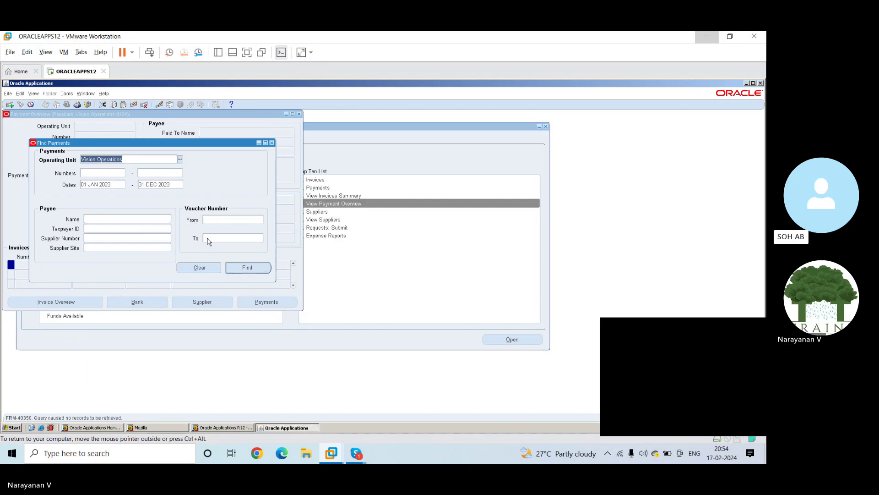
{"action": "left_click", "coordinate": [272, 143]}
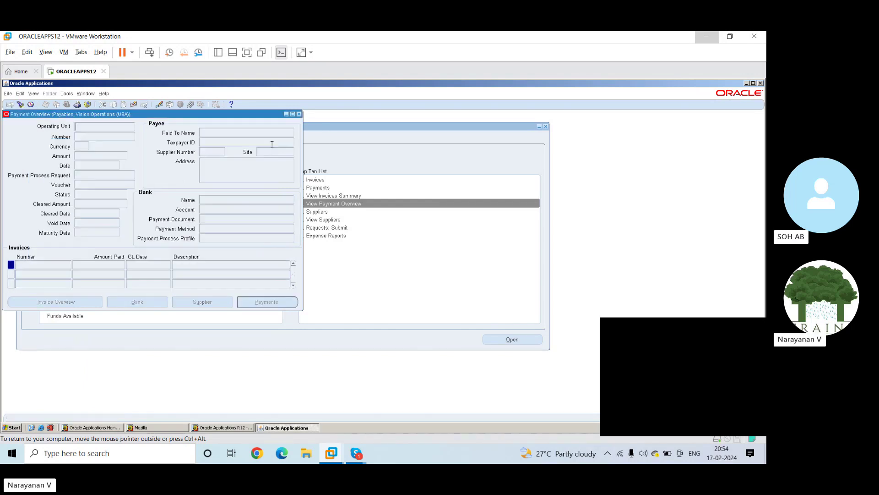
{"action": "left_click", "coordinate": [300, 114]}
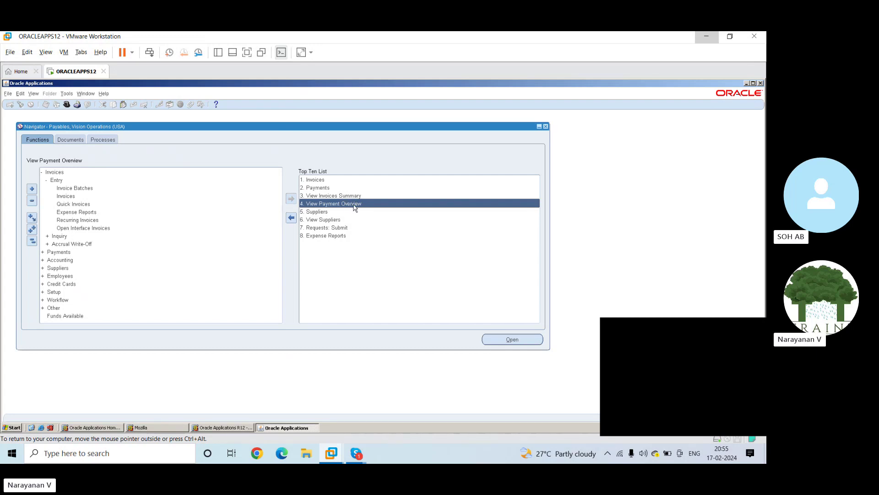
Open Suppliers, search for supplier number 1, and open Advanced Network Devices for updating
{"action": "double_click", "coordinate": [316, 212]}
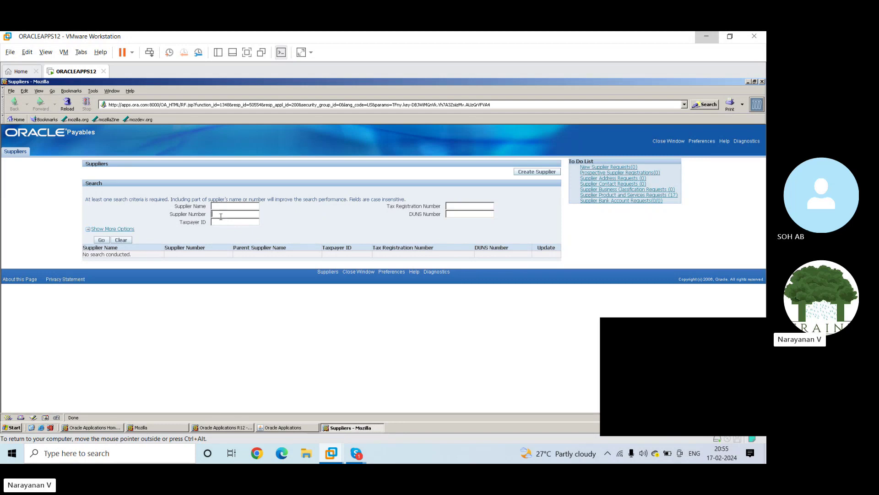
{"action": "type", "text": "1"}
{"action": "key", "text": "Tab"}
{"action": "left_click", "coordinate": [102, 240]}
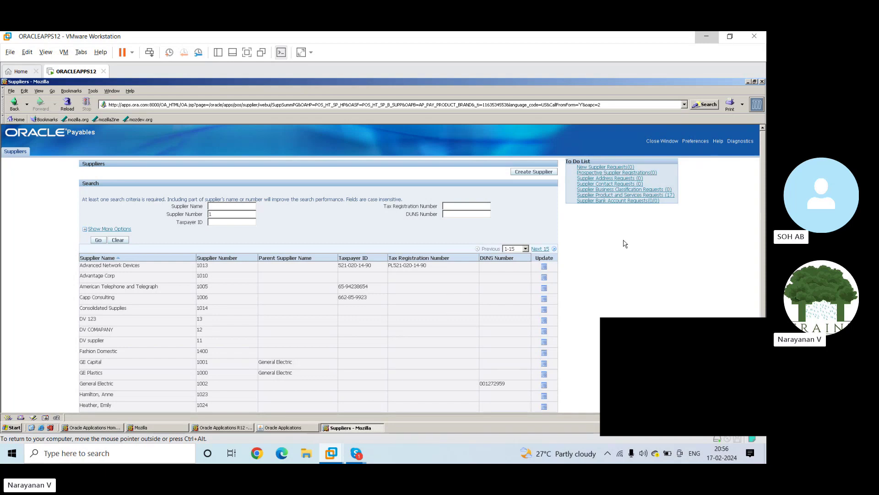
{"action": "left_click", "coordinate": [543, 267]}
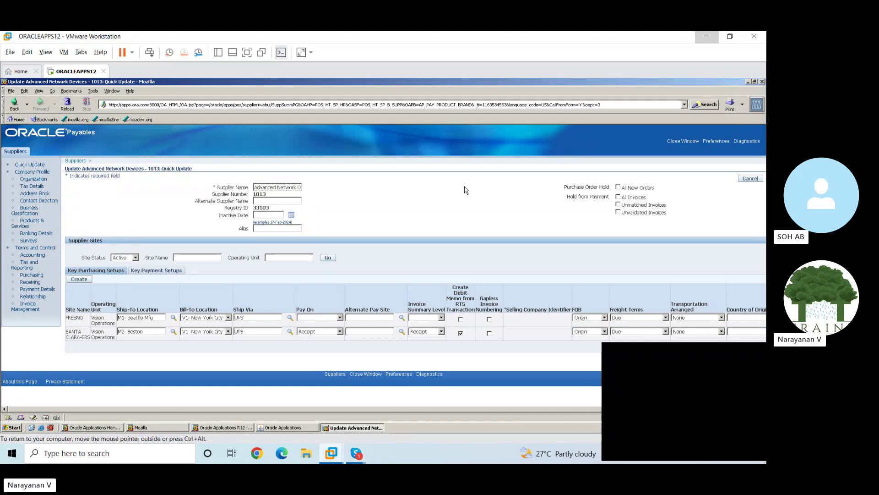
Cancel the quick update of Advanced Network Devices and close the supplier window, confirming the closure
{"action": "left_click", "coordinate": [747, 179]}
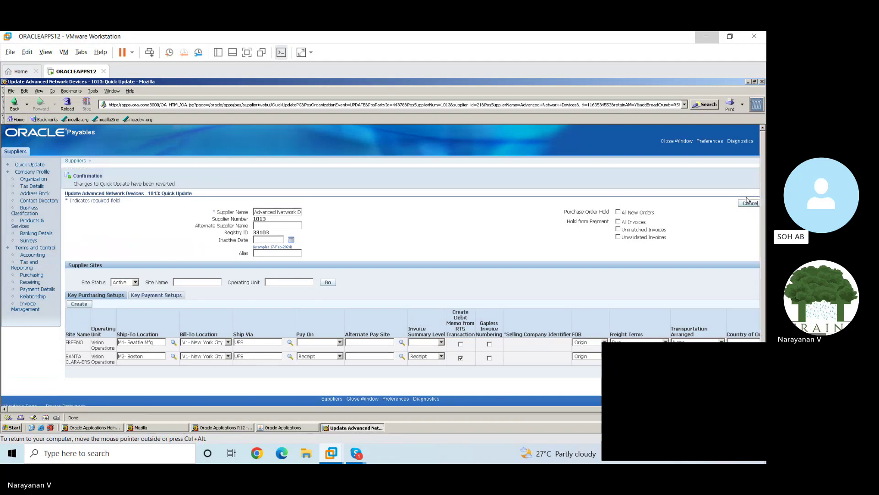
{"action": "left_click", "coordinate": [751, 204]}
{"action": "left_click", "coordinate": [677, 141]}
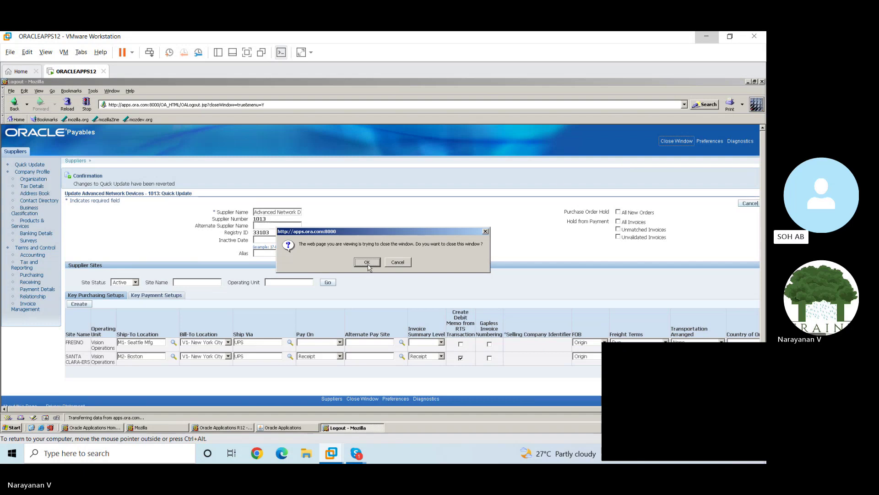
{"action": "left_click", "coordinate": [367, 263]}
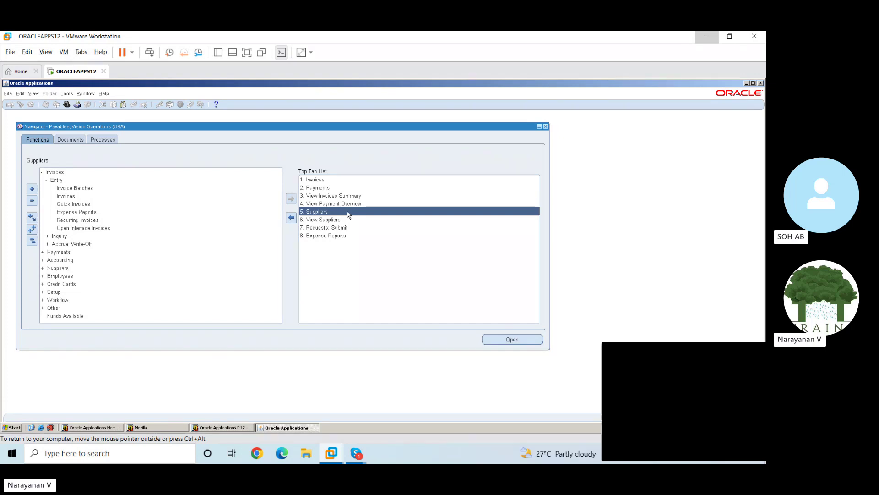
Open View Suppliers from the Top Ten List to look at its search page, and close the window again
{"action": "left_click", "coordinate": [327, 220]}
{"action": "double_click", "coordinate": [327, 220]}
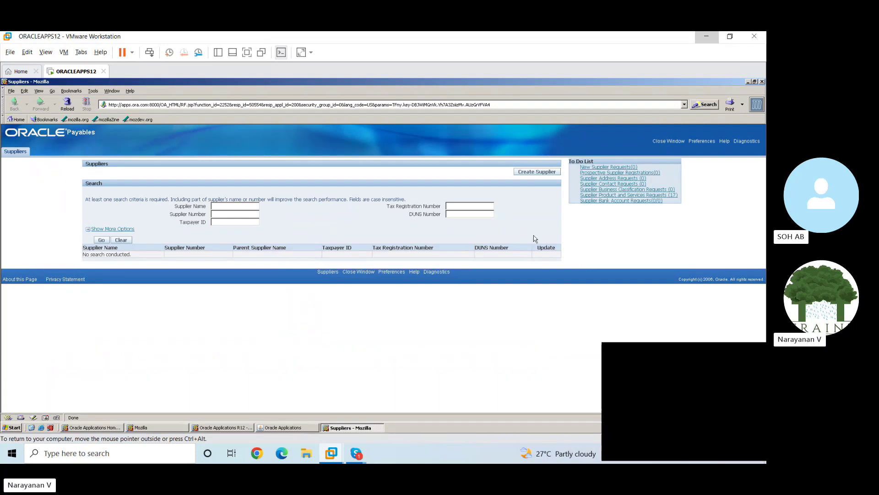
{"action": "left_click", "coordinate": [659, 145]}
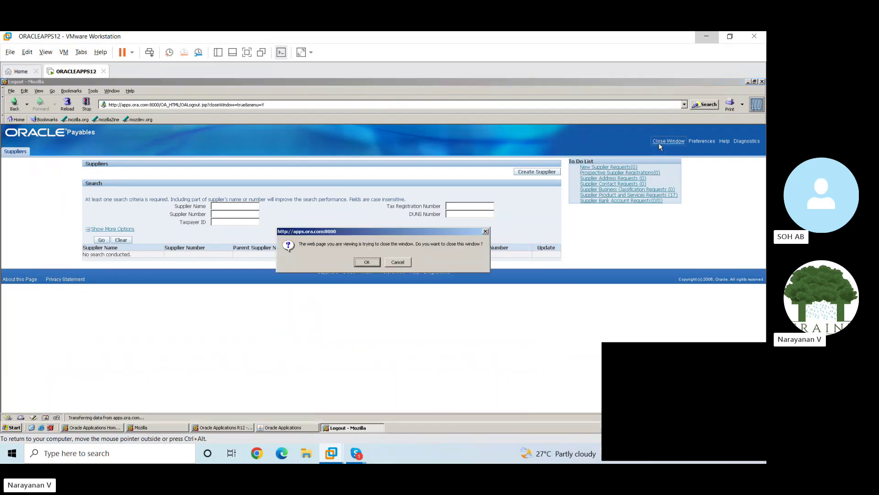
{"action": "left_click", "coordinate": [374, 262]}
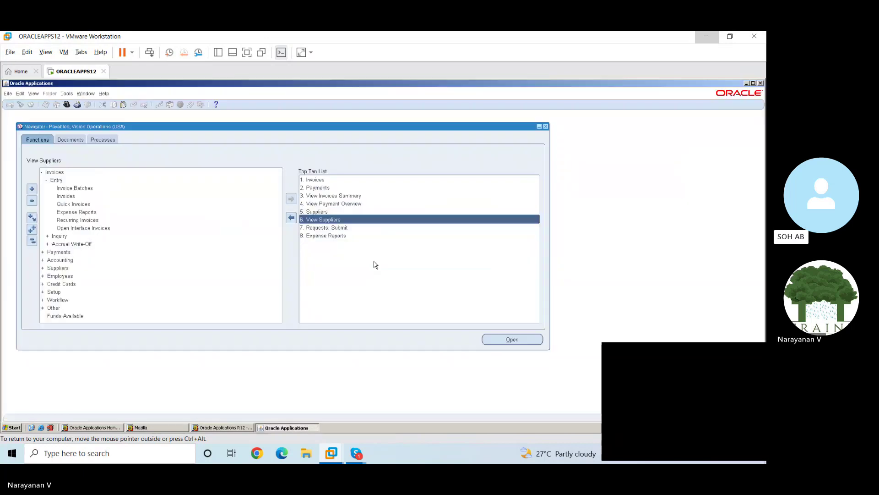
Open Expense Reports and fill in the employee name by searching the employee list for 1
{"action": "double_click", "coordinate": [332, 236]}
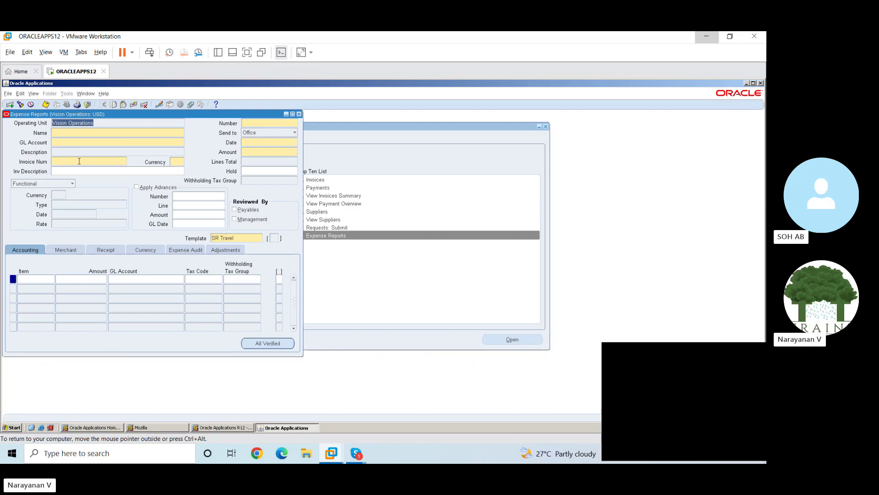
{"action": "left_click", "coordinate": [72, 133]}
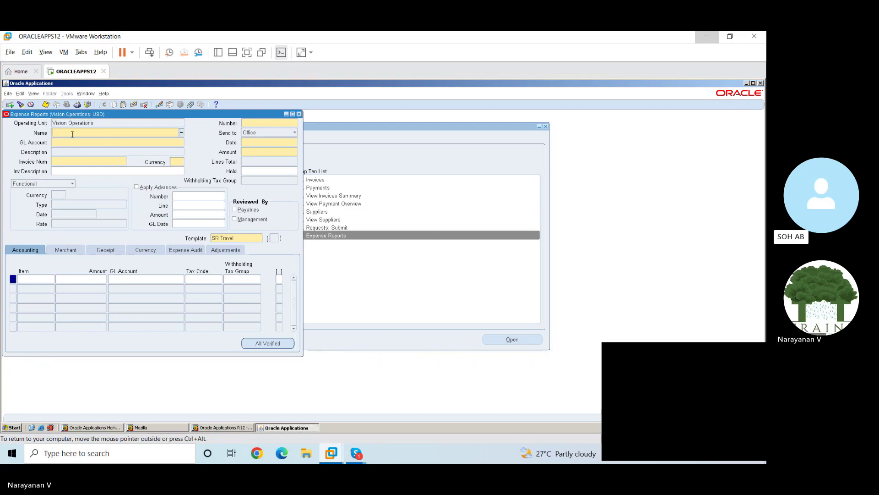
{"action": "left_click", "coordinate": [181, 133]}
{"action": "type", "text": "1"}
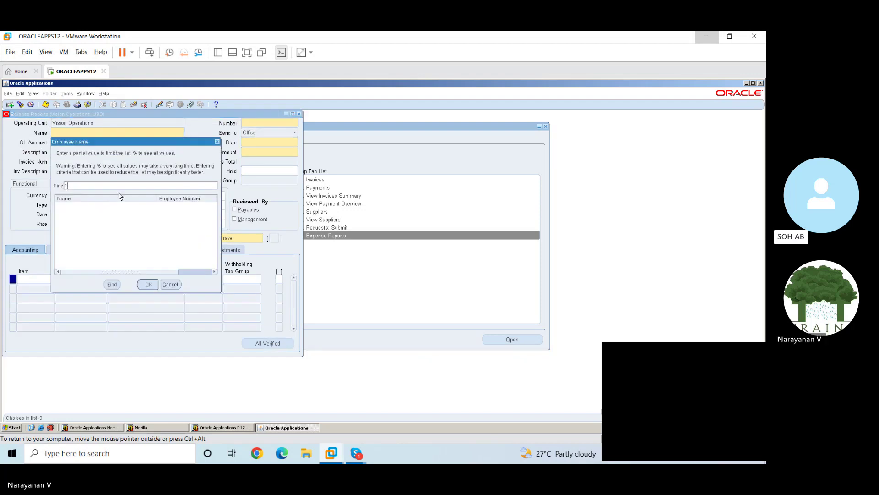
{"action": "left_click", "coordinate": [113, 284]}
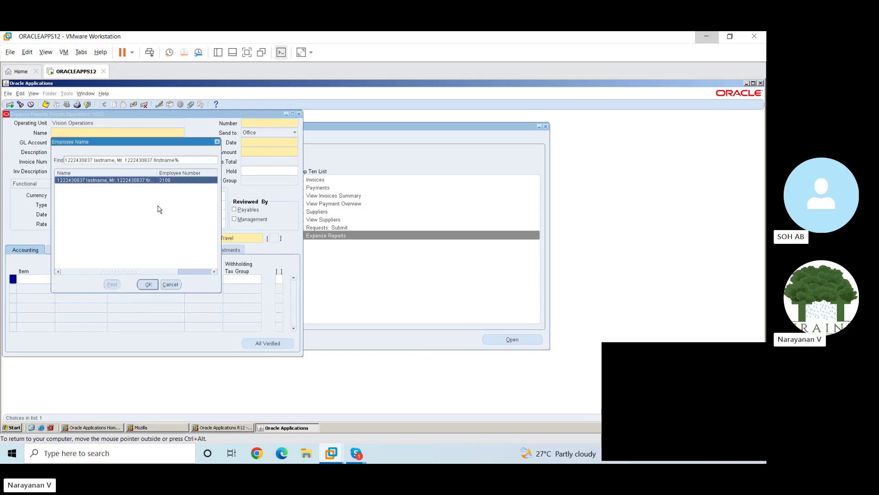
{"action": "left_click", "coordinate": [148, 284]}
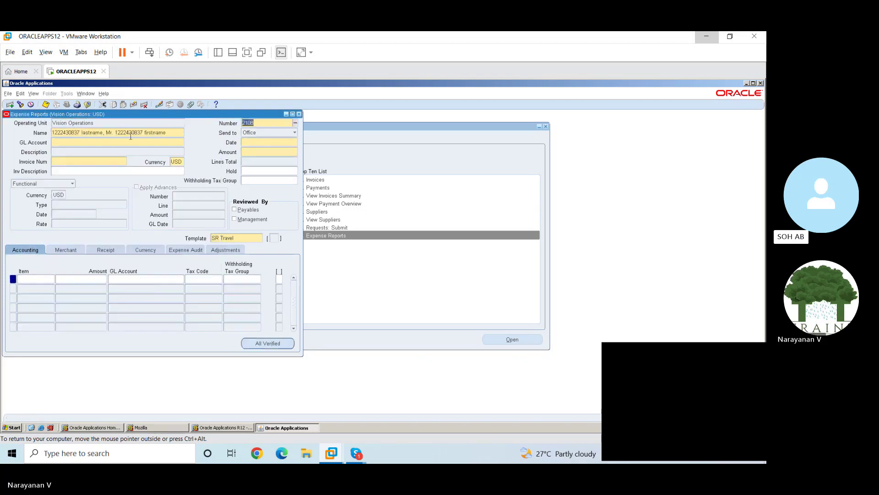
Set the expense report's GL account using the Employee Exp. account alias
{"action": "left_click", "coordinate": [143, 144]}
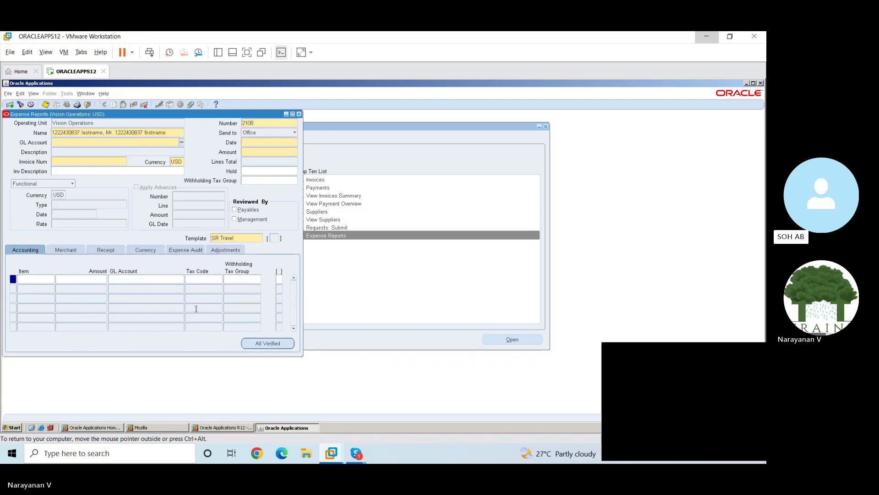
{"action": "left_click", "coordinate": [267, 344]}
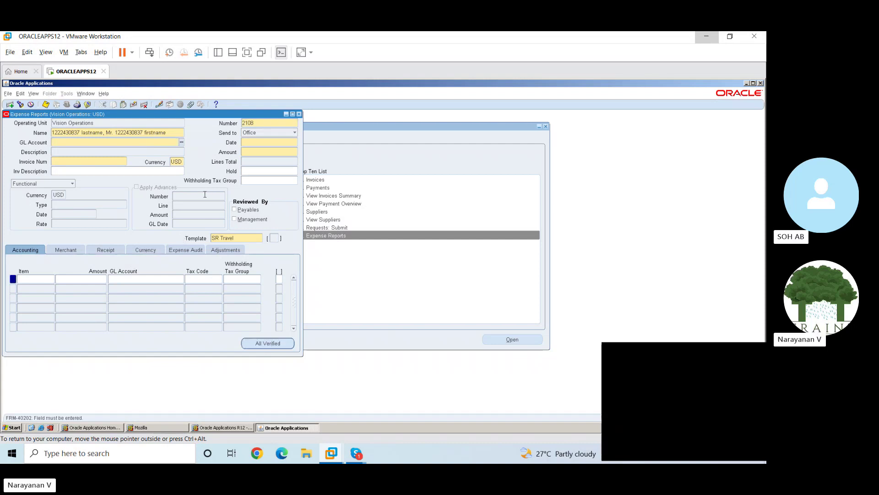
{"action": "left_click", "coordinate": [182, 145]}
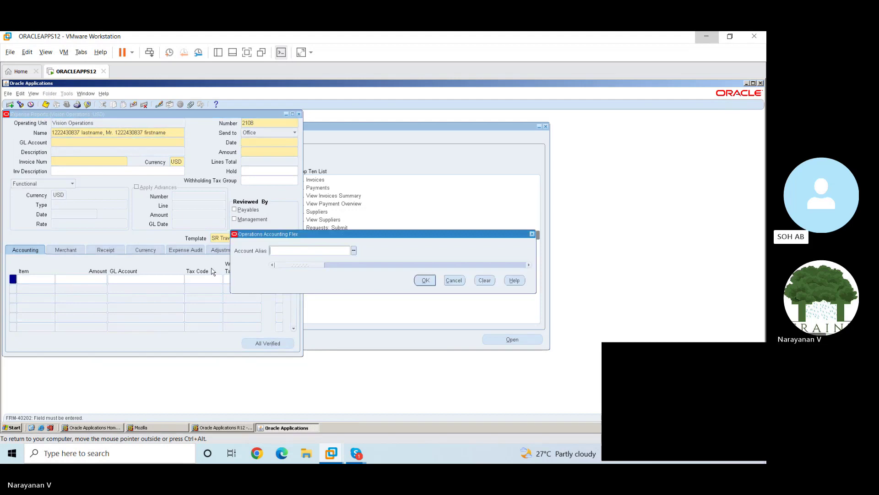
{"action": "left_click", "coordinate": [354, 250]}
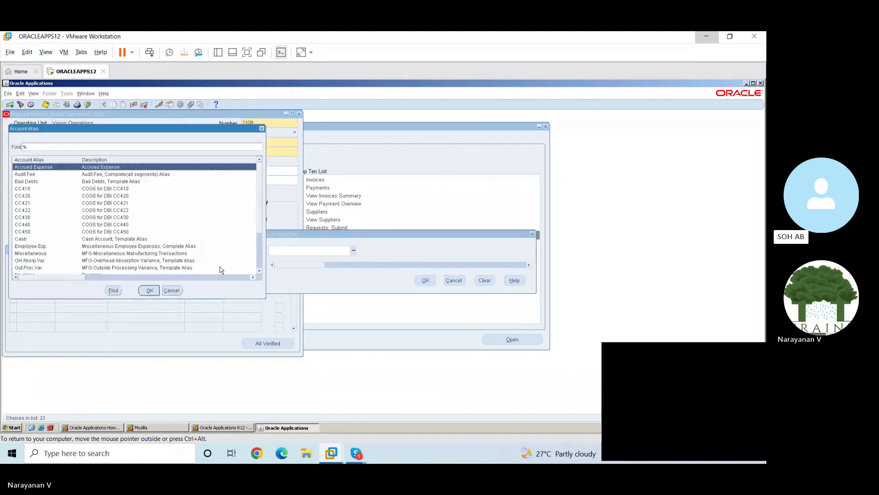
{"action": "left_click", "coordinate": [49, 255]}
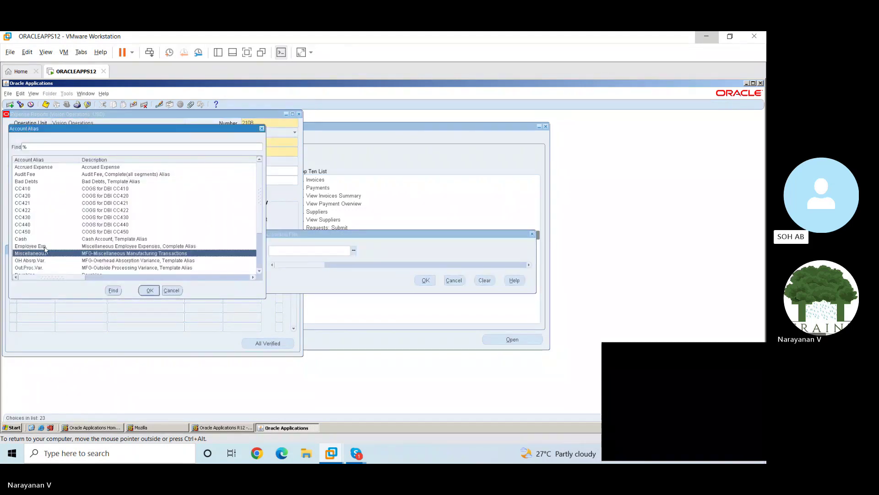
{"action": "left_click", "coordinate": [45, 249]}
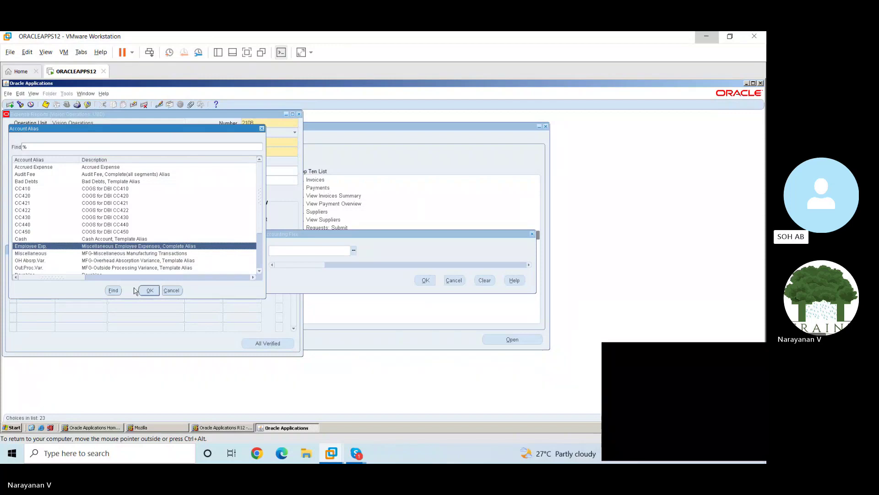
{"action": "left_click", "coordinate": [147, 290]}
{"action": "left_click", "coordinate": [425, 280]}
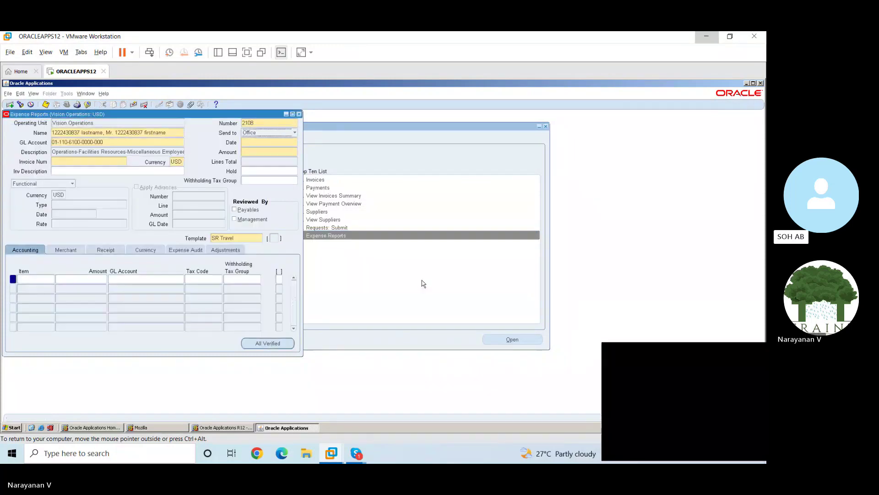
Enter 1 as the expense report's invoice number and try to mark all receipts as verified
{"action": "left_click", "coordinate": [85, 162]}
{"action": "type", "text": "1"}
{"action": "key", "text": "Tab"}
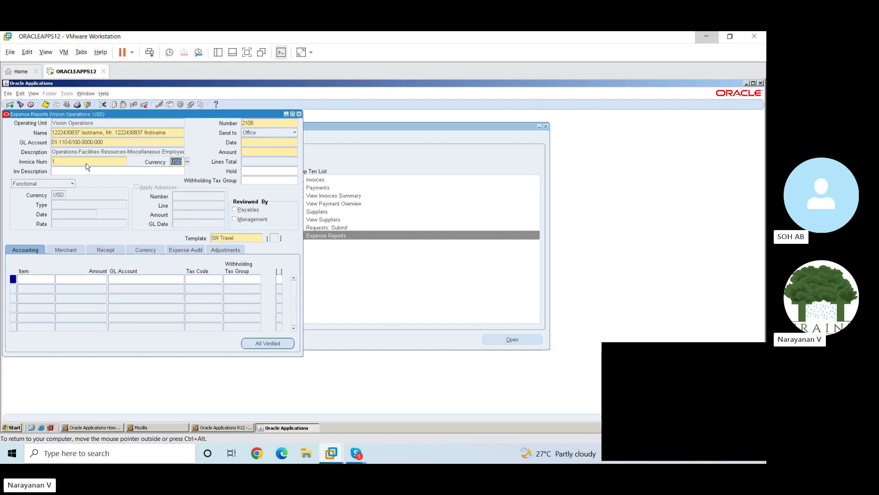
{"action": "left_click", "coordinate": [278, 347]}
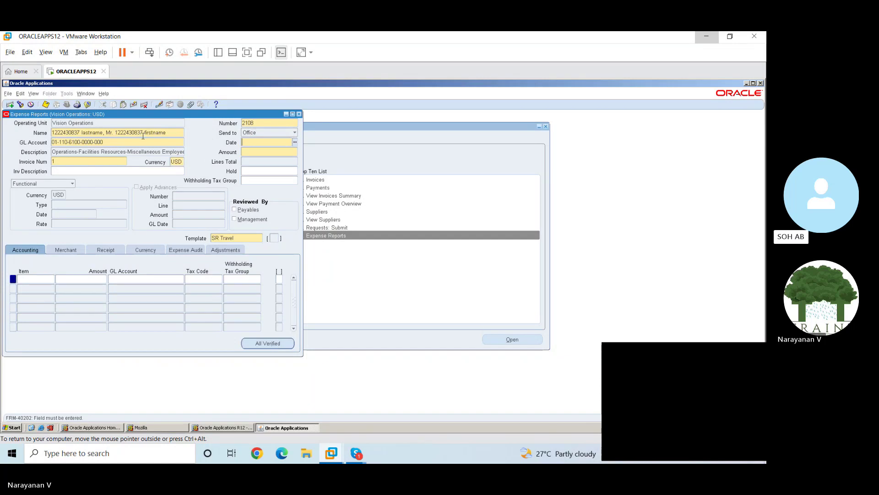
Set the expense report date to 17-FEB-2023, accepting the date note
{"action": "left_click_drag", "start_coordinate": [175, 114], "coordinate": [202, 131]}
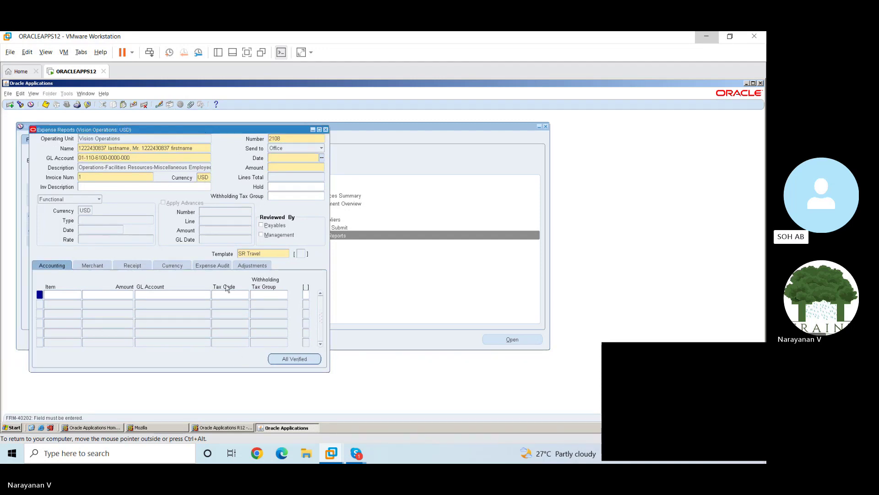
{"action": "left_click", "coordinate": [322, 157]}
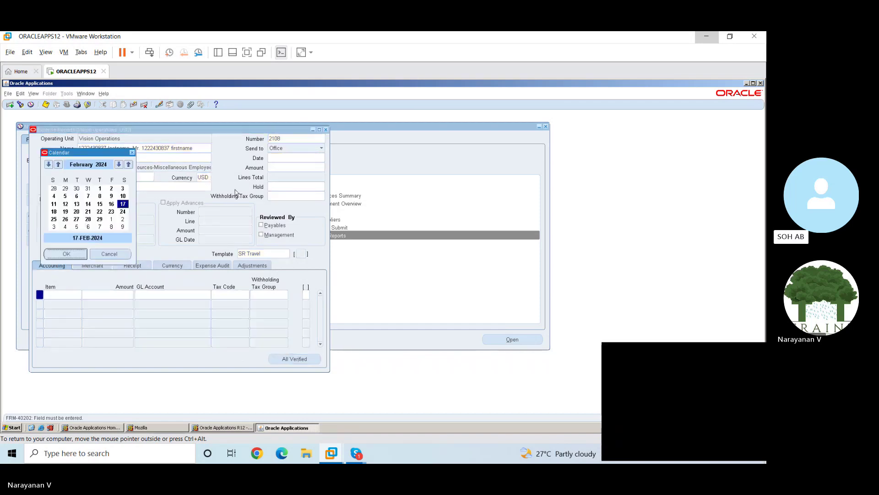
{"action": "left_click", "coordinate": [119, 165]}
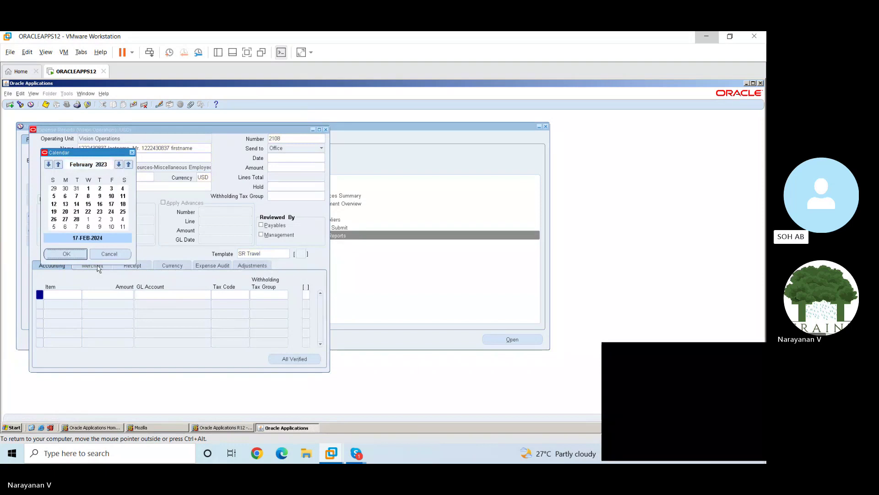
{"action": "left_click", "coordinate": [73, 252]}
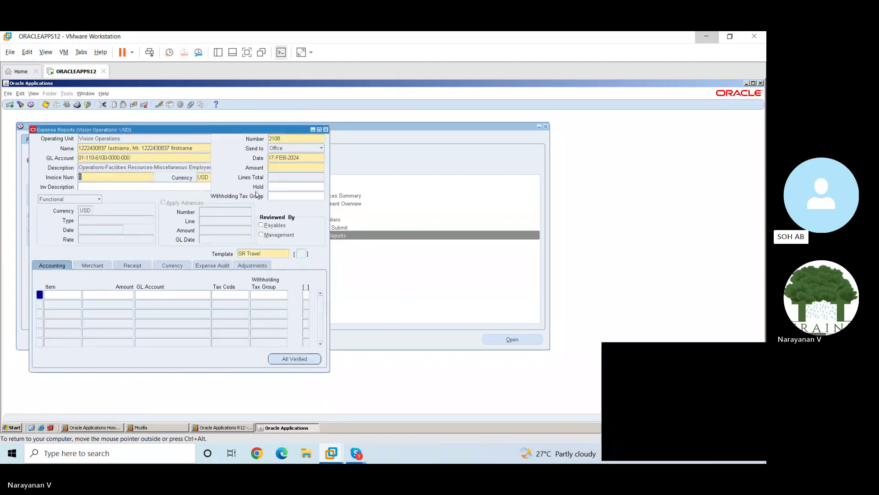
{"action": "left_click", "coordinate": [308, 158]}
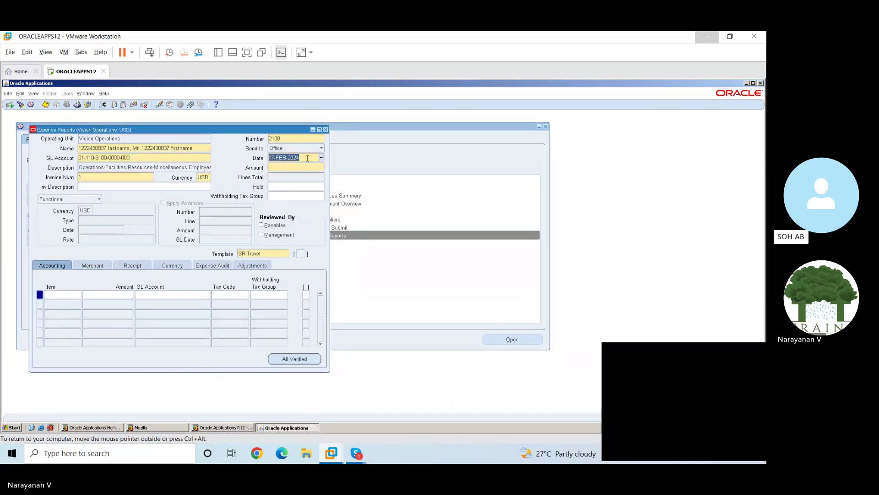
{"action": "type", "text": "17-FEB-2023"}
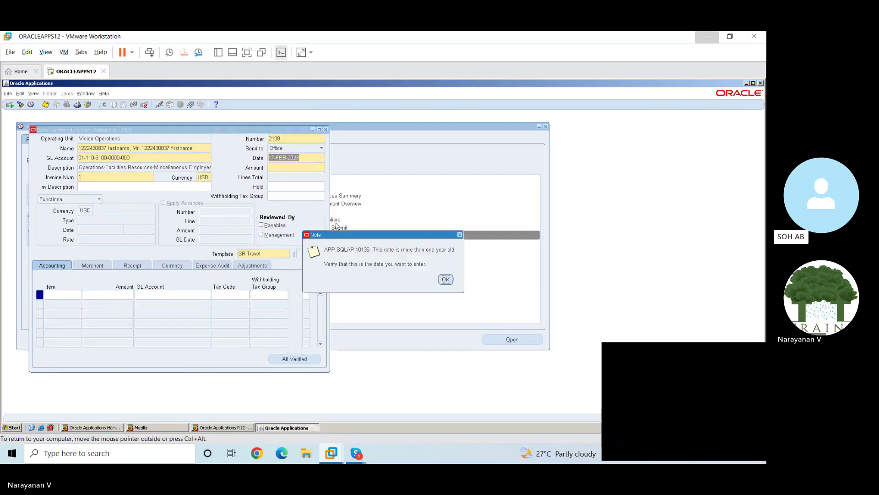
{"action": "key", "text": "Return"}
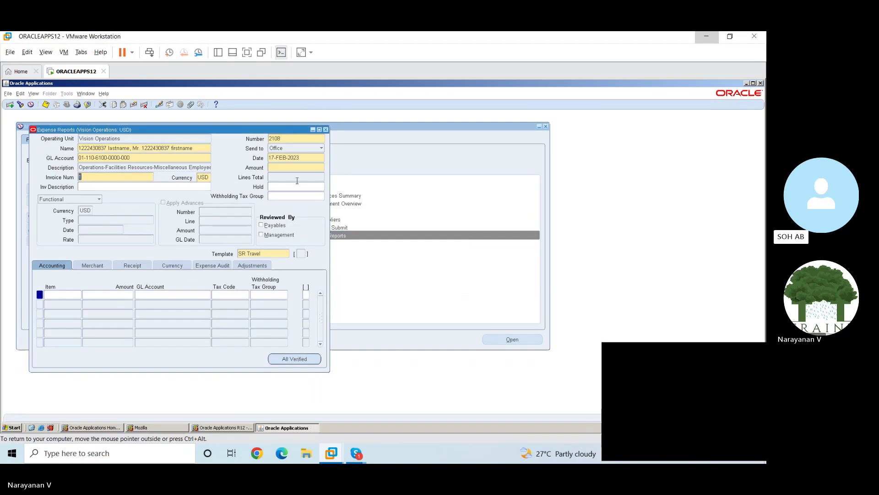
Set the expense report amount to 1000 and mark the receipts as all verified
{"action": "left_click", "coordinate": [295, 167]}
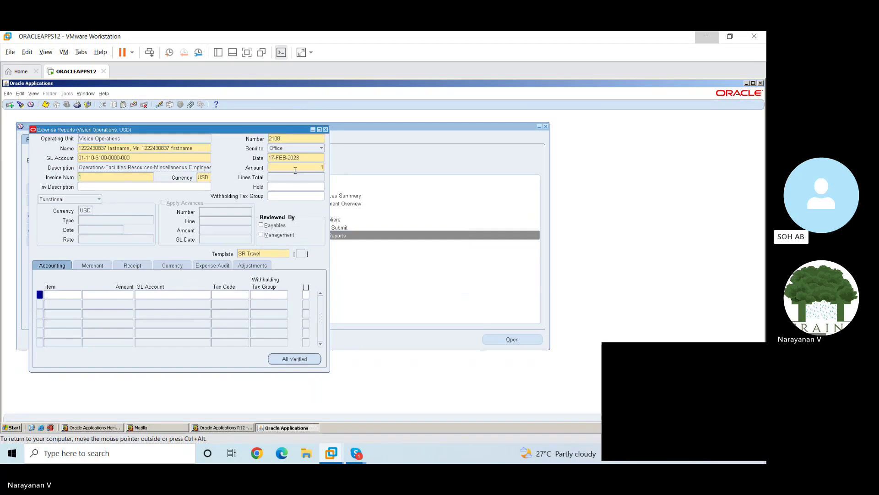
{"action": "type", "text": "1000"}
{"action": "key", "text": "Tab"}
{"action": "left_click", "coordinate": [290, 359]}
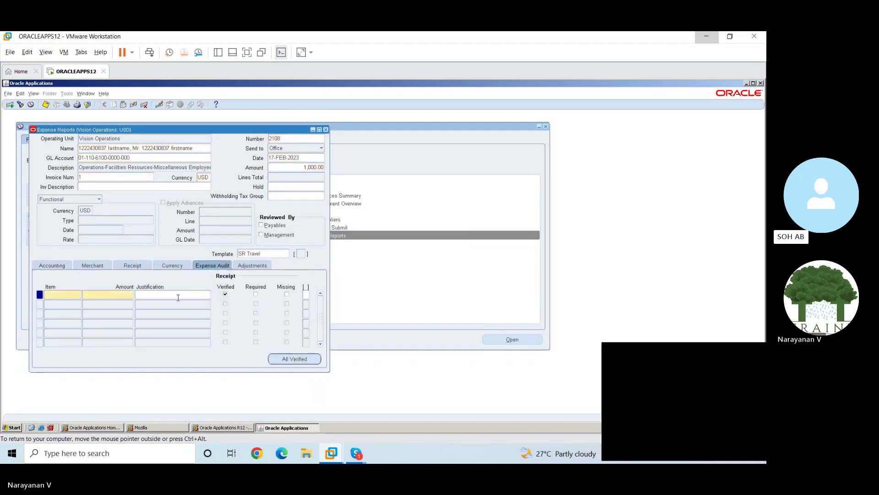
Enter the justification new and the audit exception comment Ok Verified on the first line, and try to verify all receipts
{"action": "left_click", "coordinate": [140, 294]}
{"action": "type", "text": "new"}
{"action": "left_click", "coordinate": [259, 265]}
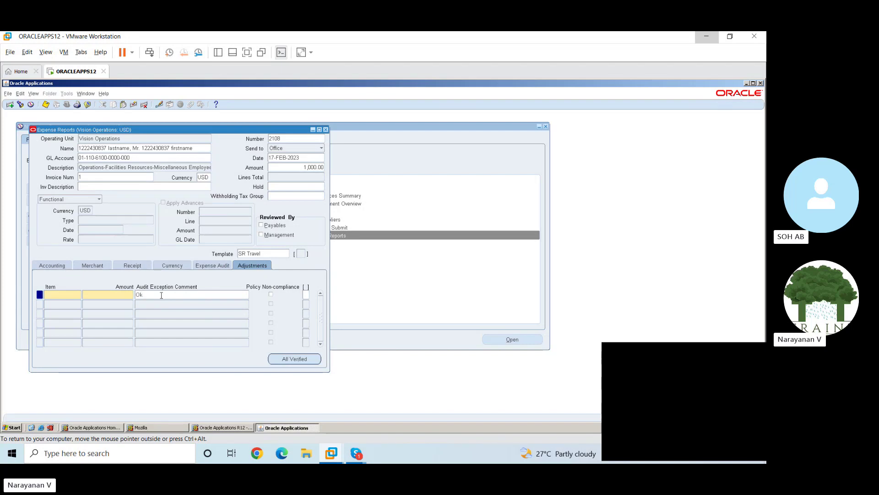
{"action": "type", "text": "Verified"}
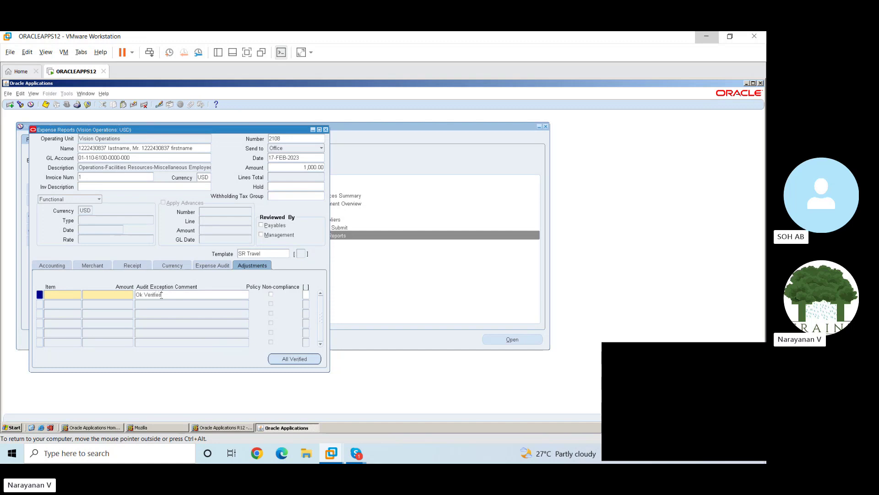
{"action": "left_click", "coordinate": [294, 359]}
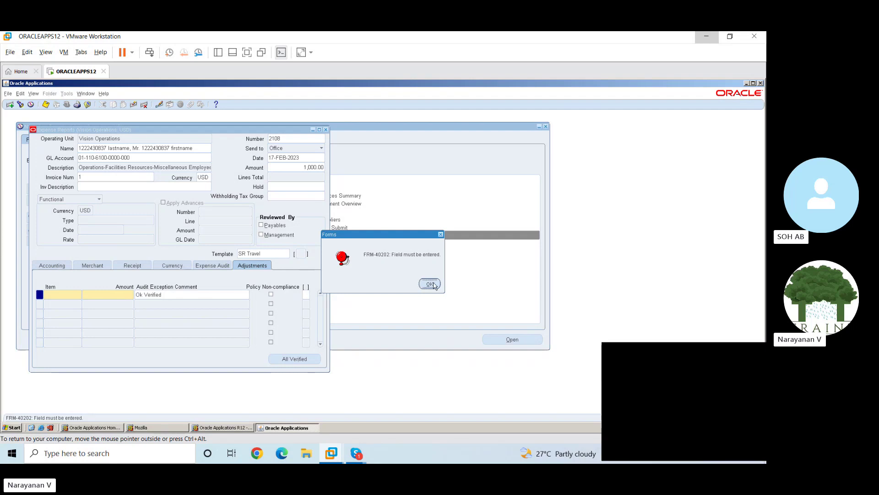
{"action": "left_click", "coordinate": [430, 284]}
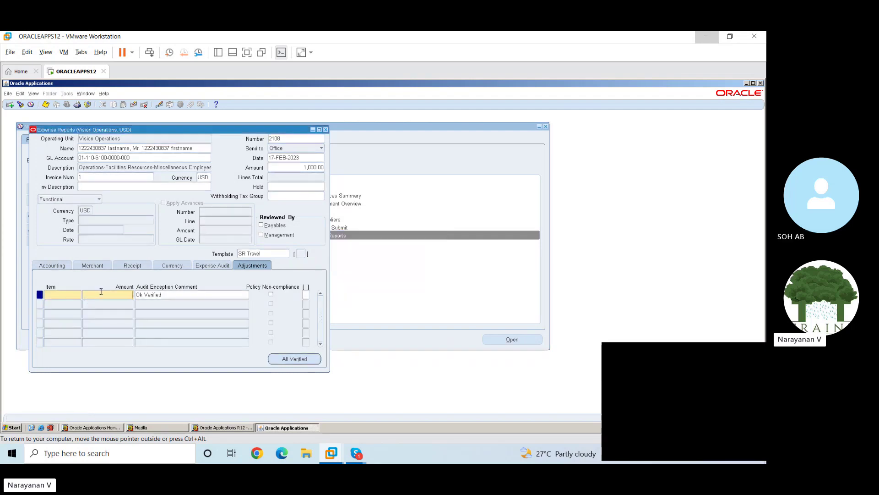
Assign the Air expense item to the 1,000.00 report line and mark all receipts as verified
{"action": "key", "text": "Tab"}
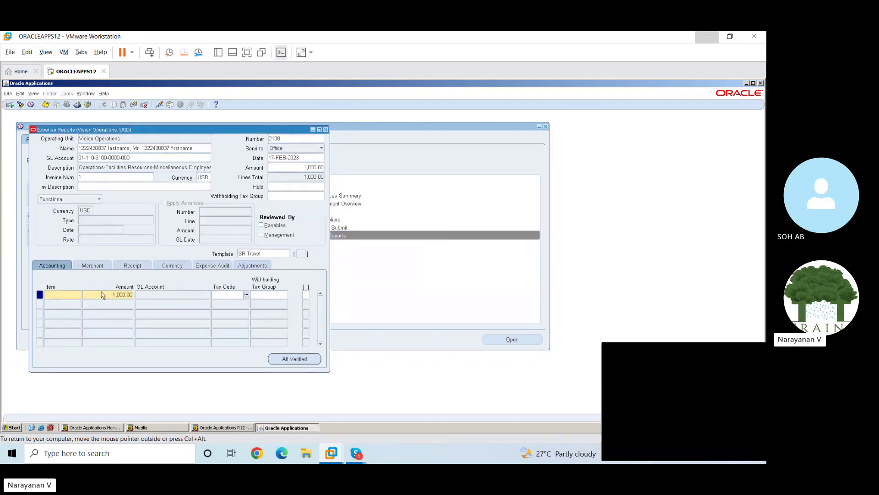
{"action": "left_click", "coordinate": [73, 297]}
{"action": "key", "text": "ctrl+l"}
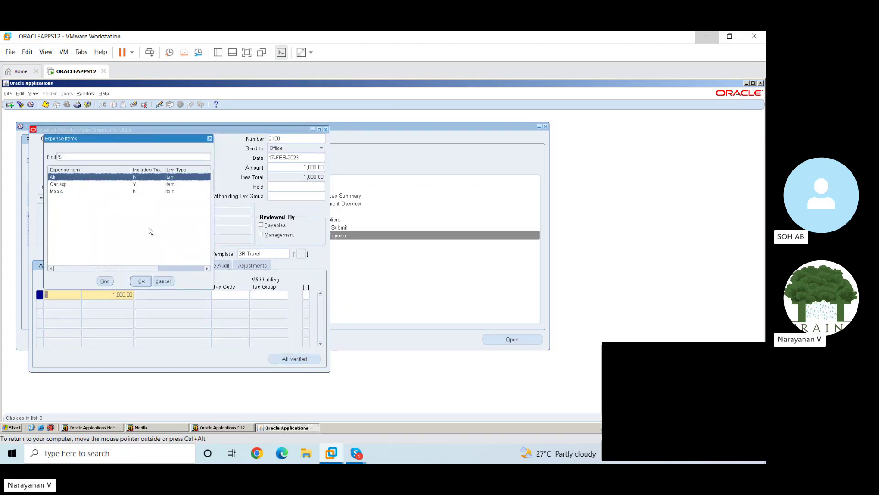
{"action": "left_click", "coordinate": [142, 281]}
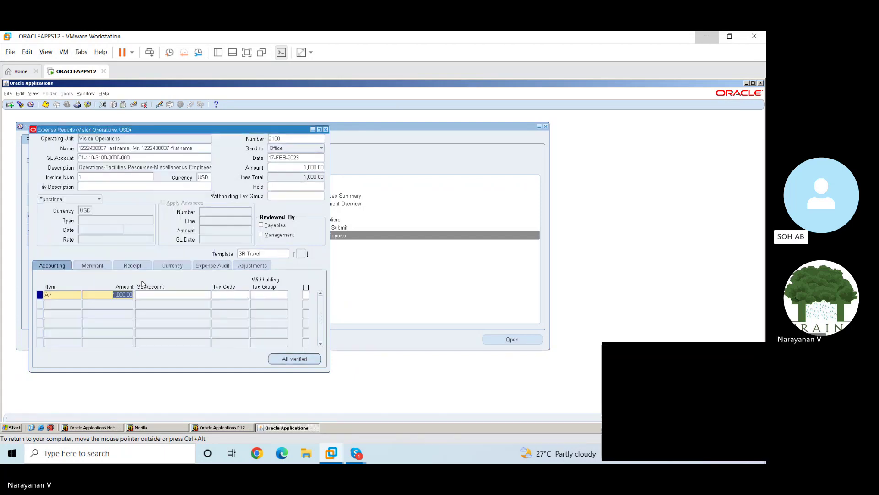
{"action": "left_click", "coordinate": [297, 360]}
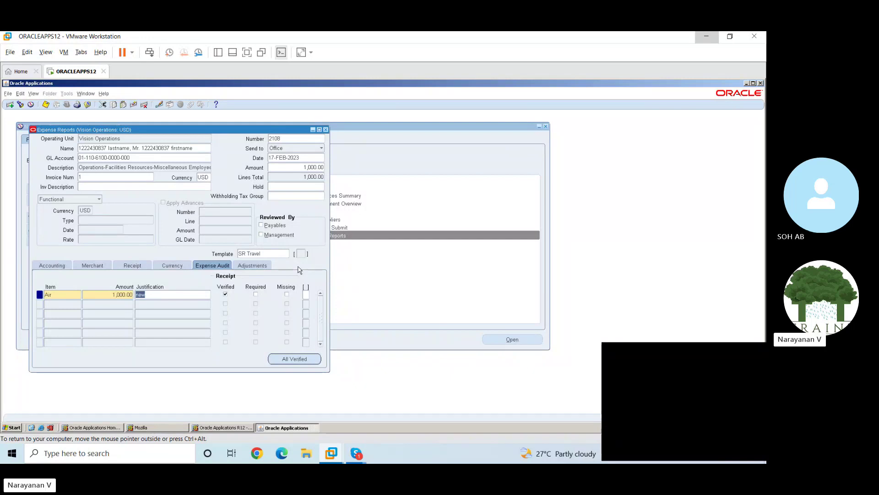
Try to close the expense report while saving its changes
{"action": "left_click", "coordinate": [326, 130]}
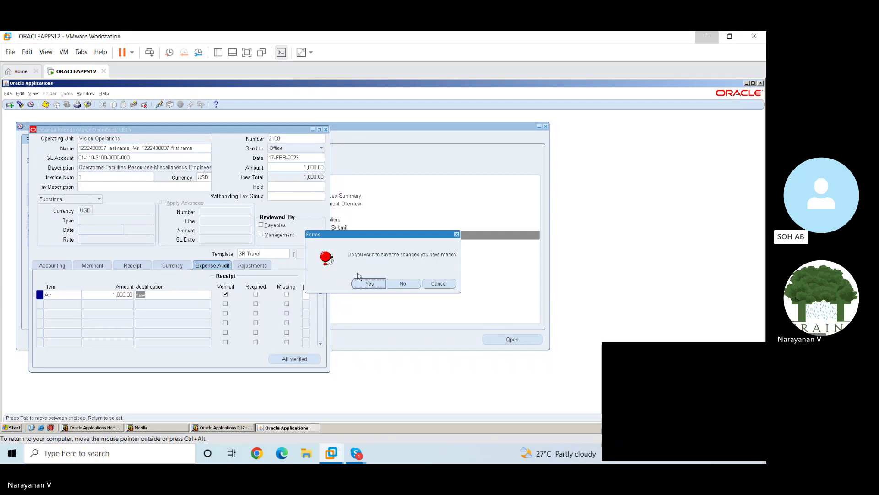
{"action": "left_click", "coordinate": [368, 284]}
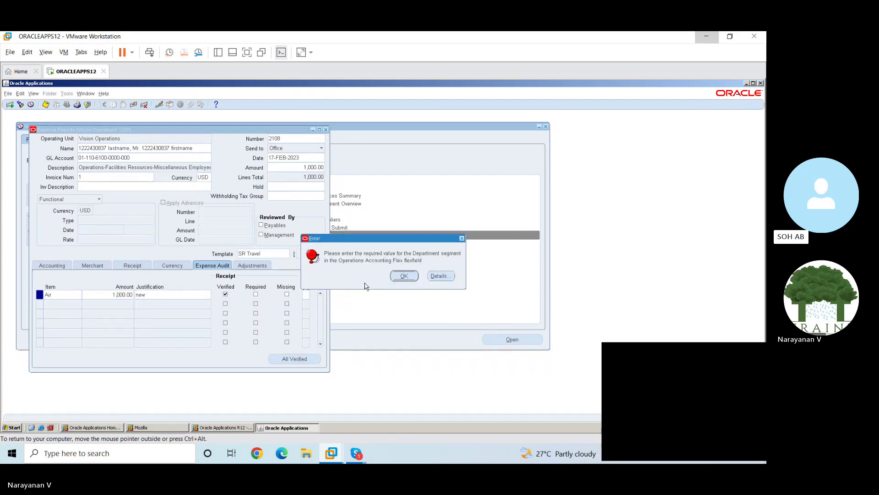
{"action": "left_click", "coordinate": [404, 276]}
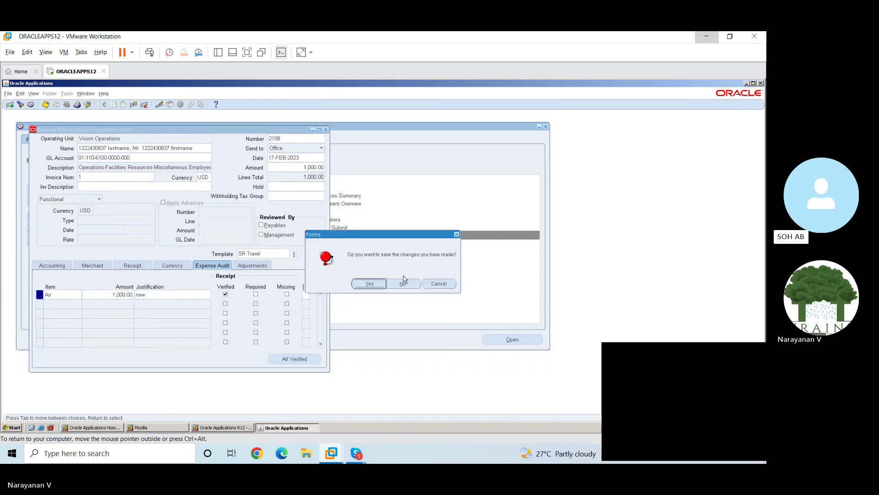
{"action": "left_click", "coordinate": [370, 284]}
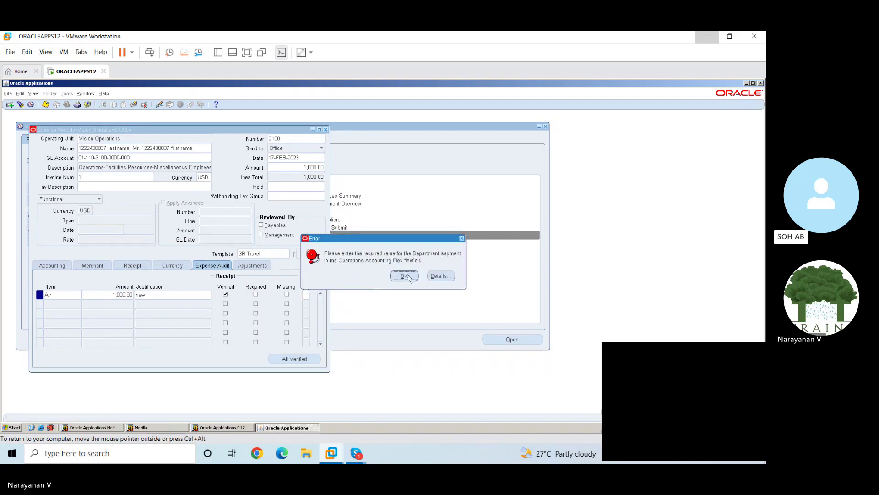
{"action": "left_click", "coordinate": [405, 276]}
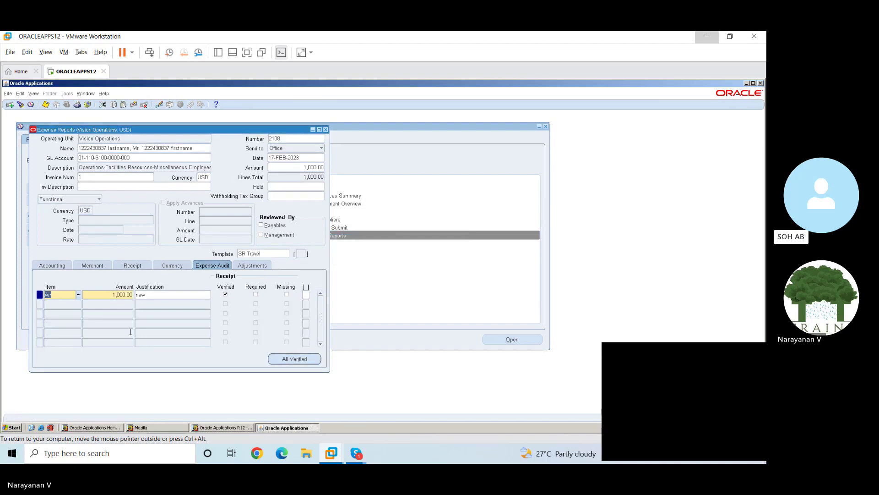
Enter New as the merchant name on the Air expense line
{"action": "left_click", "coordinate": [59, 268]}
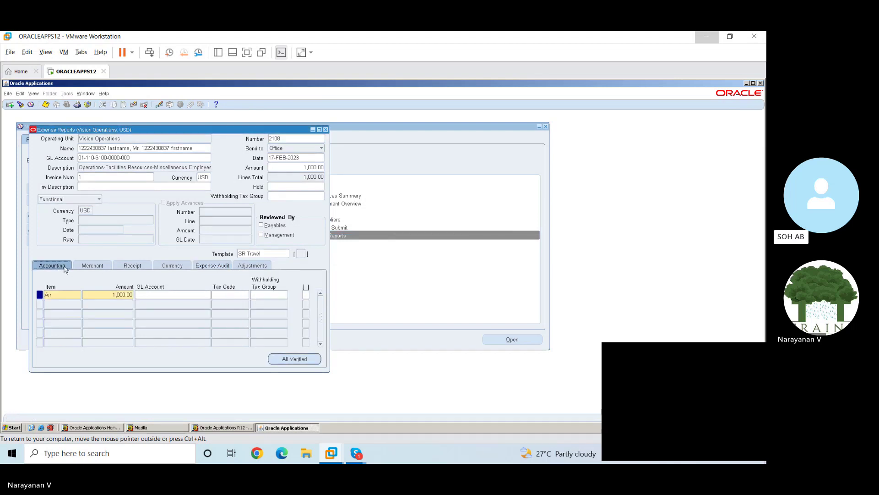
{"action": "left_click", "coordinate": [90, 268]}
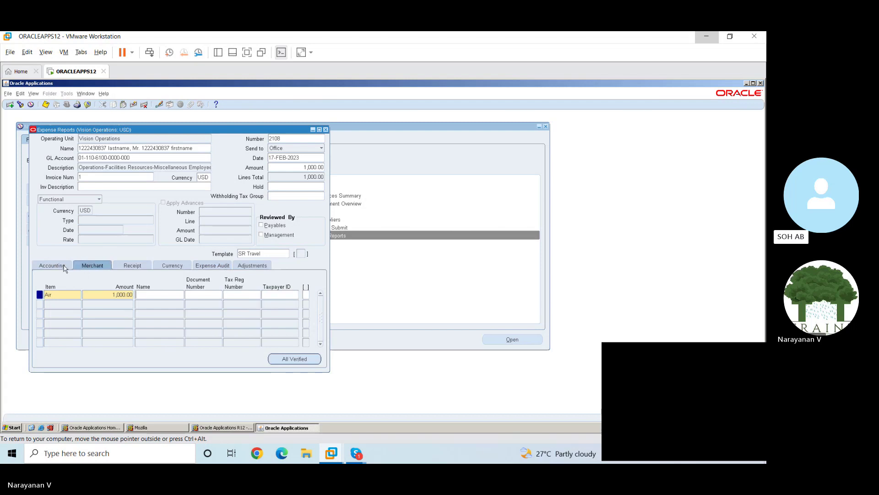
{"action": "type", "text": "New"}
{"action": "key", "text": "Tab"}
Set the Air line's GL account using the Accrued Expense account alias, and save and close the expense report
{"action": "left_click", "coordinate": [62, 265]}
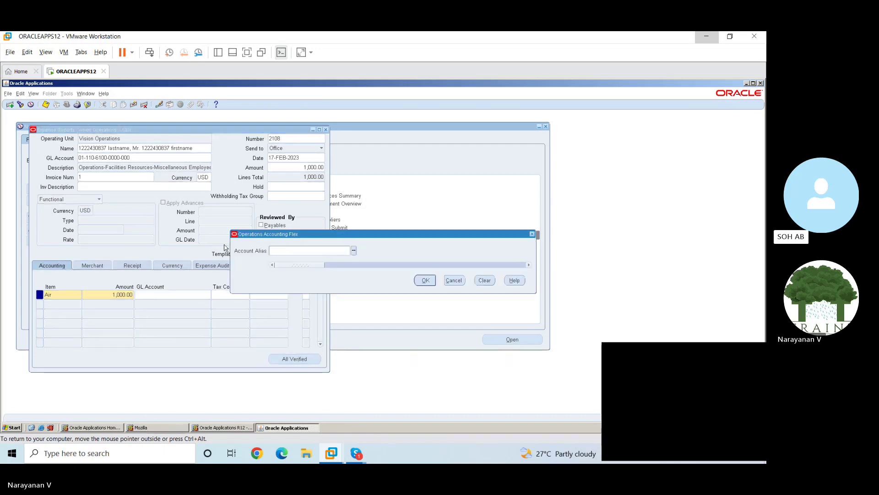
{"action": "left_click", "coordinate": [353, 250]}
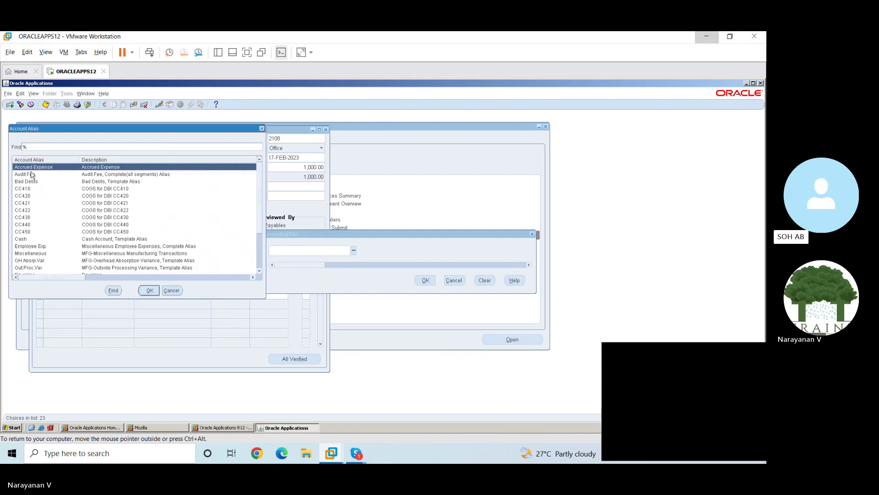
{"action": "left_click", "coordinate": [149, 291]}
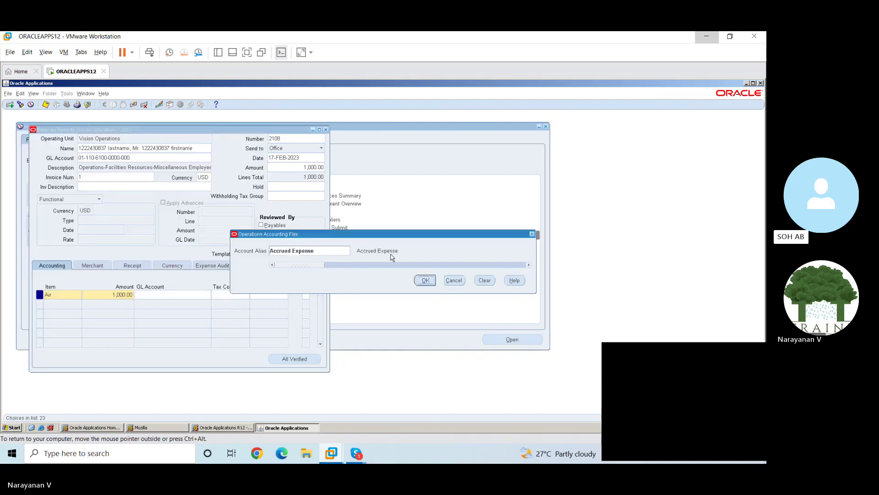
{"action": "left_click", "coordinate": [426, 281]}
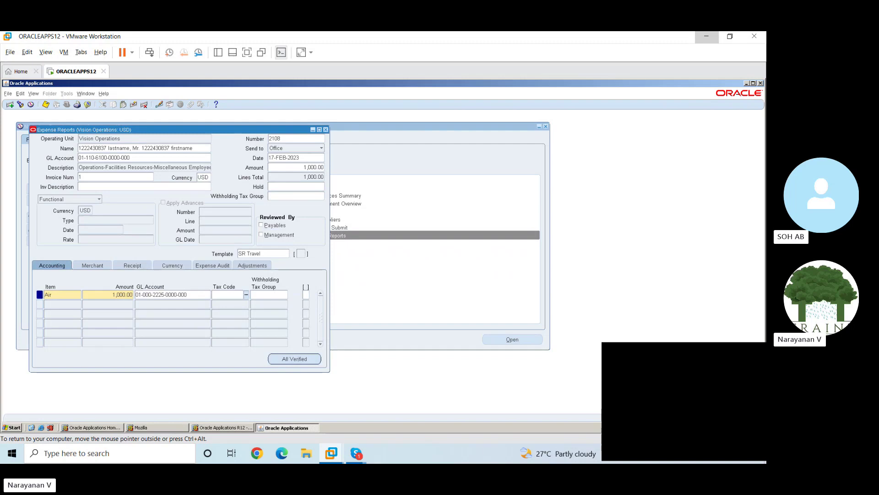
{"action": "key", "text": "ctrl+s"}
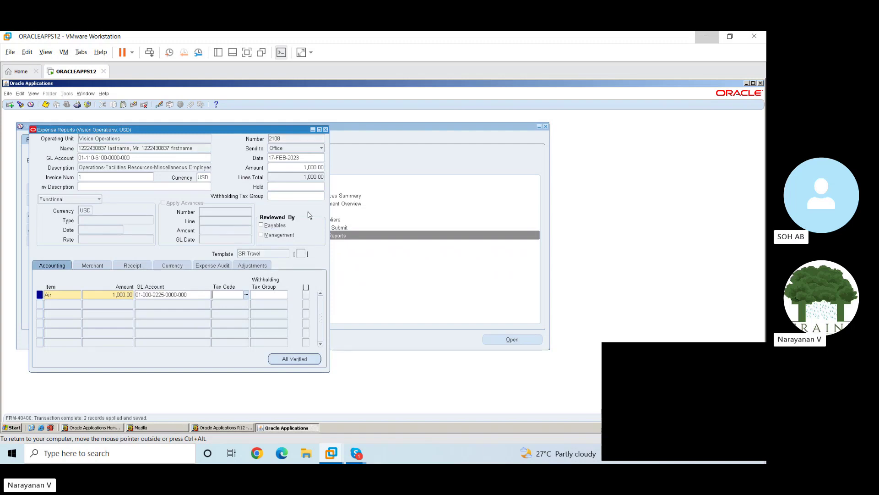
{"action": "left_click", "coordinate": [326, 129]}
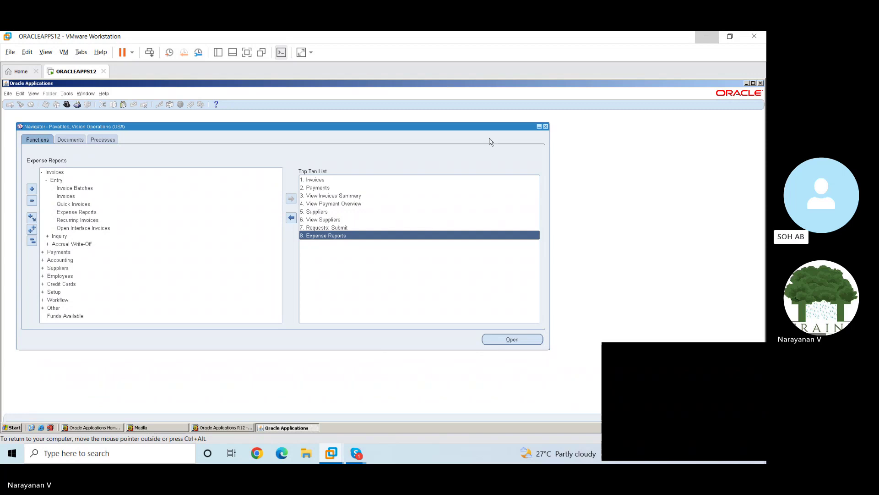
Search the responsibilities for general Ledger, highlight General Ledger, Vision Operations (USA), and leave the list without switching
{"action": "left_click", "coordinate": [67, 105]}
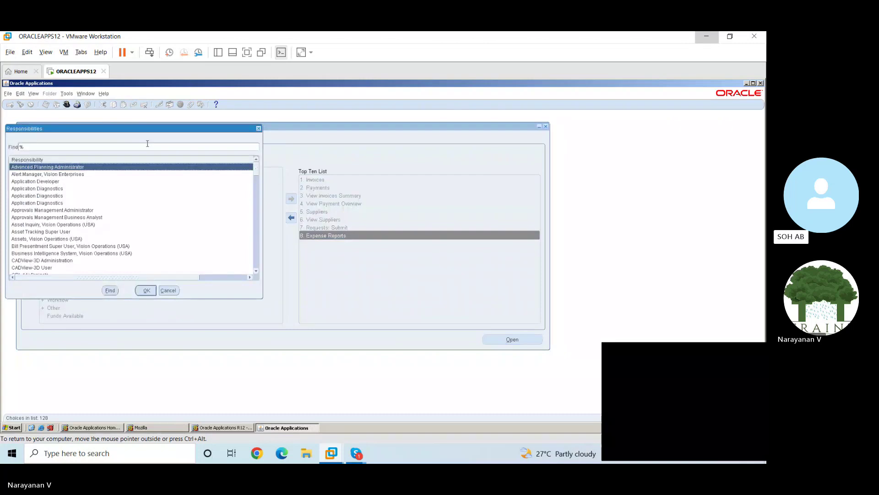
{"action": "left_click", "coordinate": [259, 129]}
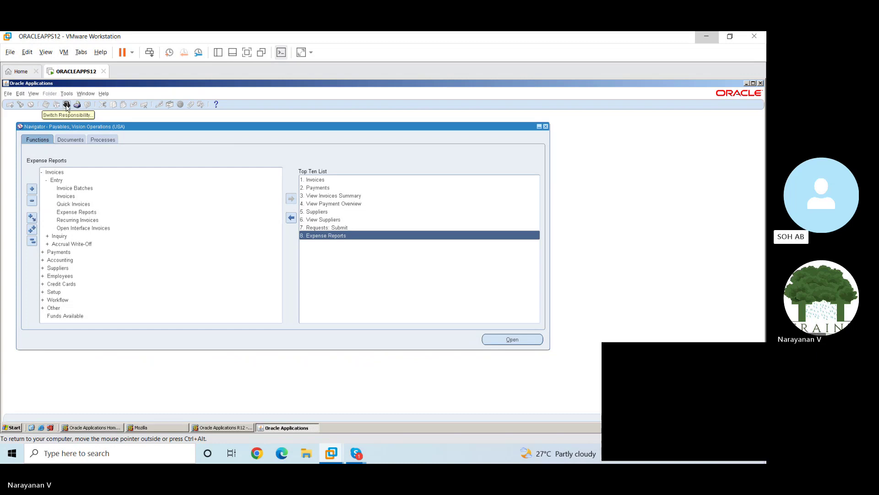
{"action": "left_click", "coordinate": [66, 105]}
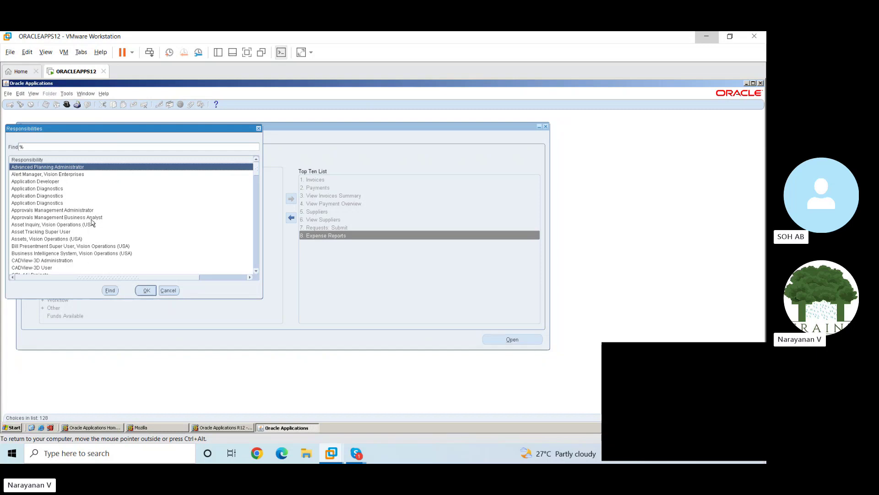
{"action": "type", "text": "general Ledger,"}
{"action": "key", "text": "Return"}
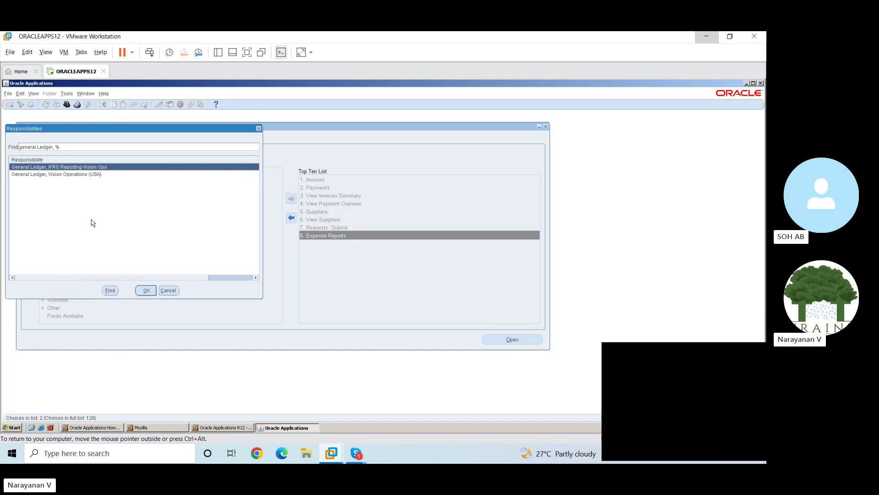
{"action": "left_click", "coordinate": [84, 176]}
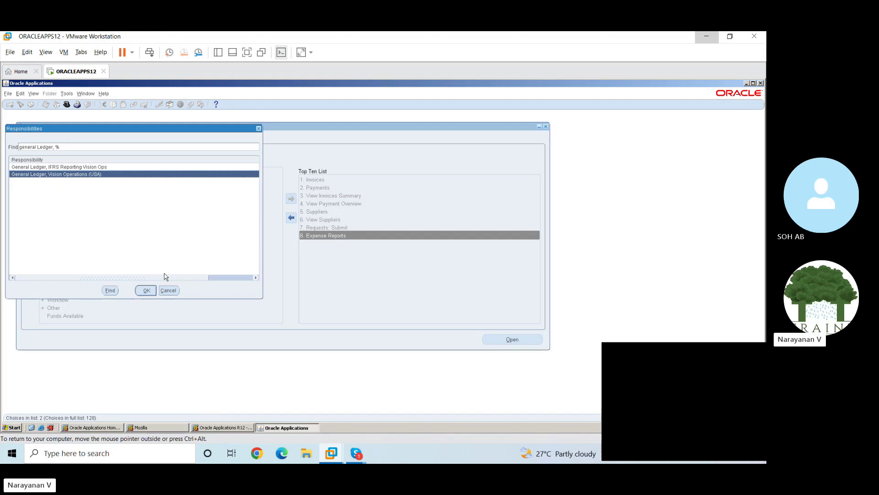
{"action": "left_click", "coordinate": [168, 290]}
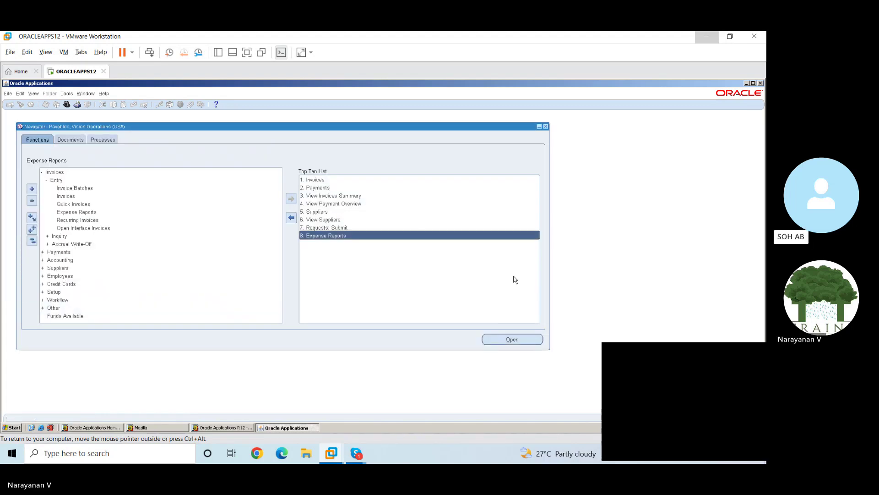